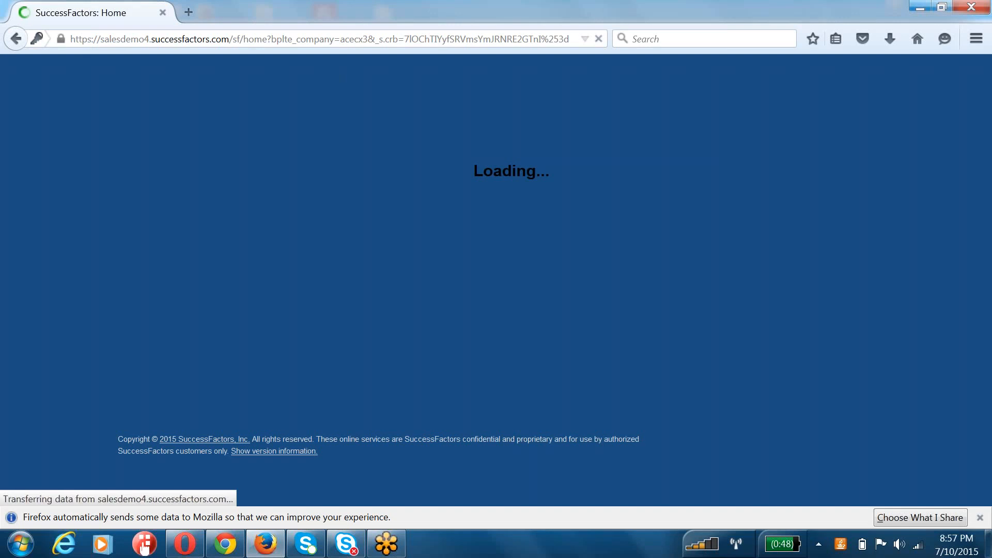
Step: Try to connect to the internet with the airtel dialer, dismiss the network prompt and close the dialer
{"action": "left_click", "coordinate": [826, 548]}
{"action": "left_click", "coordinate": [481, 251]}
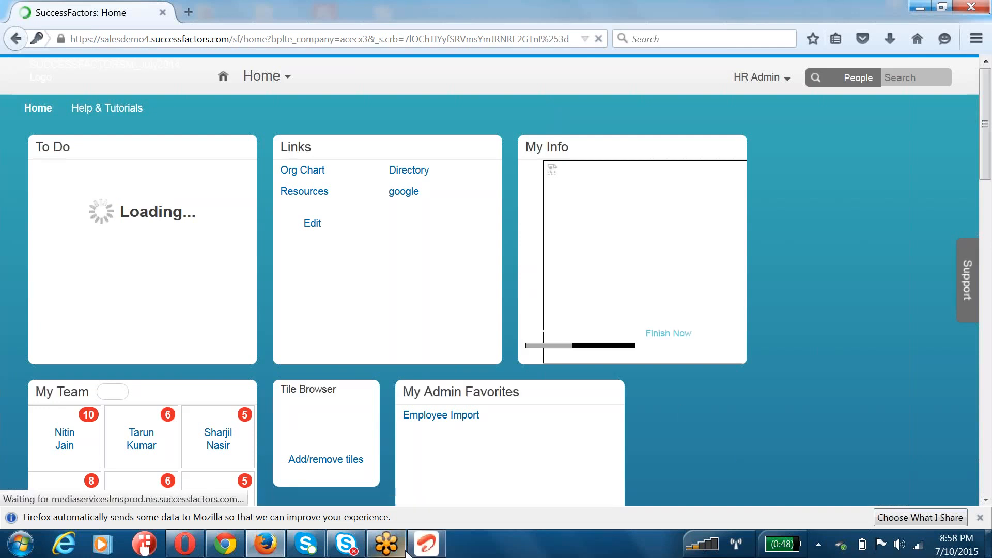
{"action": "left_click", "coordinate": [425, 547]}
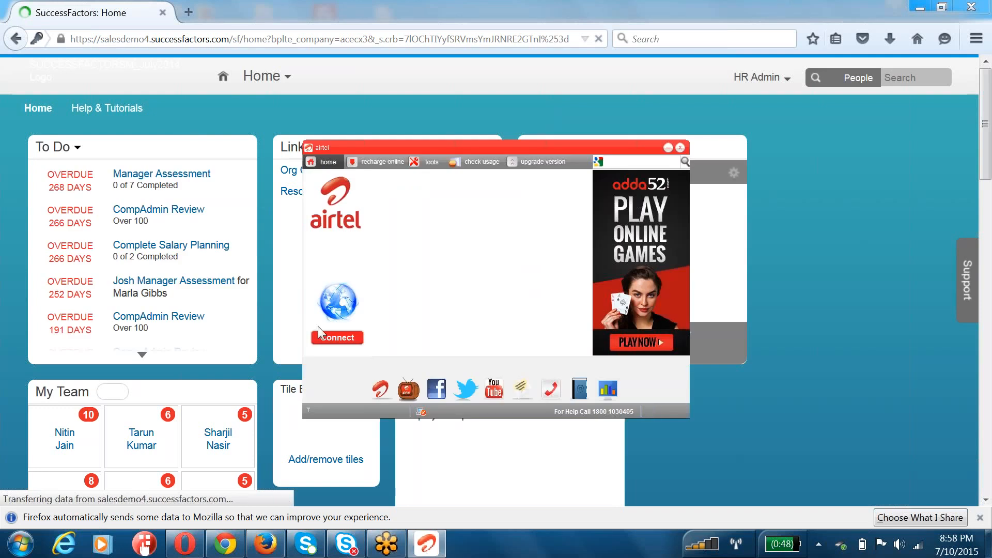
{"action": "left_click", "coordinate": [333, 337]}
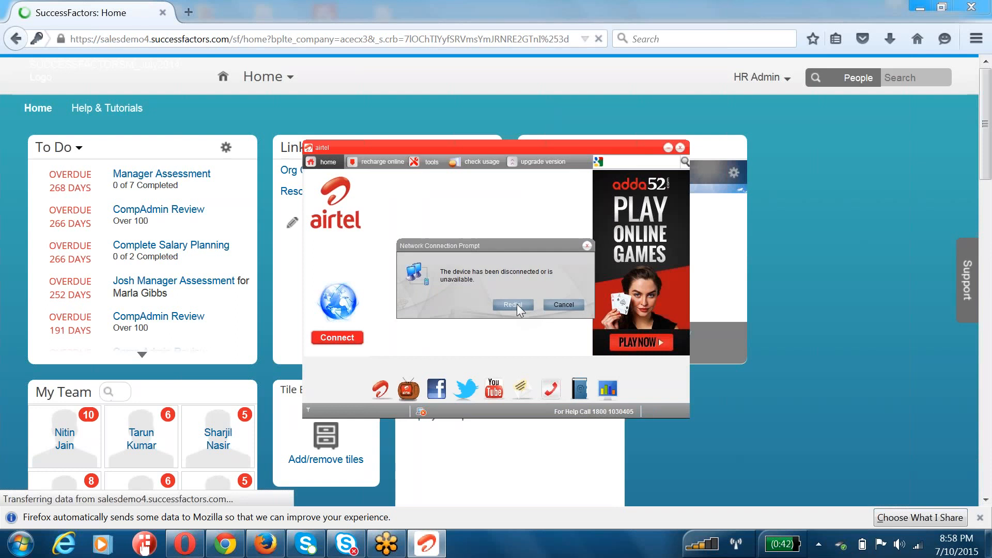
{"action": "left_click", "coordinate": [588, 245]}
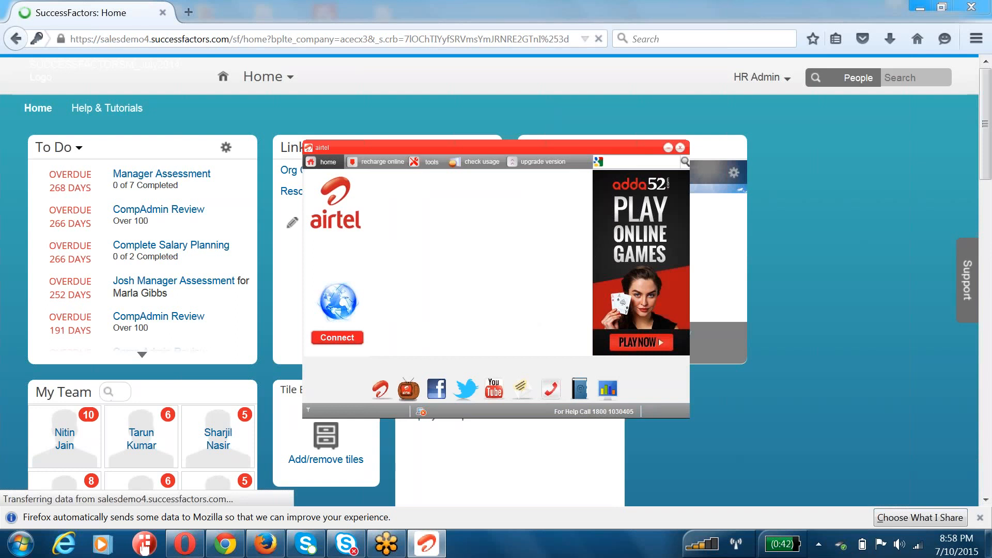
{"action": "left_click", "coordinate": [680, 148]}
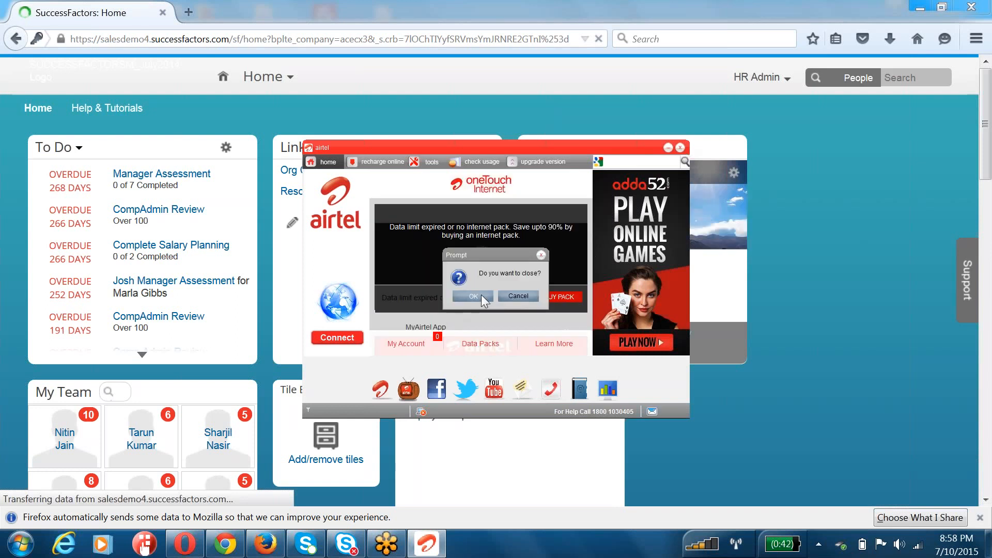
{"action": "left_click", "coordinate": [480, 295]}
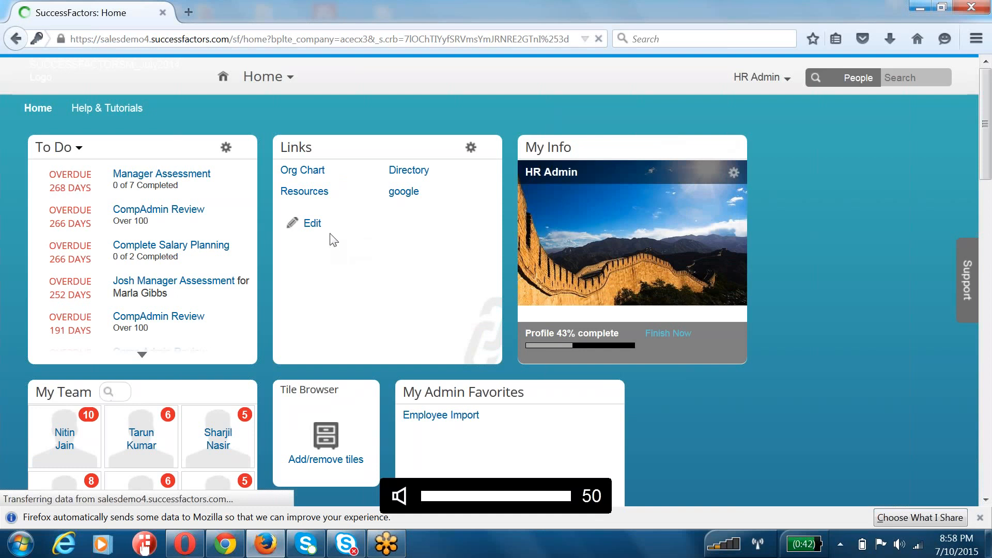
Step: Look over the home page tiles and open the Performance module
{"action": "scroll", "coordinate": [522, 361], "scroll_direction": "down", "scroll_amount": 8}
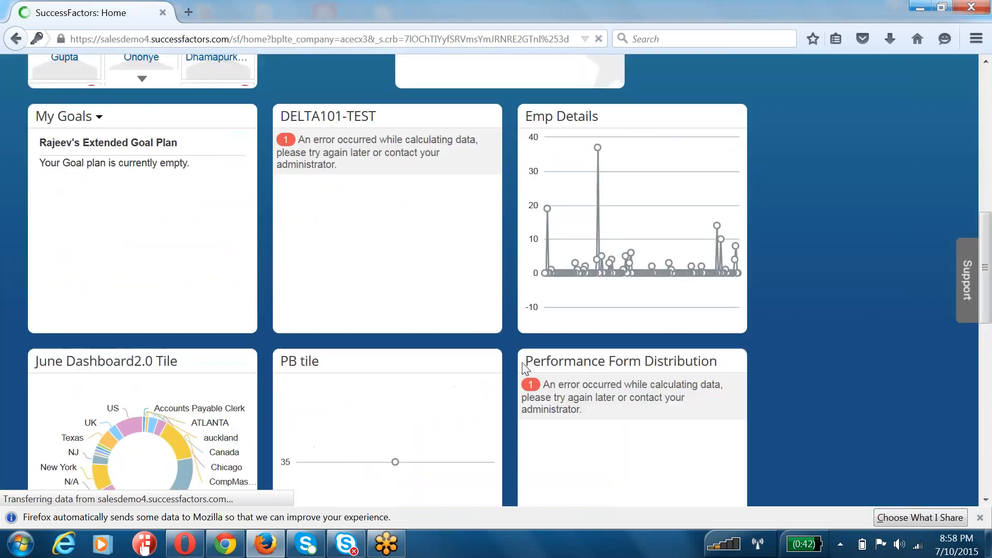
{"action": "scroll", "coordinate": [522, 364], "scroll_direction": "down", "scroll_amount": 6}
{"action": "scroll", "coordinate": [522, 364], "scroll_direction": "up", "scroll_amount": 15}
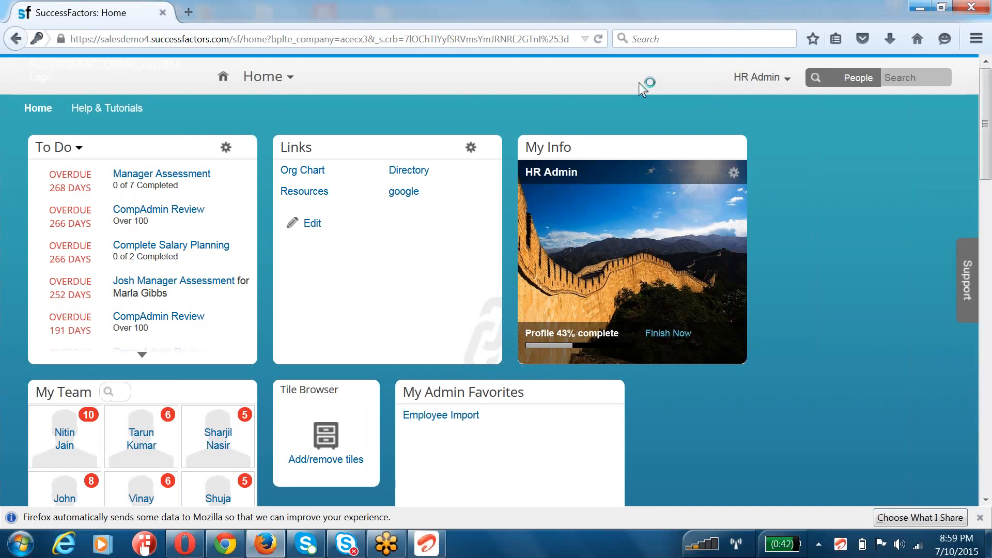
{"action": "left_click", "coordinate": [264, 76]}
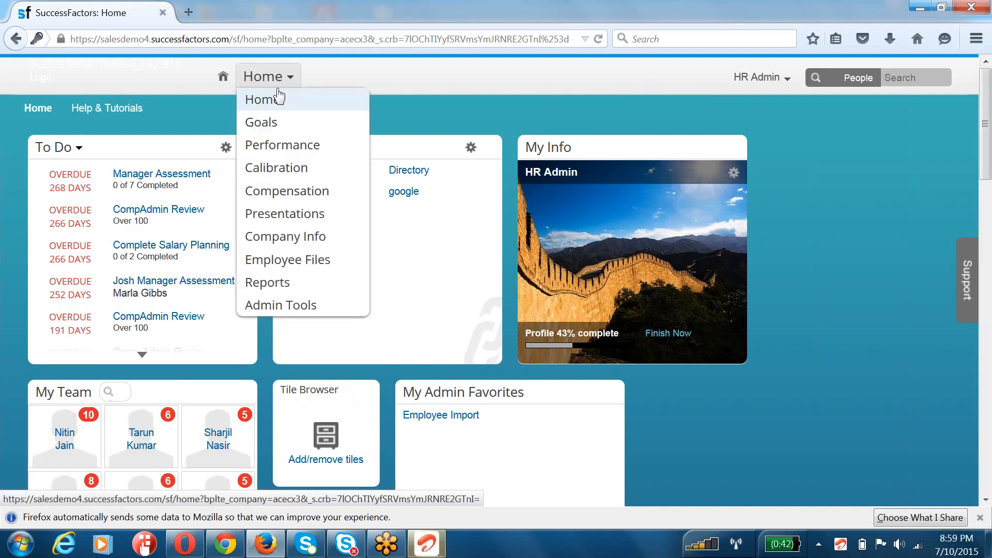
{"action": "left_click", "coordinate": [279, 149]}
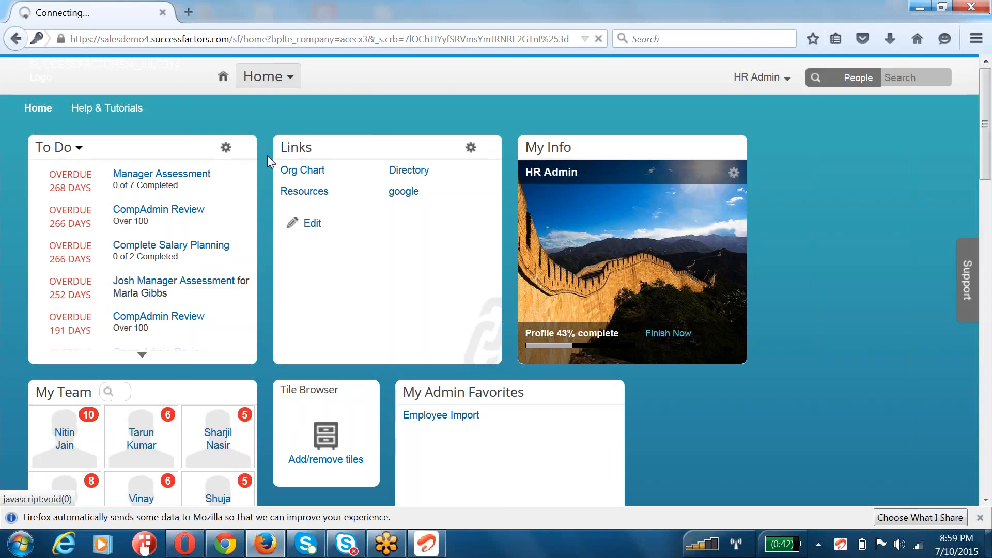
Step: Retry the internet connection in the airtel dialer, cancel the configuration prompt and minimize the dialer
{"action": "left_click", "coordinate": [428, 545]}
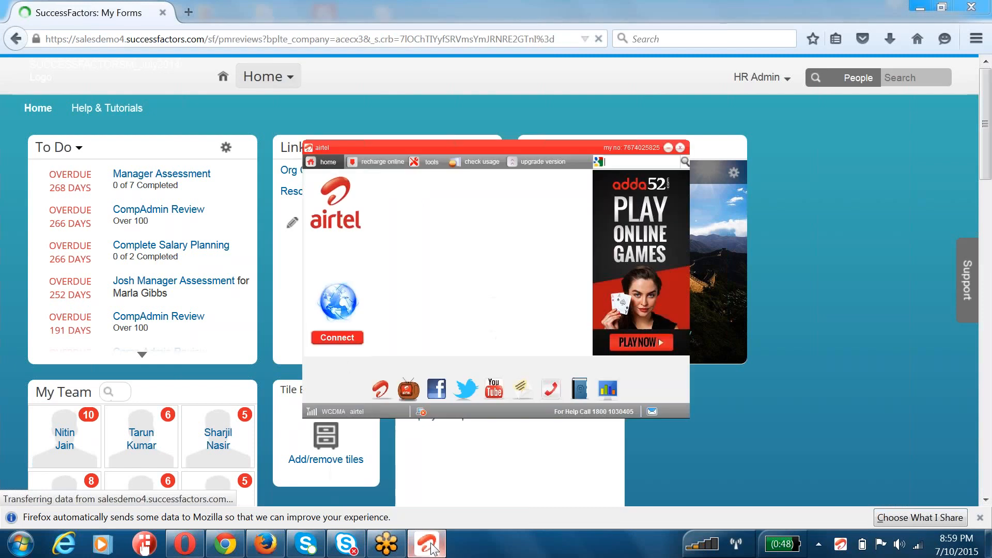
{"action": "left_click", "coordinate": [340, 343]}
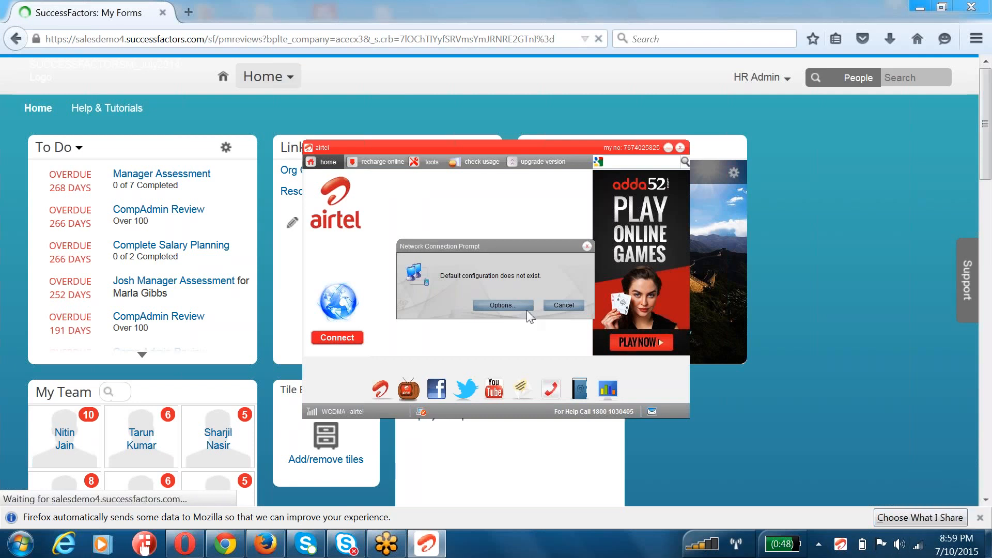
{"action": "left_click", "coordinate": [560, 304]}
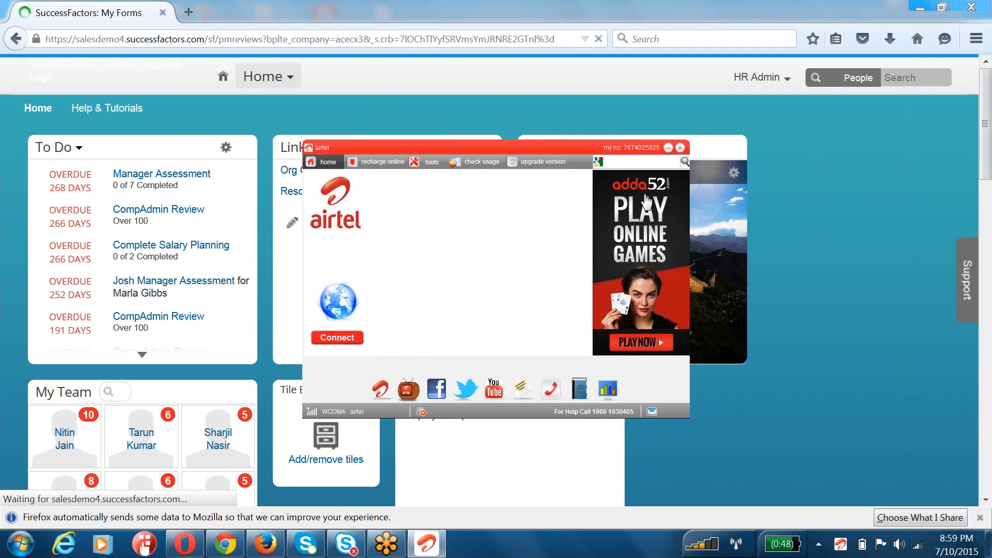
{"action": "left_click", "coordinate": [669, 148]}
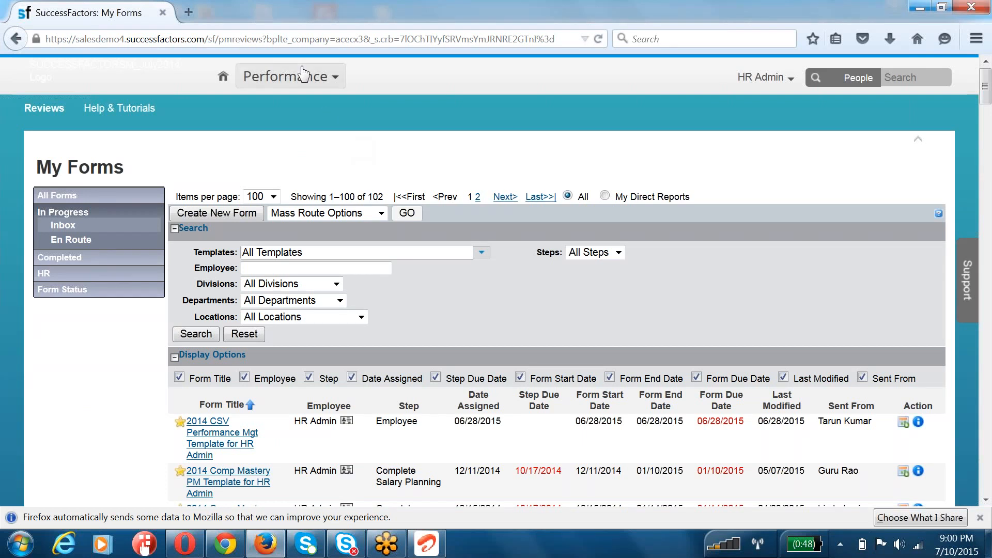
Step: Open the 2015 Dec Performance Plan Template form assigned on 04/24/2015 from the My Forms inbox
{"action": "mouse_move", "coordinate": [316, 76]}
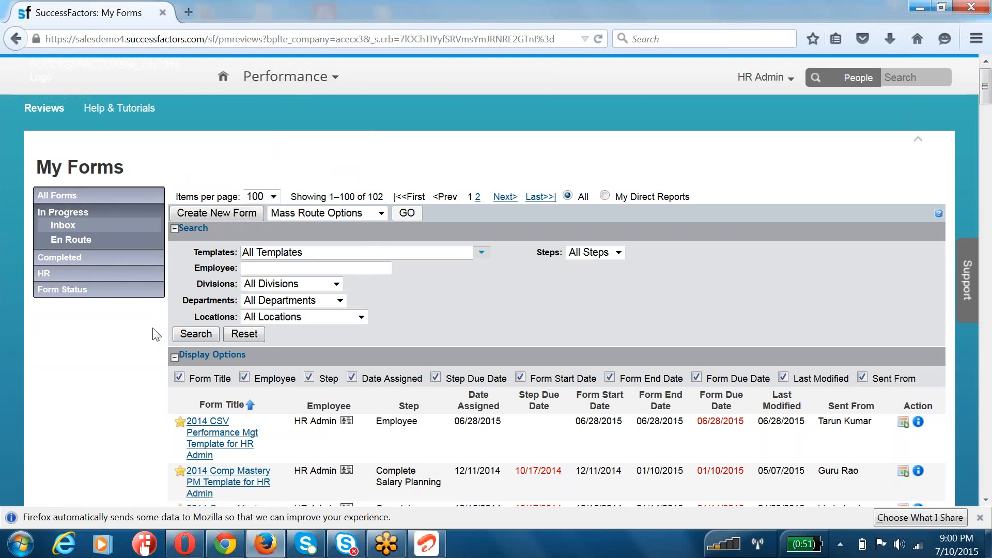
{"action": "scroll", "coordinate": [157, 335], "scroll_direction": "down", "scroll_amount": 1}
{"action": "scroll", "coordinate": [157, 335], "scroll_direction": "down", "scroll_amount": 15}
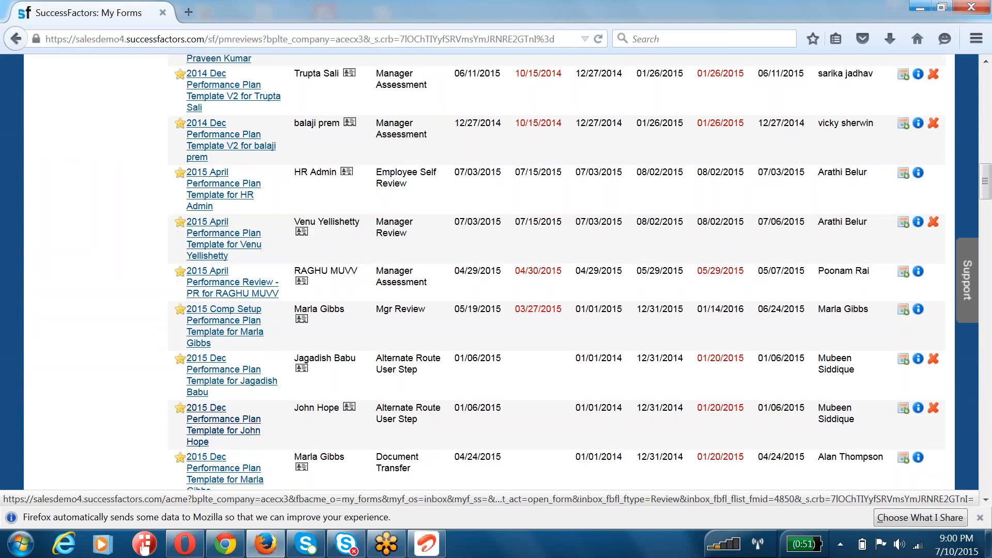
{"action": "scroll", "coordinate": [248, 314], "scroll_direction": "down", "scroll_amount": 3}
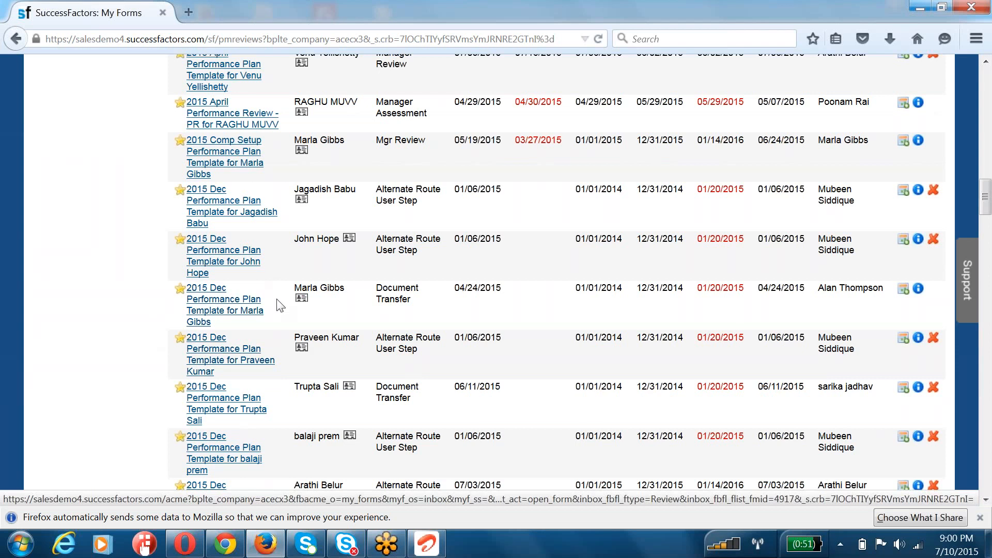
{"action": "left_click", "coordinate": [207, 305]}
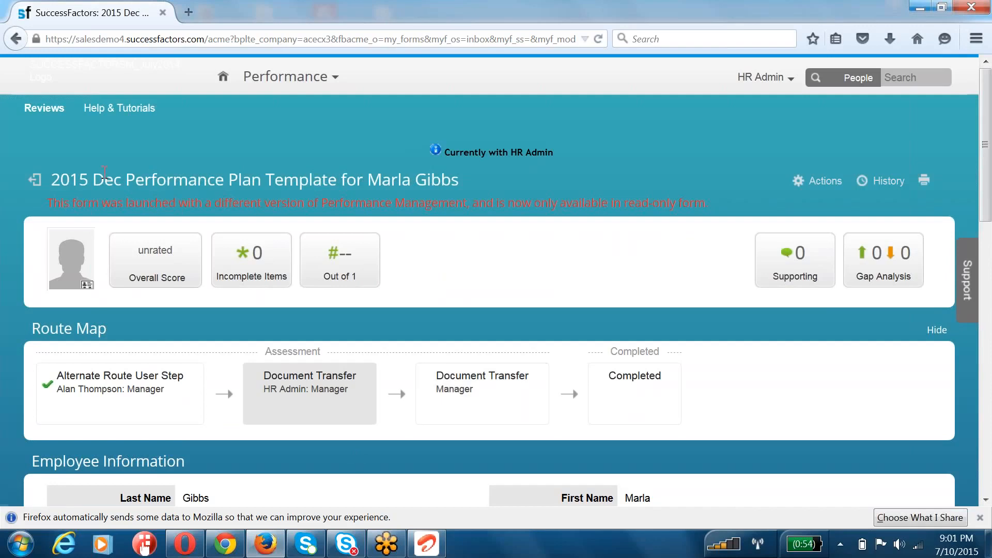
Step: Examine the form's title, its route map and the overall layout of its sections
{"action": "left_click_drag", "start_coordinate": [49, 182], "coordinate": [337, 181]}
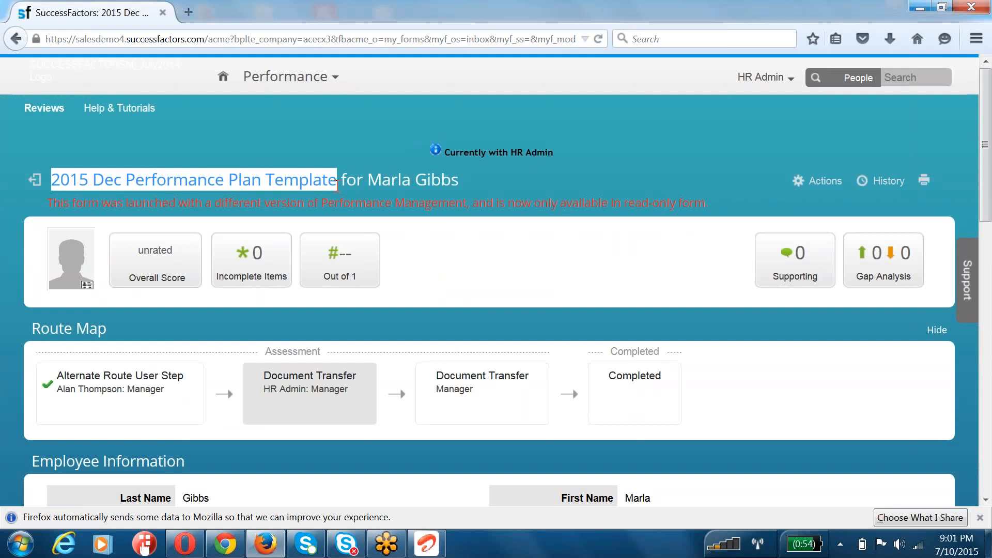
{"action": "left_click_drag", "start_coordinate": [440, 191], "coordinate": [401, 185]}
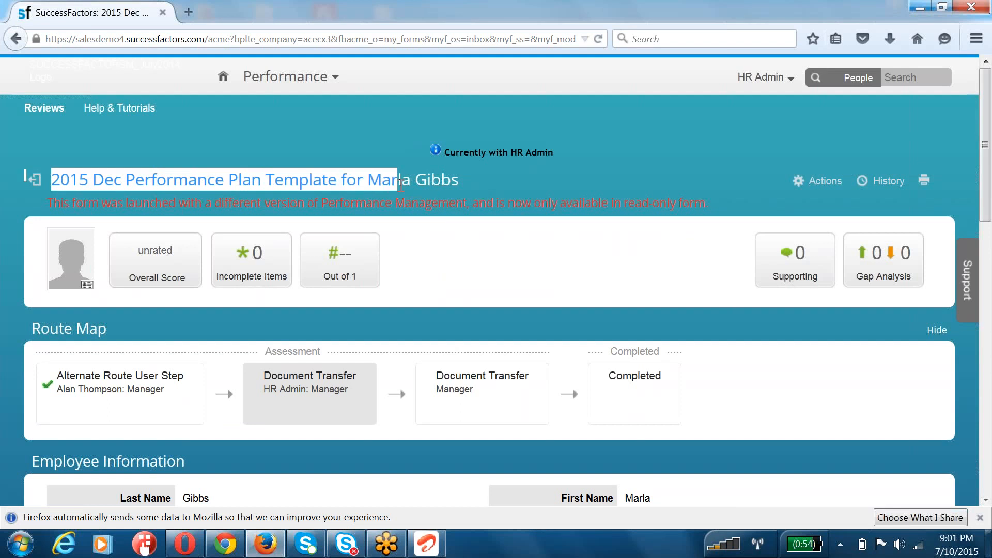
{"action": "scroll", "coordinate": [401, 184], "scroll_direction": "down", "scroll_amount": 10}
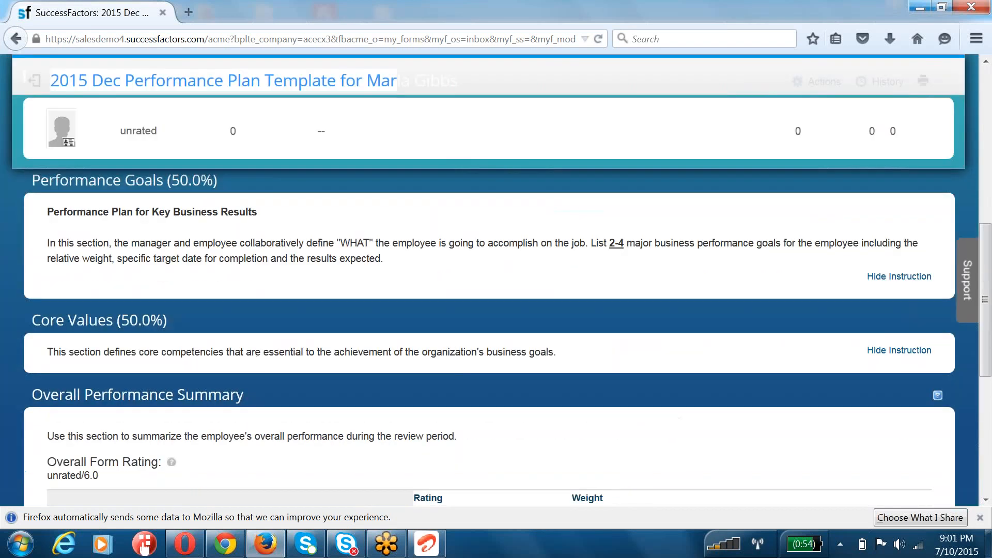
{"action": "scroll", "coordinate": [345, 361], "scroll_direction": "up", "scroll_amount": 6}
{"action": "scroll", "coordinate": [345, 361], "scroll_direction": "up", "scroll_amount": 4}
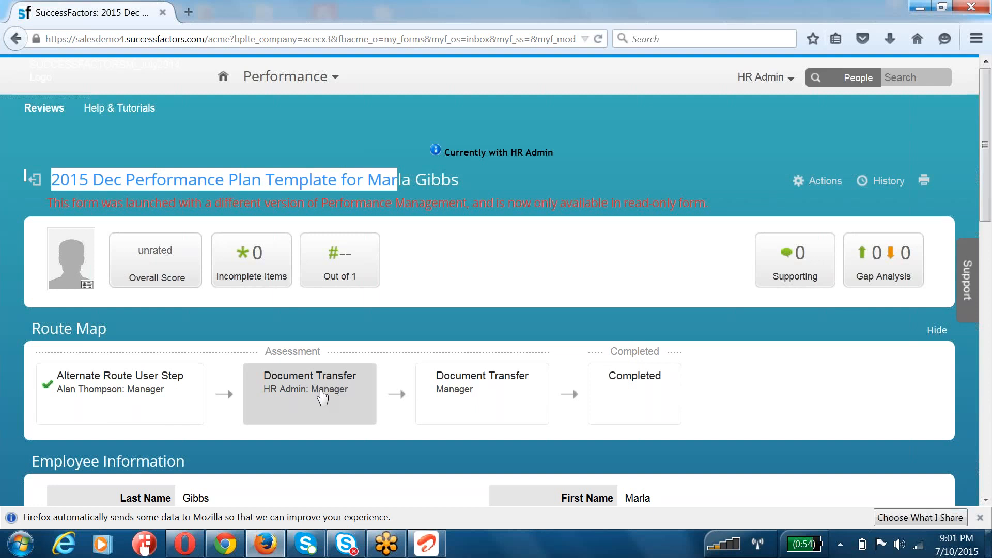
{"action": "scroll", "coordinate": [323, 398], "scroll_direction": "down", "scroll_amount": 10}
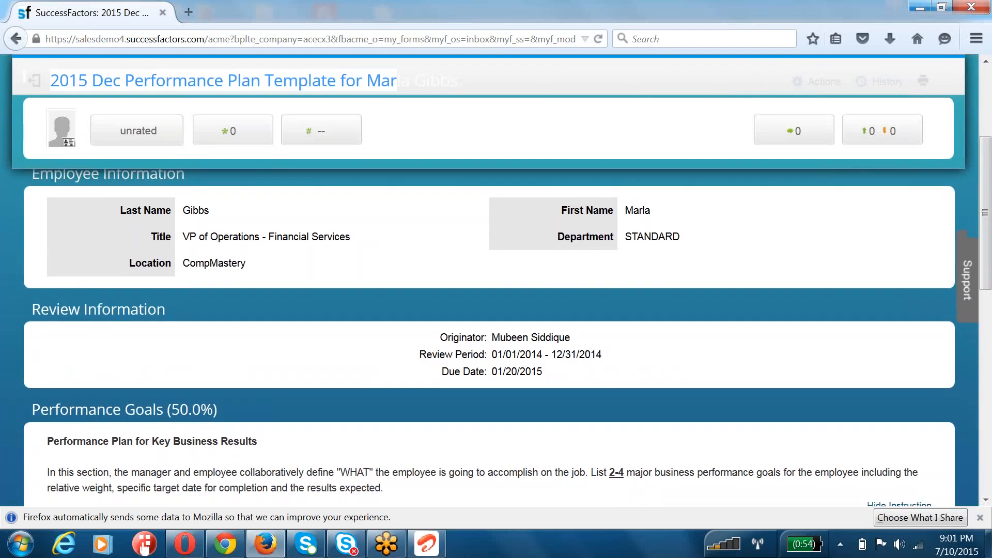
{"action": "scroll", "coordinate": [40, 311], "scroll_direction": "up", "scroll_amount": 4}
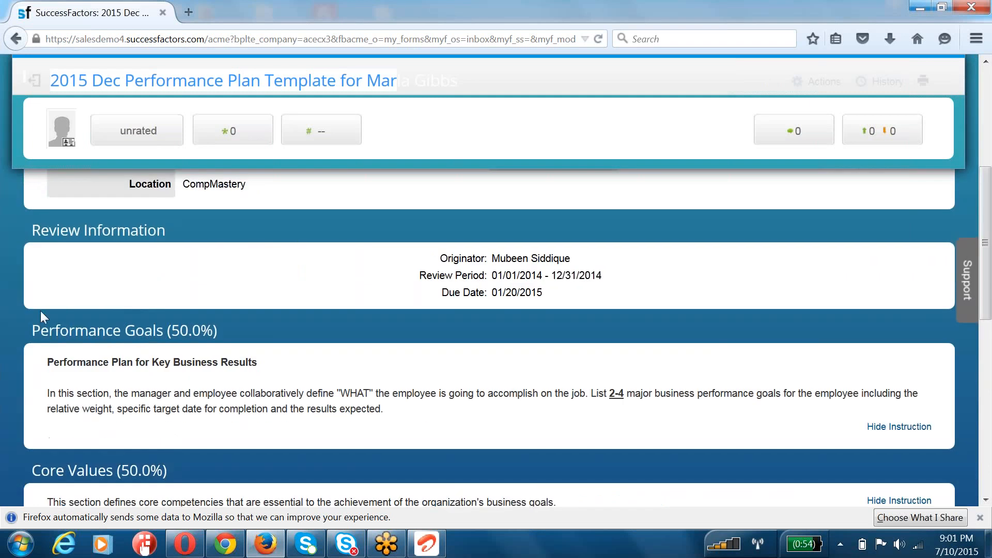
Step: Review the form's section headings: Employee Information, Review Information and Performance Goals
{"action": "left_click_drag", "start_coordinate": [32, 331], "coordinate": [222, 328]}
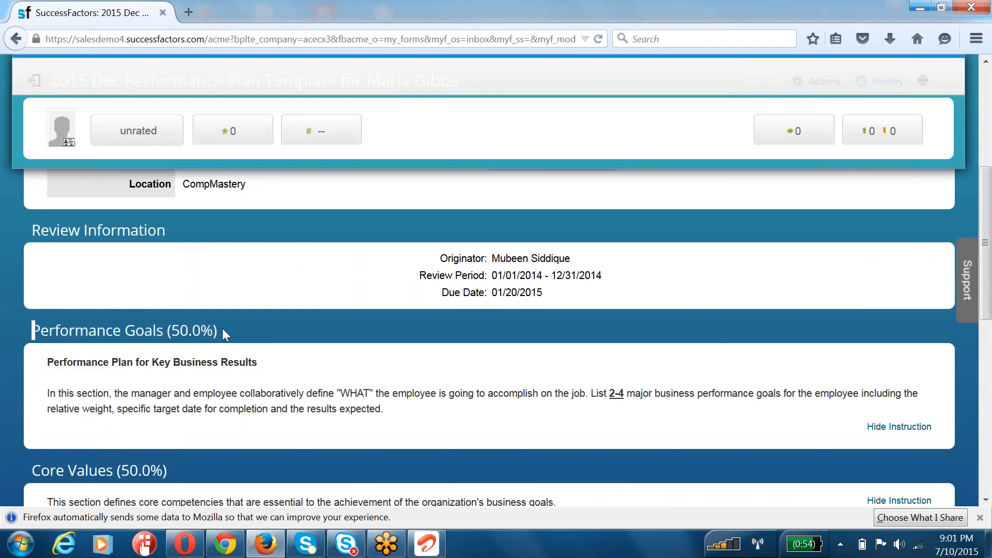
{"action": "scroll", "coordinate": [223, 330], "scroll_direction": "up", "scroll_amount": 5}
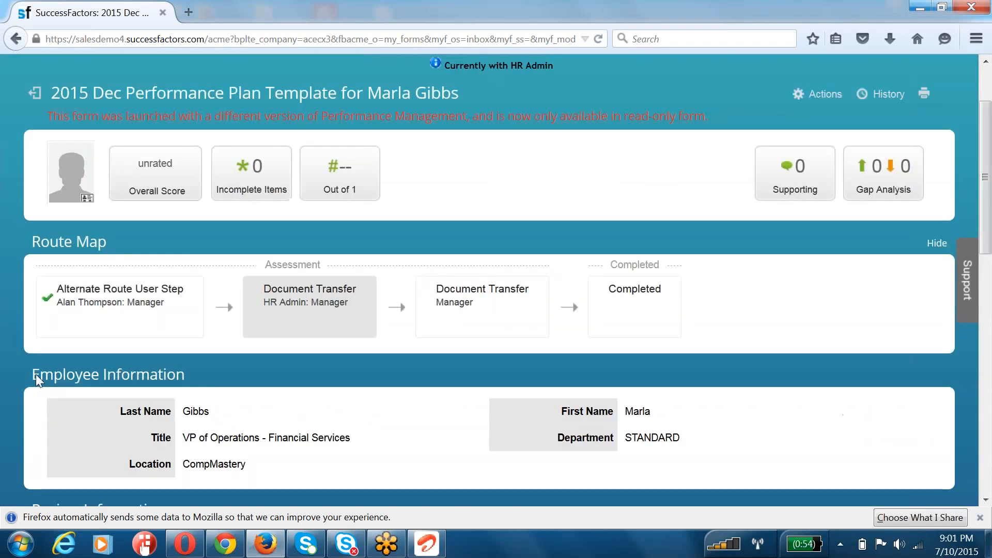
{"action": "left_click_drag", "start_coordinate": [35, 374], "coordinate": [179, 371]}
{"action": "scroll", "coordinate": [95, 394], "scroll_direction": "down", "scroll_amount": 4}
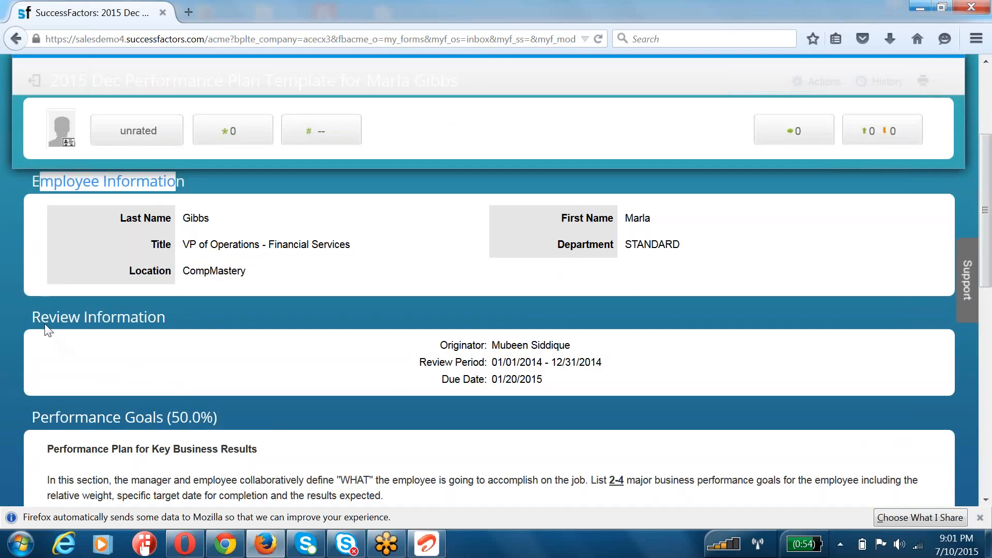
{"action": "left_click_drag", "start_coordinate": [41, 319], "coordinate": [137, 319]}
{"action": "left_click_drag", "start_coordinate": [41, 418], "coordinate": [249, 421]}
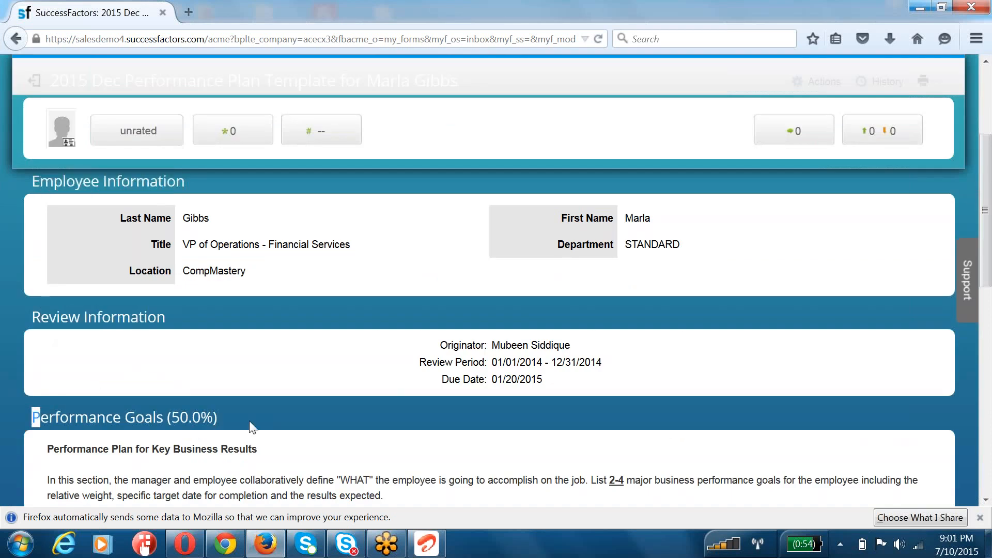
{"action": "scroll", "coordinate": [250, 393], "scroll_direction": "down", "scroll_amount": 3}
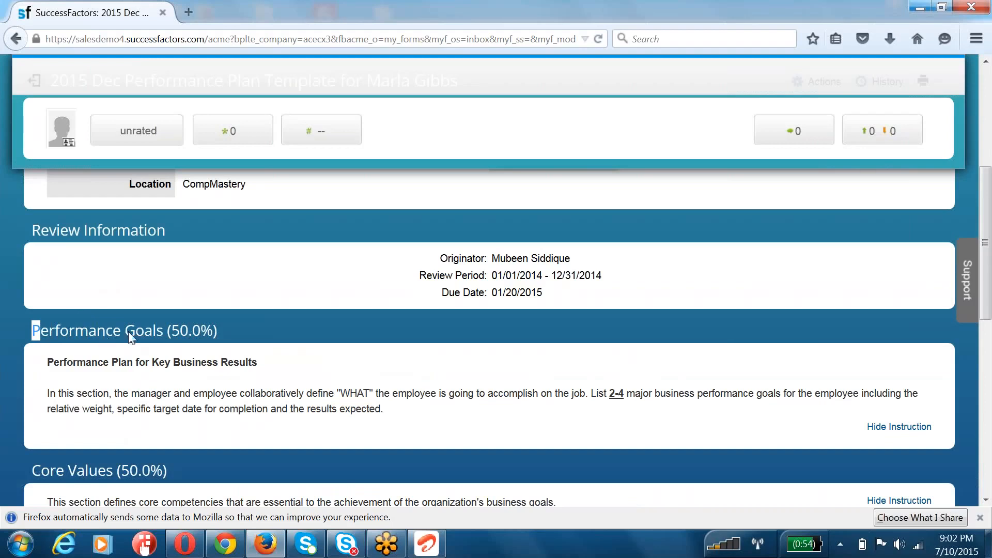
Step: Examine the Review Information heading and the Performance Goals section with its instructions and weight
{"action": "left_click_drag", "start_coordinate": [83, 231], "coordinate": [210, 248]}
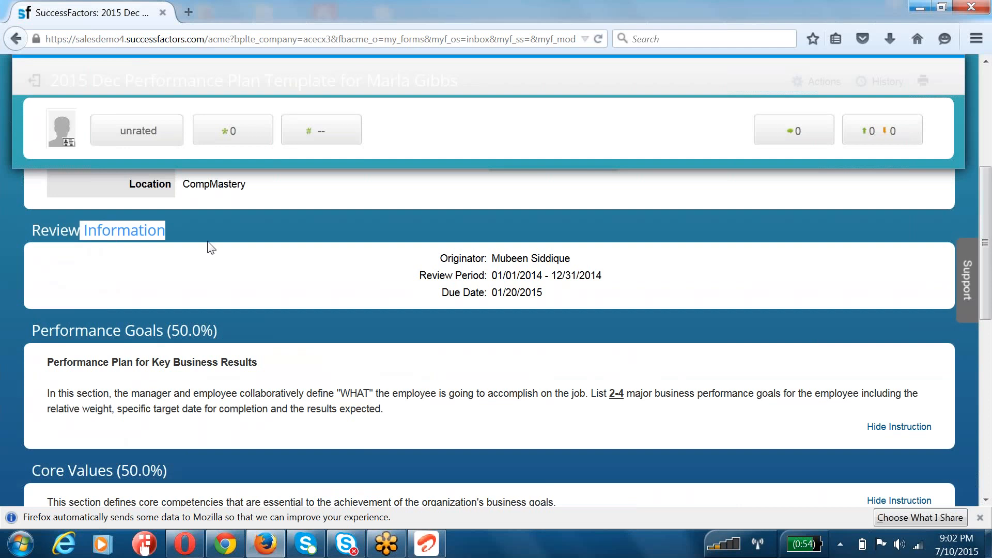
{"action": "left_click_drag", "start_coordinate": [51, 332], "coordinate": [247, 428]}
{"action": "scroll", "coordinate": [244, 422], "scroll_direction": "down", "scroll_amount": 10}
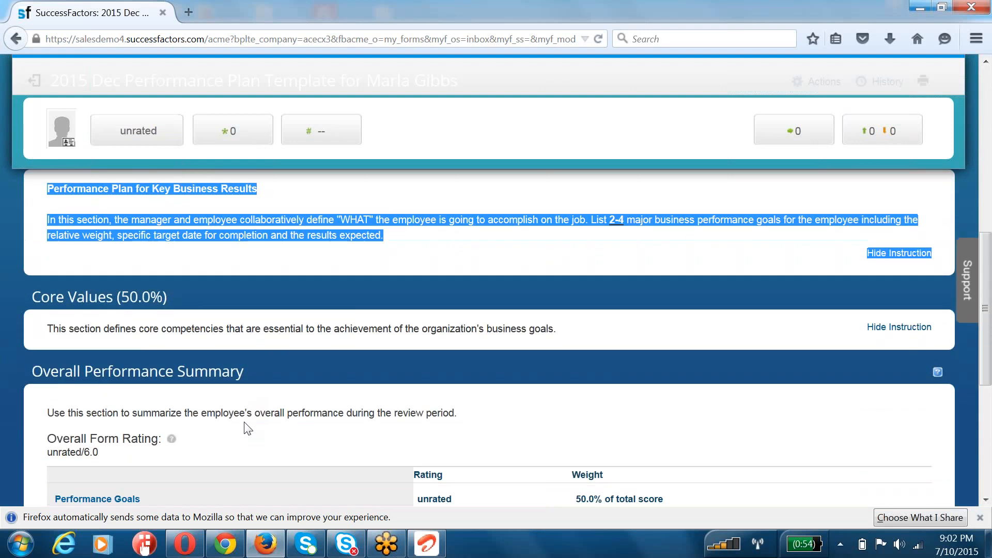
{"action": "scroll", "coordinate": [244, 422], "scroll_direction": "up", "scroll_amount": 10}
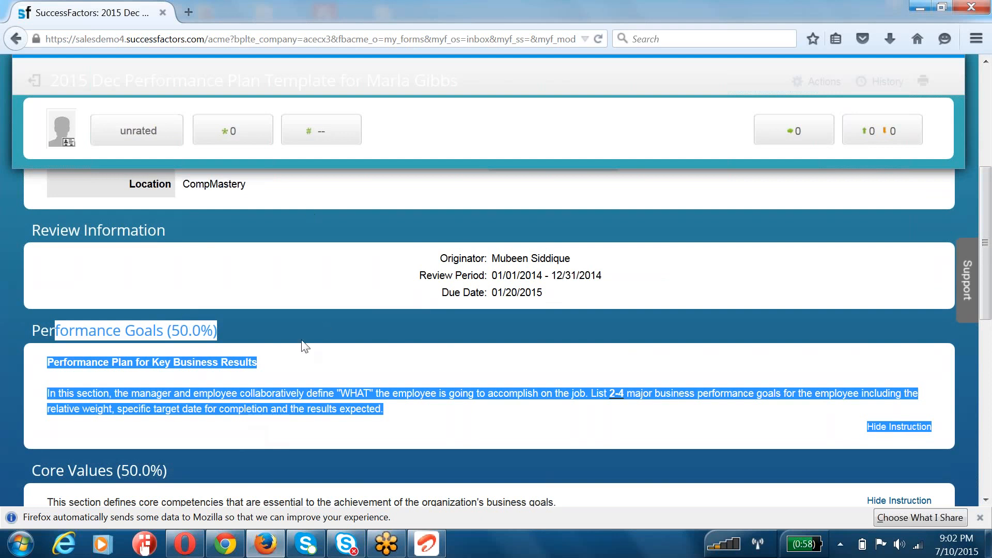
{"action": "left_click", "coordinate": [108, 376]}
{"action": "left_click_drag", "start_coordinate": [44, 359], "coordinate": [245, 366]}
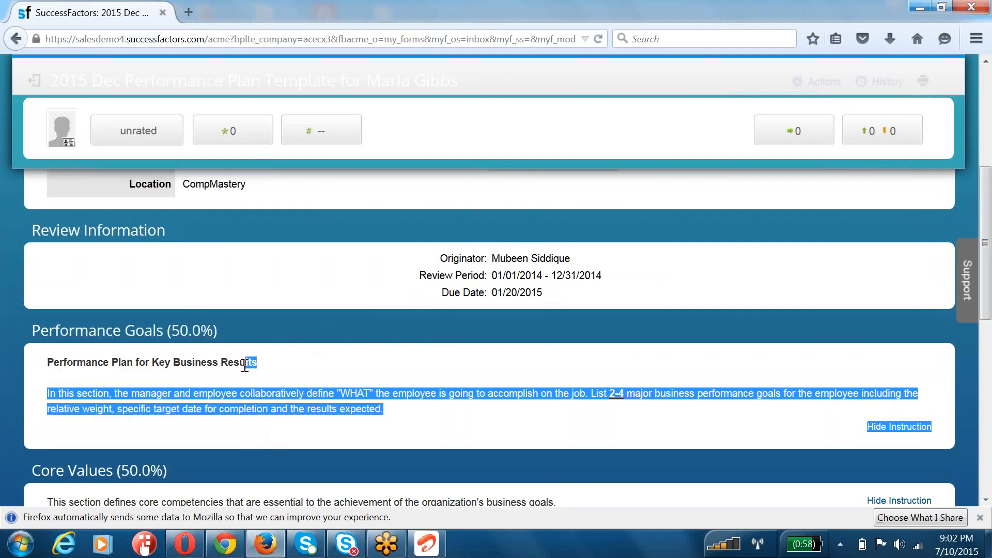
{"action": "left_click", "coordinate": [245, 366]}
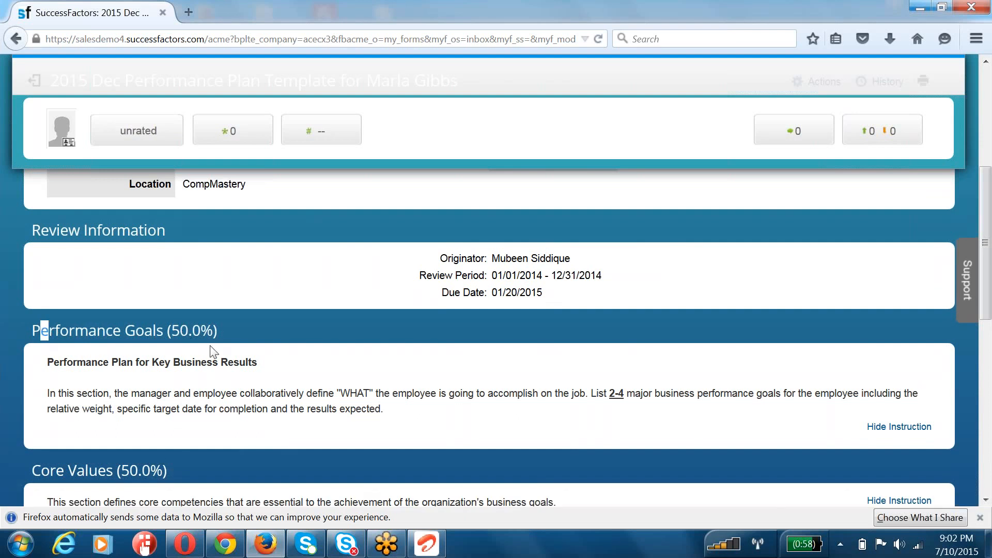
{"action": "left_click_drag", "start_coordinate": [215, 328], "coordinate": [212, 330]}
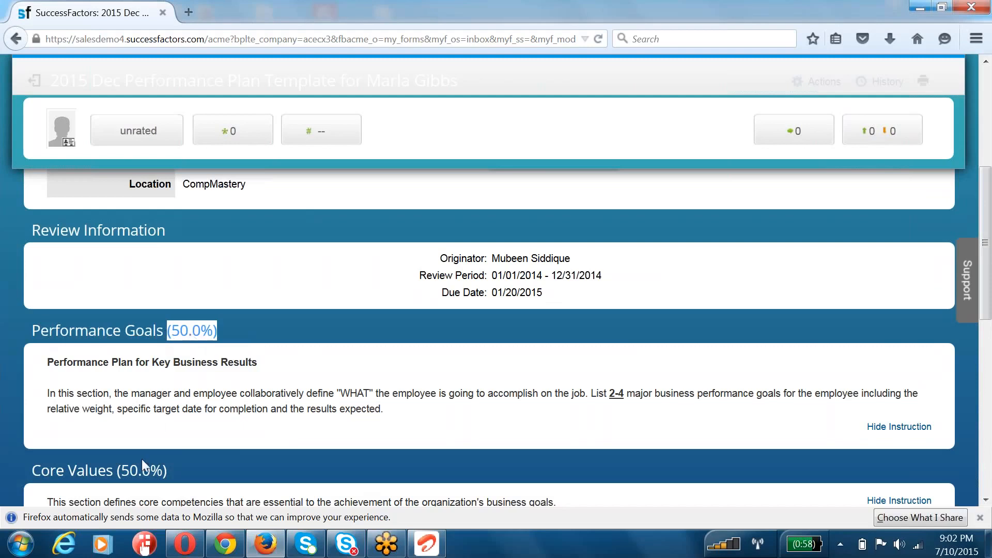
Step: Examine the headings, weights and instructions of the form's Performance Goals and Core Values sections
{"action": "left_click_drag", "start_coordinate": [55, 478], "coordinate": [175, 477]}
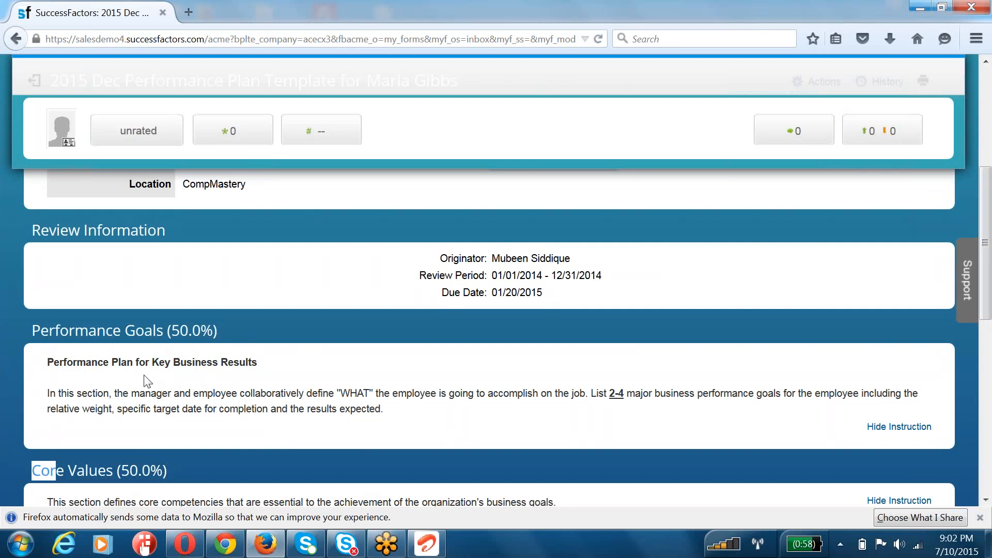
{"action": "scroll", "coordinate": [115, 351], "scroll_direction": "down", "scroll_amount": 3}
{"action": "left_click", "coordinate": [98, 247]}
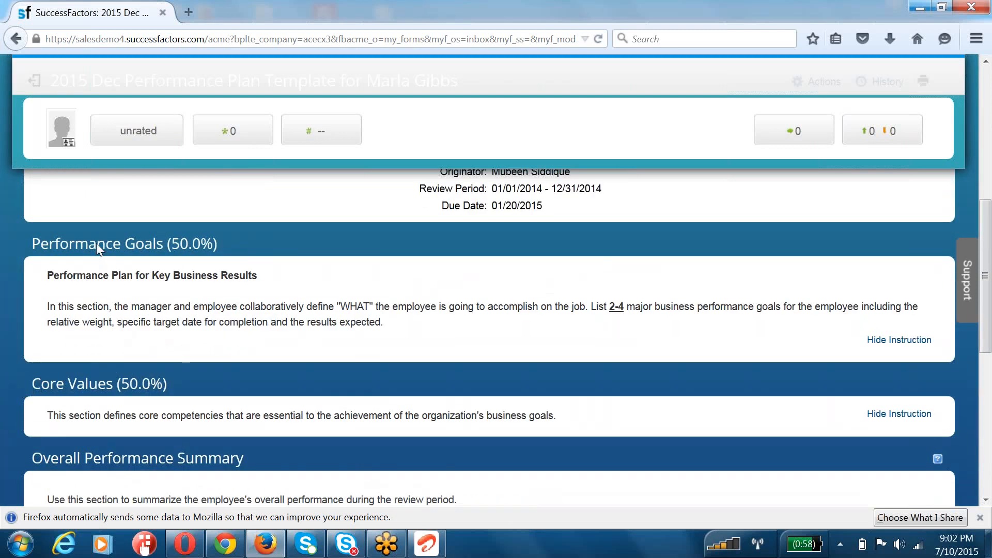
{"action": "left_click_drag", "start_coordinate": [156, 242], "coordinate": [32, 244]}
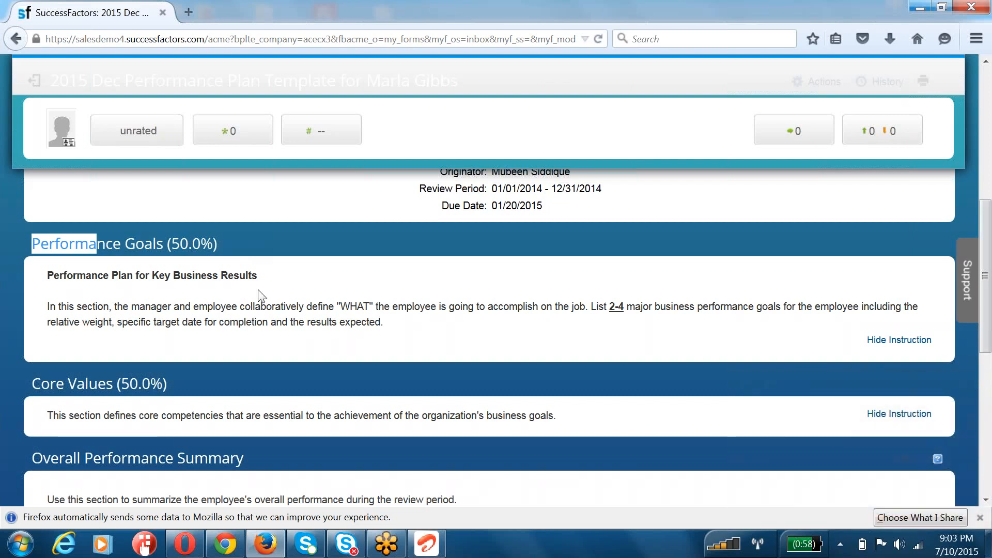
{"action": "scroll", "coordinate": [74, 211], "scroll_direction": "down", "scroll_amount": 3}
{"action": "scroll", "coordinate": [74, 210], "scroll_direction": "up", "scroll_amount": 3}
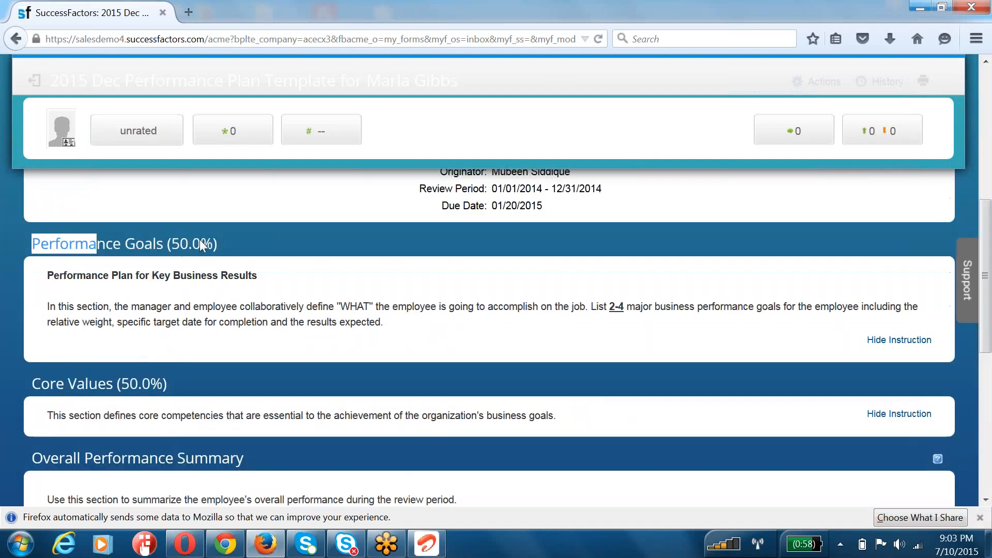
{"action": "left_click_drag", "start_coordinate": [32, 243], "coordinate": [88, 242]}
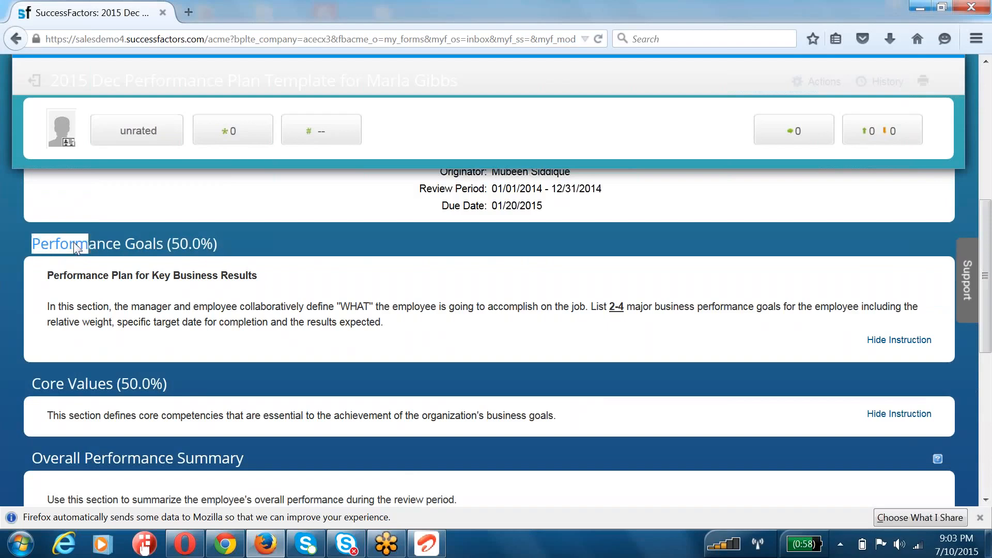
{"action": "left_click", "coordinate": [29, 383]}
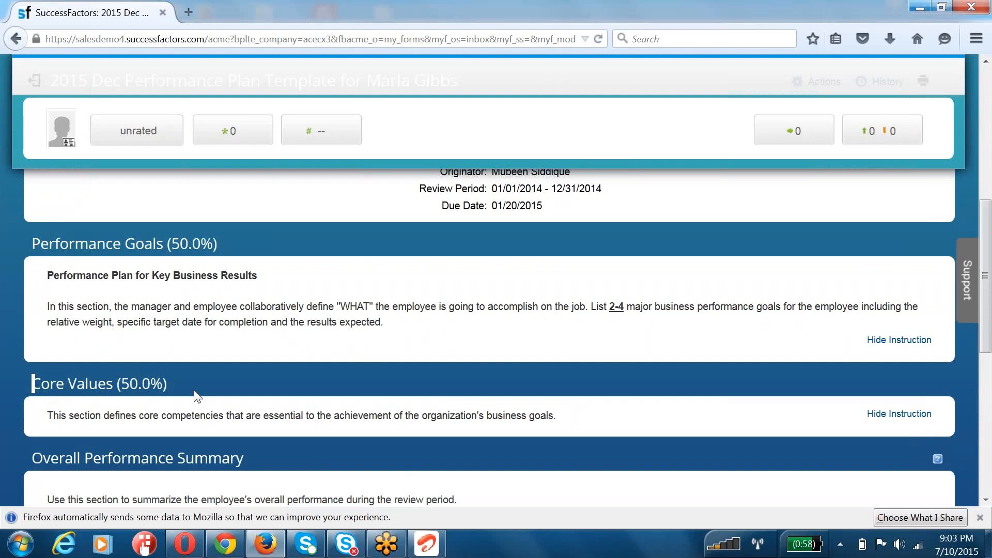
Step: Review the Overall Performance Summary and Signatures sections, then return to the beginning of the form
{"action": "scroll", "coordinate": [194, 390], "scroll_direction": "down", "scroll_amount": 2}
{"action": "double_click", "coordinate": [82, 372]}
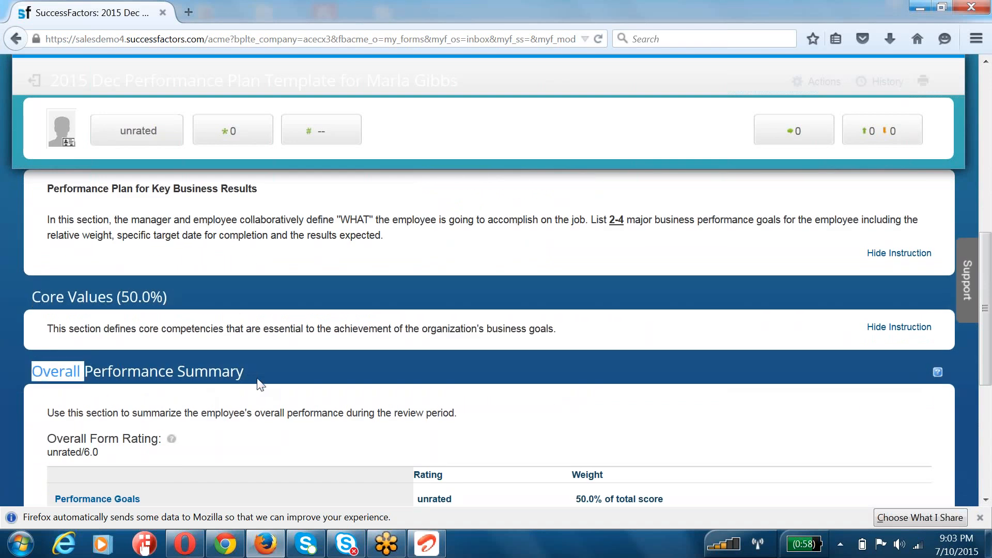
{"action": "scroll", "coordinate": [262, 399], "scroll_direction": "down", "scroll_amount": 1}
{"action": "scroll", "coordinate": [264, 406], "scroll_direction": "down", "scroll_amount": 4}
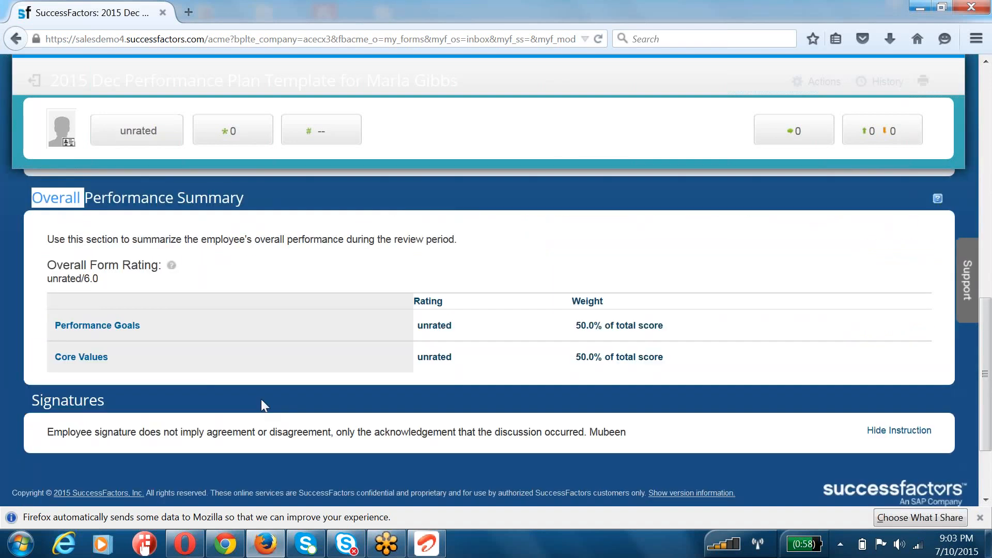
{"action": "scroll", "coordinate": [262, 399], "scroll_direction": "down", "scroll_amount": 3}
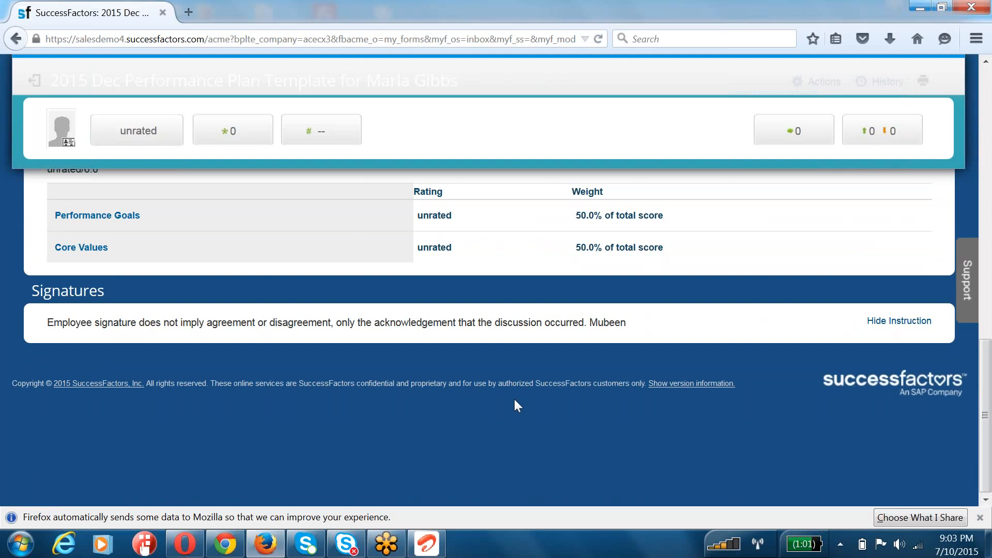
{"action": "left_click_drag", "start_coordinate": [985, 358], "coordinate": [985, 80]}
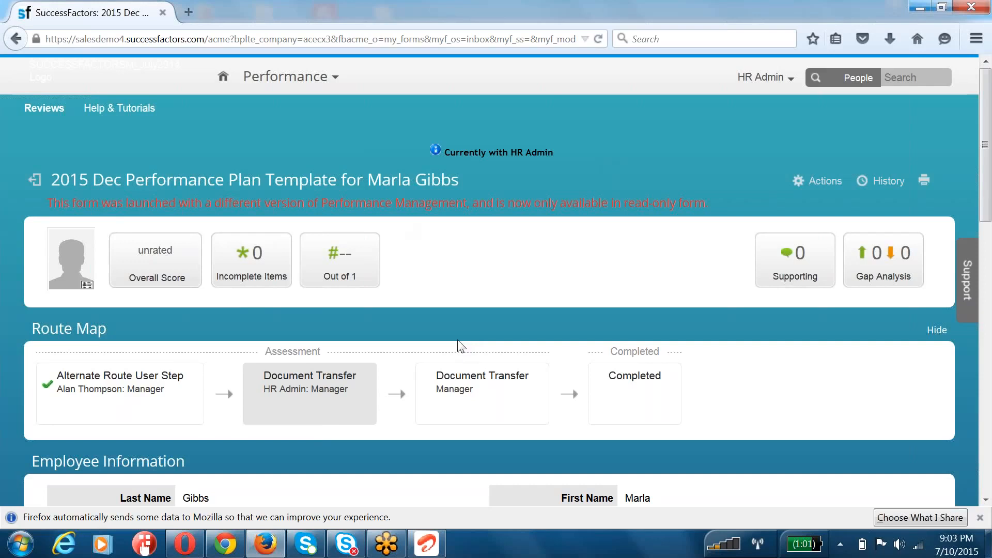
Step: In a new WordPad document, write the heading "Performance Plan Template::" followed by "1) XML File" and "2) Instance UI."
{"action": "left_click", "coordinate": [30, 550]}
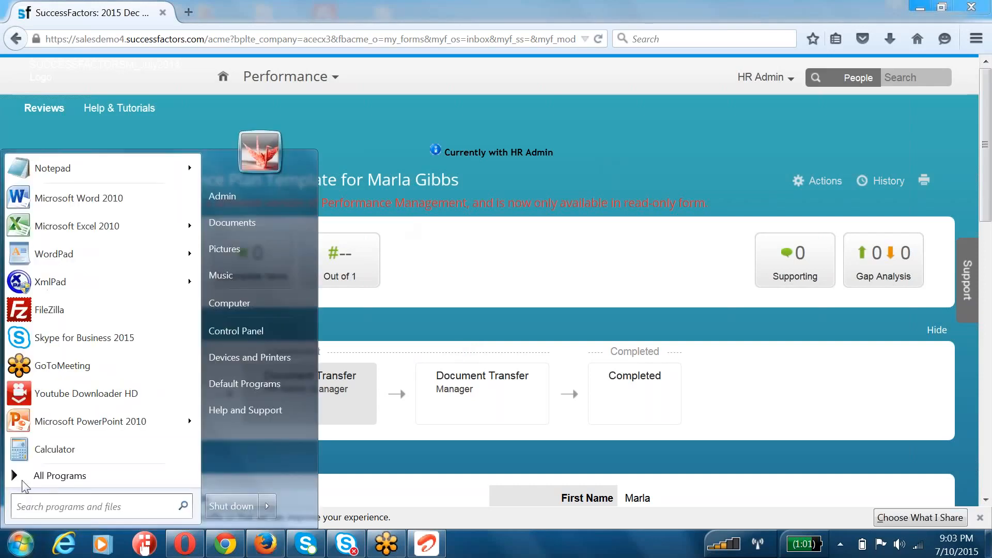
{"action": "left_click", "coordinate": [50, 255]}
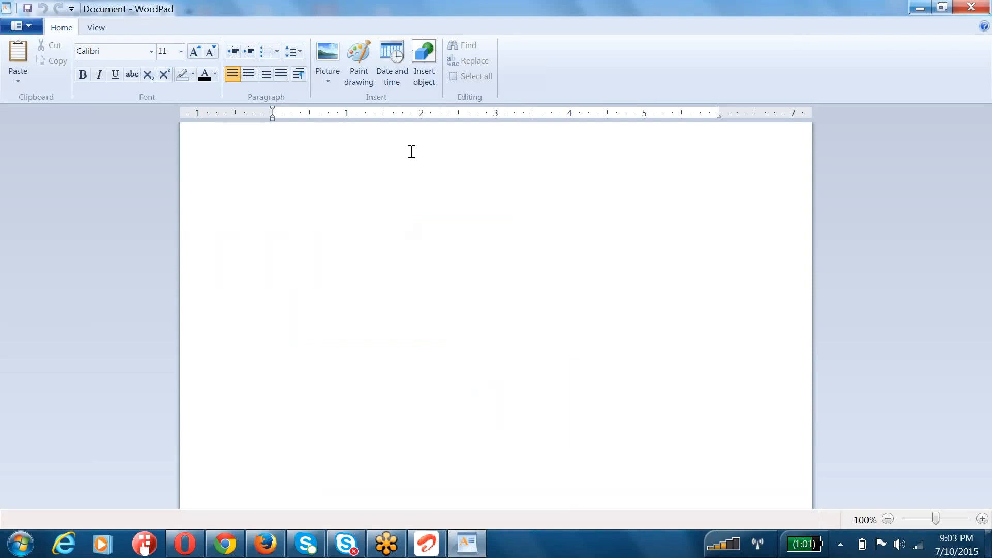
{"action": "type", "text": "Performance"}
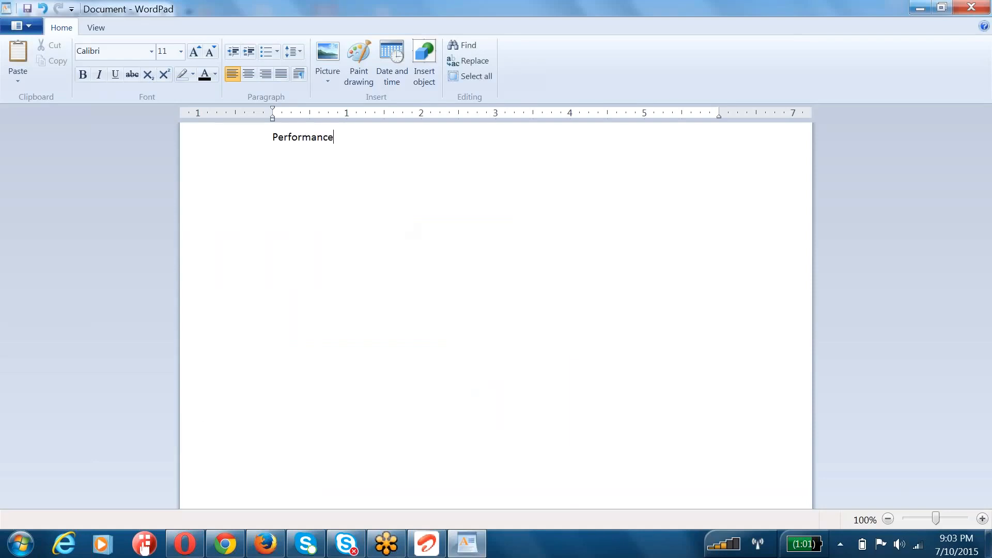
{"action": "type", "text": " Plan Template::"}
{"action": "key", "text": "Return"}
{"action": "type", "text": "1) XML File"}
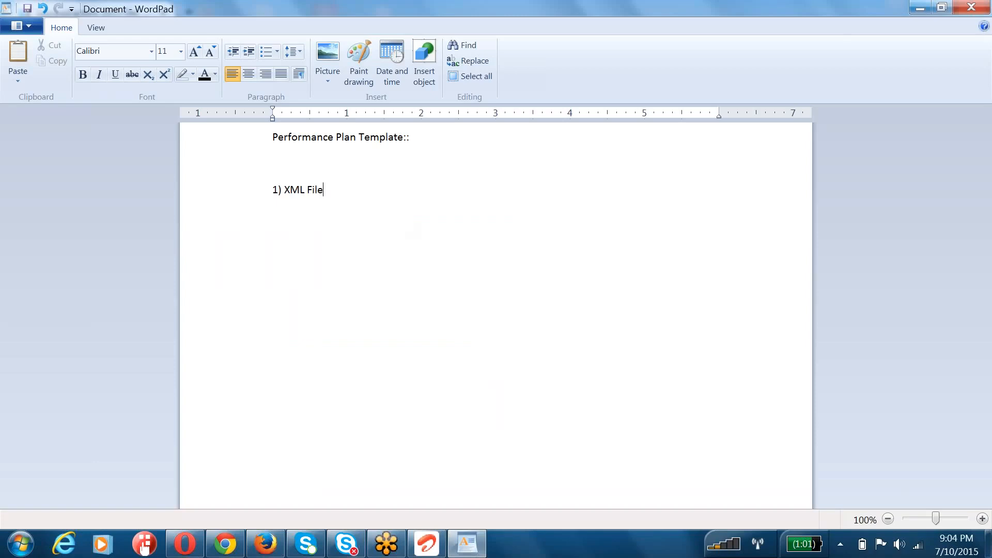
{"action": "key", "text": "Return"}
{"action": "type", "text": "2) Instance UI."}
Step: Insert "Perfomrance" before "XML File" in the first item of the list
{"action": "left_click", "coordinate": [283, 191]}
{"action": "type", "text": "Perfomr"}
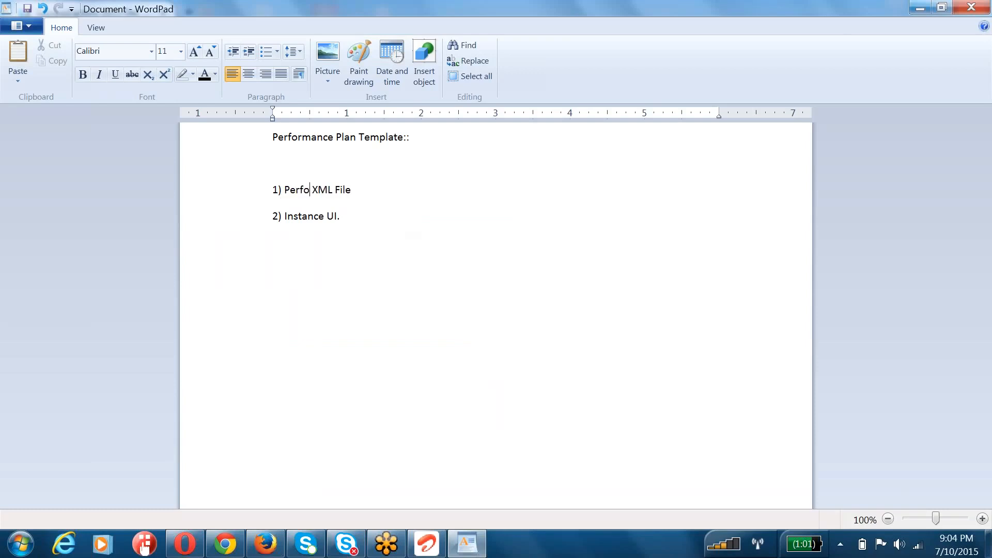
{"action": "type", "text": "ance"}
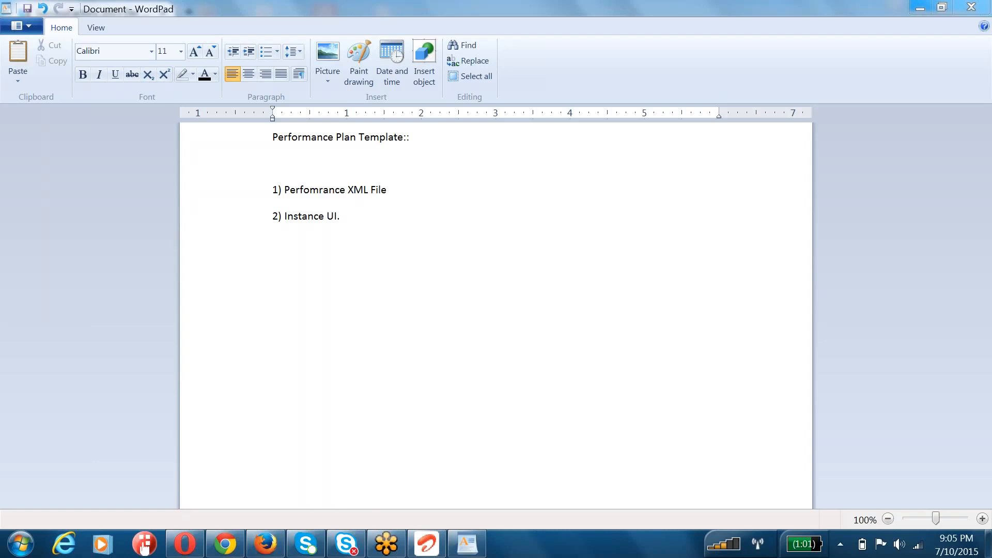
{"action": "left_click", "coordinate": [363, 212]}
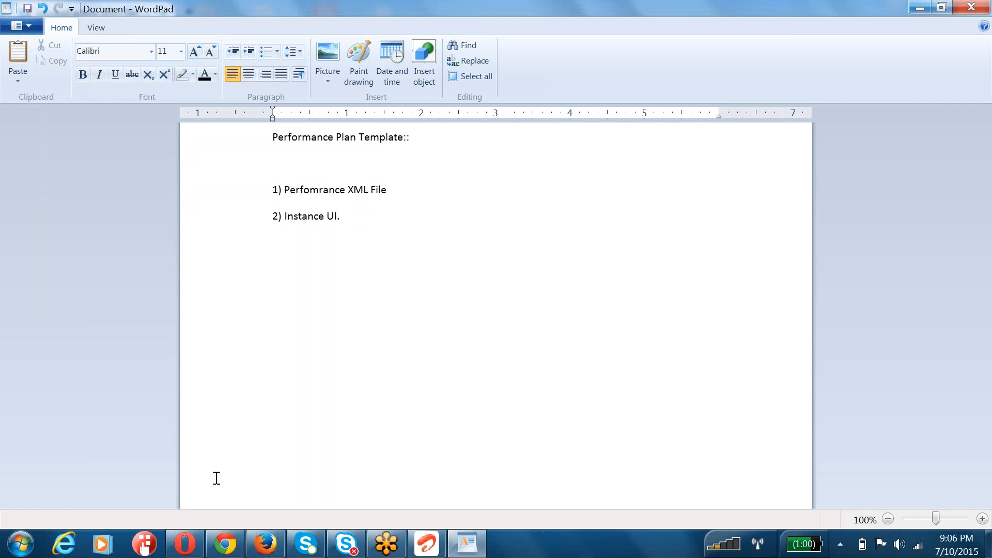
Step: Switch back to SuccessFactors in Firefox and open Admin Tools
{"action": "left_click", "coordinate": [225, 544]}
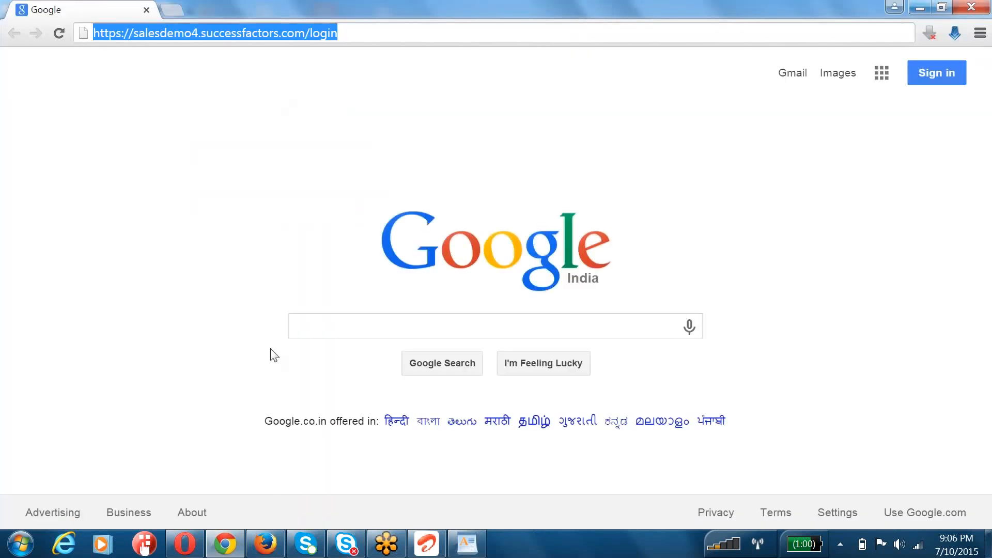
{"action": "left_click", "coordinate": [265, 544]}
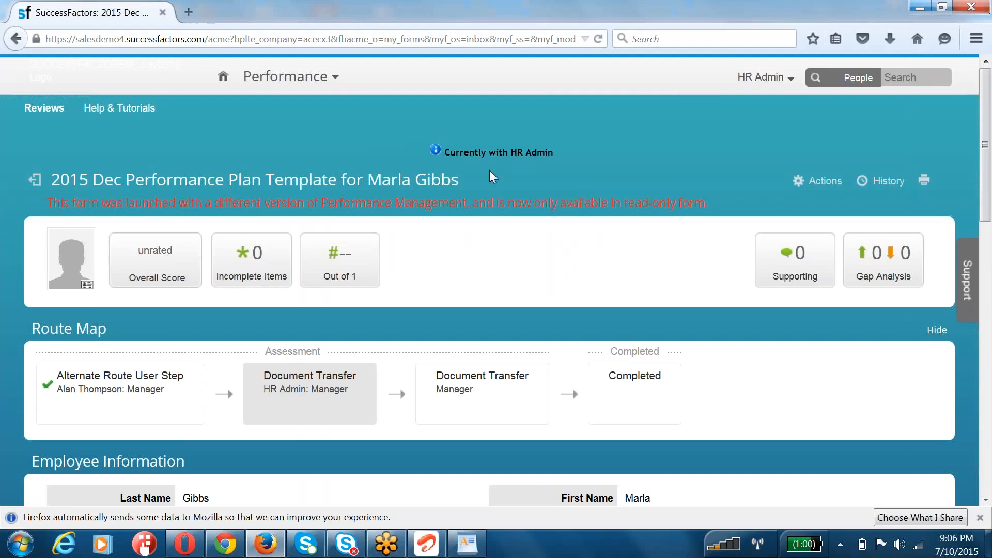
{"action": "left_click", "coordinate": [764, 77]}
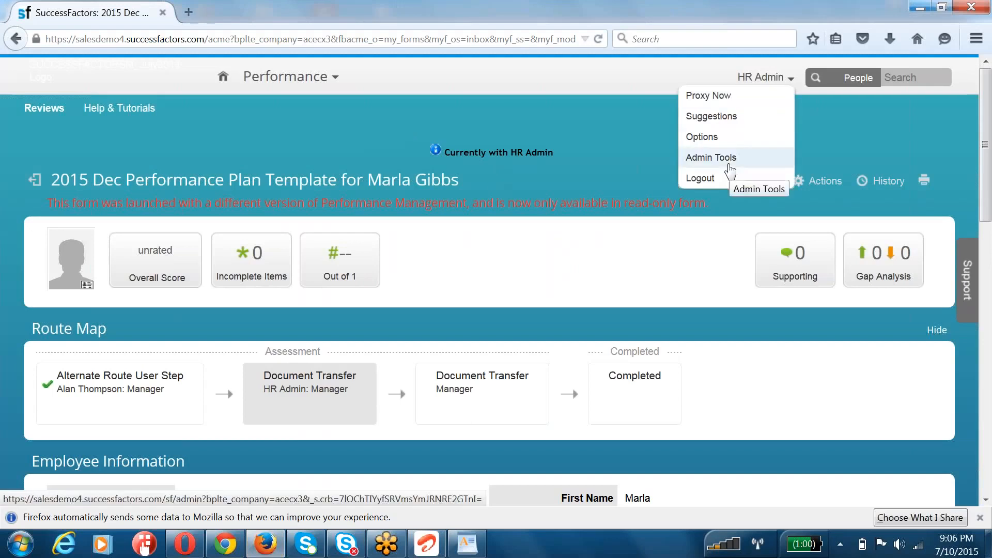
{"action": "left_click", "coordinate": [729, 165]}
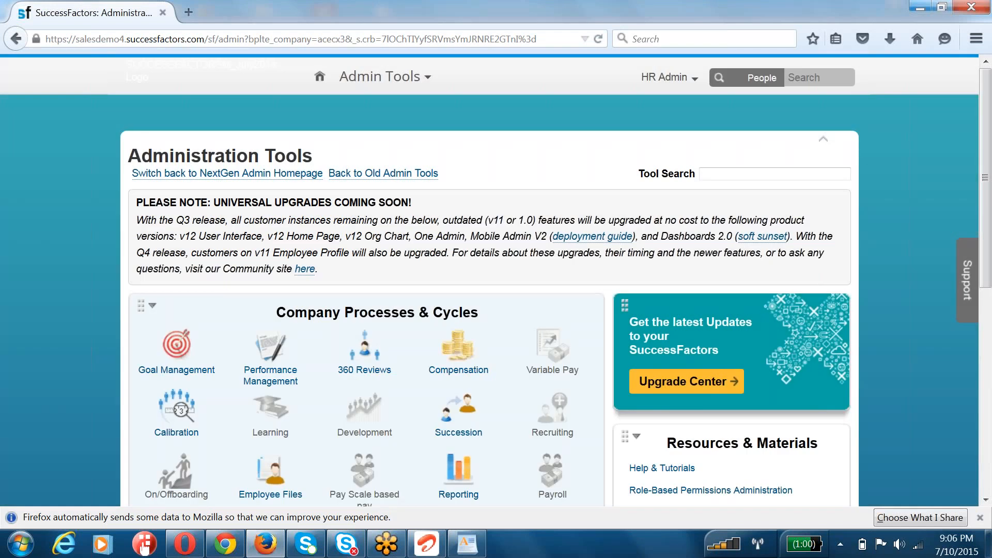
Step: Open Form Template Settings for Performance Management
{"action": "scroll", "coordinate": [458, 217], "scroll_direction": "down", "scroll_amount": 5}
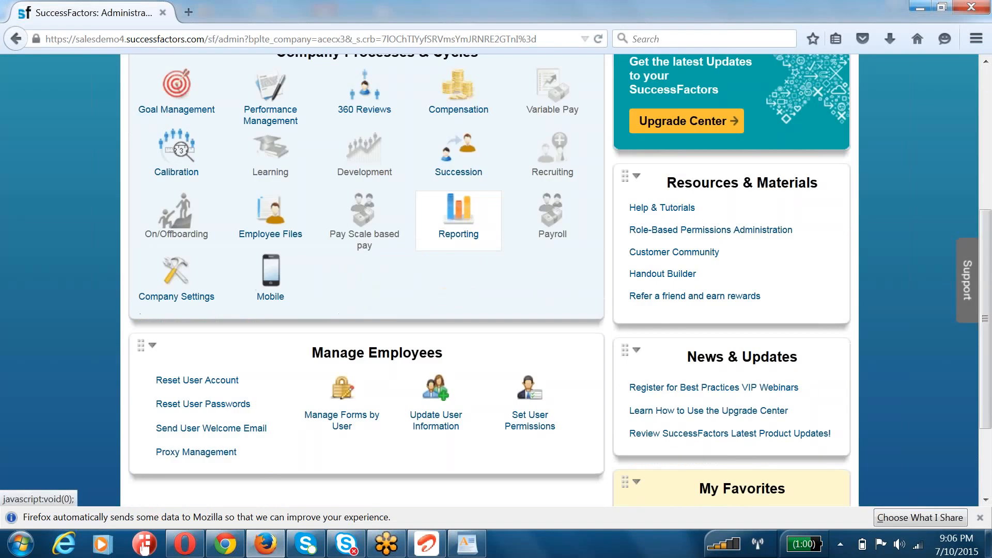
{"action": "left_click", "coordinate": [265, 93]}
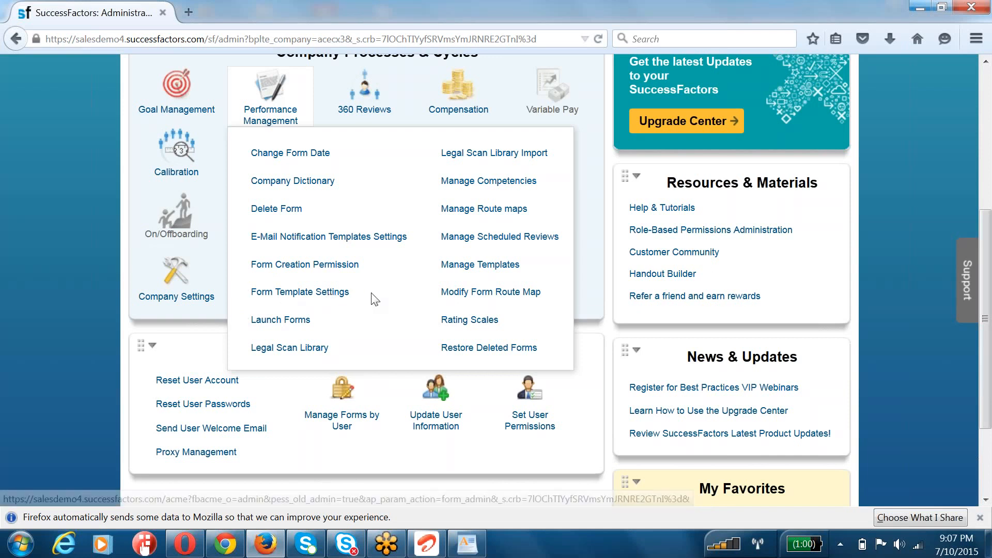
{"action": "left_click_drag", "start_coordinate": [347, 293], "coordinate": [246, 293]}
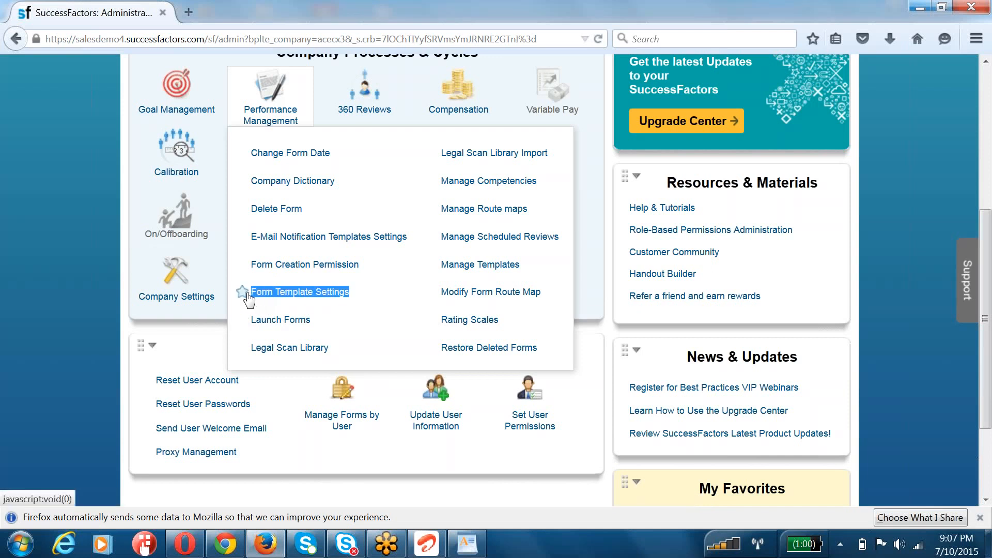
{"action": "left_click", "coordinate": [279, 298]}
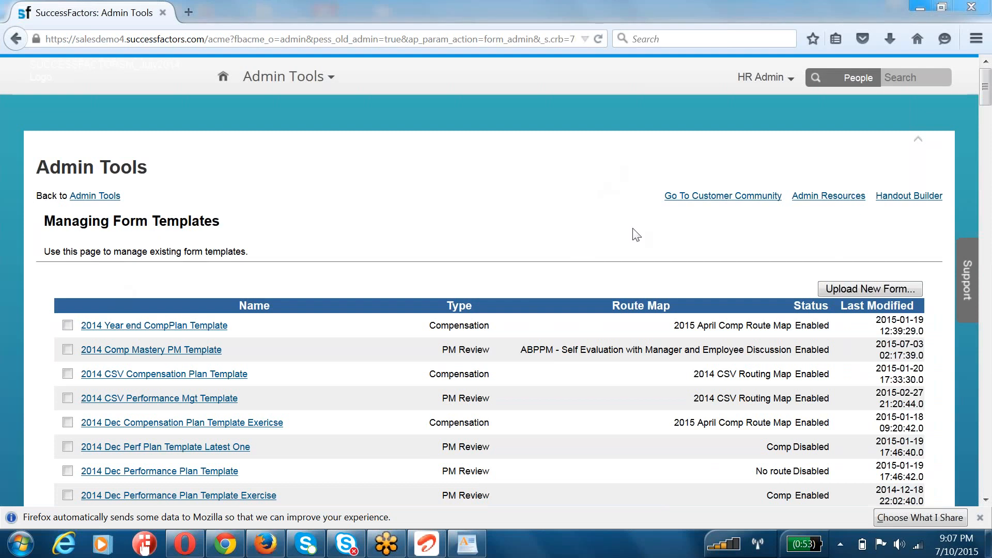
Step: Look through the list of form templates and compare the PM Review and Compensation types
{"action": "scroll", "coordinate": [524, 287], "scroll_direction": "down", "scroll_amount": 15}
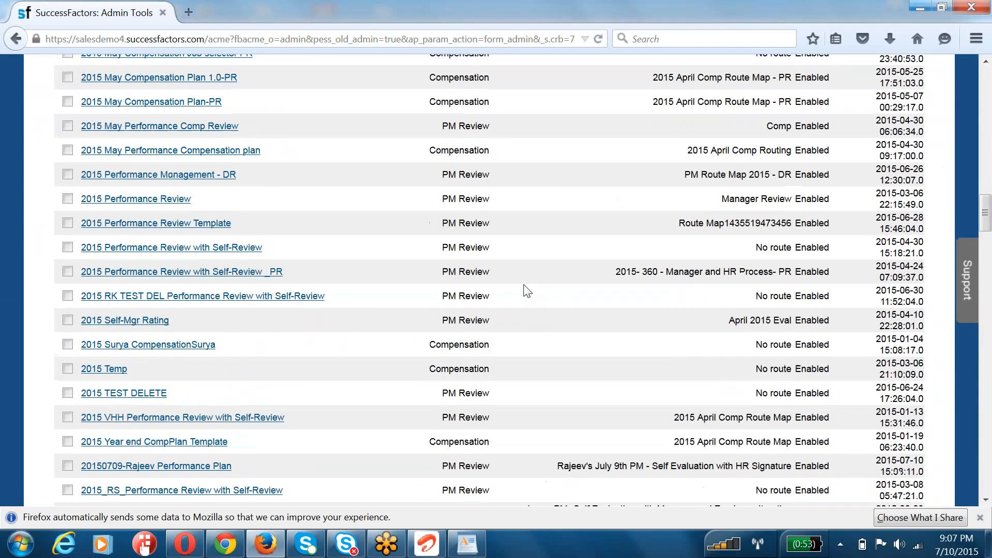
{"action": "scroll", "coordinate": [526, 291], "scroll_direction": "down", "scroll_amount": 2}
{"action": "left_click_drag", "start_coordinate": [442, 223], "coordinate": [489, 227]}
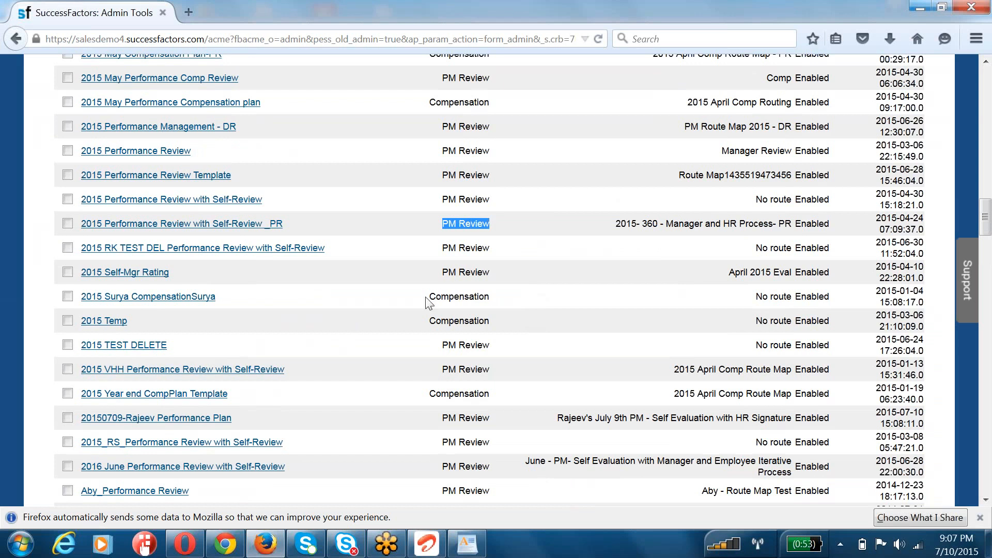
{"action": "left_click_drag", "start_coordinate": [429, 297], "coordinate": [490, 298]}
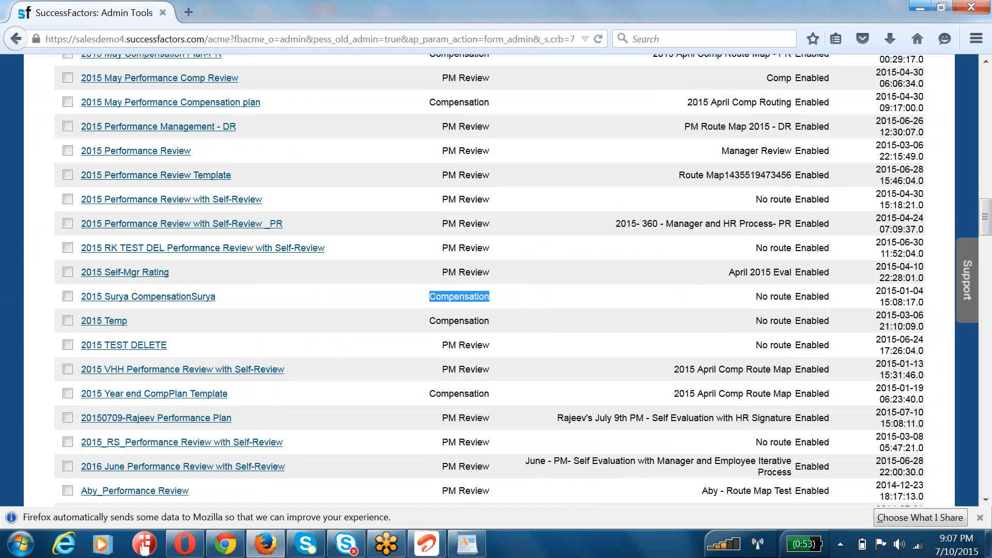
Step: Examine the route map, name, last modified date and status of the 2014 Year end CompPlan Template
{"action": "scroll", "coordinate": [642, 265], "scroll_direction": "up", "scroll_amount": 17}
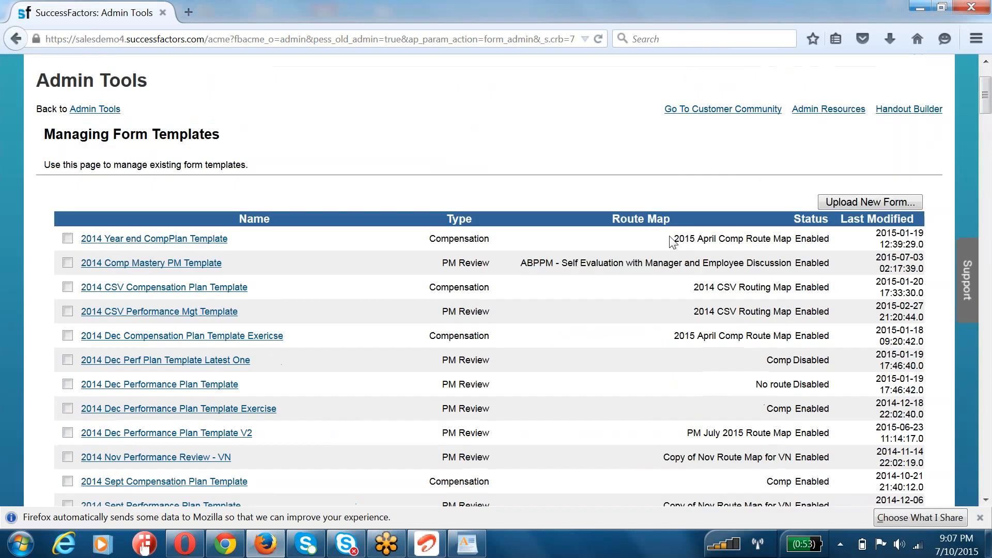
{"action": "left_click_drag", "start_coordinate": [673, 238], "coordinate": [790, 239]}
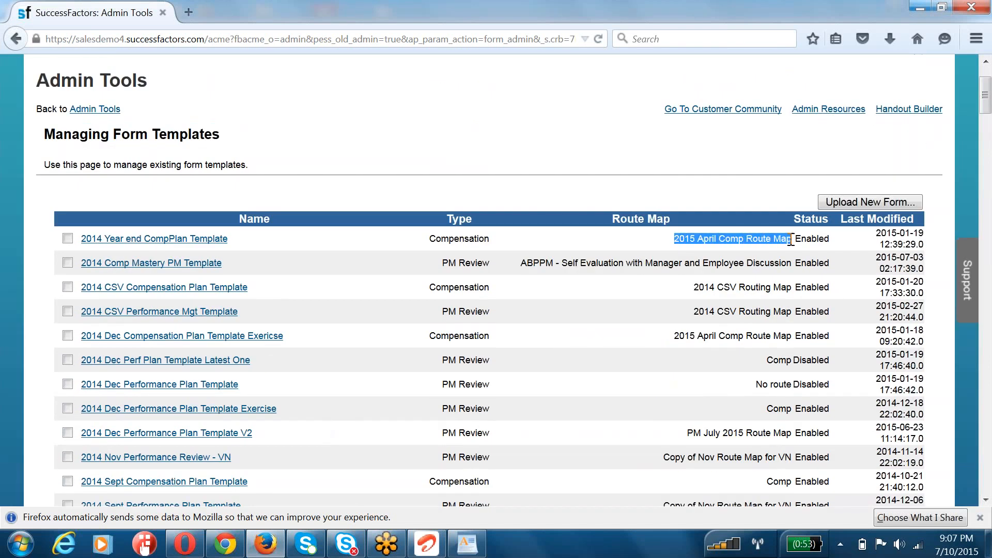
{"action": "left_click_drag", "start_coordinate": [230, 239], "coordinate": [80, 240]}
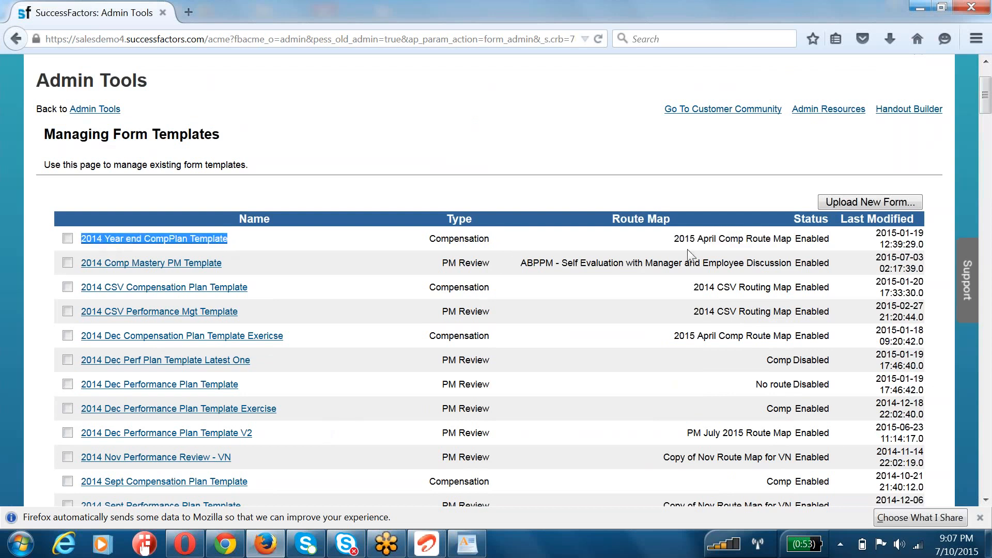
{"action": "left_click_drag", "start_coordinate": [875, 235], "coordinate": [924, 247]}
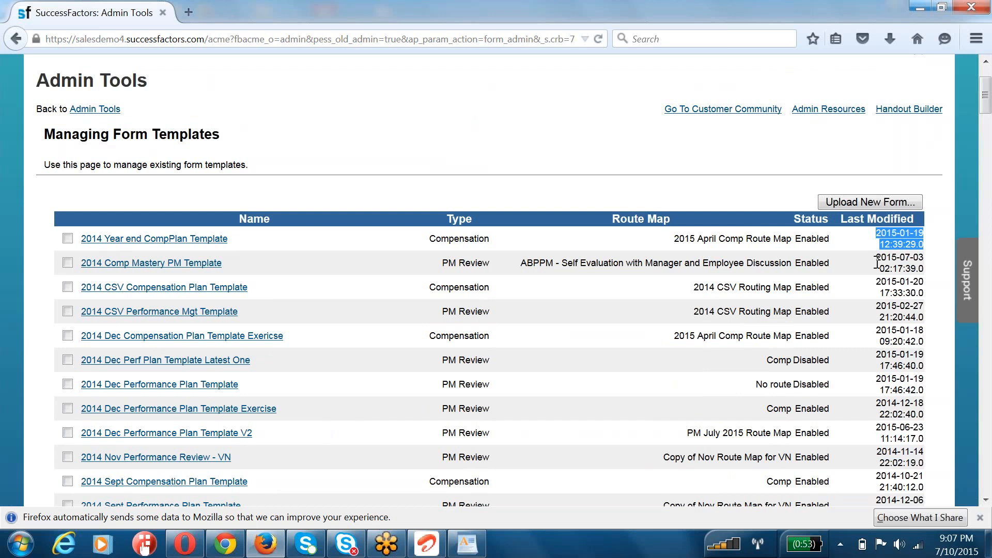
{"action": "double_click", "coordinate": [805, 237]}
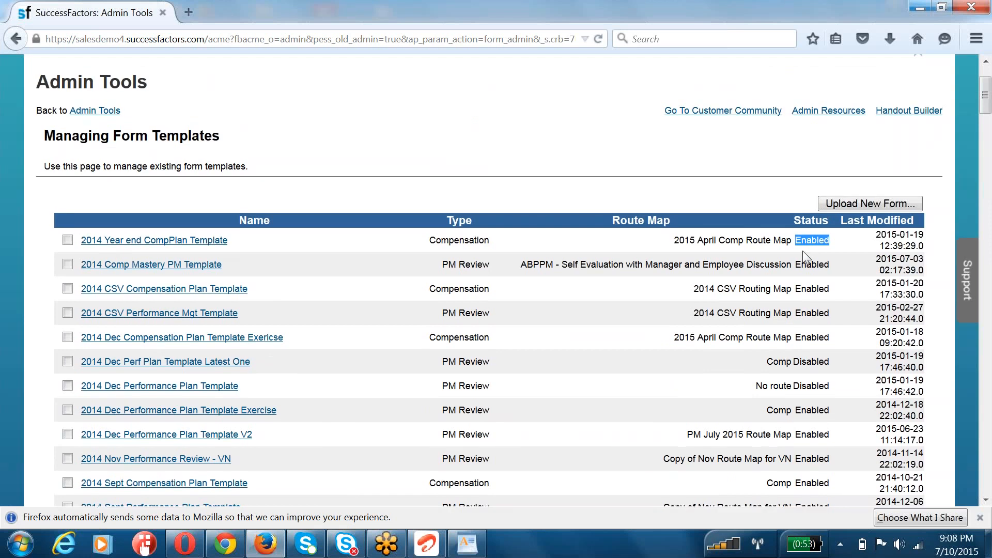
{"action": "scroll", "coordinate": [802, 250], "scroll_direction": "up", "scroll_amount": 3}
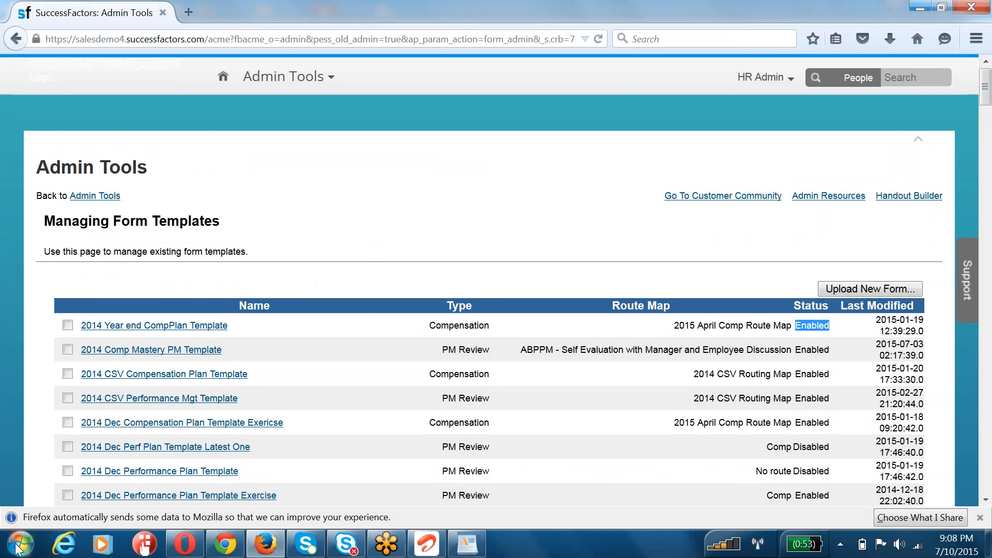
Step: Open PerformanceReview_File from the JUNE folder on the desktop in XmlPad
{"action": "key", "text": "super+d"}
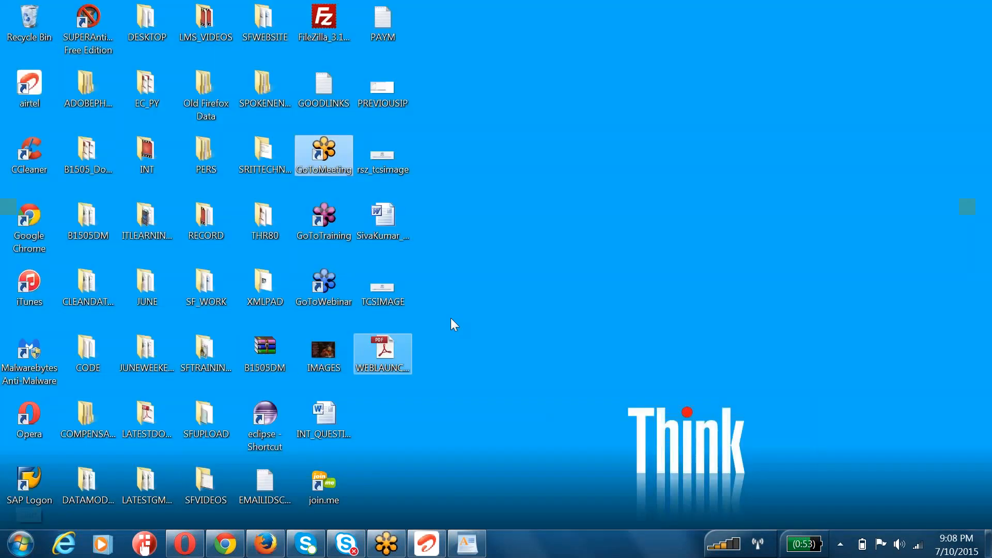
{"action": "left_click", "coordinate": [485, 291]}
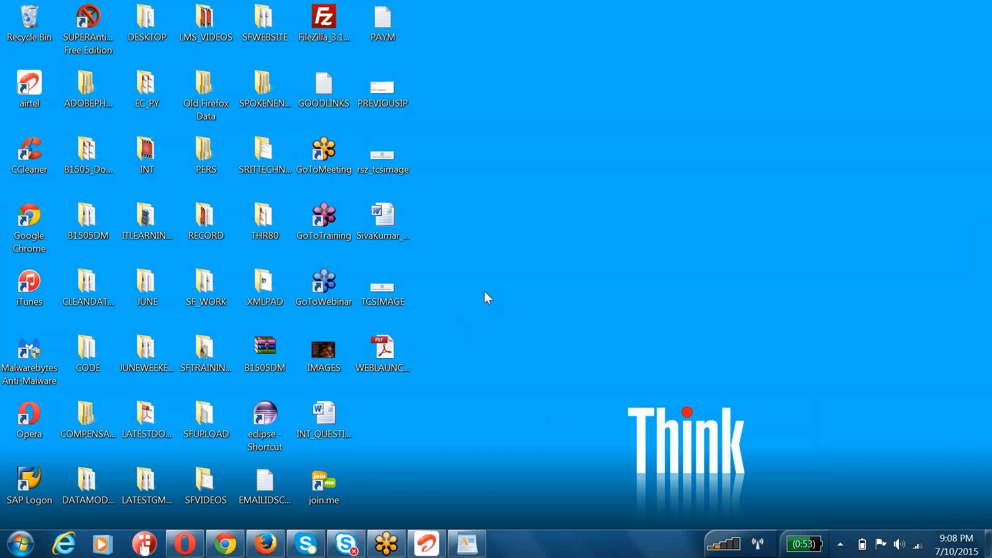
{"action": "double_click", "coordinate": [141, 280]}
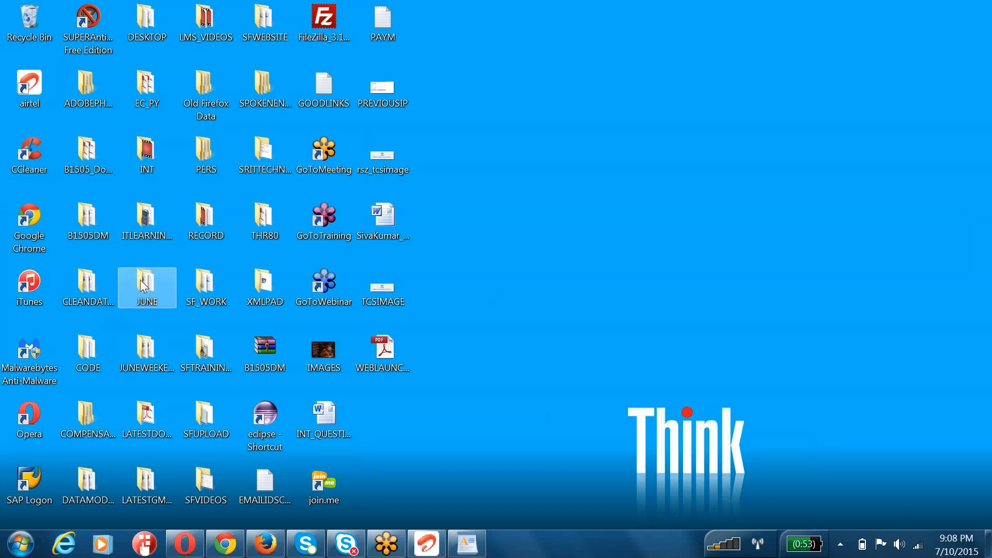
{"action": "double_click", "coordinate": [445, 78]}
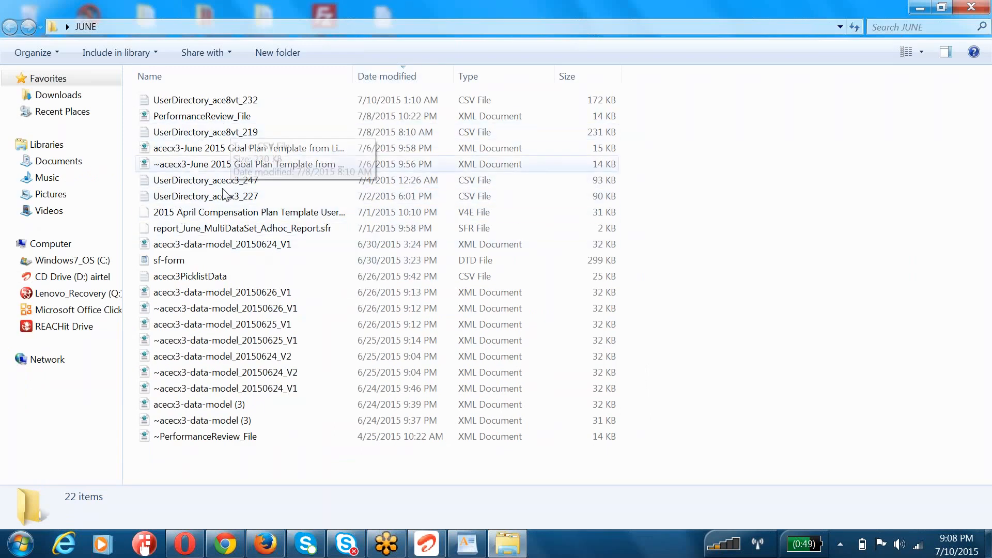
{"action": "left_click", "coordinate": [187, 437]}
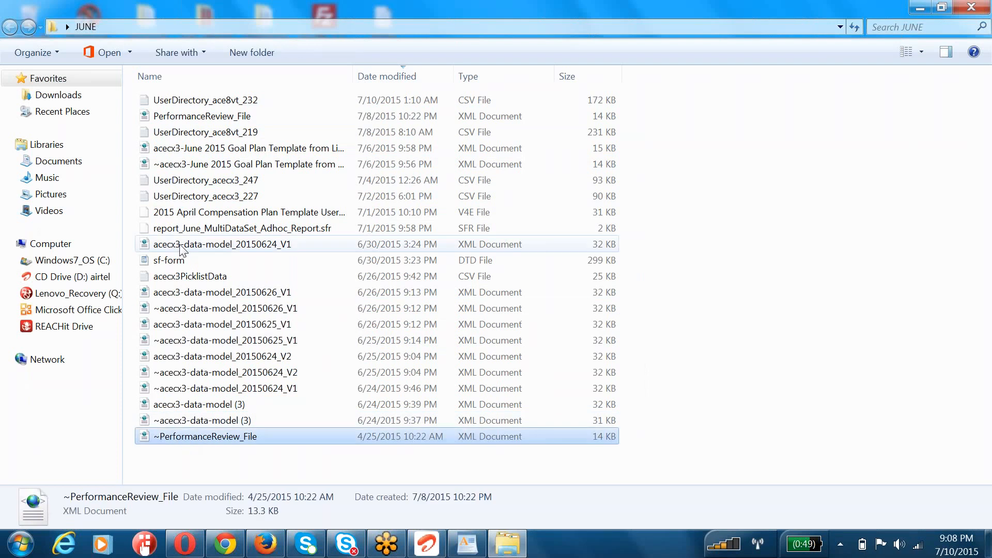
{"action": "left_click", "coordinate": [178, 119]}
{"action": "right_click", "coordinate": [177, 119]}
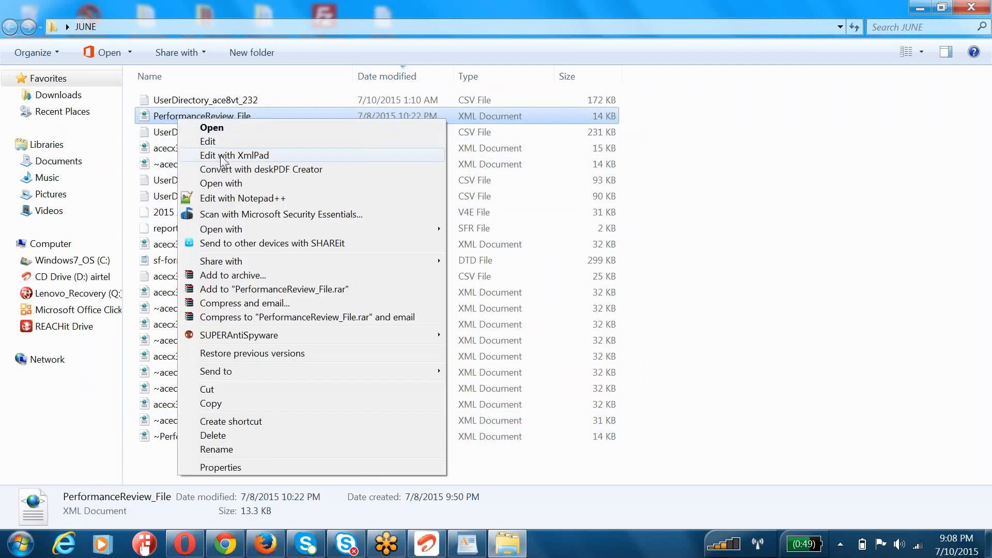
{"action": "key", "text": "Escape"}
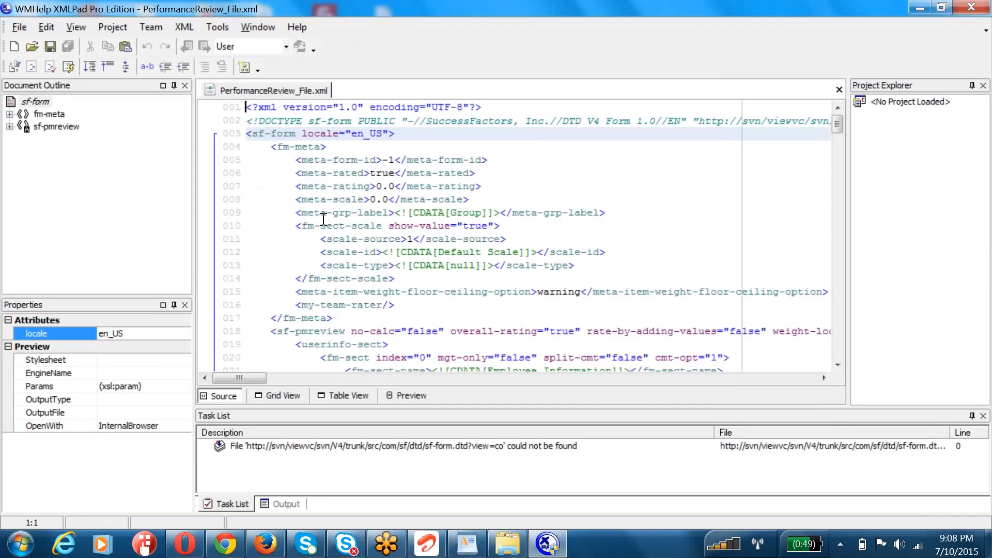
Step: Examine the sect-weight and sect-weight-4-objcomp-summary lines in the objective section of the XML
{"action": "scroll", "coordinate": [484, 328], "scroll_direction": "down", "scroll_amount": 6}
{"action": "scroll", "coordinate": [484, 329], "scroll_direction": "down", "scroll_amount": 6}
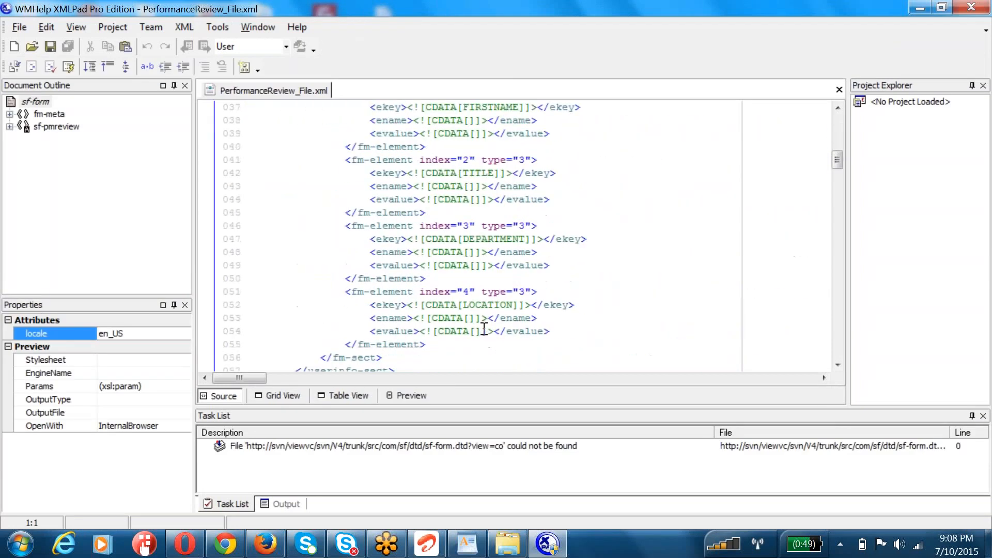
{"action": "scroll", "coordinate": [507, 231], "scroll_direction": "down", "scroll_amount": 17}
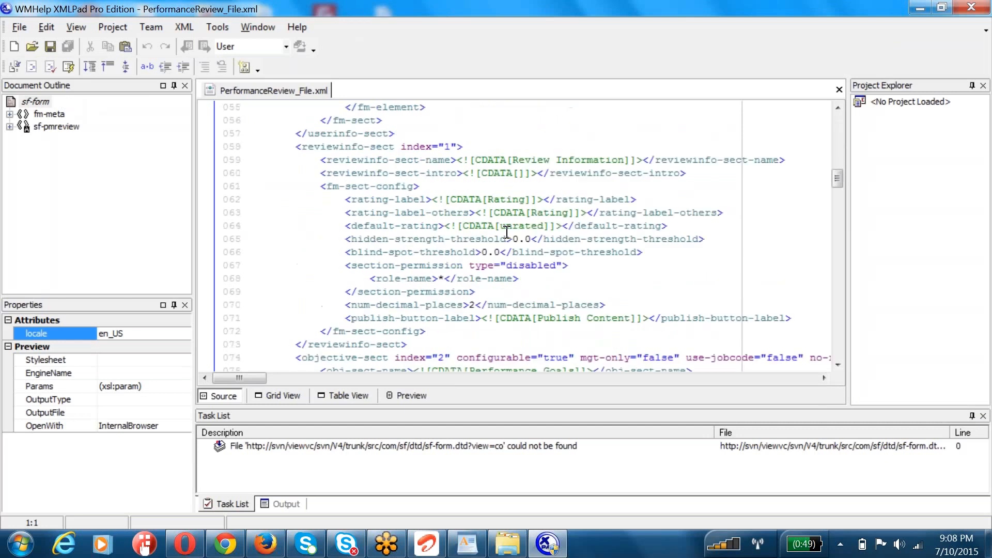
{"action": "scroll", "coordinate": [507, 232], "scroll_direction": "down", "scroll_amount": 6}
{"action": "scroll", "coordinate": [507, 232], "scroll_direction": "up", "scroll_amount": 3}
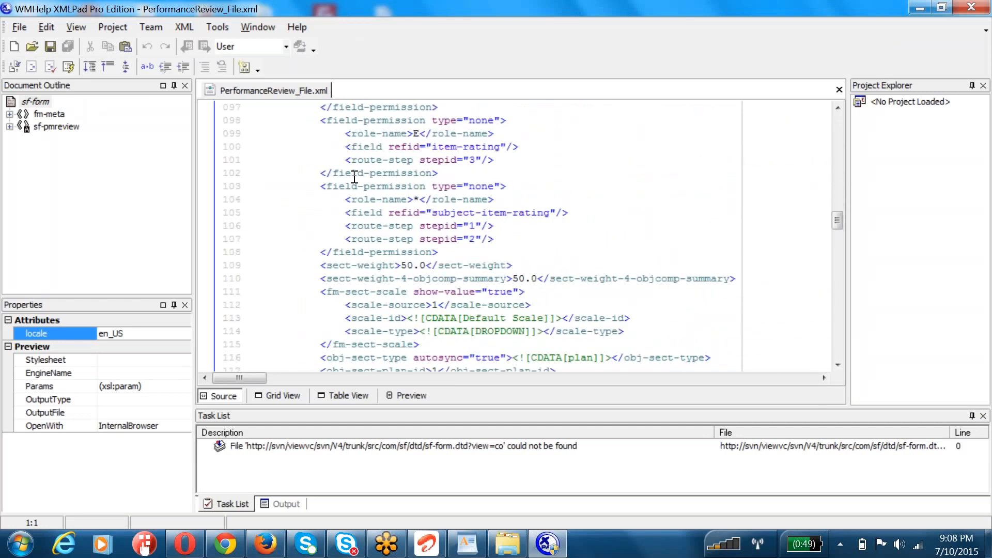
{"action": "left_click_drag", "start_coordinate": [296, 265], "coordinate": [513, 265]}
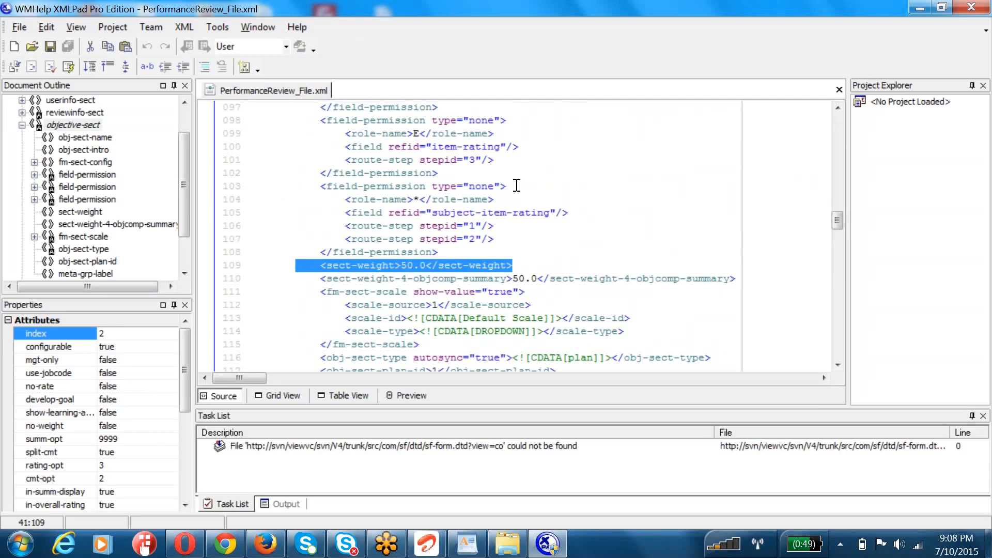
{"action": "key", "text": "Down"}
{"action": "left_click_drag", "start_coordinate": [772, 278], "coordinate": [299, 265]}
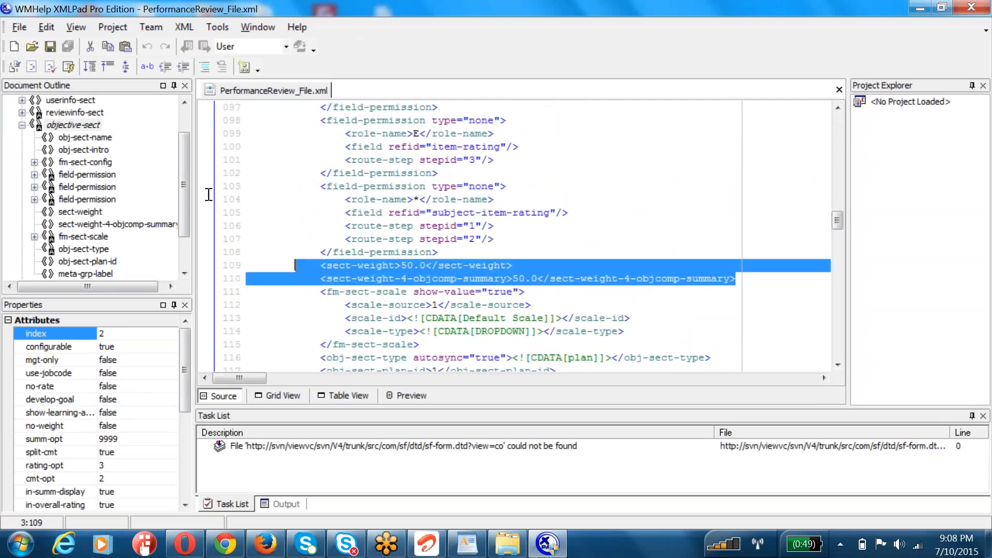
Step: Examine the objective section's field-permission blocks for item-rating and subject-item-rating, including the route-step entries
{"action": "scroll", "coordinate": [222, 124], "scroll_direction": "up", "scroll_amount": 1}
{"action": "mouse_move", "coordinate": [304, 159]}
{"action": "left_mouse_down"}
{"action": "mouse_move", "coordinate": [394, 200]}
{"action": "mouse_move", "coordinate": [481, 212]}
{"action": "left_mouse_up"}
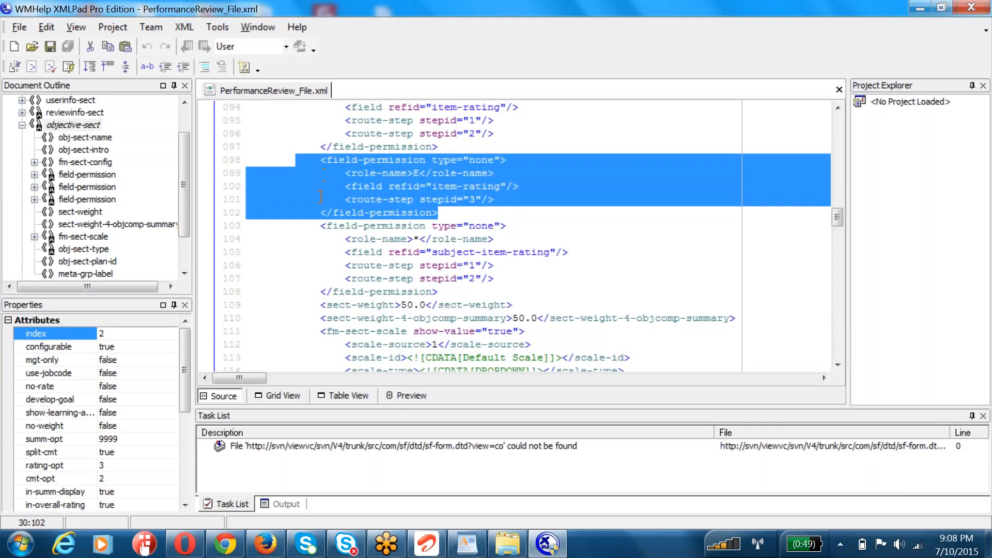
{"action": "left_click_drag", "start_coordinate": [438, 291], "coordinate": [271, 226]}
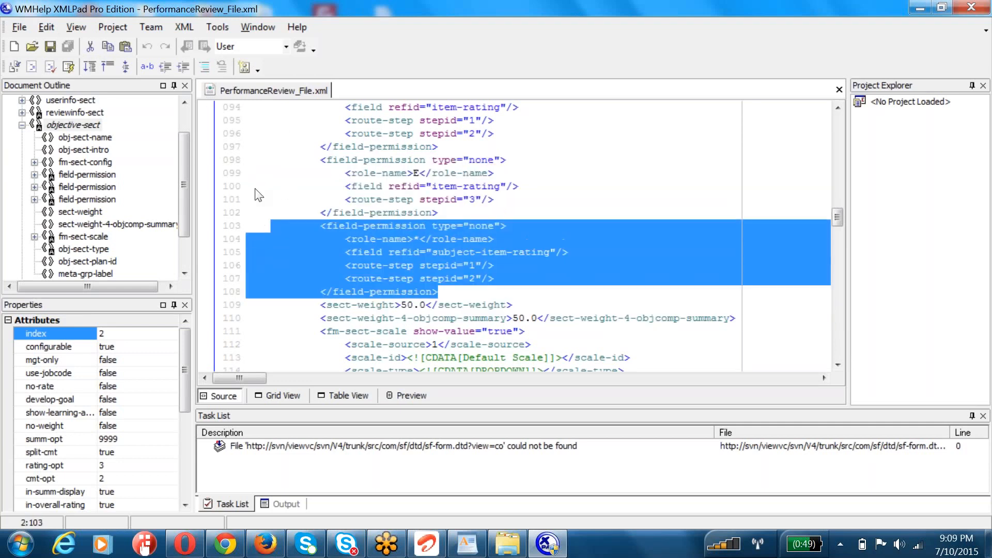
{"action": "left_click", "coordinate": [345, 265]}
{"action": "left_click_drag", "start_coordinate": [345, 265], "coordinate": [487, 265]}
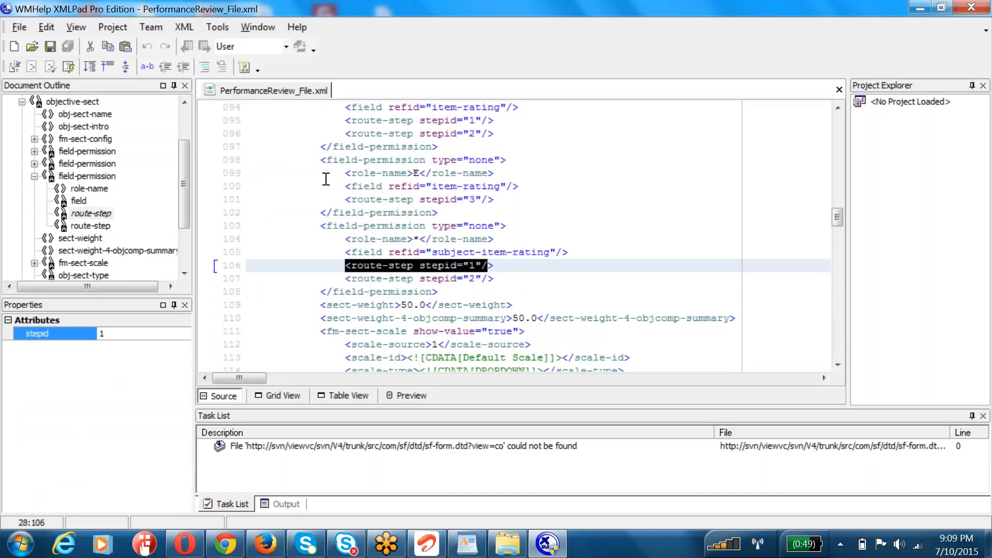
{"action": "key", "text": "shift+Right"}
{"action": "key", "text": "shift+Down"}
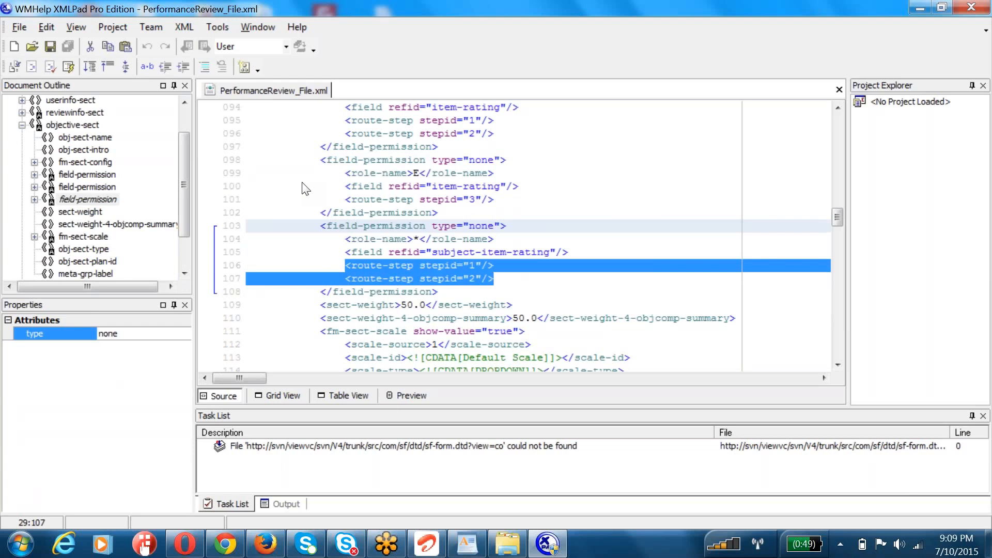
Step: Select the Default Scale text inside the objective section's scale-id element
{"action": "scroll", "coordinate": [304, 188], "scroll_direction": "down", "scroll_amount": 3}
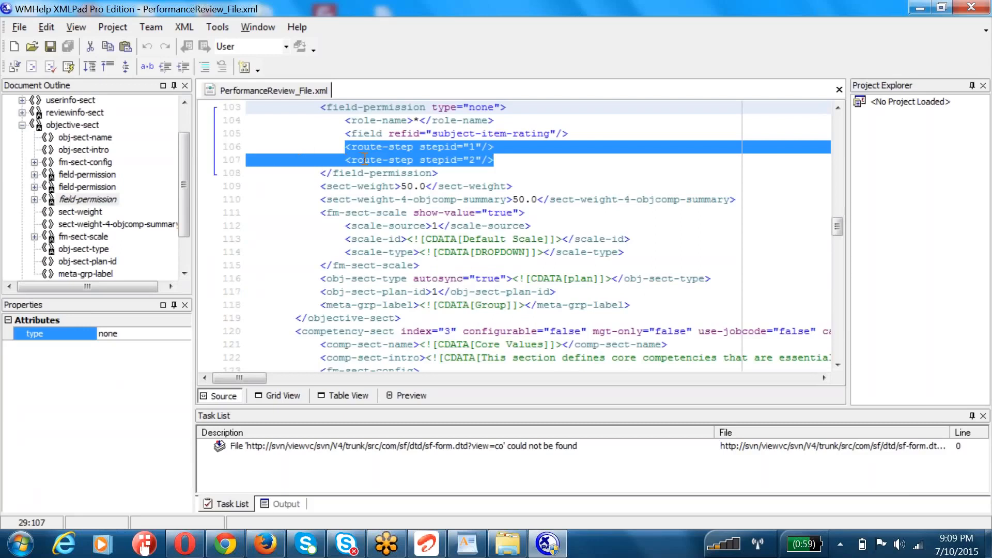
{"action": "left_click_drag", "start_coordinate": [543, 238], "coordinate": [458, 241]}
{"action": "key", "text": "shift+Right"}
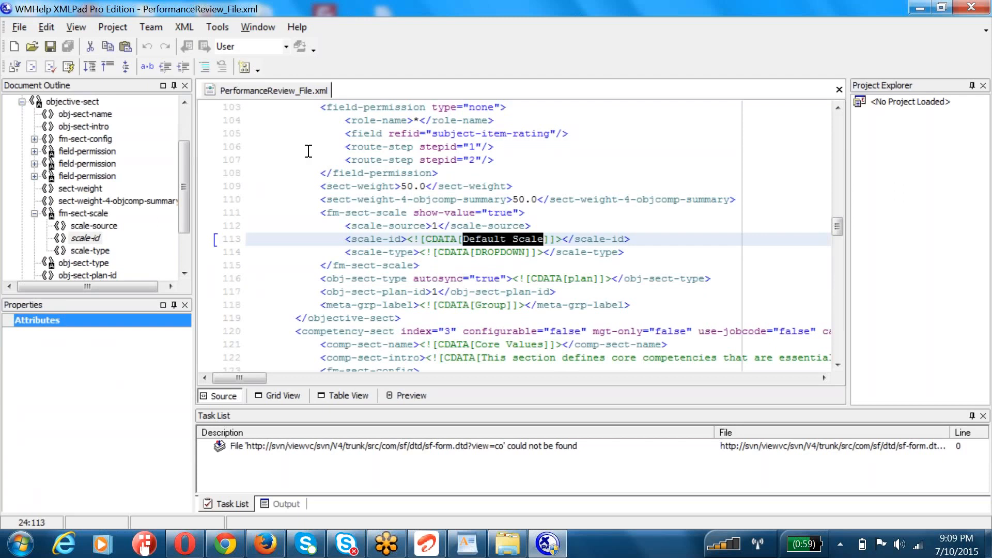
Step: Switch to SuccessFactors in Firefox, return to Admin Tools and open Rating Scales by searching the tools for "rating"
{"action": "left_click", "coordinate": [264, 545]}
{"action": "left_click", "coordinate": [305, 85]}
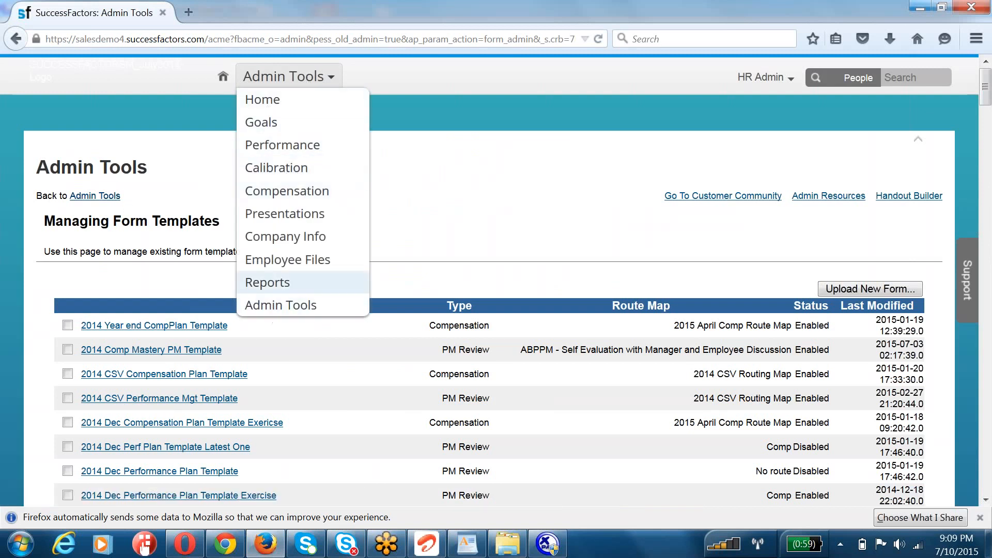
{"action": "left_click", "coordinate": [103, 198]}
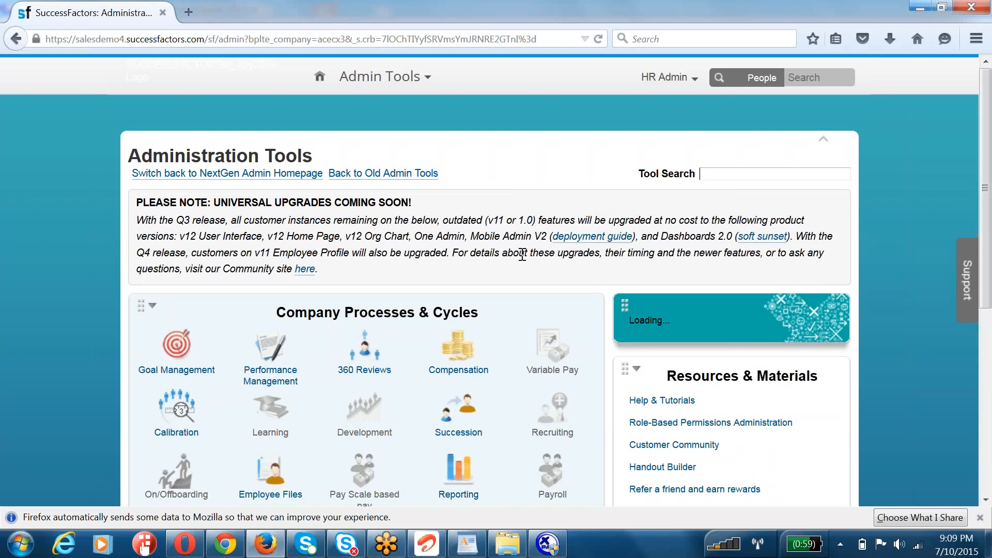
{"action": "left_click", "coordinate": [733, 173]}
{"action": "type", "text": "rating"}
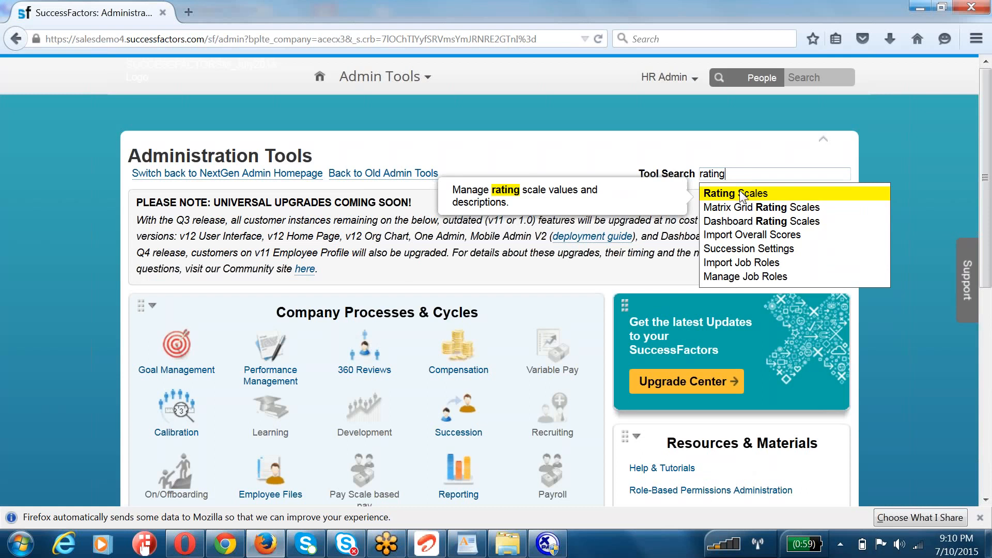
{"action": "left_click", "coordinate": [742, 194]}
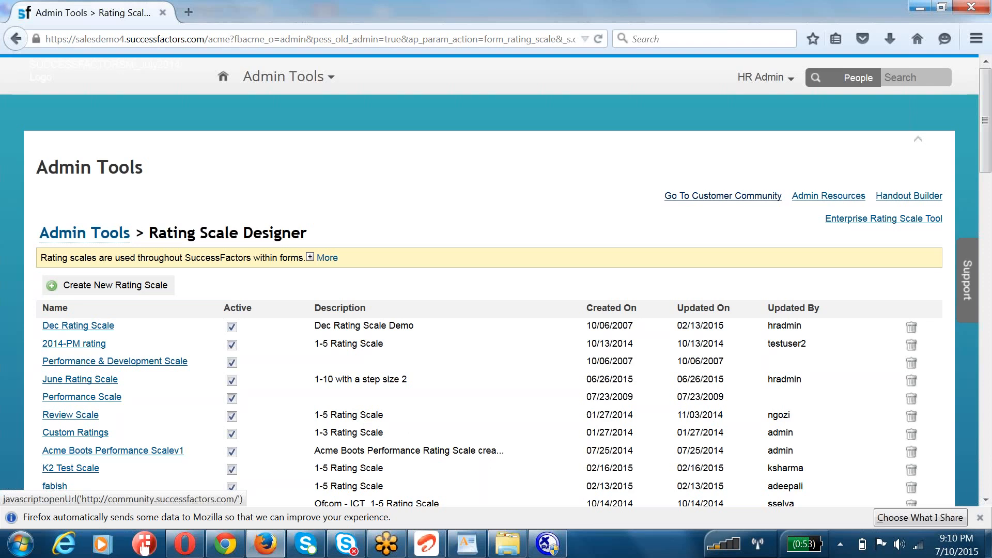
Step: Look through the rating scales in the Rating Scale Designer and copy the name Review Scale
{"action": "scroll", "coordinate": [651, 227], "scroll_direction": "down", "scroll_amount": 5}
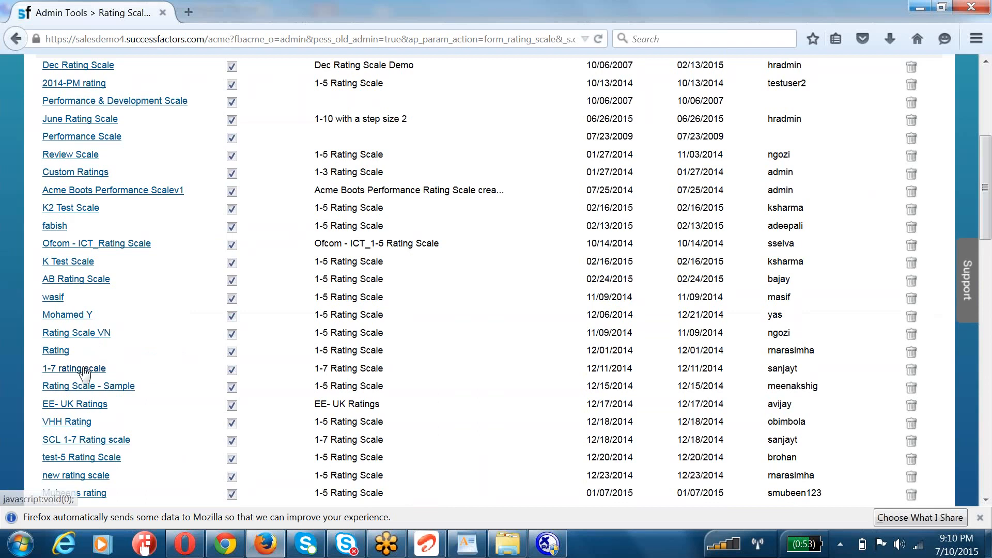
{"action": "scroll", "coordinate": [85, 374], "scroll_direction": "down", "scroll_amount": 3}
{"action": "scroll", "coordinate": [129, 325], "scroll_direction": "down", "scroll_amount": 2}
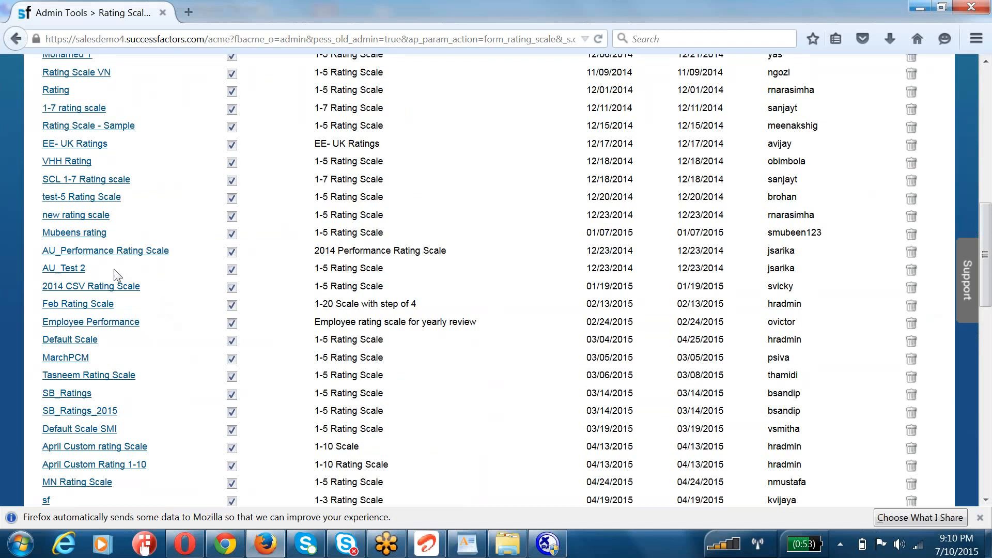
{"action": "scroll", "coordinate": [95, 274], "scroll_direction": "up", "scroll_amount": 8}
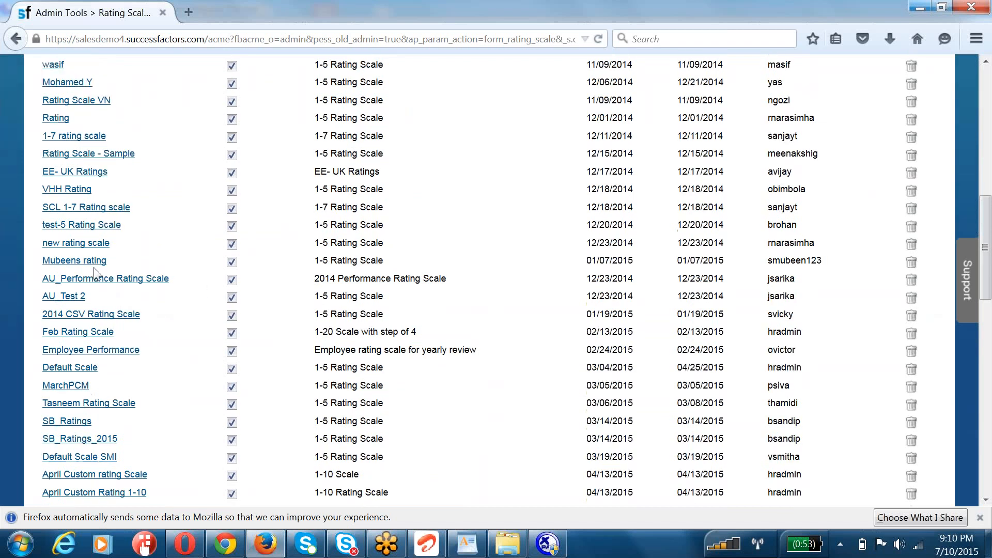
{"action": "left_click_drag", "start_coordinate": [109, 248], "coordinate": [40, 246]}
{"action": "key", "text": "ctrl+c"}
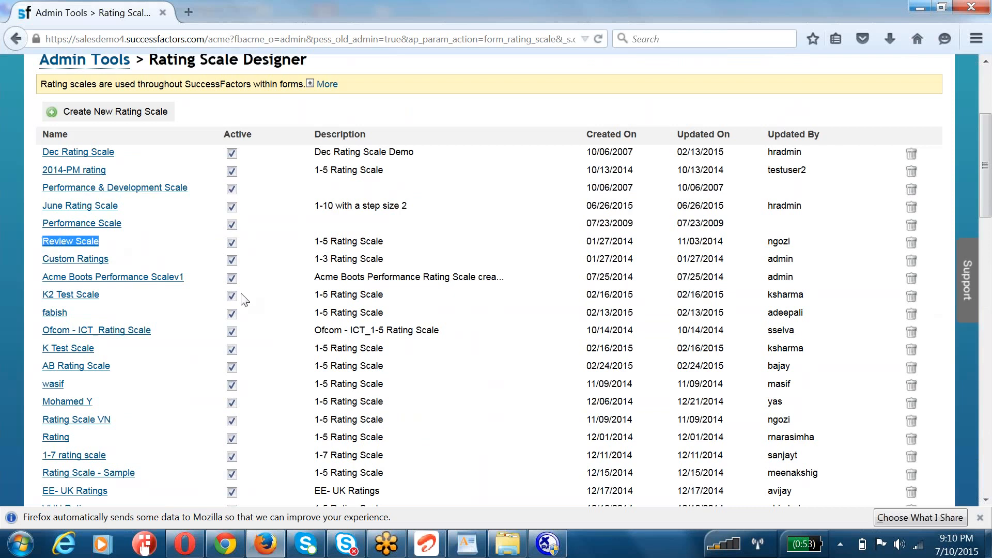
Step: Switch back to XMLPad, replace the selected scale-id value with Review Scale and highlight the whole fm-sect-scale block
{"action": "key", "text": "alt+Tab"}
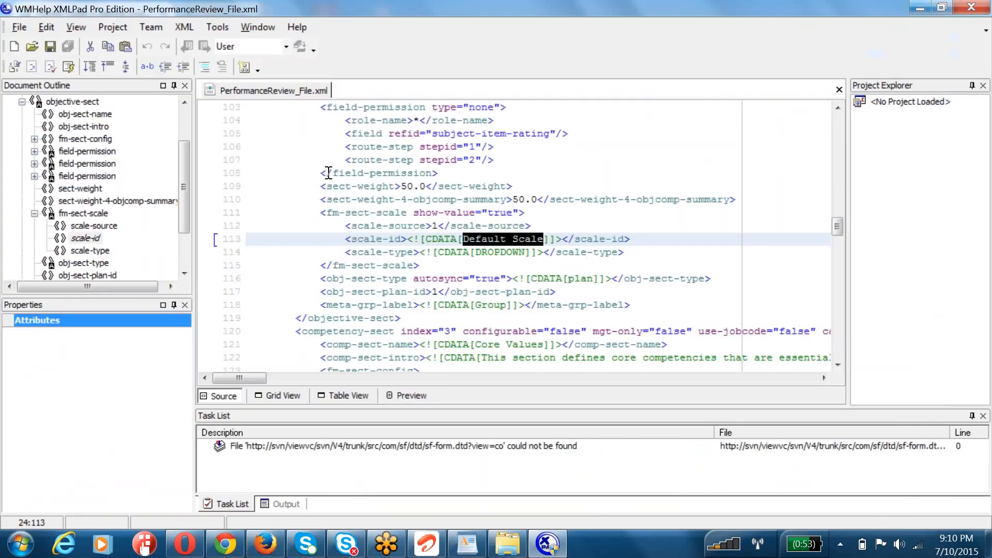
{"action": "key", "text": "ctrl+v"}
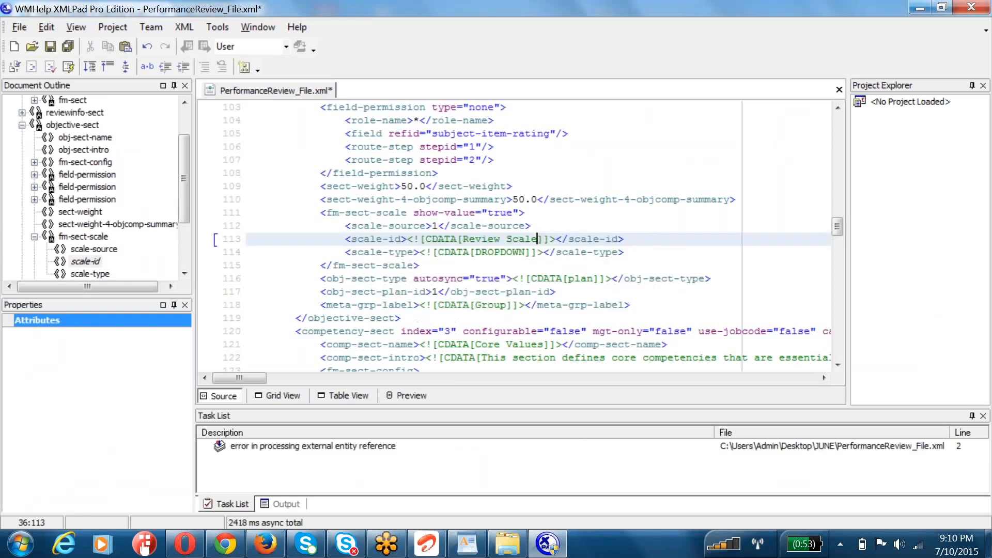
{"action": "mouse_move", "coordinate": [315, 213]}
{"action": "left_mouse_down"}
{"action": "mouse_move", "coordinate": [369, 254]}
{"action": "mouse_move", "coordinate": [433, 266]}
{"action": "left_mouse_up"}
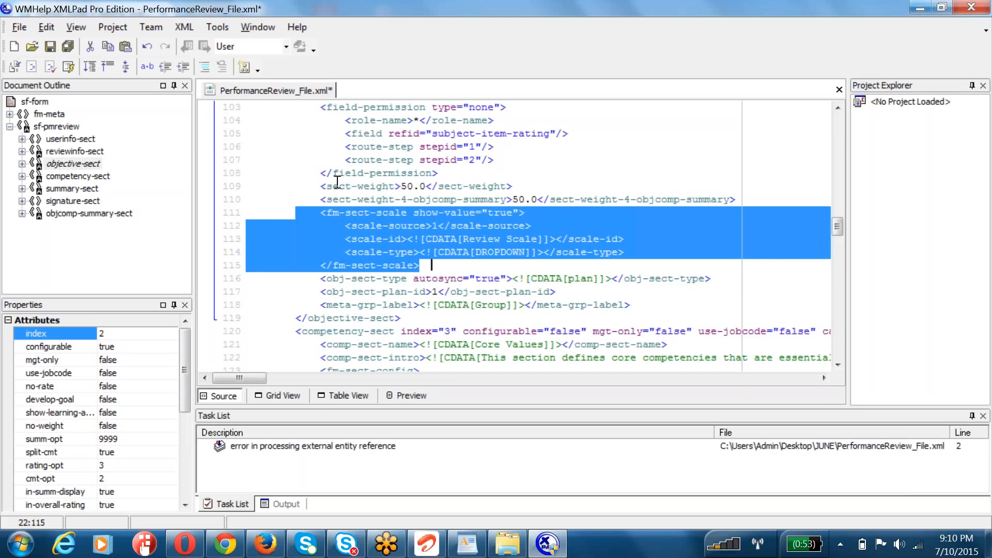
Step: Search the XML for "plan" from the file's beginning and highlight the obj-sect-plan-id line in the objective section
{"action": "scroll", "coordinate": [505, 273], "scroll_direction": "up", "scroll_amount": 5}
{"action": "scroll", "coordinate": [505, 273], "scroll_direction": "up", "scroll_amount": 2}
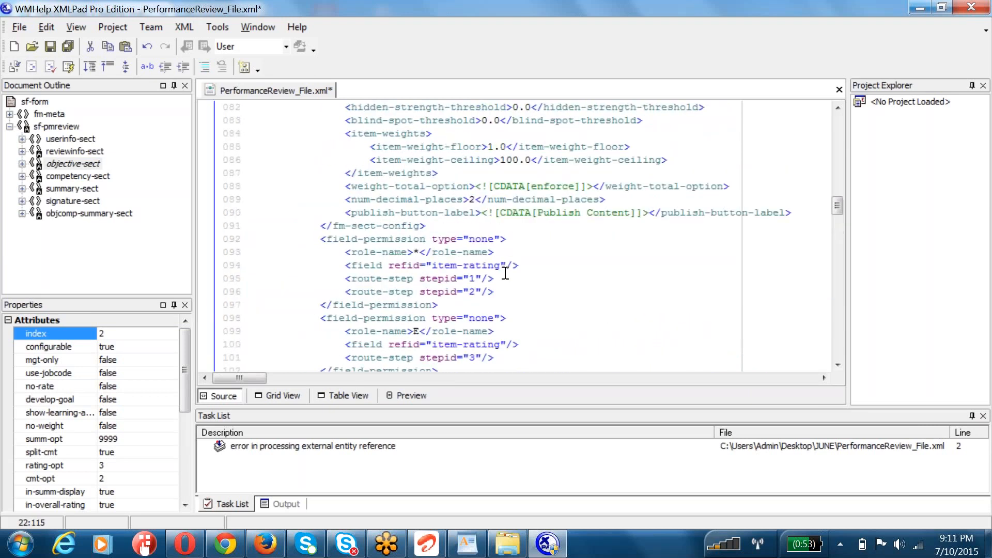
{"action": "scroll", "coordinate": [505, 273], "scroll_direction": "up", "scroll_amount": 7}
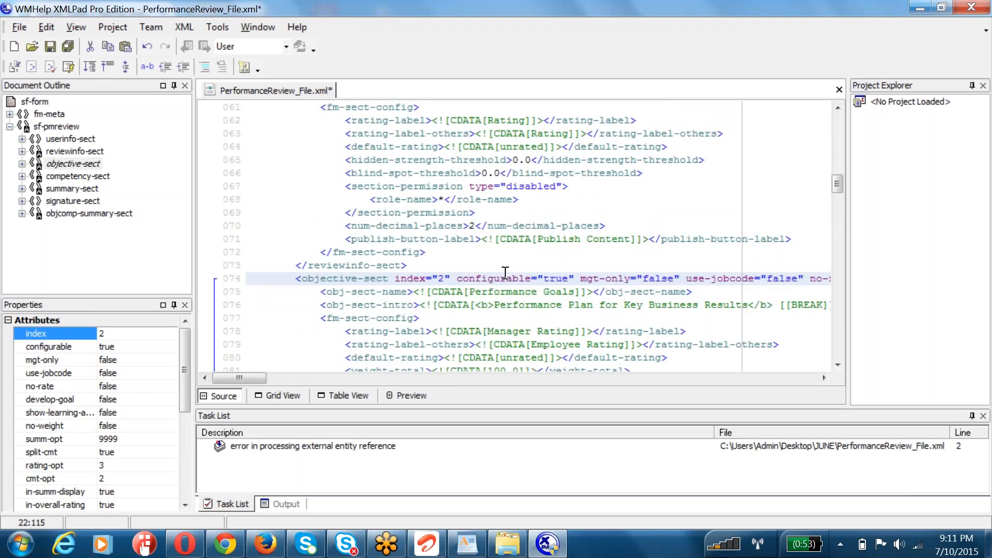
{"action": "scroll", "coordinate": [505, 273], "scroll_direction": "up", "scroll_amount": 3}
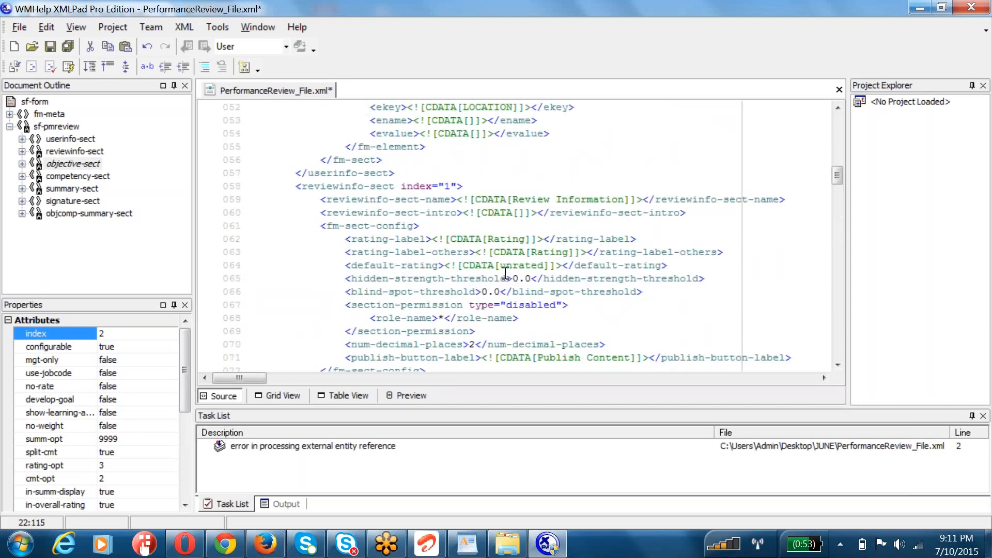
{"action": "scroll", "coordinate": [505, 273], "scroll_direction": "up", "scroll_amount": 10}
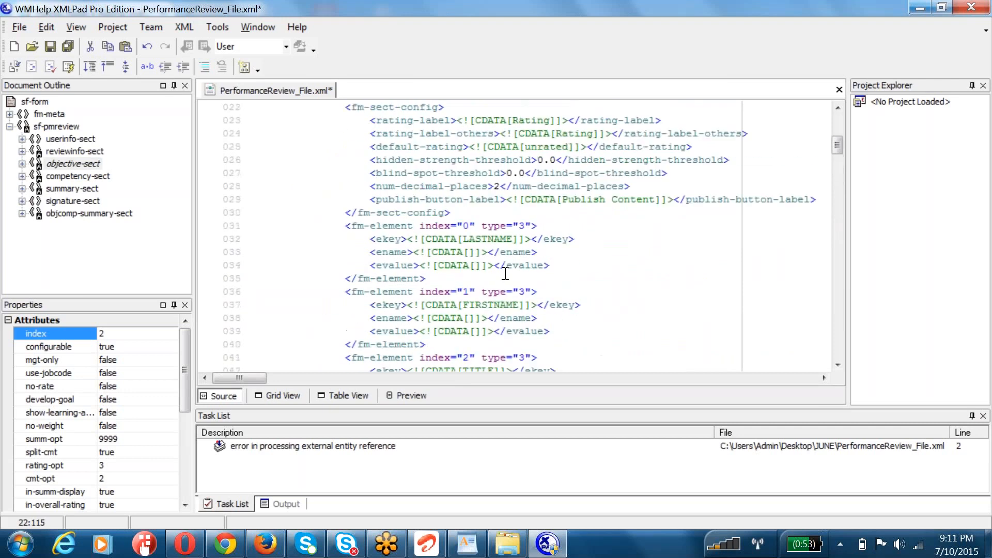
{"action": "scroll", "coordinate": [505, 273], "scroll_direction": "up", "scroll_amount": 7}
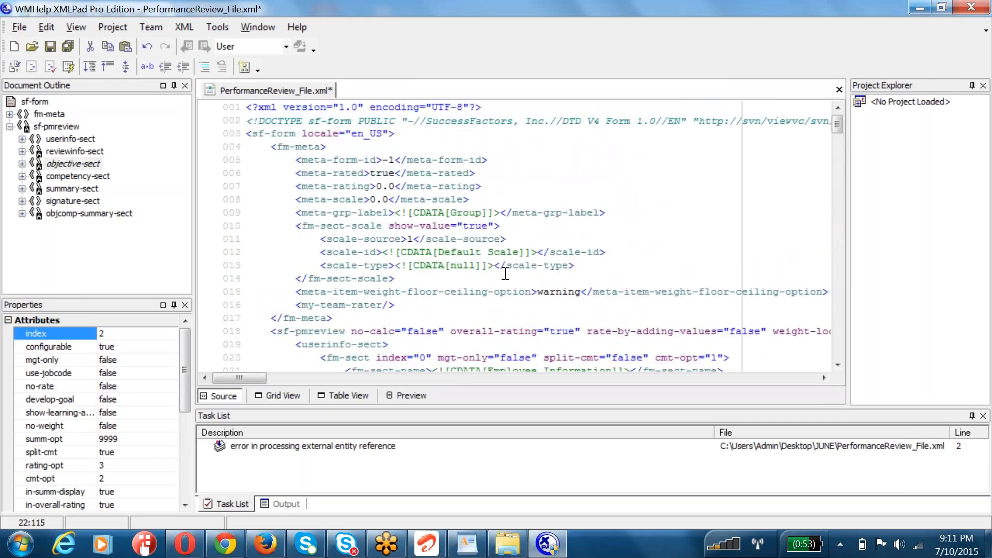
{"action": "key", "text": "ctrl+f"}
{"action": "type", "text": "obj"}
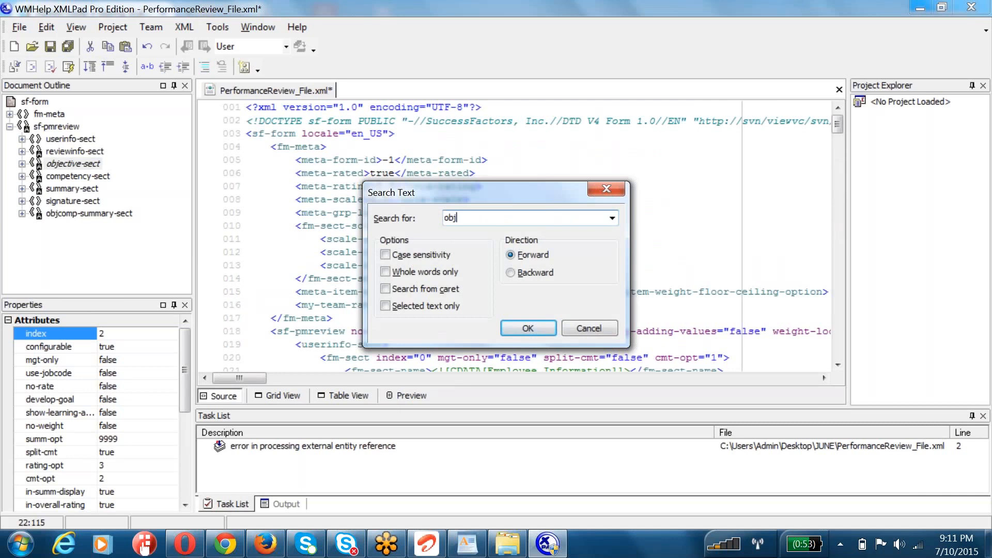
{"action": "key", "text": "ctrl+a"}
{"action": "type", "text": "plan"}
{"action": "key", "text": "Return"}
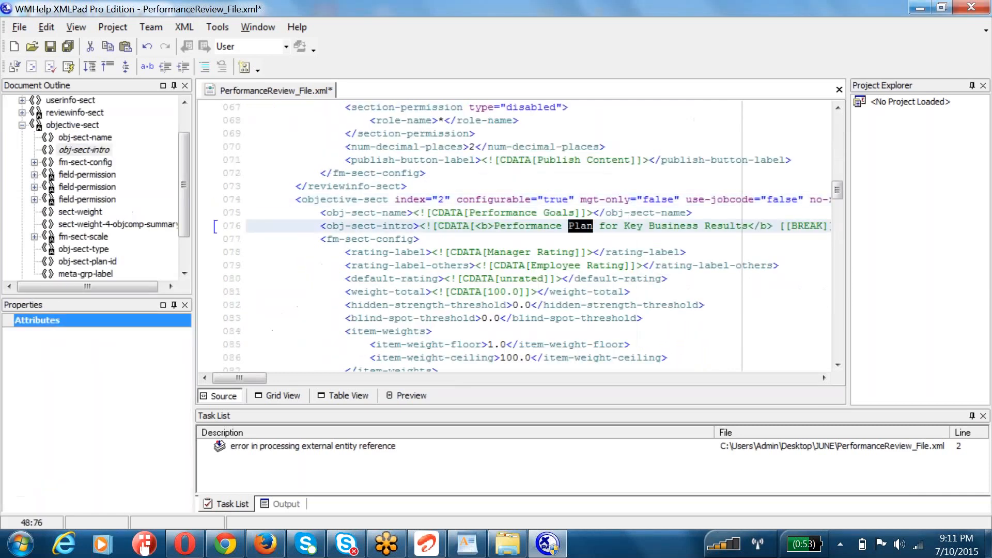
{"action": "key", "text": "F3"}
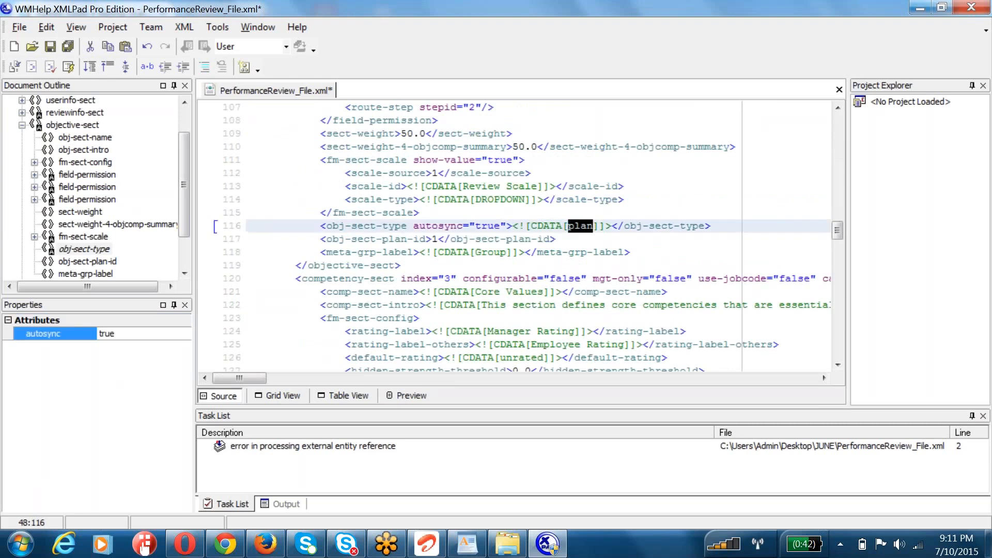
{"action": "left_click_drag", "start_coordinate": [295, 238], "coordinate": [636, 238]}
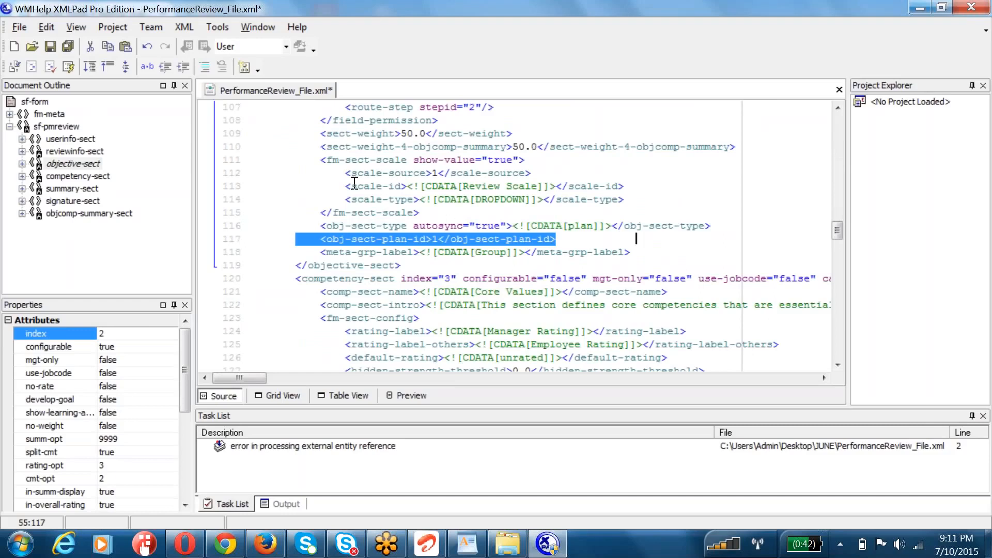
Step: Go to the start of the objective-sect element through the document outline and review its fm-sect-config settings
{"action": "left_click", "coordinate": [568, 239]}
{"action": "left_click_drag", "start_coordinate": [588, 239], "coordinate": [363, 239]}
{"action": "left_click_drag", "start_coordinate": [237, 161], "coordinate": [209, 160]}
{"action": "left_click", "coordinate": [37, 88]}
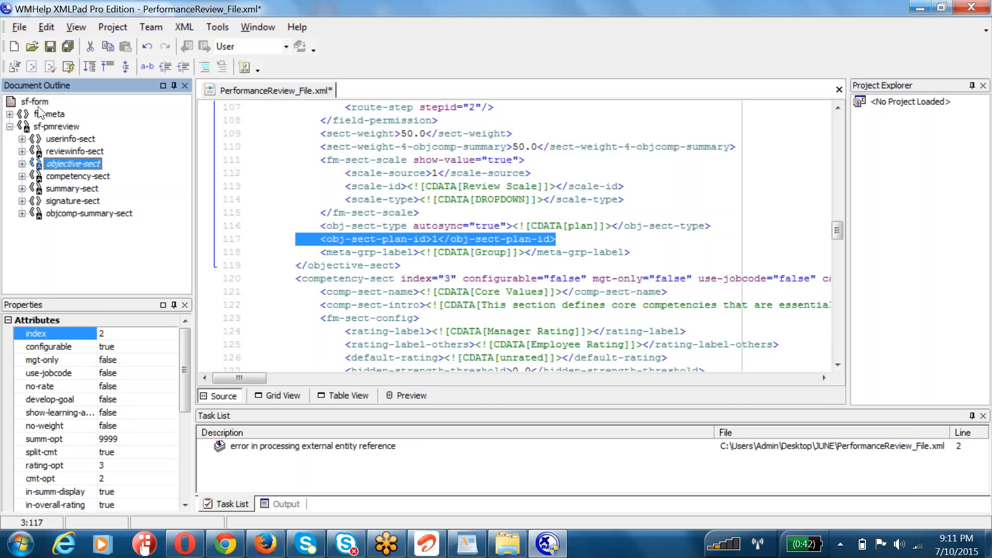
{"action": "key", "text": "Return"}
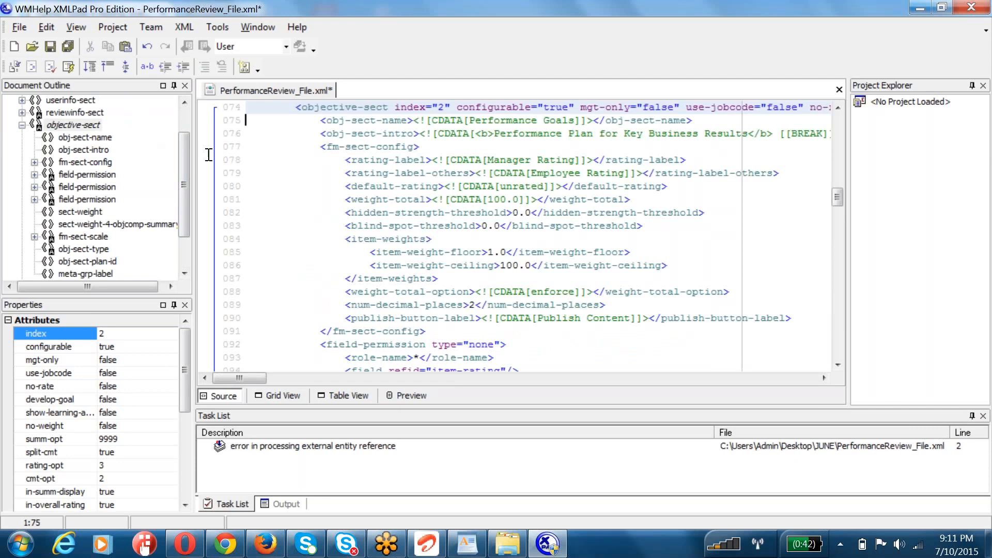
{"action": "scroll", "coordinate": [313, 262], "scroll_direction": "down", "scroll_amount": 1}
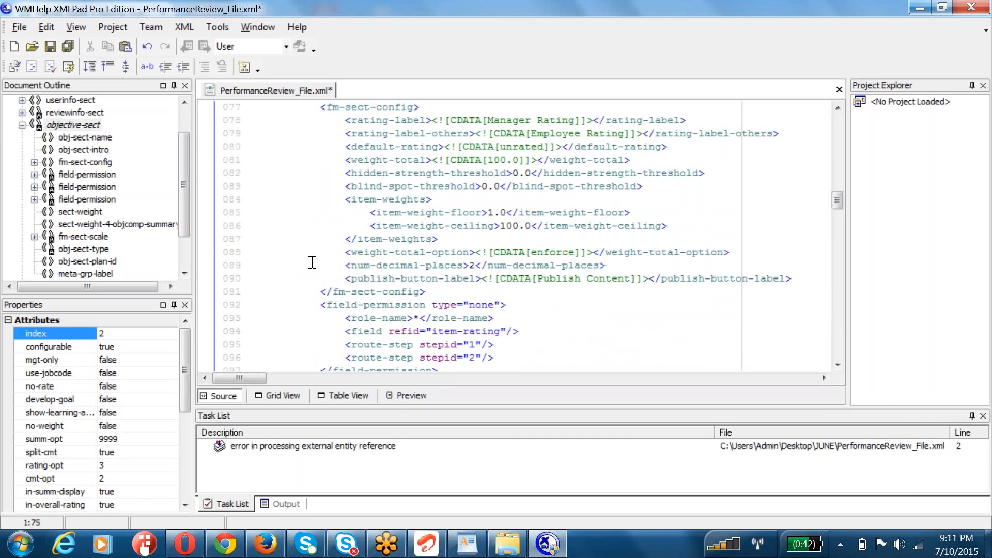
Step: Repeat the search for "plan" up to the obj-sect-plan-id element, highlight that line and place the caret at its value
{"action": "key", "text": "ctrl+f"}
{"action": "key", "text": "Return"}
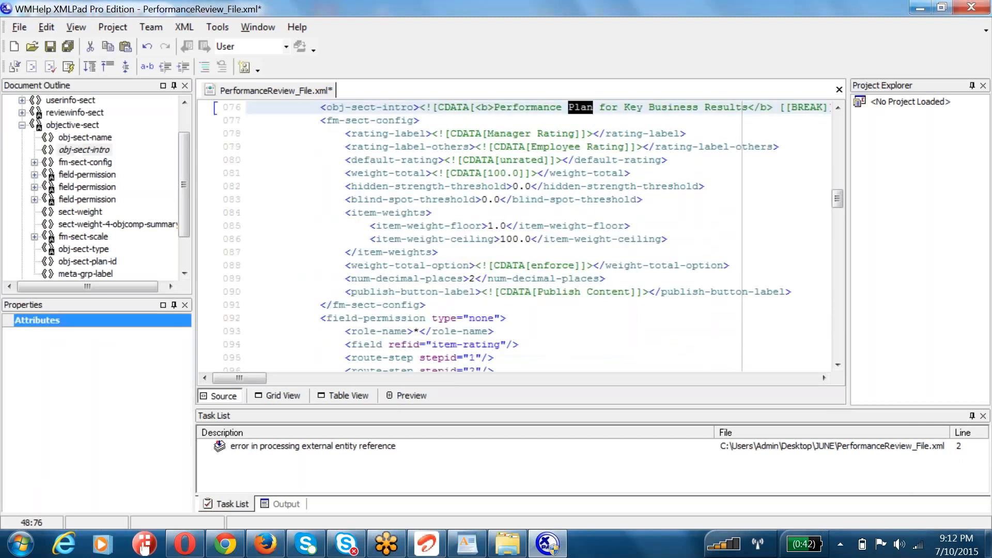
{"action": "key", "text": "F3"}
{"action": "key", "text": "F3"}
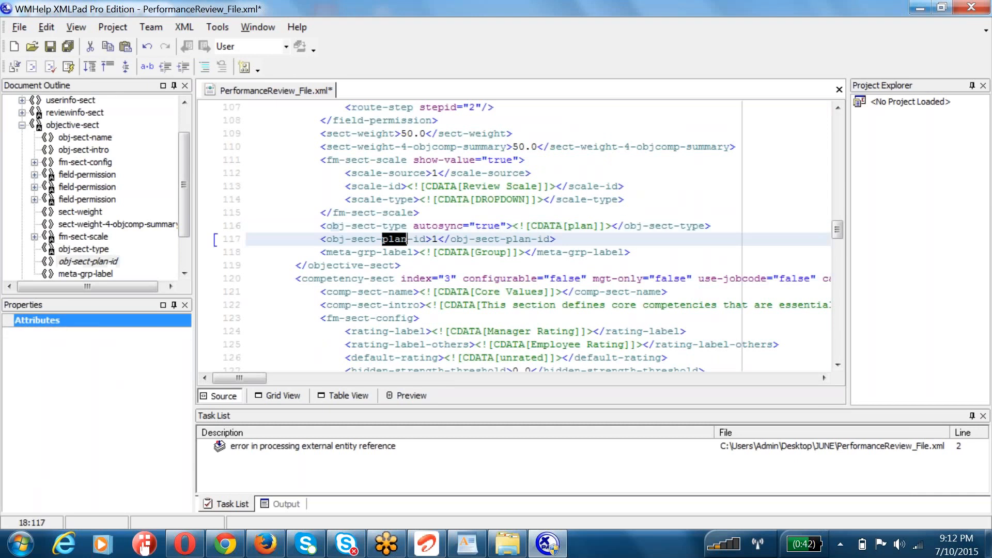
{"action": "left_click_drag", "start_coordinate": [297, 239], "coordinate": [555, 239]}
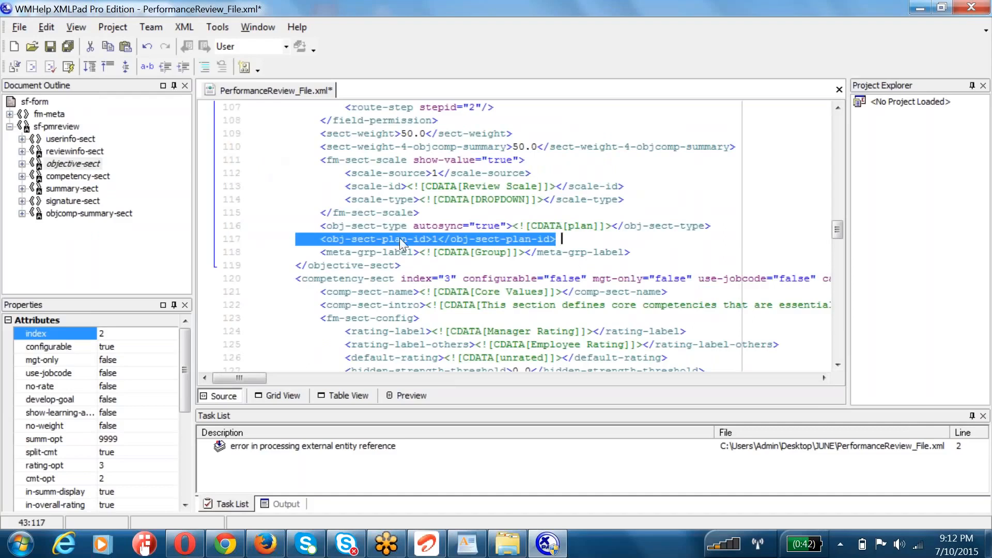
{"action": "left_click", "coordinate": [438, 240]}
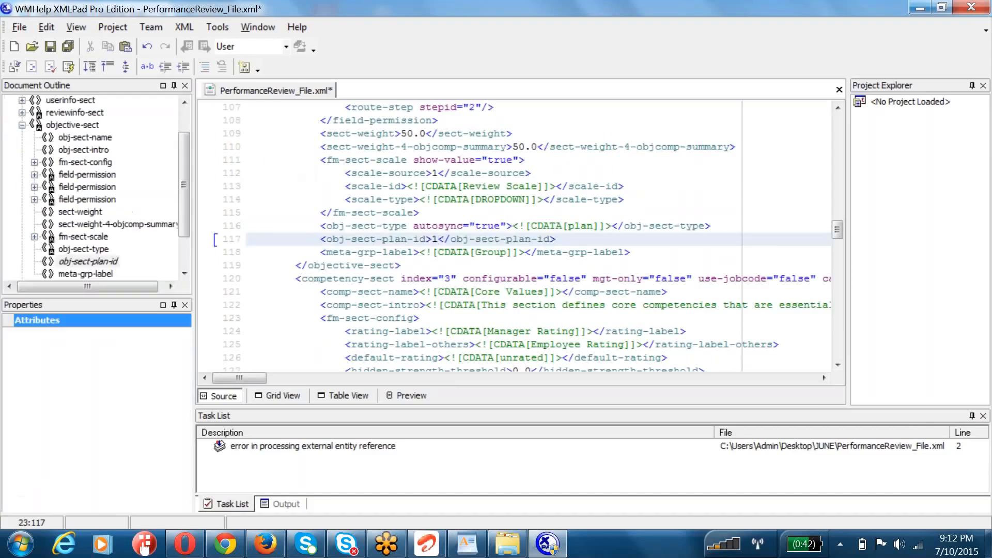
{"action": "key", "text": "Left"}
{"action": "left_click", "coordinate": [225, 544]}
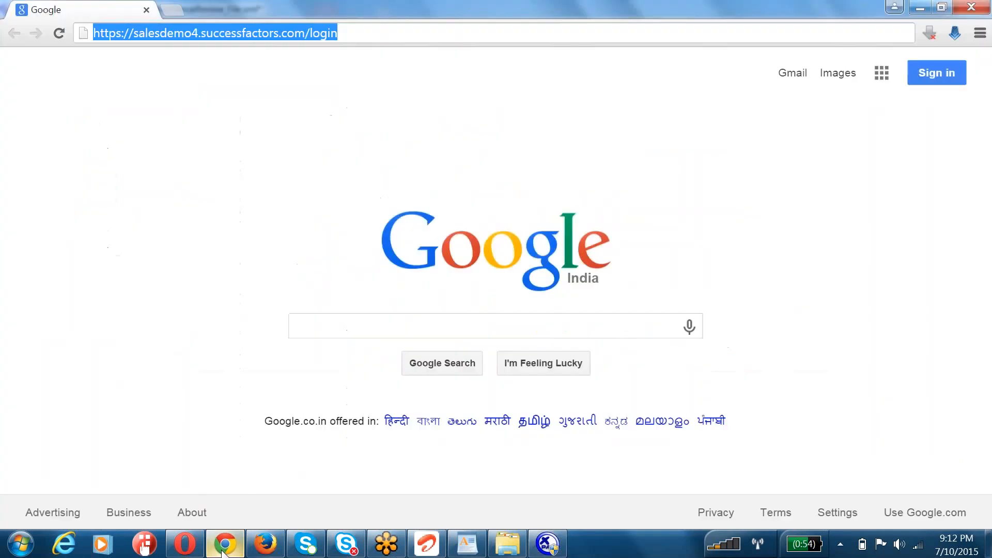
{"action": "left_click_drag", "start_coordinate": [309, 35], "coordinate": [472, 28]}
{"action": "type", "text": "provis"}
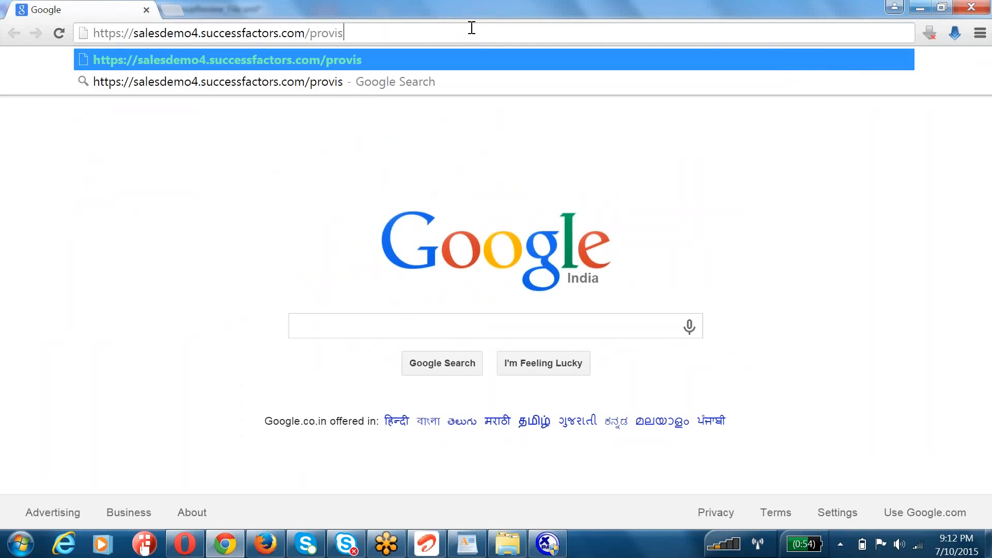
{"action": "type", "text": "ioning_"}
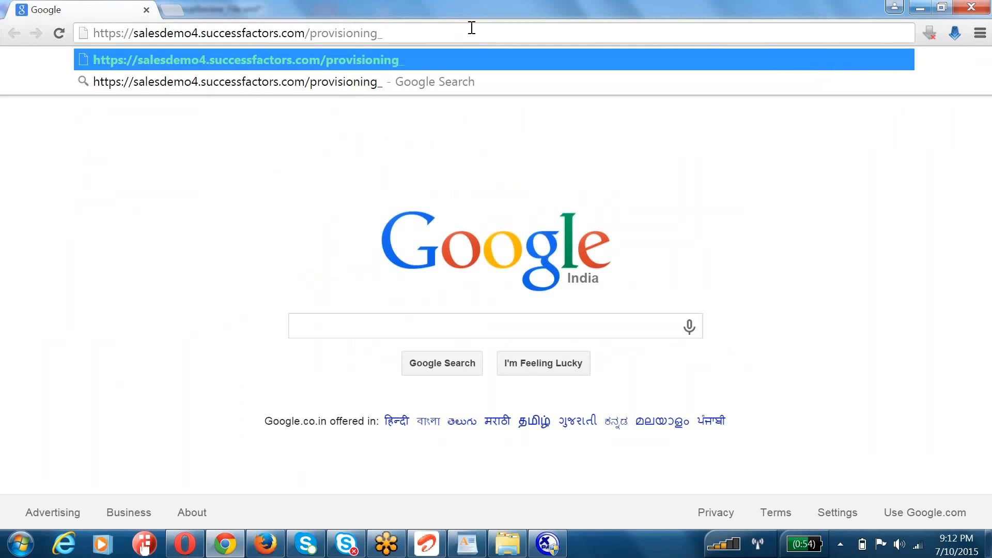
{"action": "type", "text": "login"}
{"action": "key", "text": "Return"}
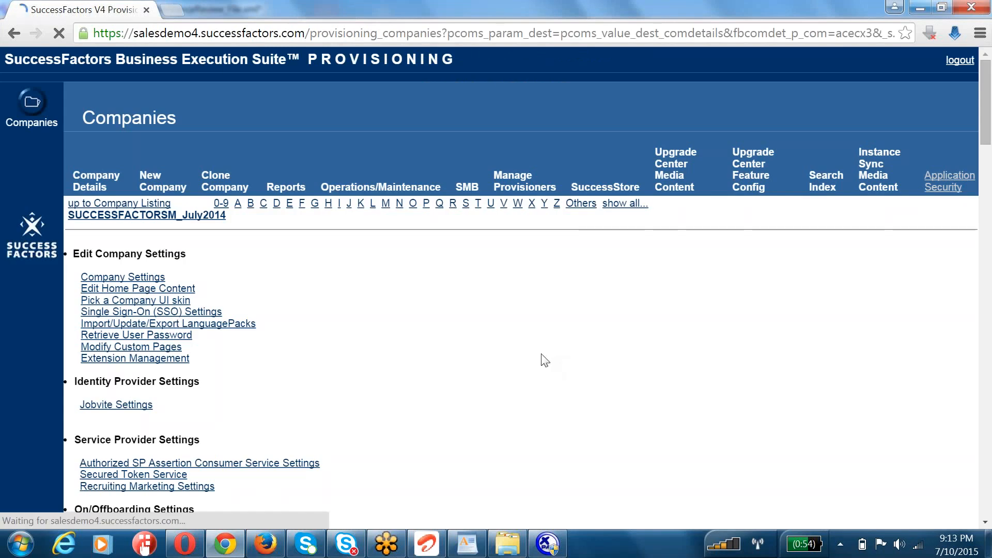
Step: Open Import/Update/Export Objective Plan Template under Managing Plan Template and highlight the ID and name of 2015 June Goal Plan Template
{"action": "scroll", "coordinate": [545, 361], "scroll_direction": "down", "scroll_amount": 5}
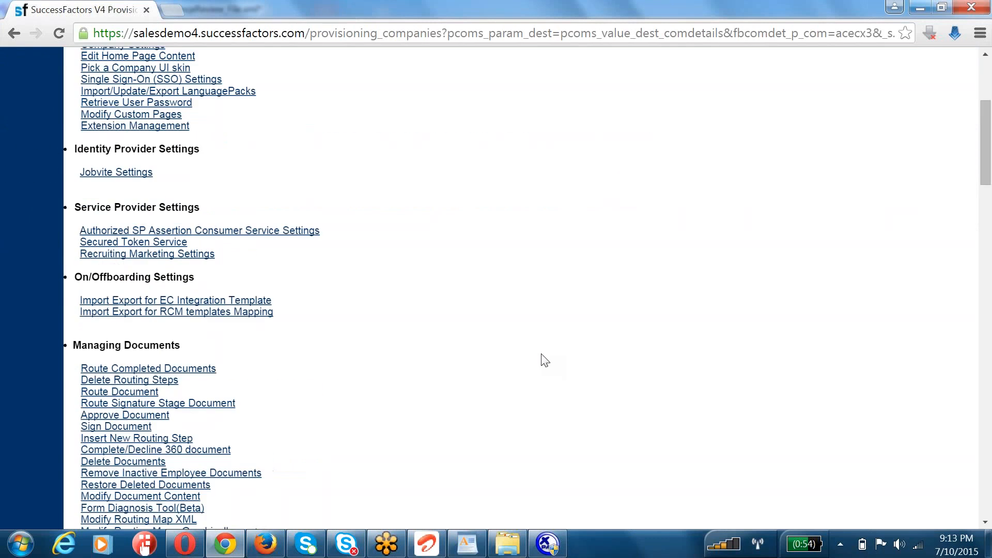
{"action": "scroll", "coordinate": [545, 360], "scroll_direction": "down", "scroll_amount": 8}
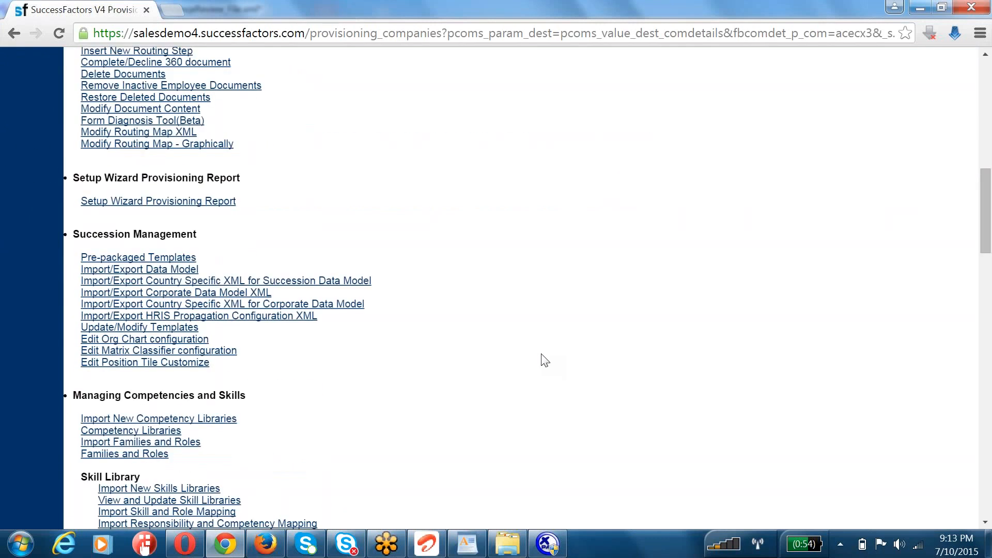
{"action": "scroll", "coordinate": [545, 360], "scroll_direction": "down", "scroll_amount": 9}
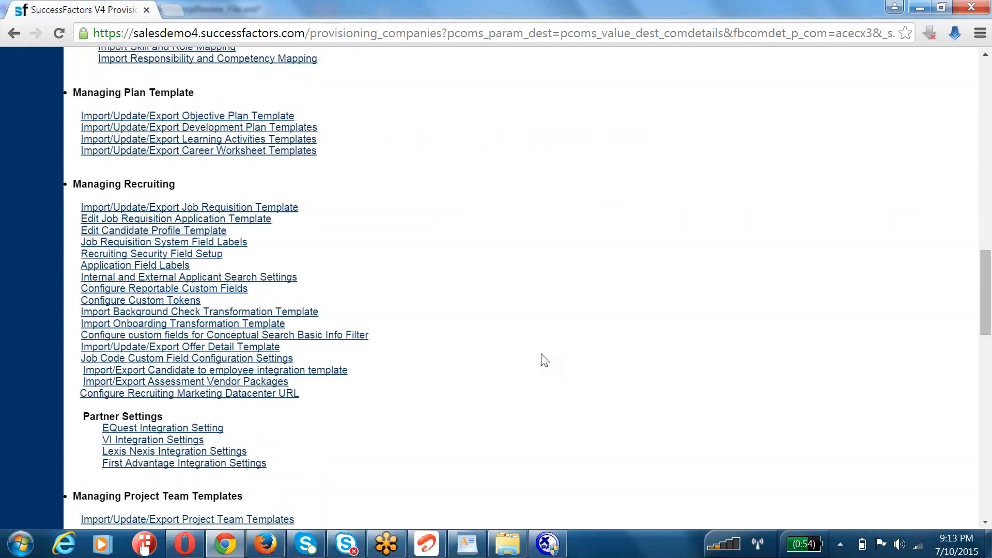
{"action": "scroll", "coordinate": [545, 360], "scroll_direction": "down", "scroll_amount": 2}
{"action": "scroll", "coordinate": [545, 360], "scroll_direction": "down", "scroll_amount": 4}
{"action": "scroll", "coordinate": [545, 360], "scroll_direction": "up", "scroll_amount": 7}
{"action": "scroll", "coordinate": [545, 360], "scroll_direction": "up", "scroll_amount": 1}
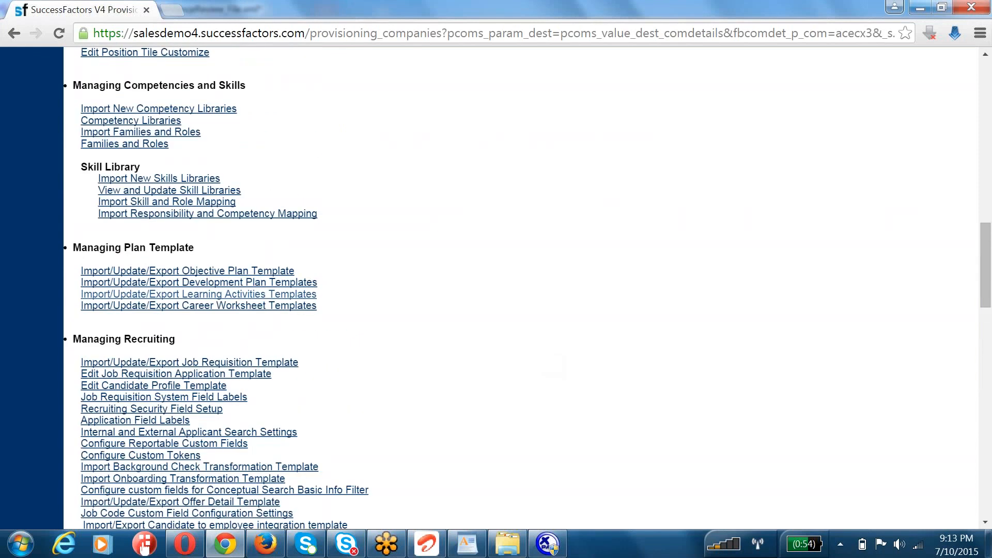
{"action": "left_click_drag", "start_coordinate": [194, 248], "coordinate": [88, 248]}
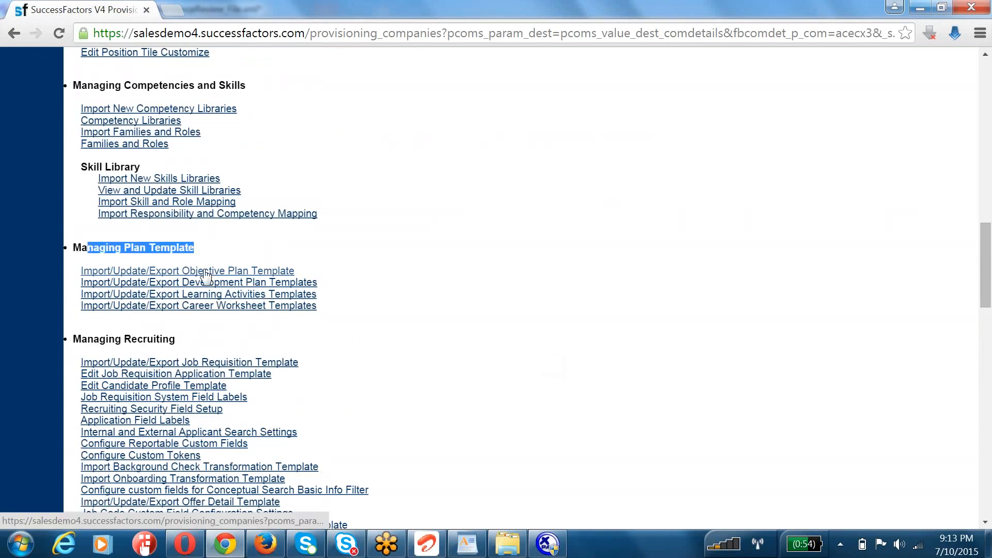
{"action": "left_click", "coordinate": [187, 270]}
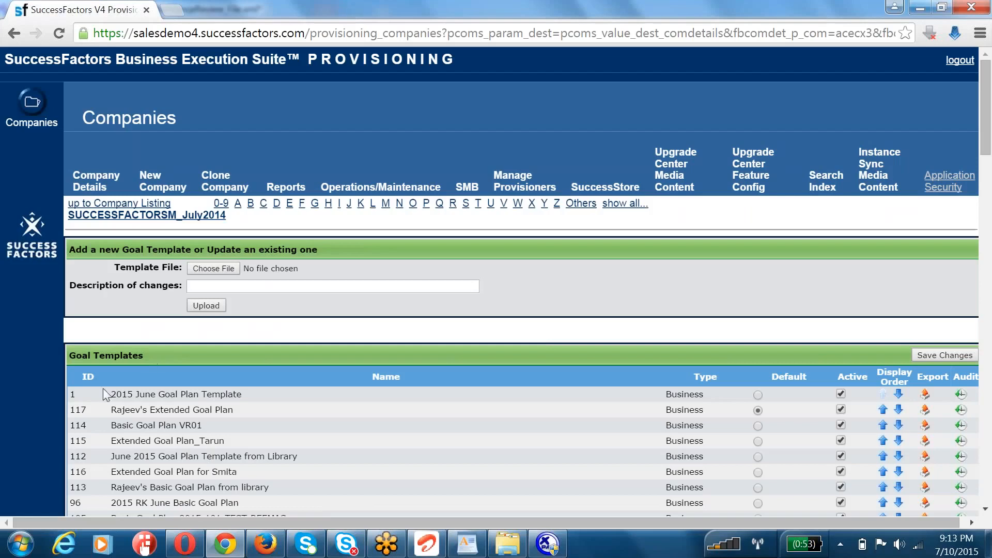
{"action": "double_click", "coordinate": [72, 394]}
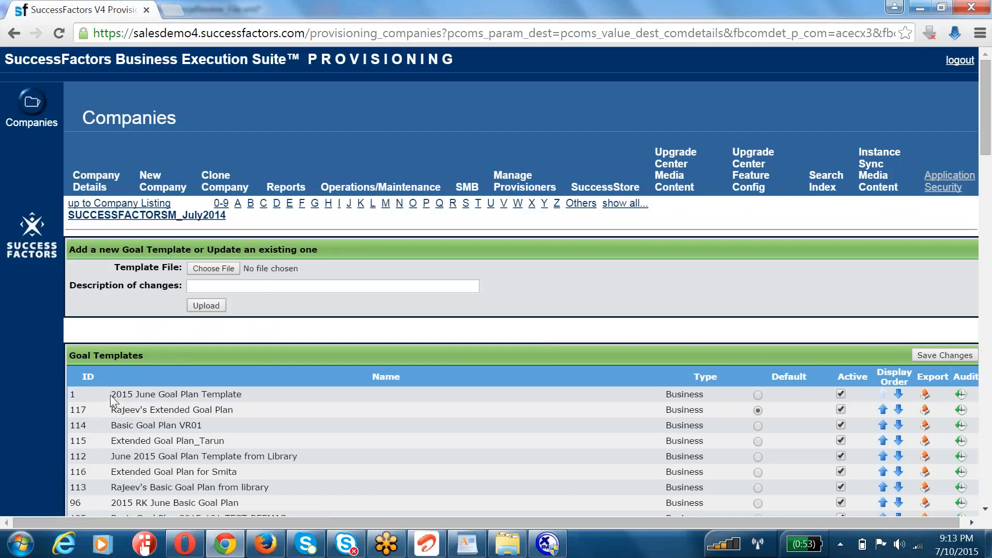
{"action": "left_click_drag", "start_coordinate": [110, 395], "coordinate": [252, 396]}
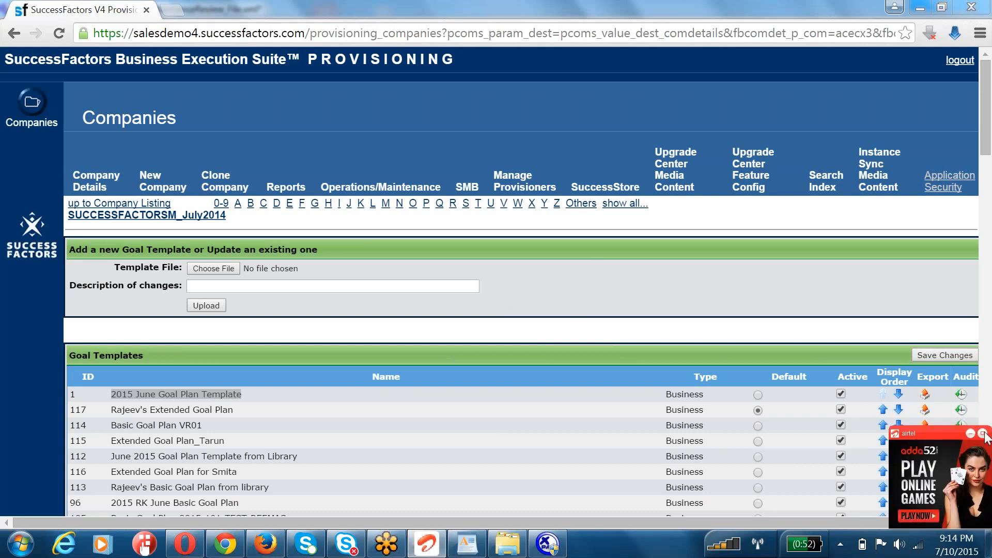
Step: Try to connect to the airtel dial-up network, redial once, and return to the goal templates page
{"action": "left_click", "coordinate": [917, 546]}
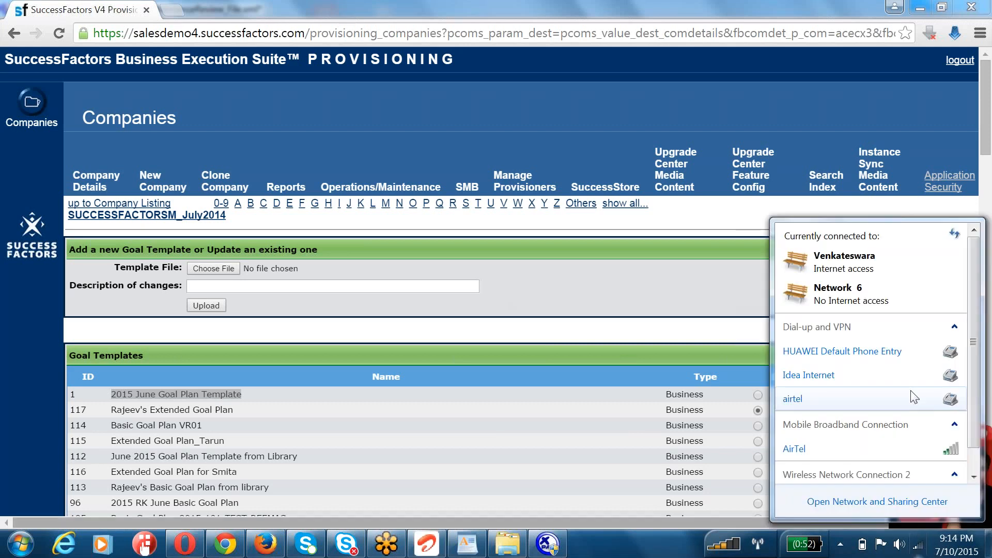
{"action": "left_click", "coordinate": [854, 403]}
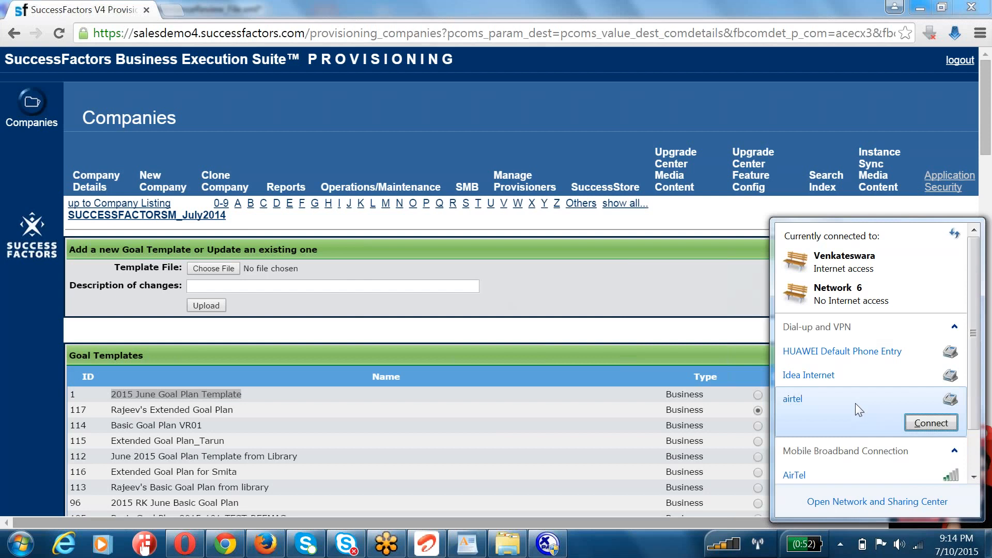
{"action": "left_click", "coordinate": [924, 423]}
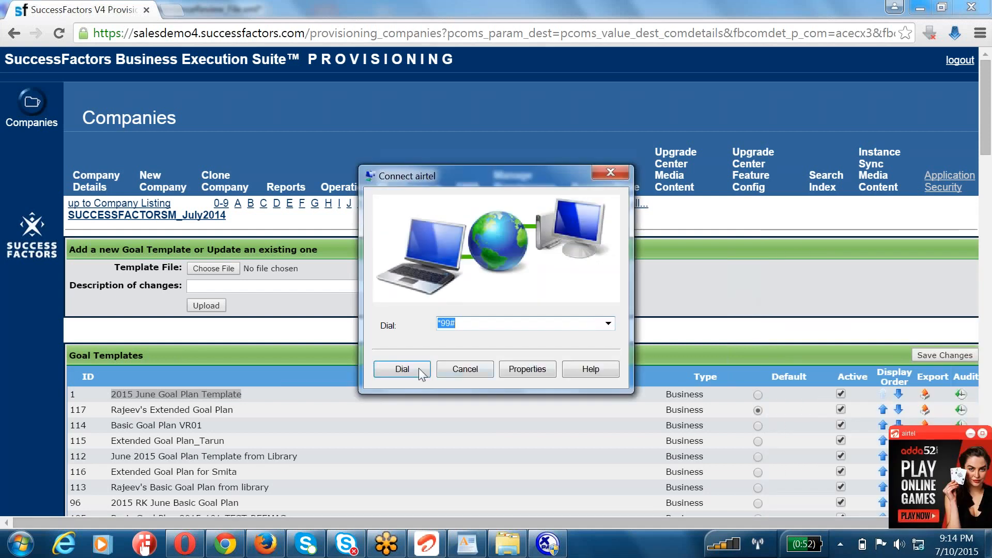
{"action": "left_click", "coordinate": [409, 361]}
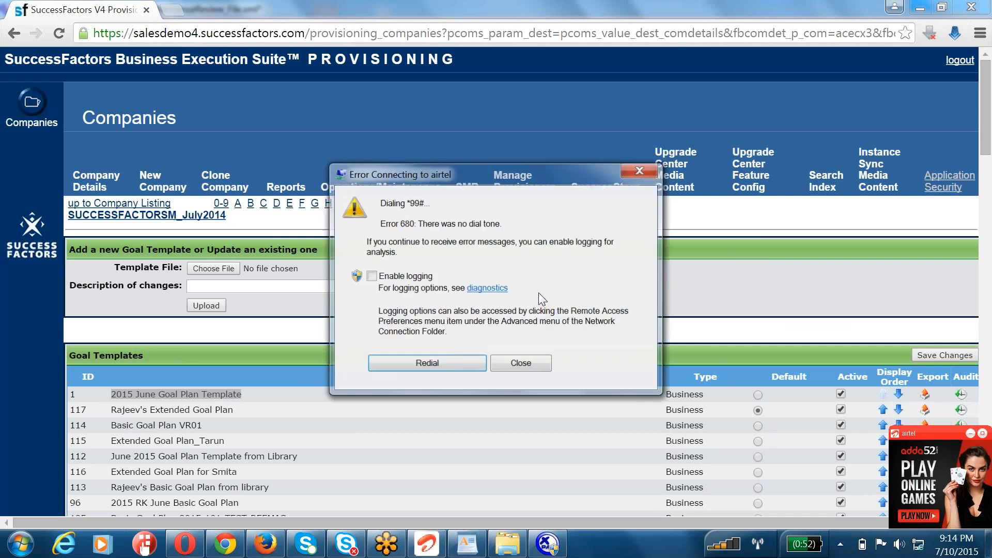
{"action": "left_click", "coordinate": [479, 363]}
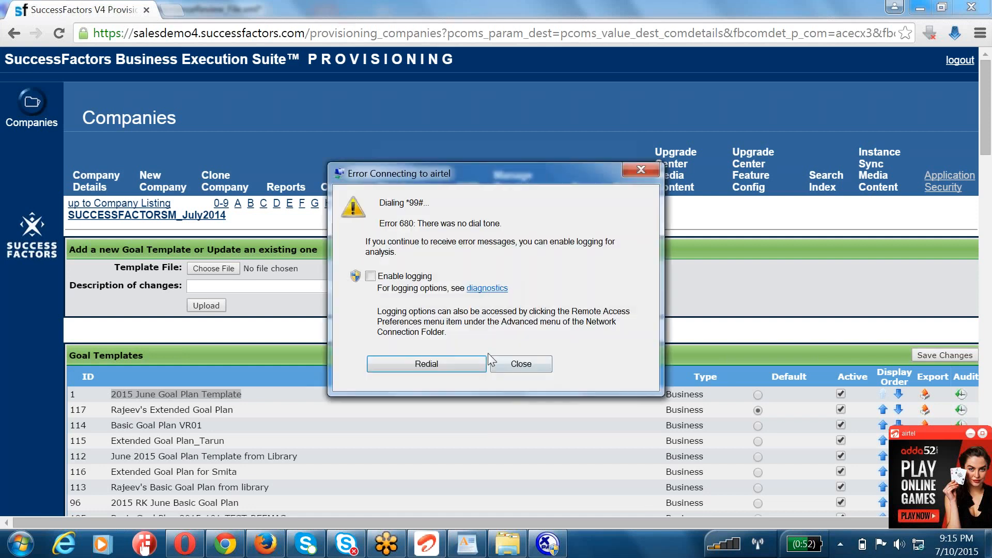
{"action": "left_click", "coordinate": [520, 363]}
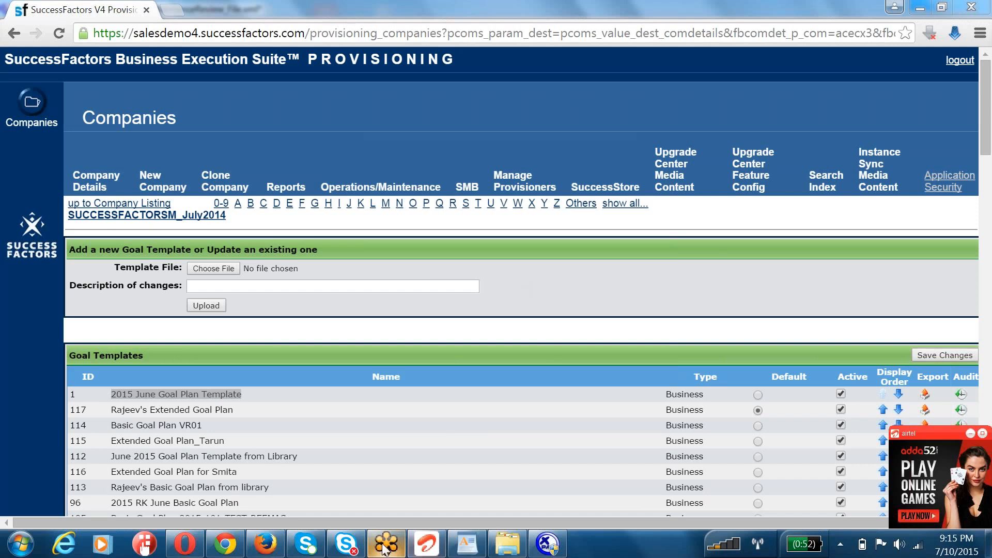
{"action": "left_click", "coordinate": [429, 285]}
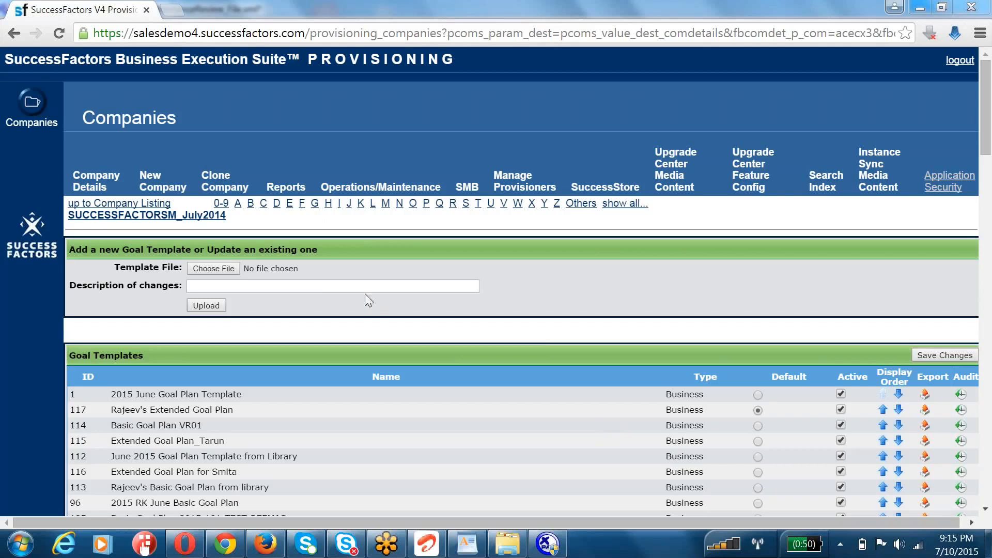
Step: Switch to XMLPad and highlight the obj-sect-plan-id line at the end of the objective section
{"action": "left_click", "coordinate": [336, 288]}
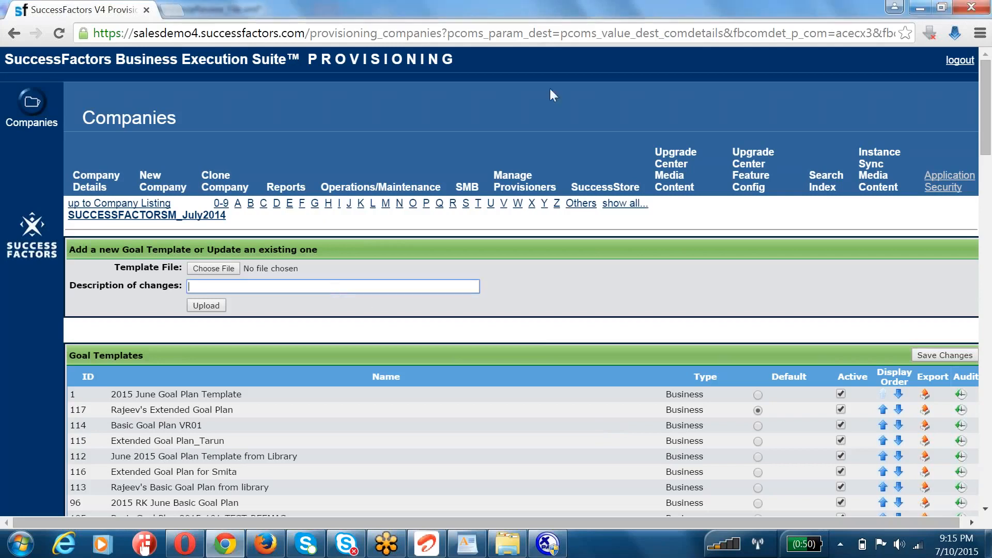
{"action": "left_click", "coordinate": [966, 90]}
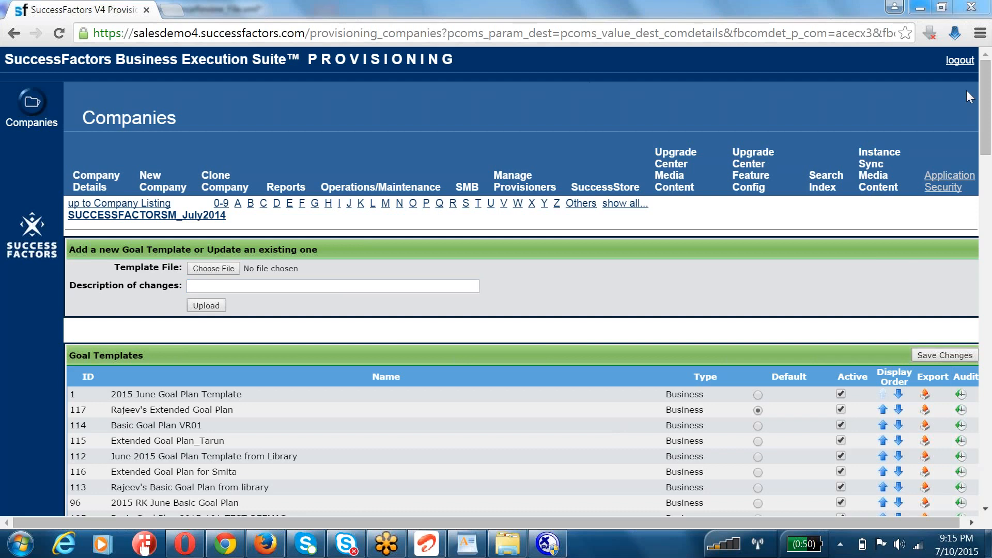
{"action": "left_click", "coordinate": [549, 546]}
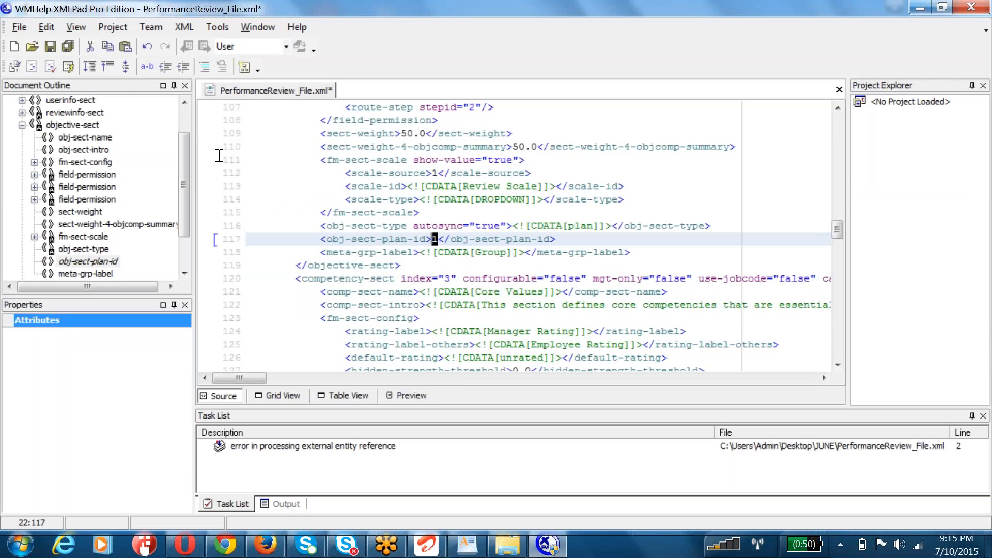
{"action": "left_click", "coordinate": [305, 240]}
{"action": "key", "text": "shift+Right"}
{"action": "key", "text": "shift+Right"}
{"action": "key", "text": "shift+Right"}
{"action": "key", "text": "shift+Right"}
{"action": "key", "text": "shift+Right"}
{"action": "key", "text": "shift+Right"}
{"action": "key", "text": "shift+Right"}
{"action": "key", "text": "shift+Right"}
{"action": "key", "text": "shift+Right"}
{"action": "key", "text": "shift+Right"}
{"action": "key", "text": "shift+Right"}
{"action": "key", "text": "shift+Right"}
{"action": "key", "text": "shift+Right"}
{"action": "key", "text": "shift+Right"}
{"action": "key", "text": "shift+Right"}
{"action": "key", "text": "shift+Right"}
{"action": "key", "text": "shift+Right"}
{"action": "key", "text": "shift+Right"}
{"action": "key", "text": "shift+Right"}
{"action": "key", "text": "shift+Right"}
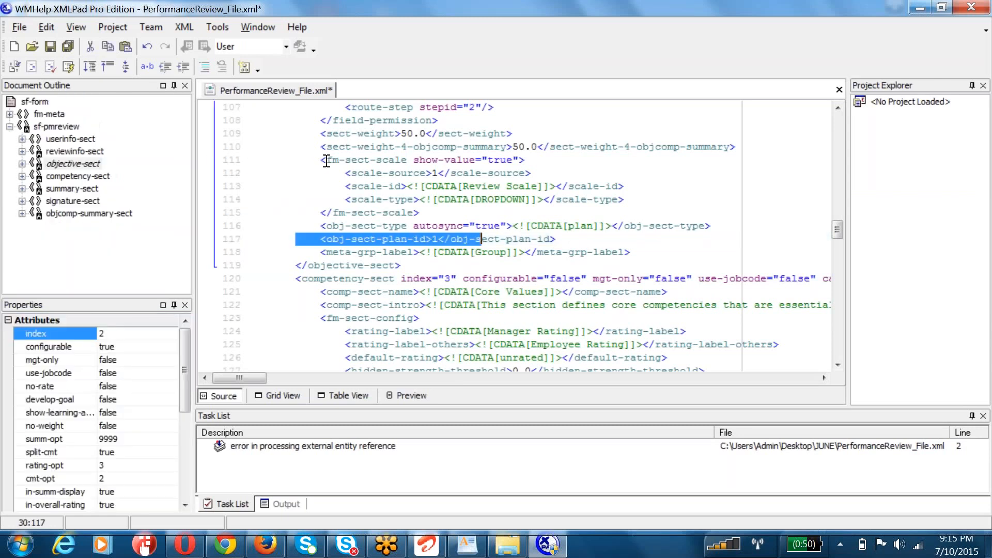
{"action": "key", "text": "shift+End"}
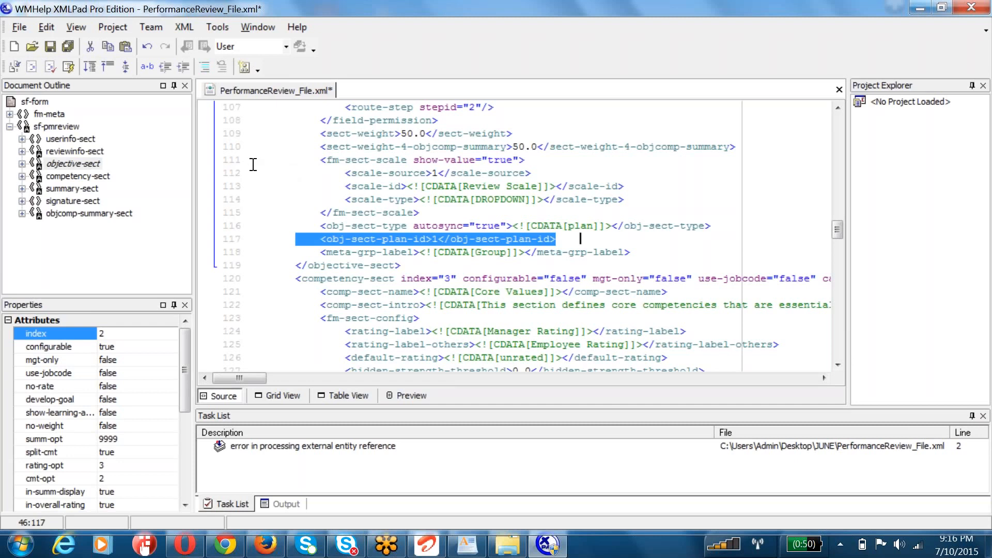
{"action": "key", "text": "ctrl+z"}
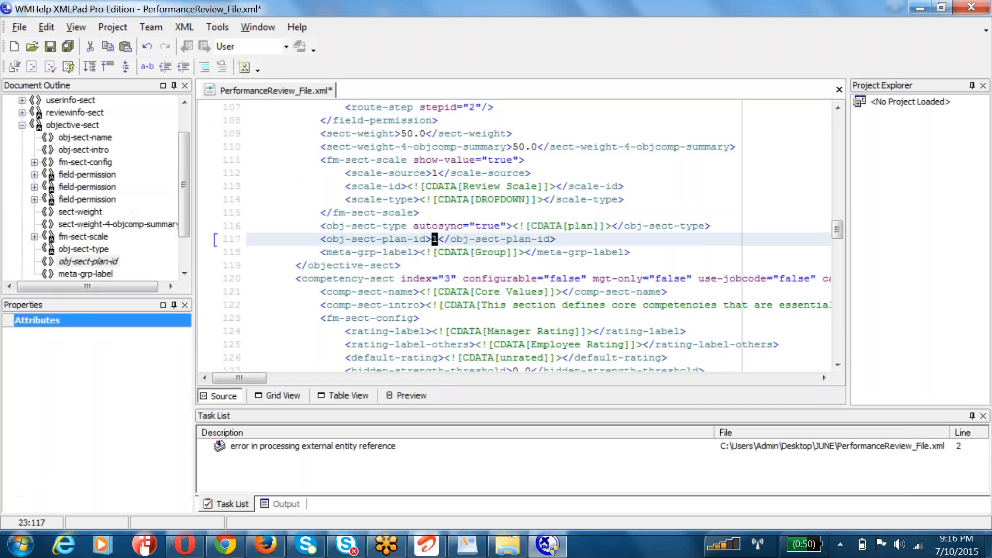
{"action": "left_click_drag", "start_coordinate": [313, 237], "coordinate": [624, 226]}
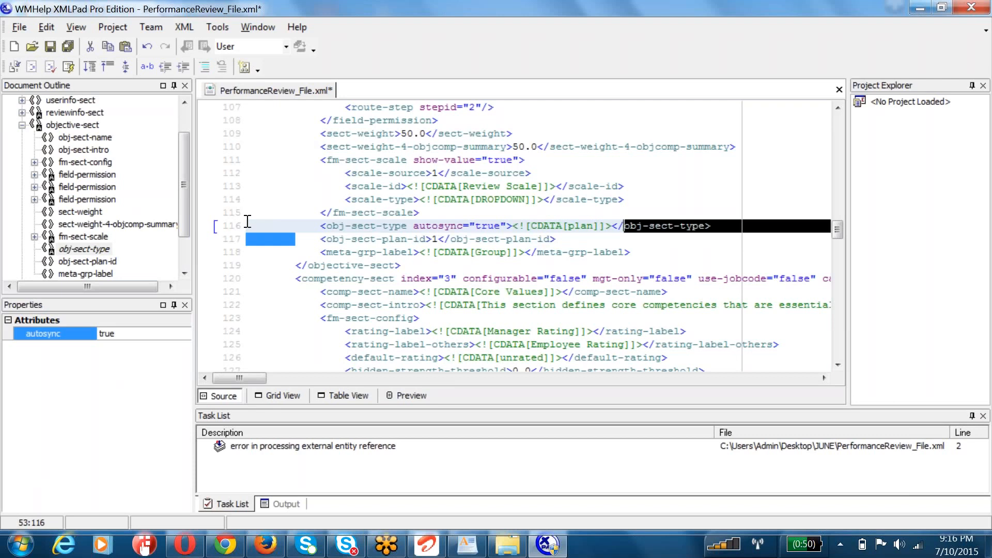
Step: Show the template in Table View and expand fm-sect-scale under fm-meta, including its scale-id and scale-type
{"action": "scroll", "coordinate": [363, 231], "scroll_direction": "up", "scroll_amount": 7}
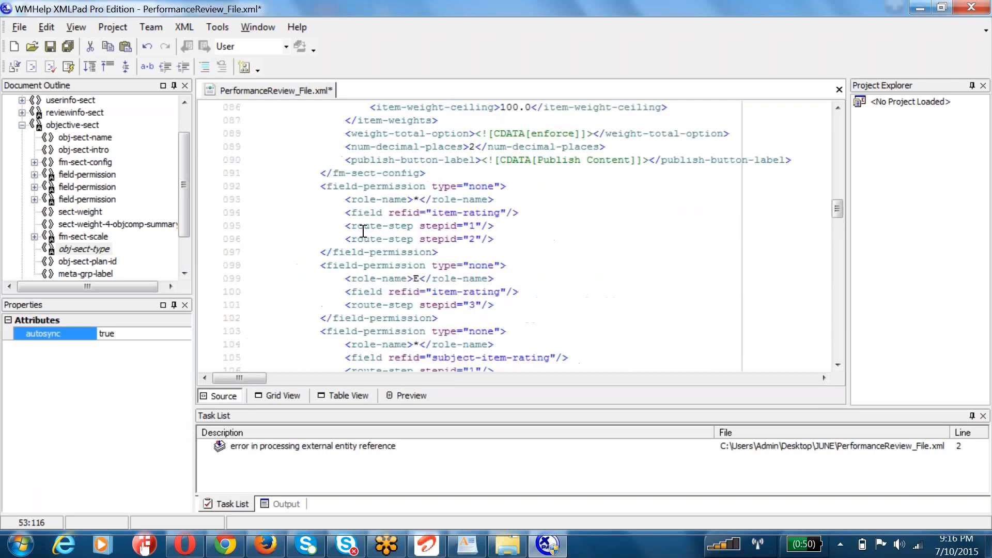
{"action": "scroll", "coordinate": [364, 231], "scroll_direction": "up", "scroll_amount": 20}
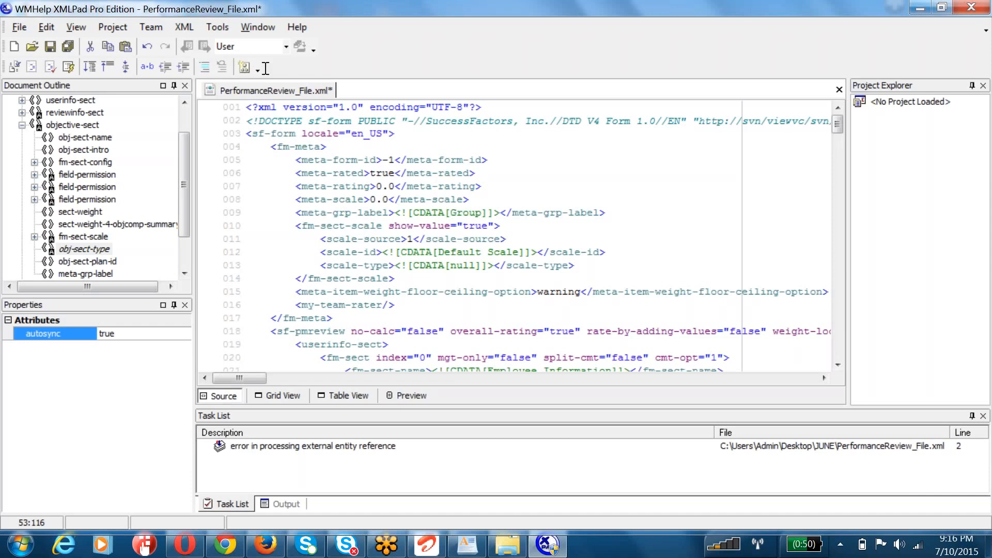
{"action": "left_click", "coordinate": [263, 211]}
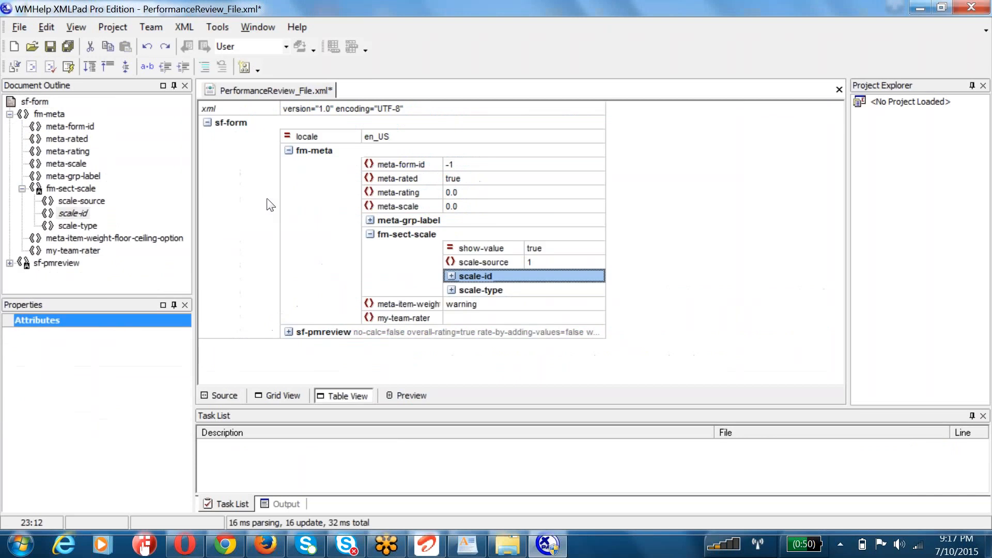
{"action": "key", "text": "Left"}
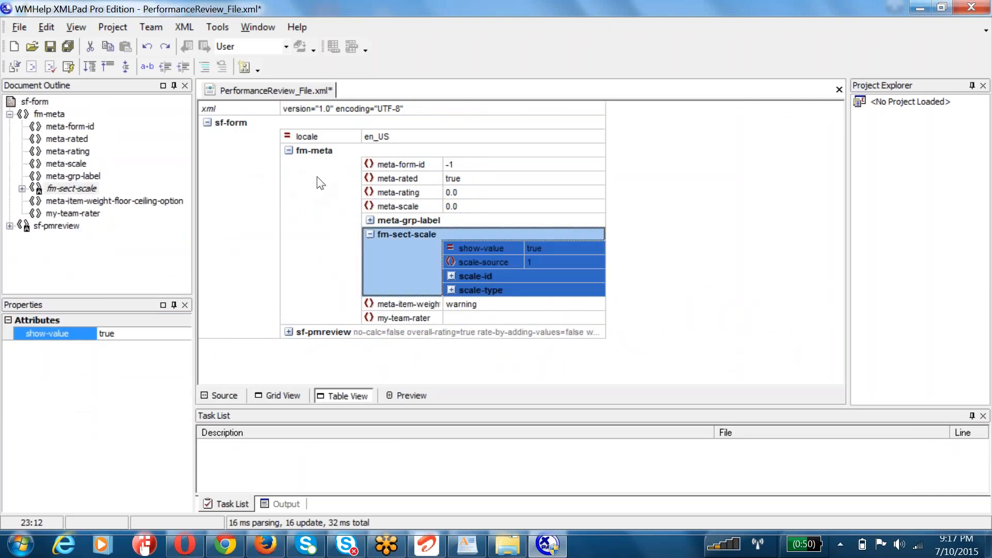
{"action": "key", "text": "Down"}
{"action": "key", "text": "Right"}
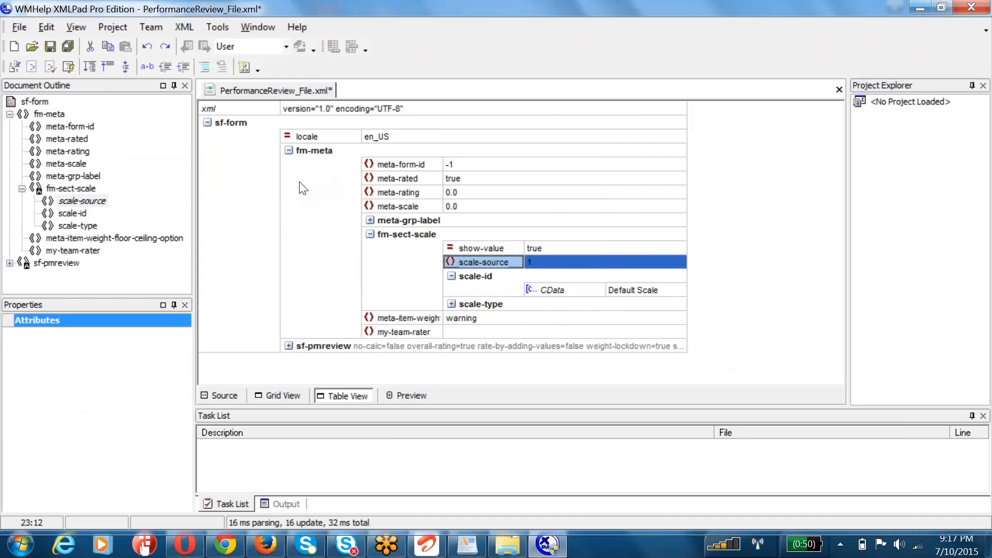
{"action": "left_click", "coordinate": [451, 304]}
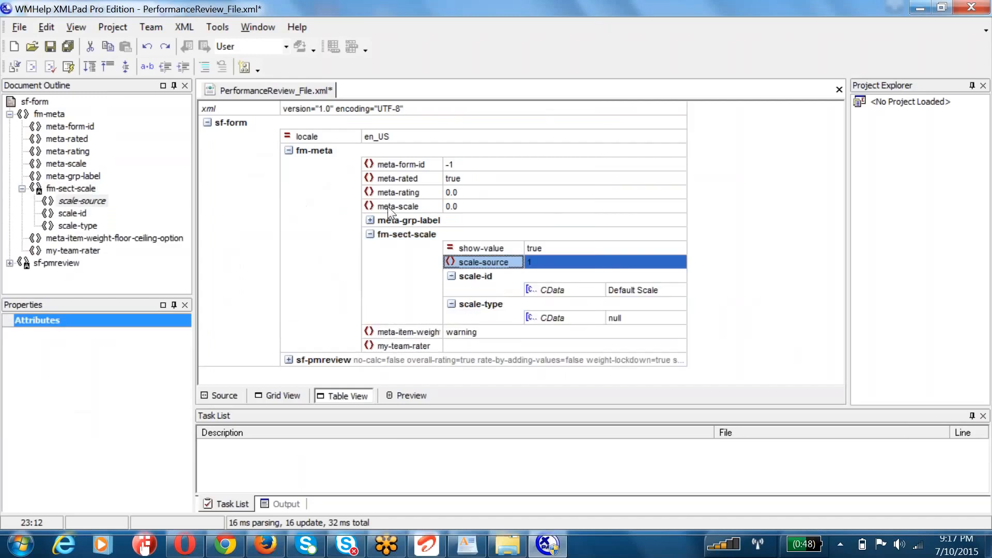
Step: Set the CData value of scale-id in the fm-meta section scale to Review Scale and save the file
{"action": "double_click", "coordinate": [633, 289]}
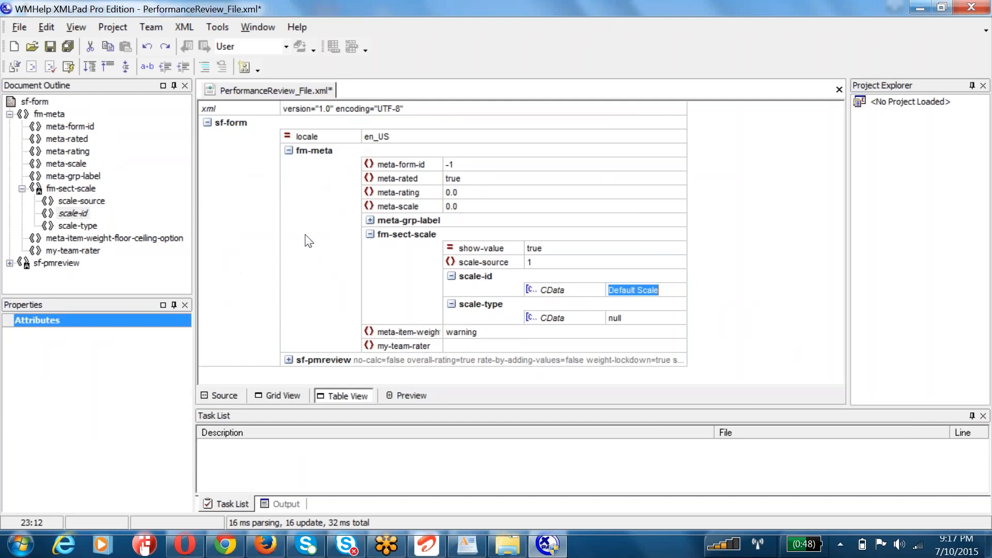
{"action": "key", "text": "alt+Tab"}
{"action": "key", "text": "alt+Tab"}
{"action": "key", "text": "alt+Tab"}
{"action": "key", "text": "alt+Tab"}
{"action": "type", "text": "Re"}
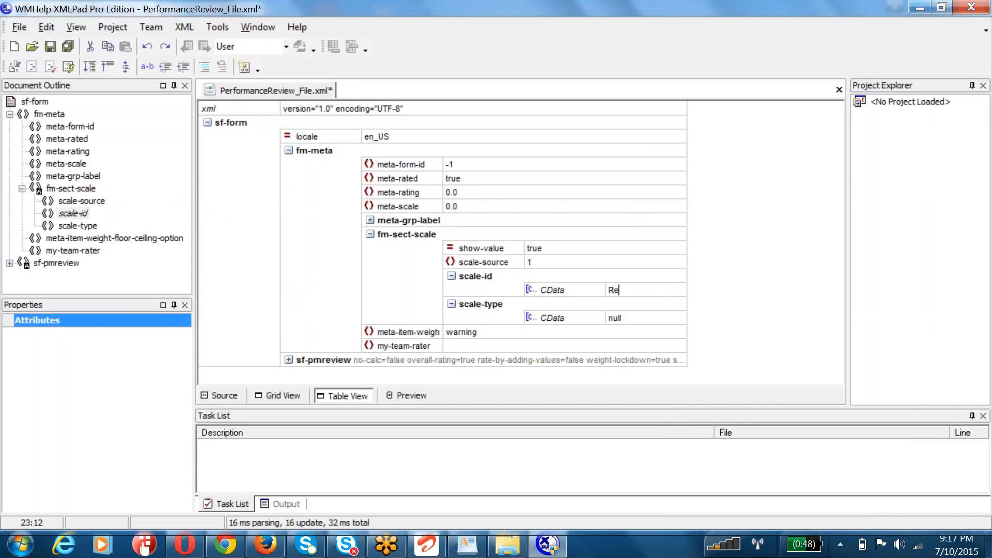
{"action": "type", "text": "view Scale"}
{"action": "key", "text": "ctrl+s"}
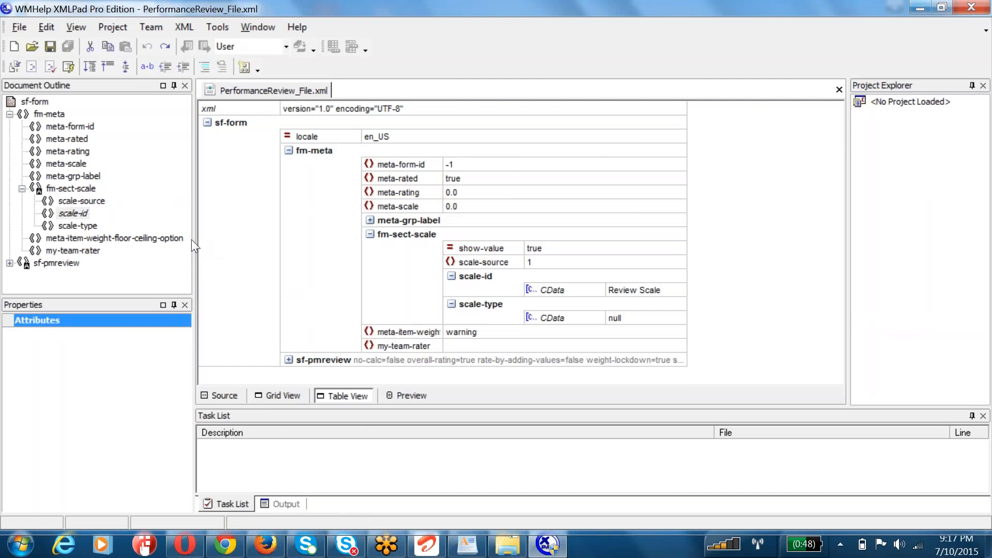
Step: Expand objective-sect under sf-pmreview and select the value of obj-sect-plan-id
{"action": "scroll", "coordinate": [220, 183], "scroll_direction": "down", "scroll_amount": 3}
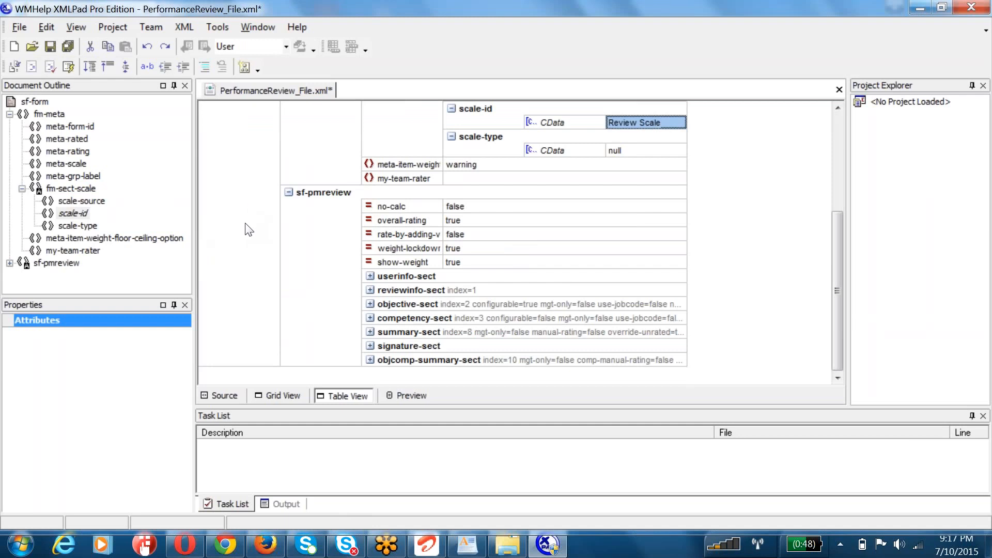
{"action": "left_click", "coordinate": [369, 304]}
{"action": "scroll", "coordinate": [457, 314], "scroll_direction": "down", "scroll_amount": 4}
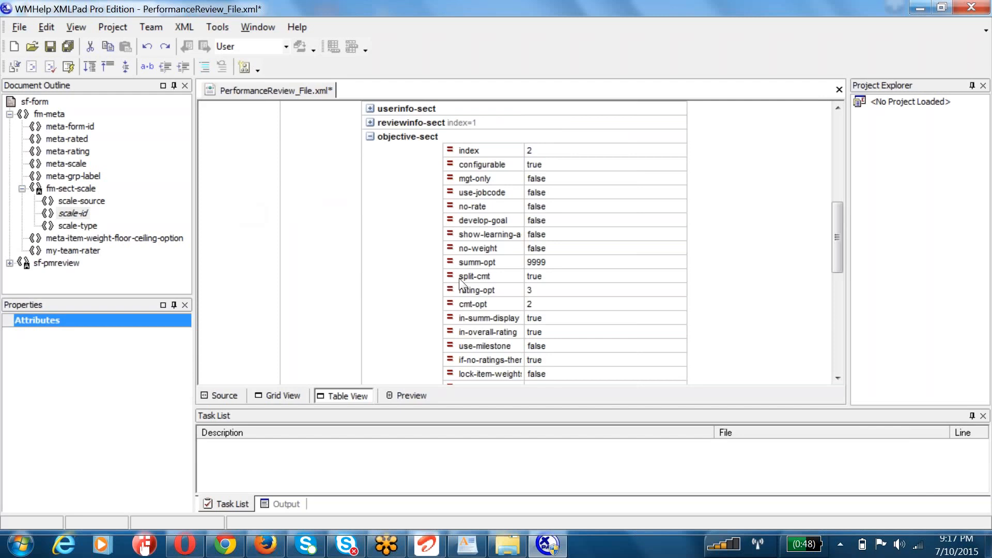
{"action": "scroll", "coordinate": [459, 278], "scroll_direction": "down", "scroll_amount": 4}
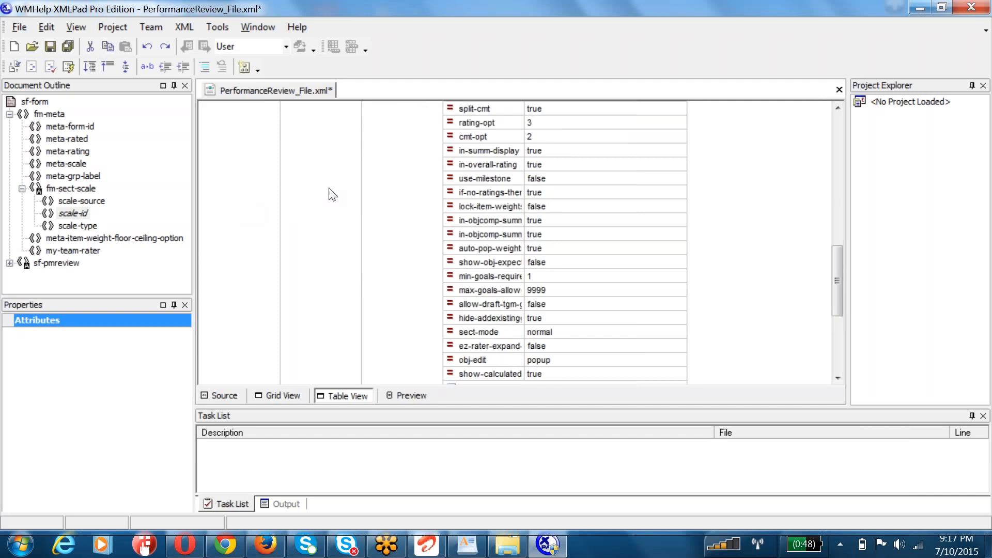
{"action": "scroll", "coordinate": [508, 282], "scroll_direction": "down", "scroll_amount": 4}
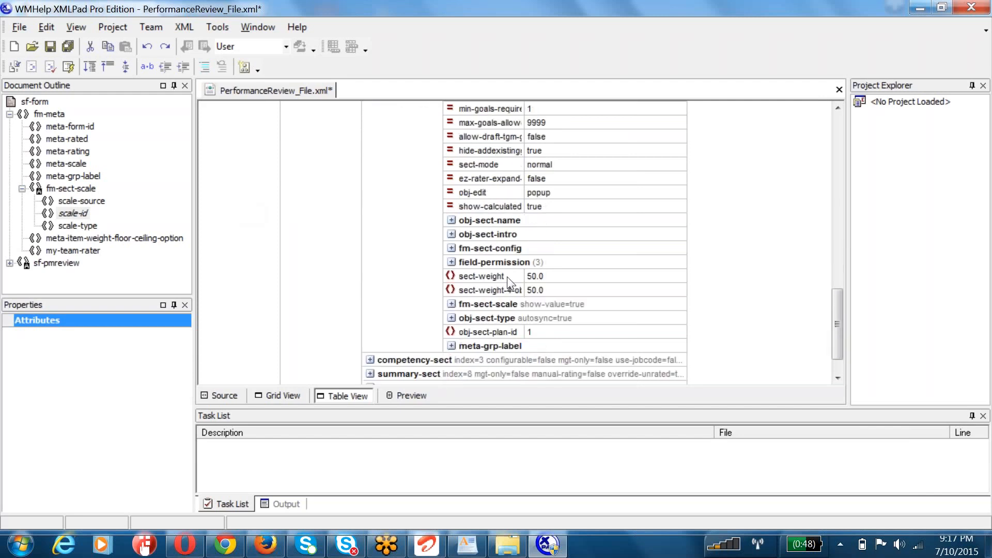
{"action": "left_click", "coordinate": [330, 221]}
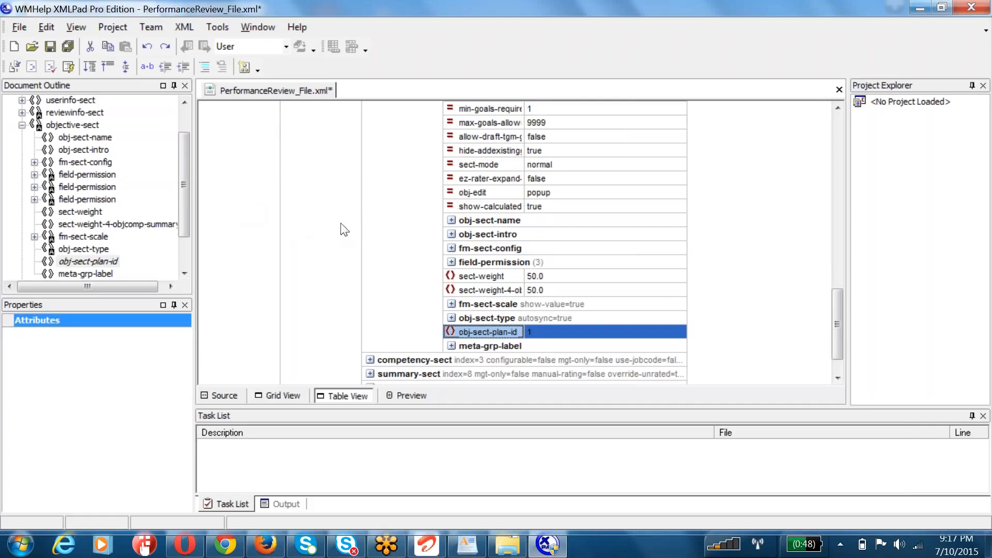
{"action": "left_click", "coordinate": [535, 334]}
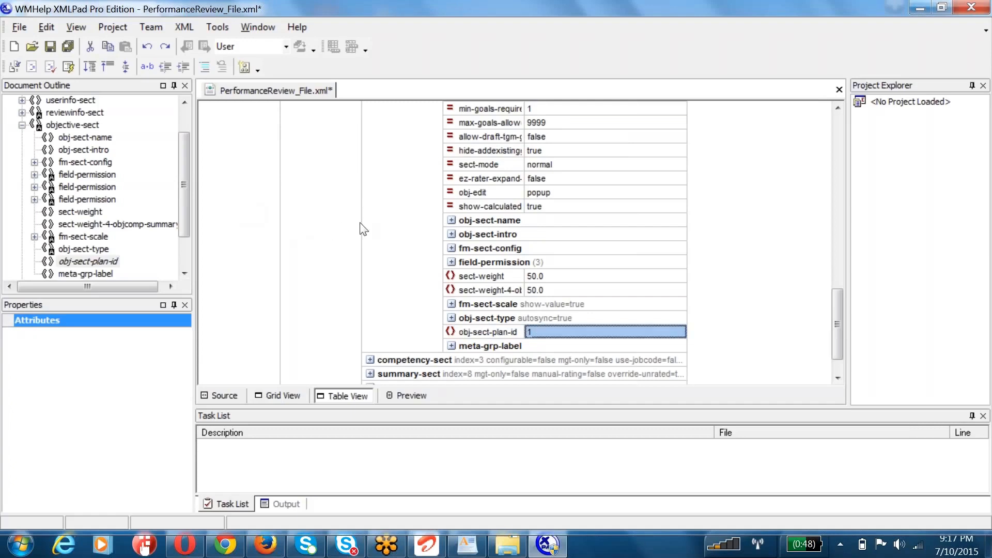
Step: Switch to Chrome, highlight the name 2015 June Goal Plan Template in the goal templates list, and return to XMLPad
{"action": "left_click", "coordinate": [225, 544]}
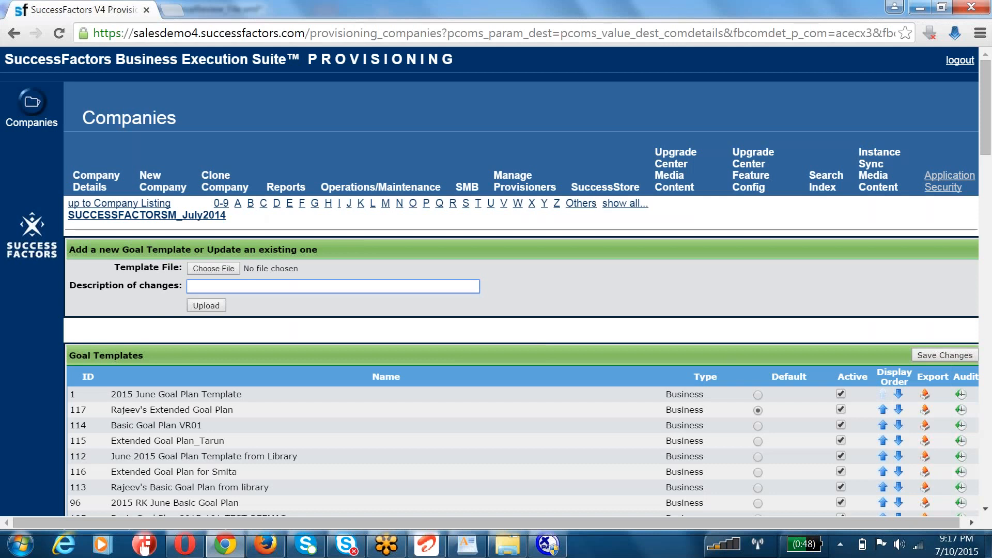
{"action": "left_click_drag", "start_coordinate": [110, 396], "coordinate": [248, 393]}
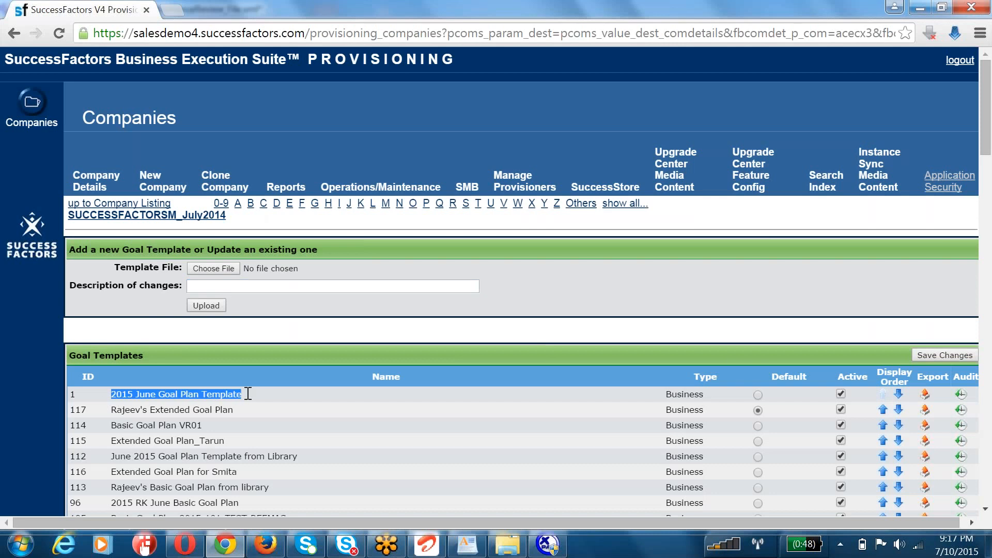
{"action": "key", "text": "alt+Tab"}
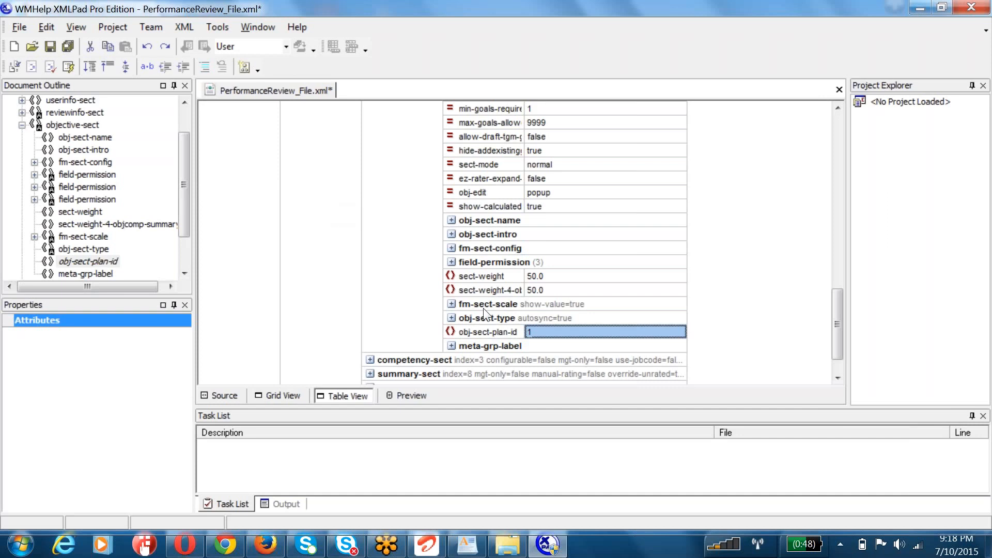
Step: Save PerformanceReview_File.xml and close XMLPad
{"action": "key", "text": "ctrl+s"}
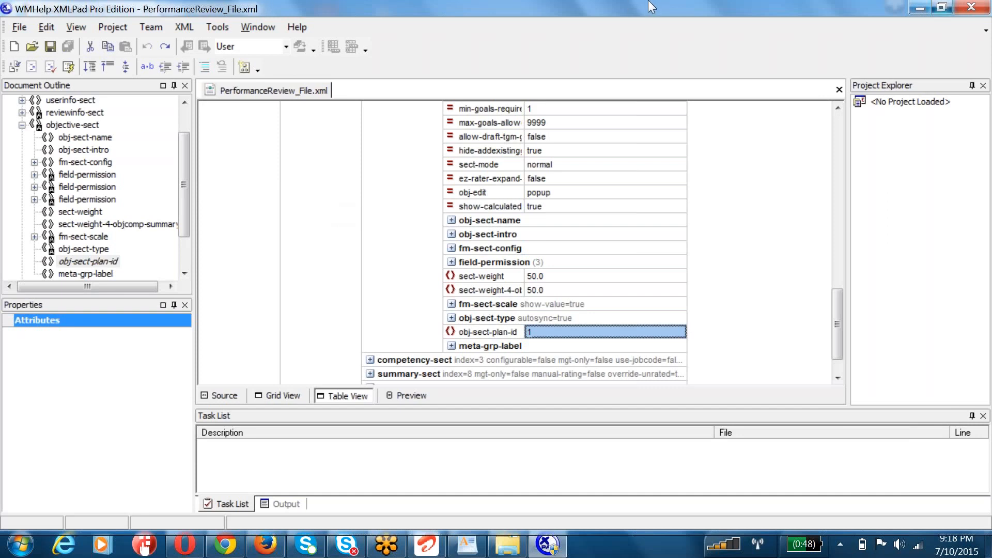
{"action": "left_click", "coordinate": [971, 8]}
{"action": "left_click", "coordinate": [461, 335]}
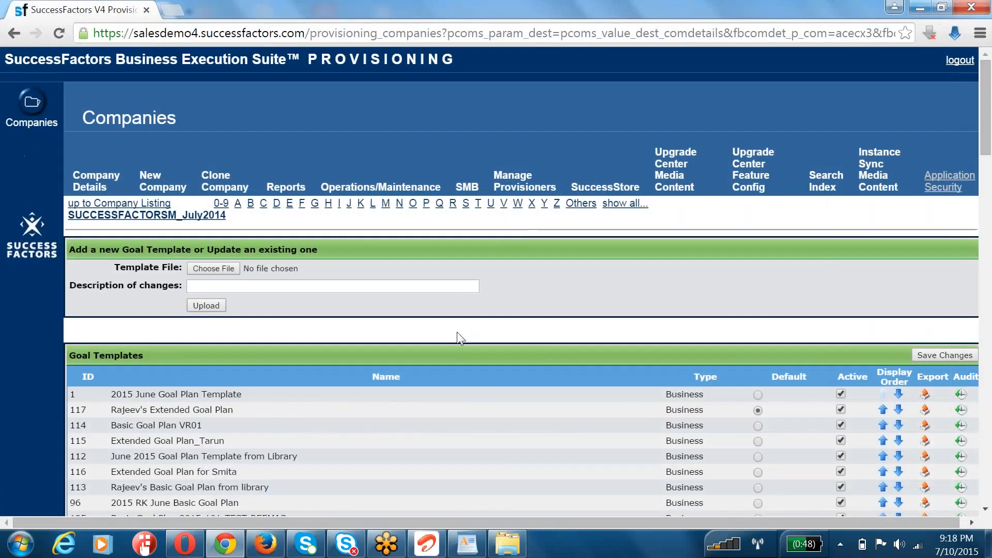
Step: Switch to Firefox, open Form Template Settings under Performance Management in Admin Tools, and start uploading a new form
{"action": "left_click", "coordinate": [269, 547]}
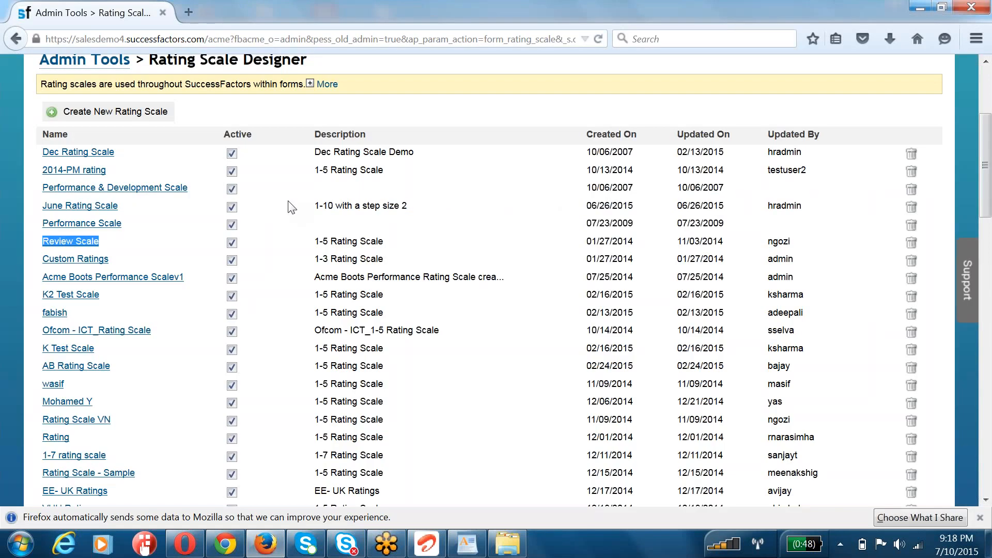
{"action": "scroll", "coordinate": [289, 206], "scroll_direction": "up", "scroll_amount": 3}
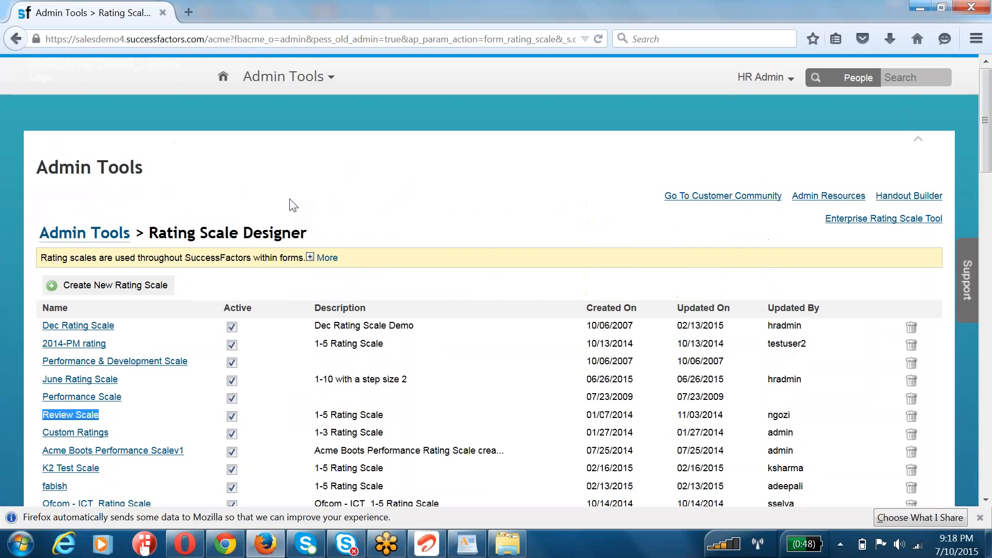
{"action": "left_click", "coordinate": [109, 241]}
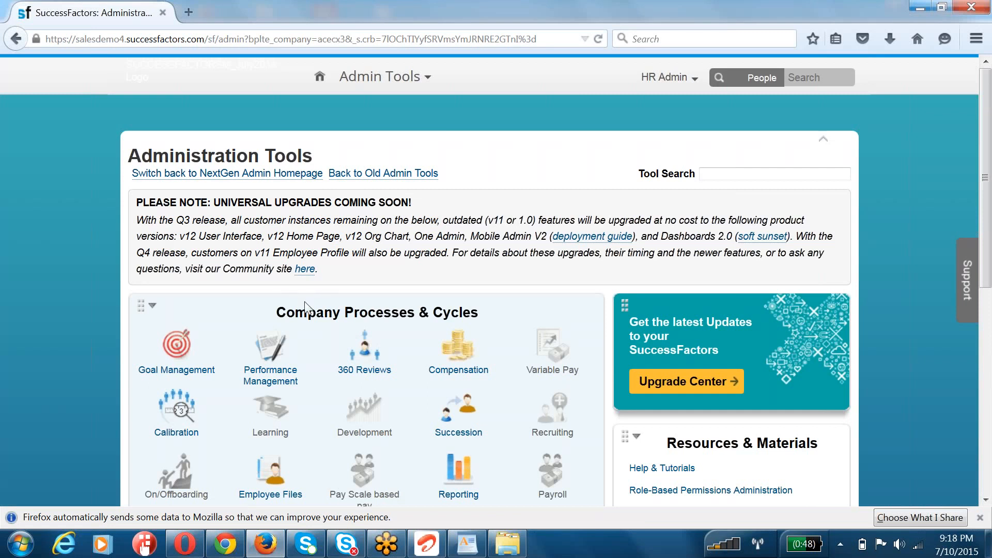
{"action": "left_click", "coordinate": [275, 362]}
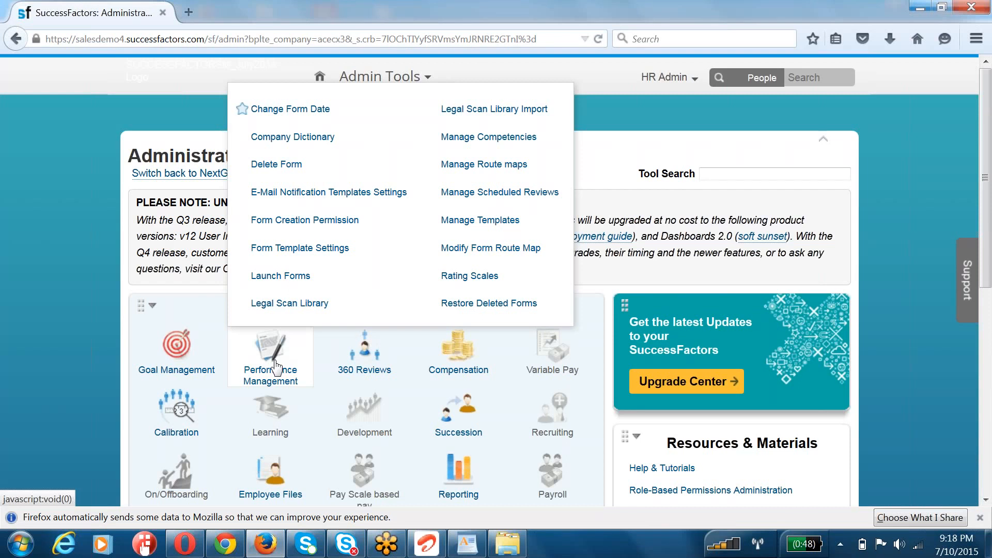
{"action": "left_click", "coordinate": [274, 253]}
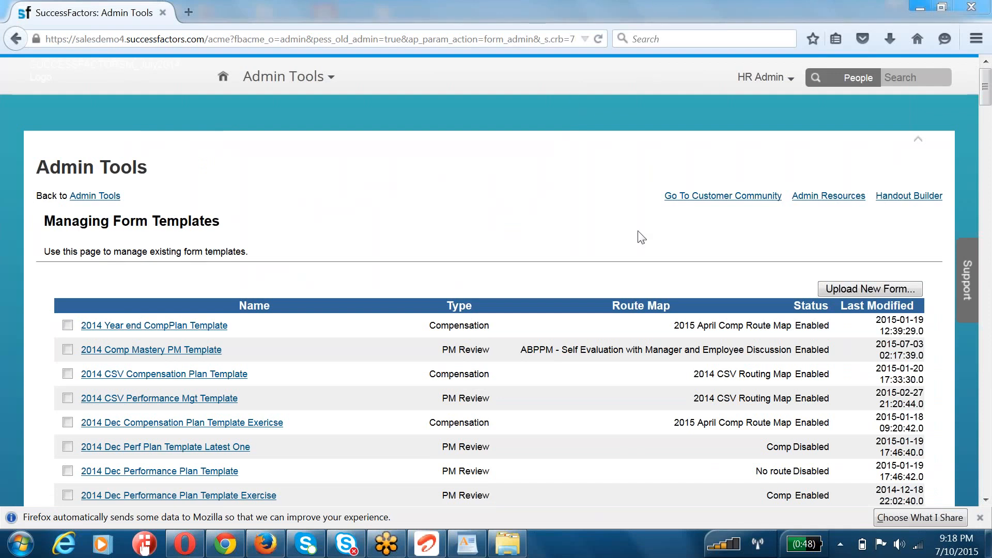
{"action": "left_click", "coordinate": [874, 288]}
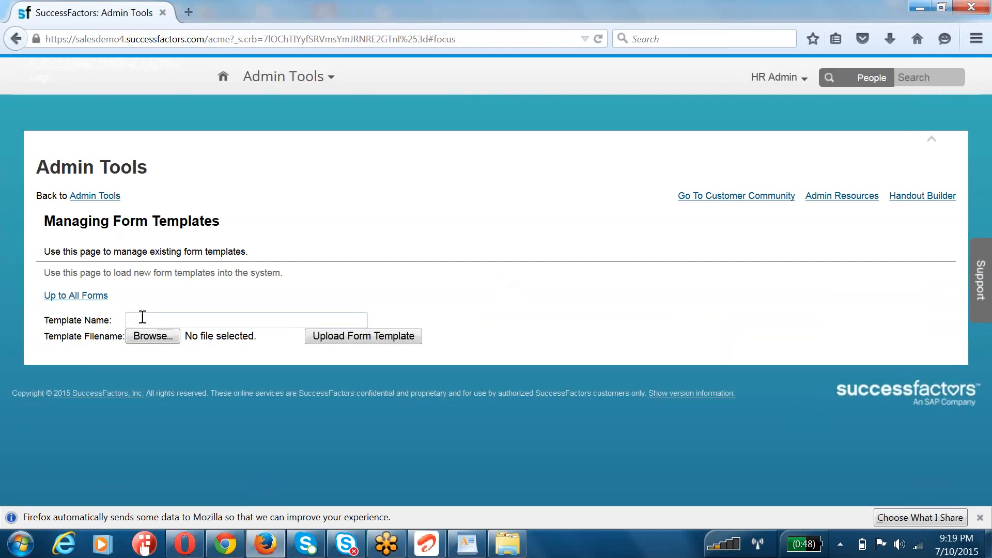
Step: Enter 2015 June Performance Plan Template V1 as the new form template's name
{"action": "type", "text": "2015"}
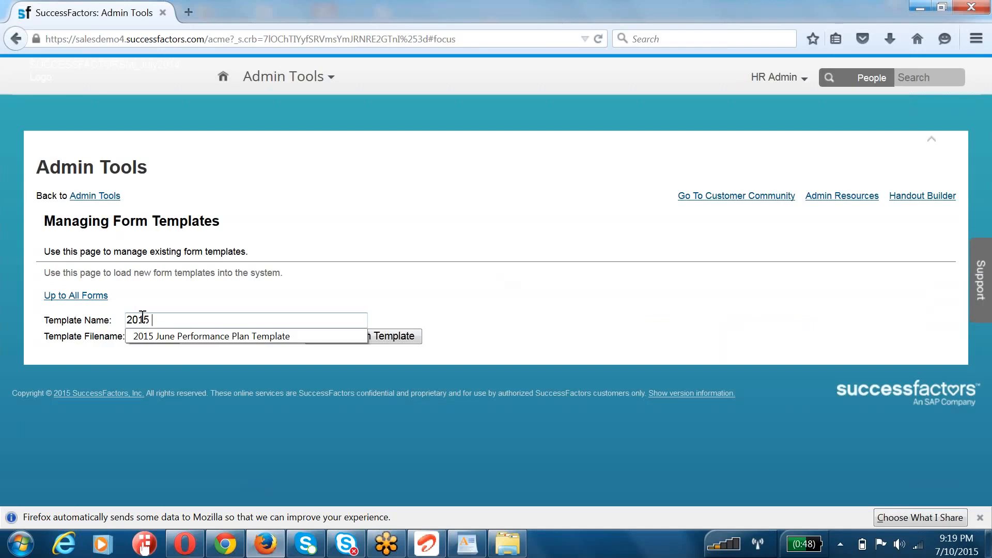
{"action": "type", "text": " June Performance"}
{"action": "key", "text": "Down"}
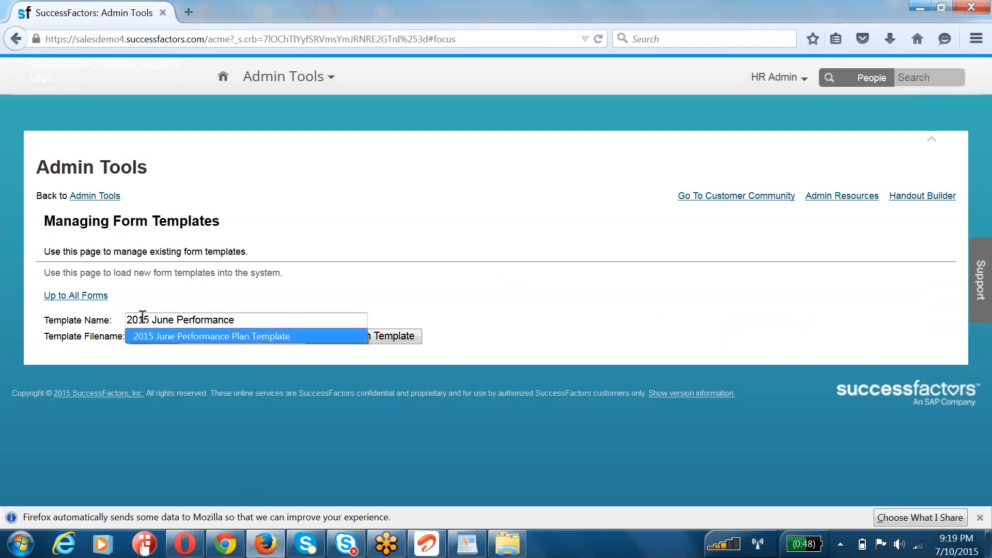
{"action": "key", "text": "Return"}
{"action": "type", "text": "V1"}
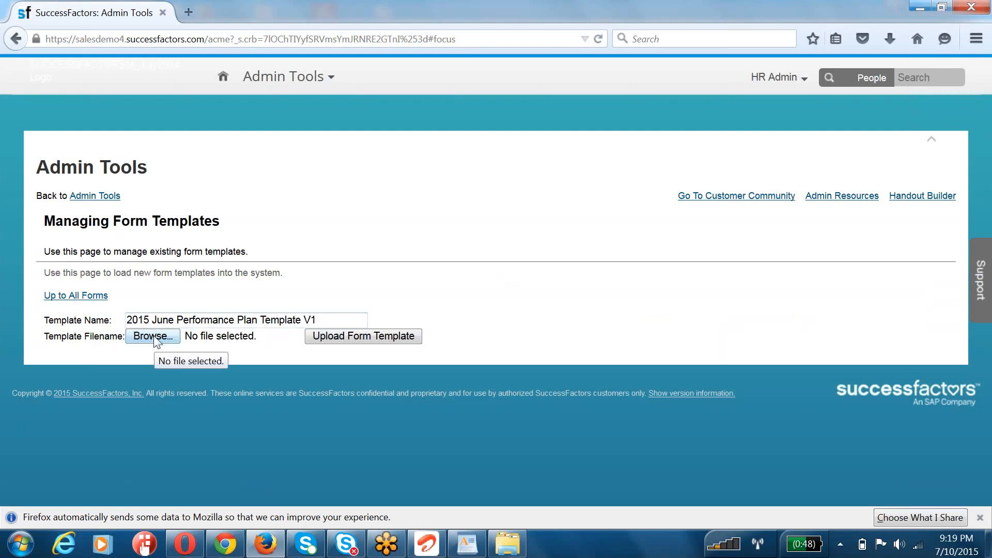
Step: Choose PerformanceReview_File from the JUNE folder on the Desktop as the template file and upload the form template
{"action": "left_click", "coordinate": [155, 336]}
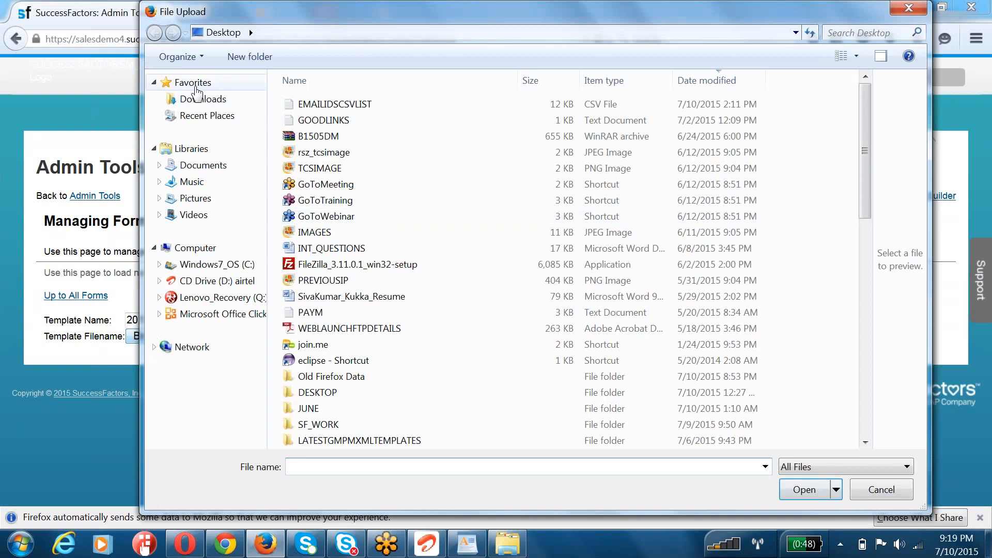
{"action": "left_click", "coordinate": [195, 86]}
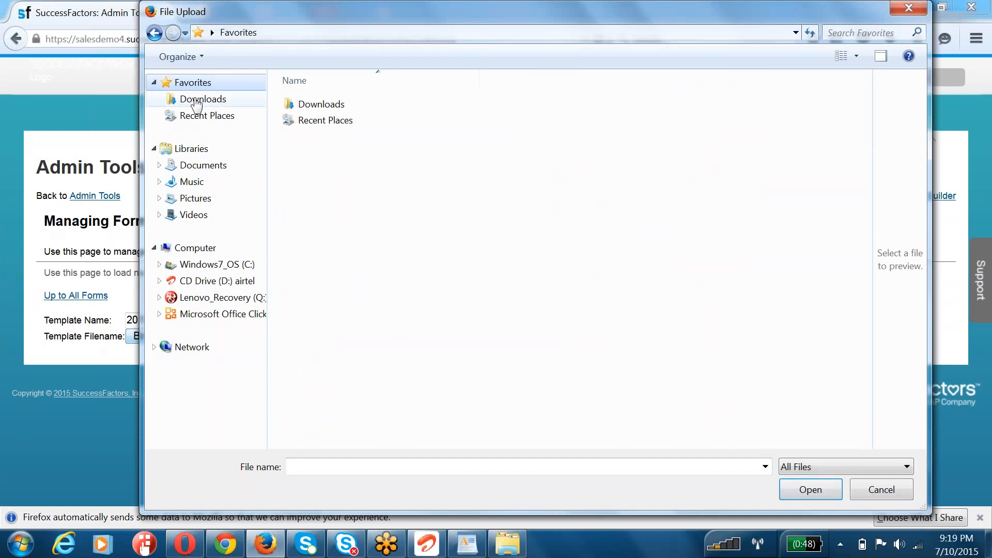
{"action": "left_click", "coordinate": [212, 32]}
{"action": "left_click", "coordinate": [217, 46]}
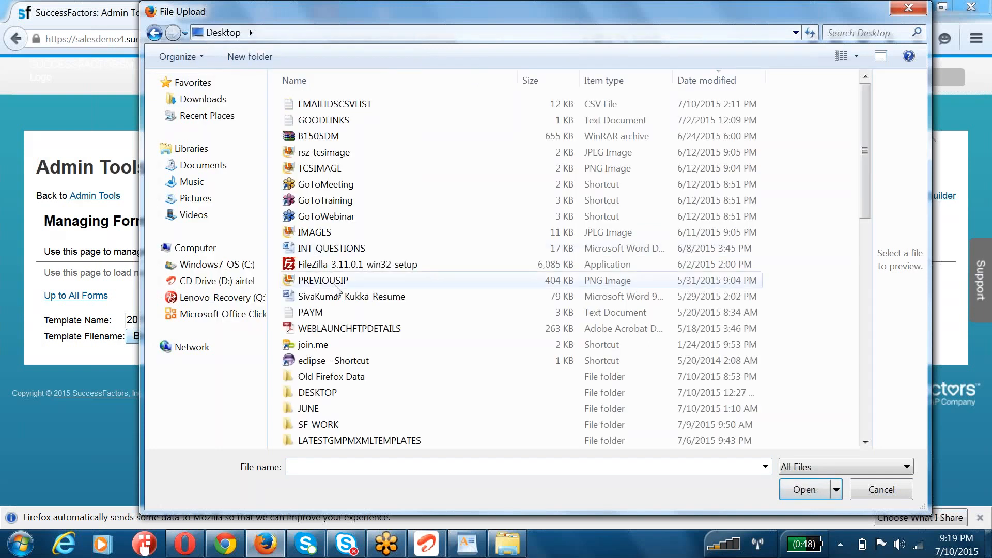
{"action": "double_click", "coordinate": [310, 408]}
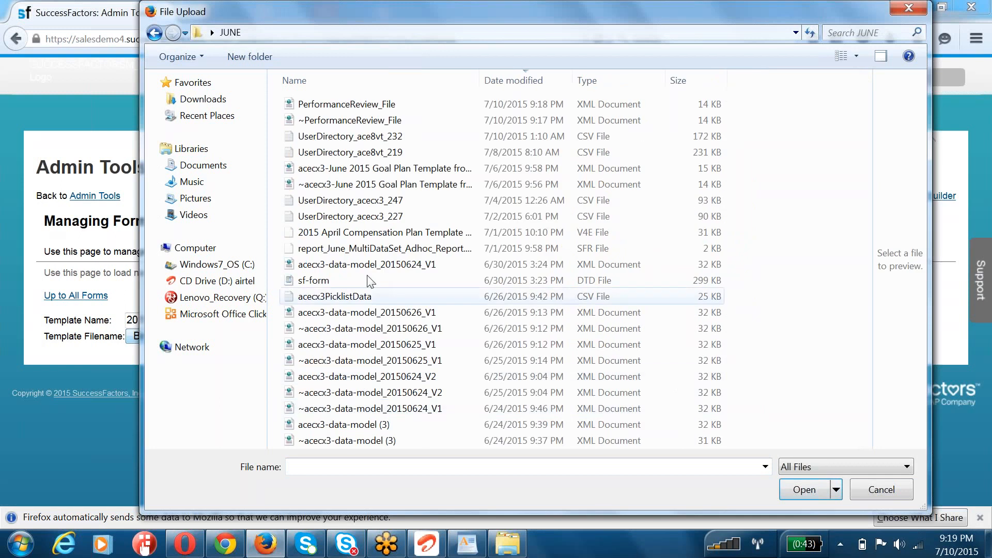
{"action": "left_click", "coordinate": [320, 102]}
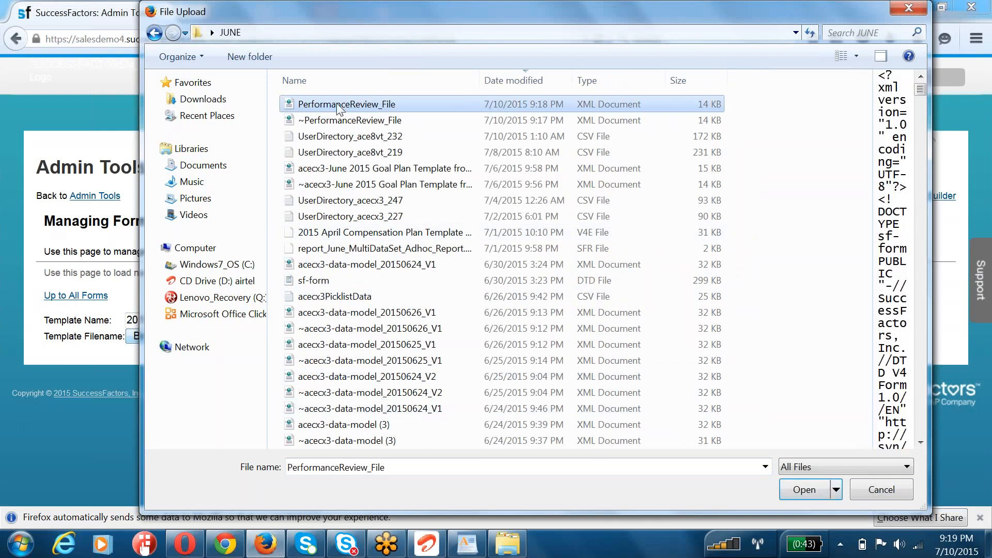
{"action": "double_click", "coordinate": [331, 106]}
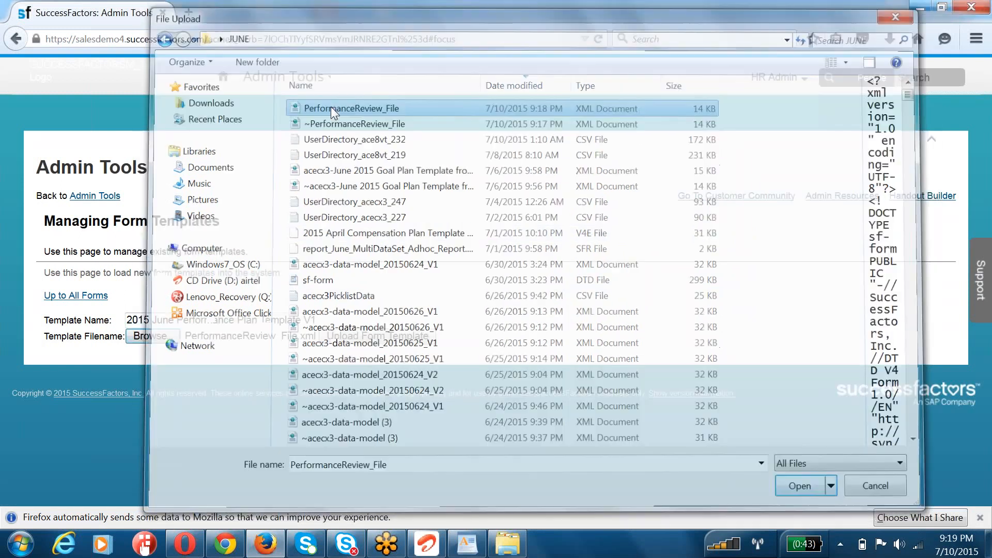
{"action": "left_click", "coordinate": [343, 341]}
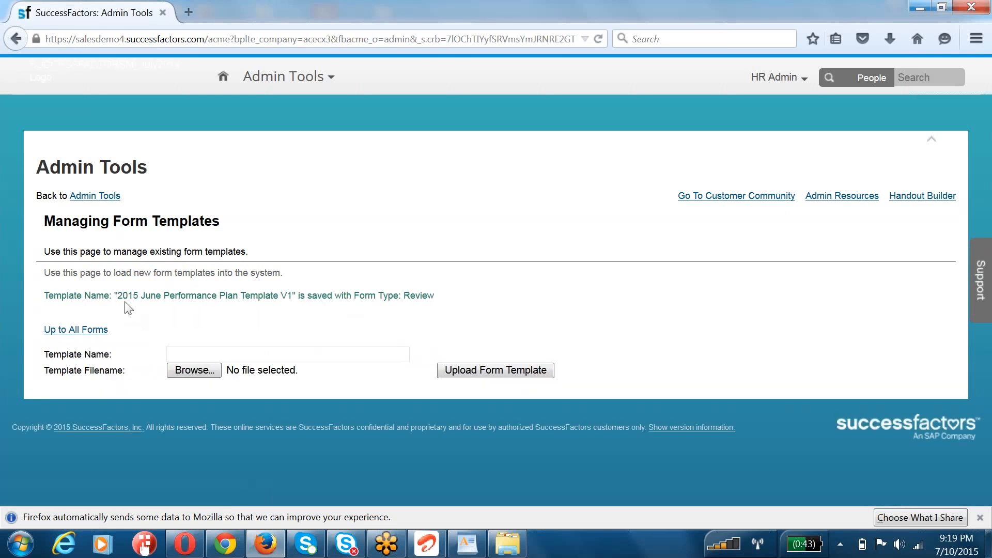
Step: Highlight the uploaded template's name, return to the list of all forms, and search the page for 2015 June Per
{"action": "left_click_drag", "start_coordinate": [120, 296], "coordinate": [292, 297]}
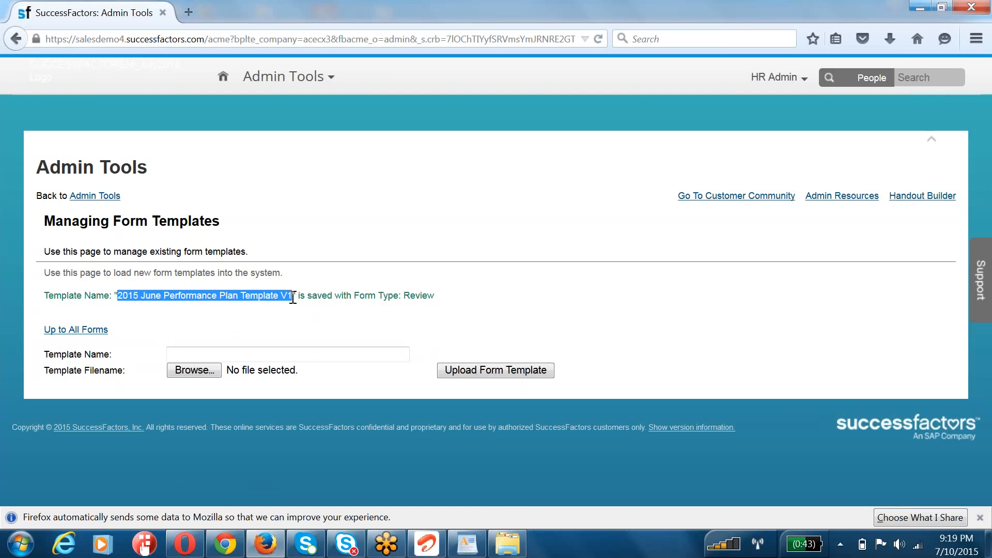
{"action": "left_click", "coordinate": [104, 199]}
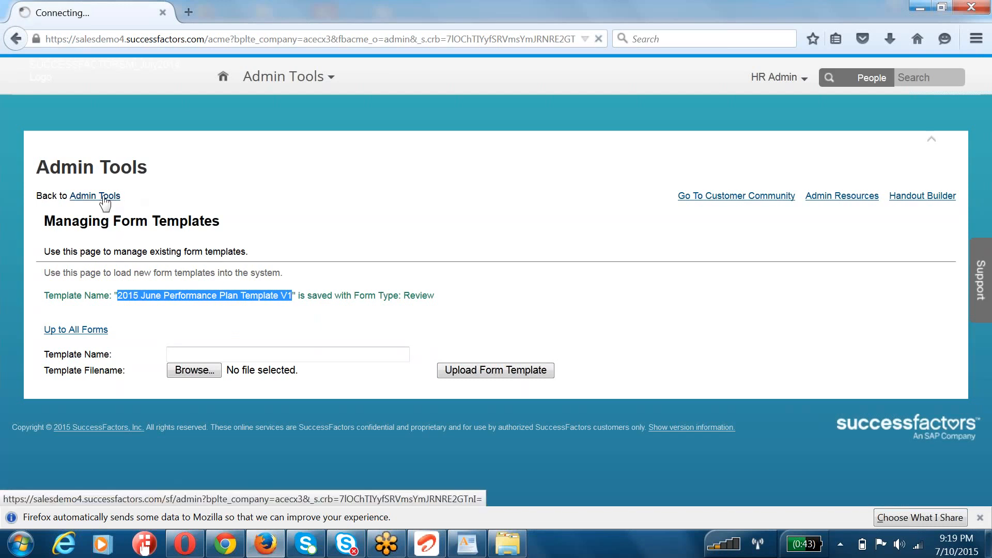
{"action": "left_click", "coordinate": [81, 330]}
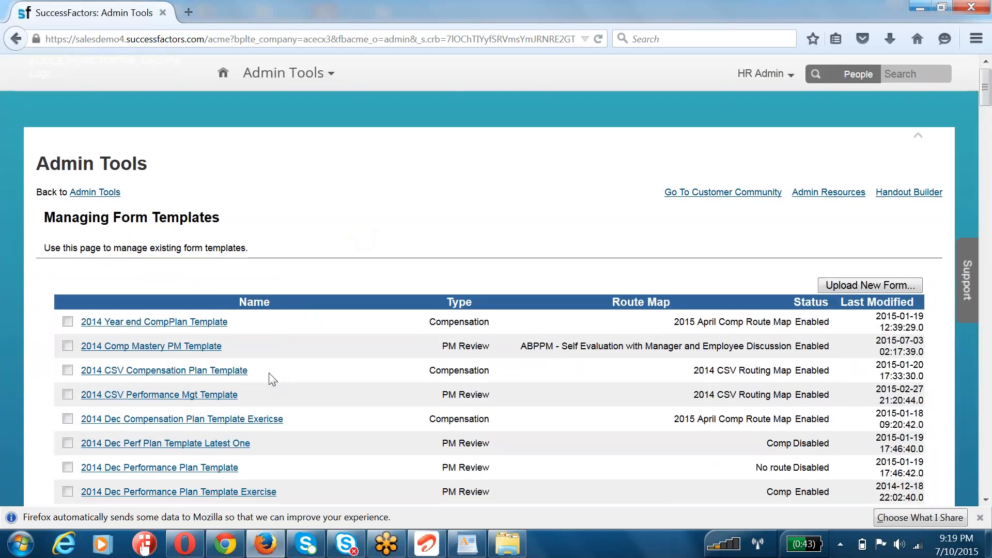
{"action": "scroll", "coordinate": [272, 380], "scroll_direction": "down", "scroll_amount": 6}
{"action": "key", "text": "ctrl+f"}
{"action": "type", "text": "2015"}
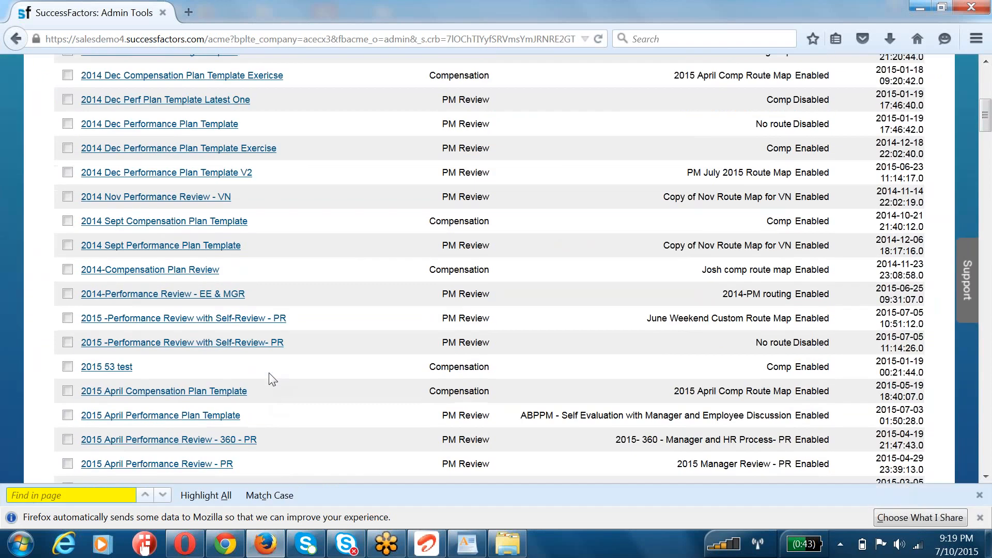
{"action": "type", "text": " June Per"}
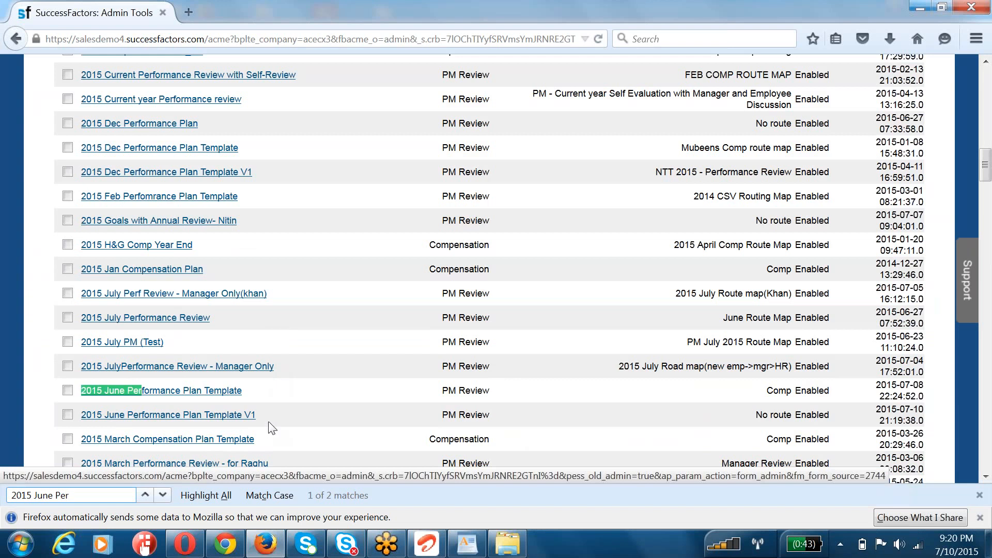
Step: Highlight the name, last modified date and type of 2015 June Performance Plan Template V1 in the forms list
{"action": "left_click_drag", "start_coordinate": [264, 416], "coordinate": [78, 424]}
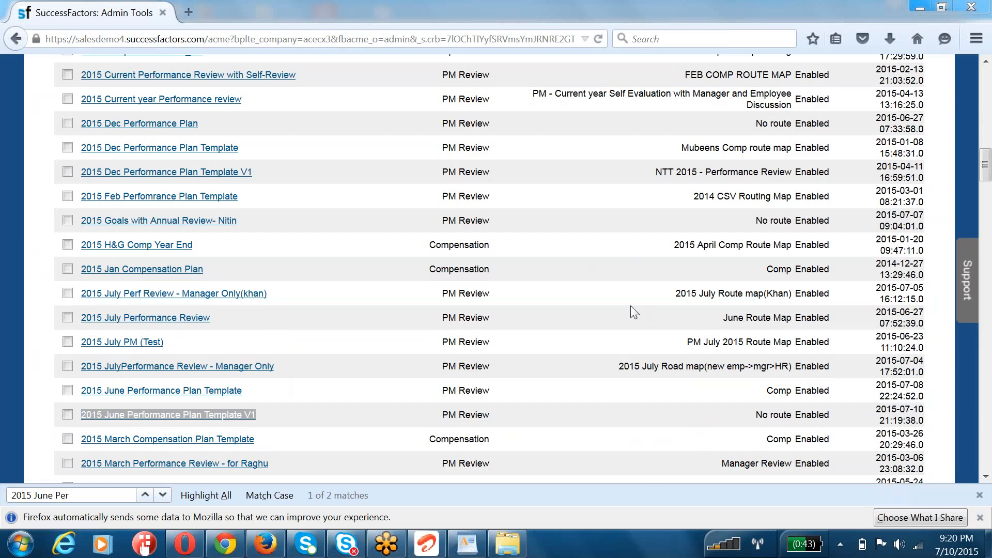
{"action": "left_click_drag", "start_coordinate": [876, 408], "coordinate": [928, 426]}
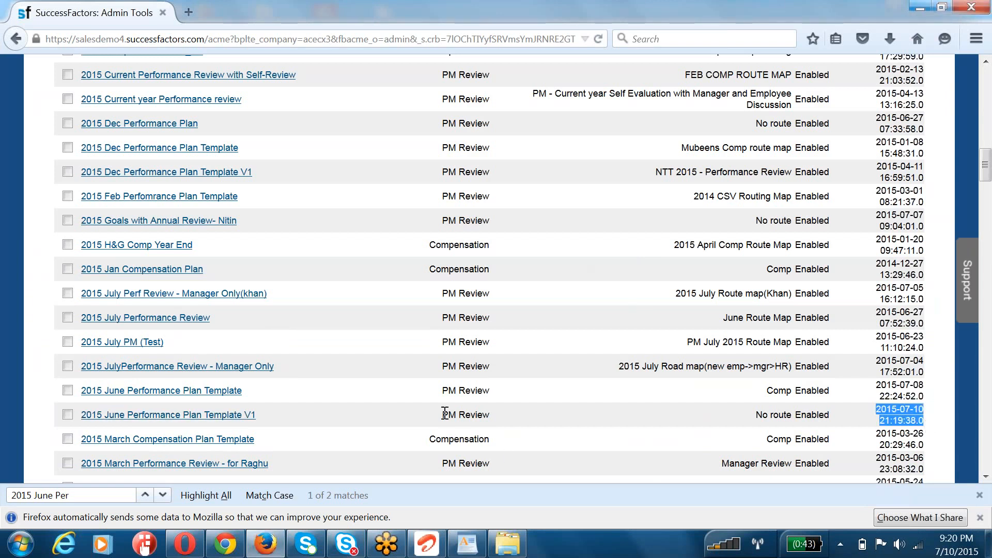
{"action": "left_click_drag", "start_coordinate": [443, 414], "coordinate": [490, 415]}
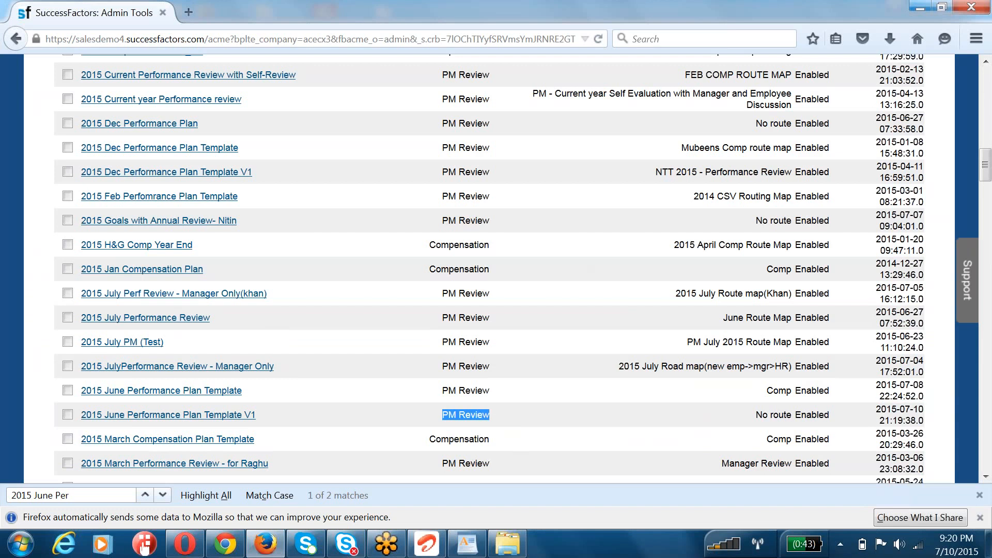
Step: Open 2015 June Performance Plan Template V1 and set its routing map to Comp
{"action": "left_click", "coordinate": [240, 417]}
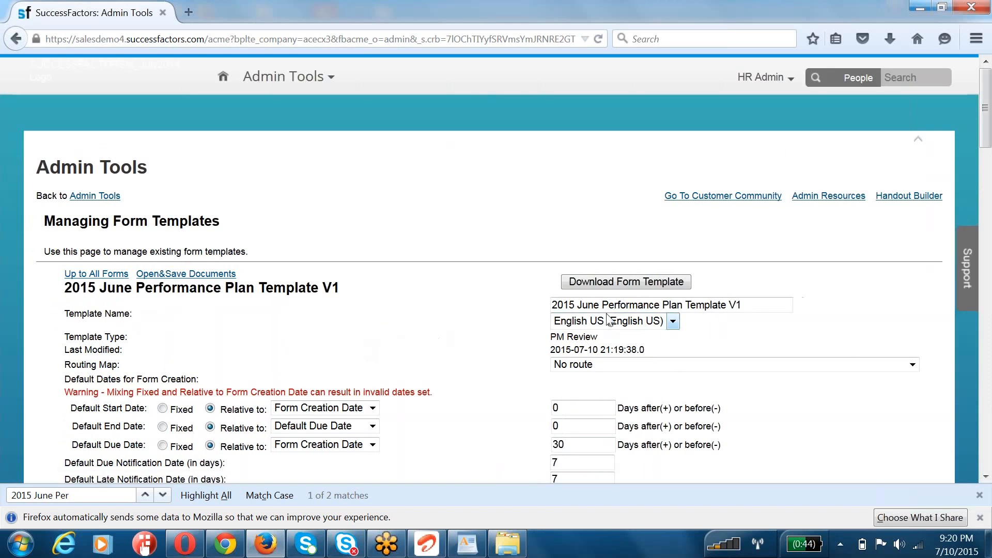
{"action": "left_click_drag", "start_coordinate": [588, 306], "coordinate": [846, 293]}
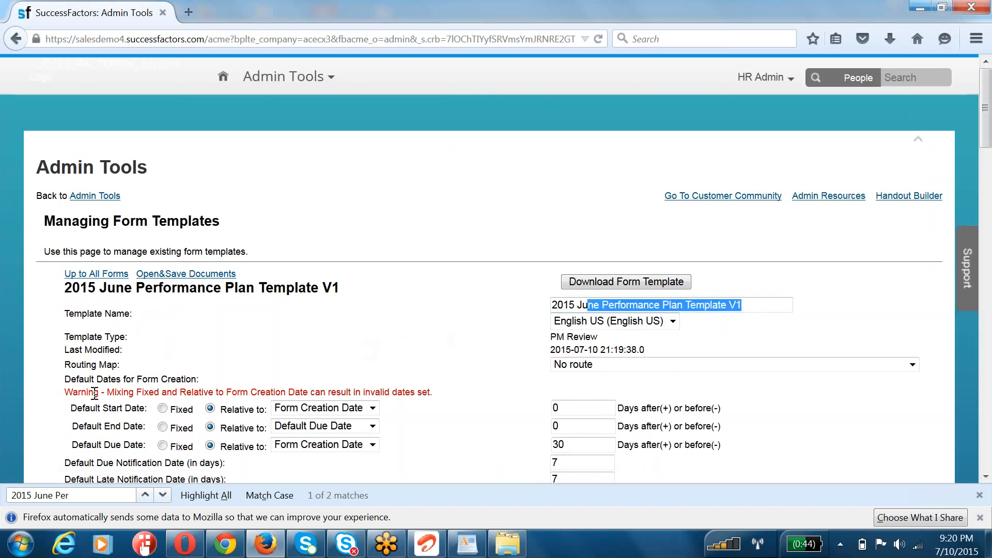
{"action": "left_click_drag", "start_coordinate": [77, 364], "coordinate": [120, 365]}
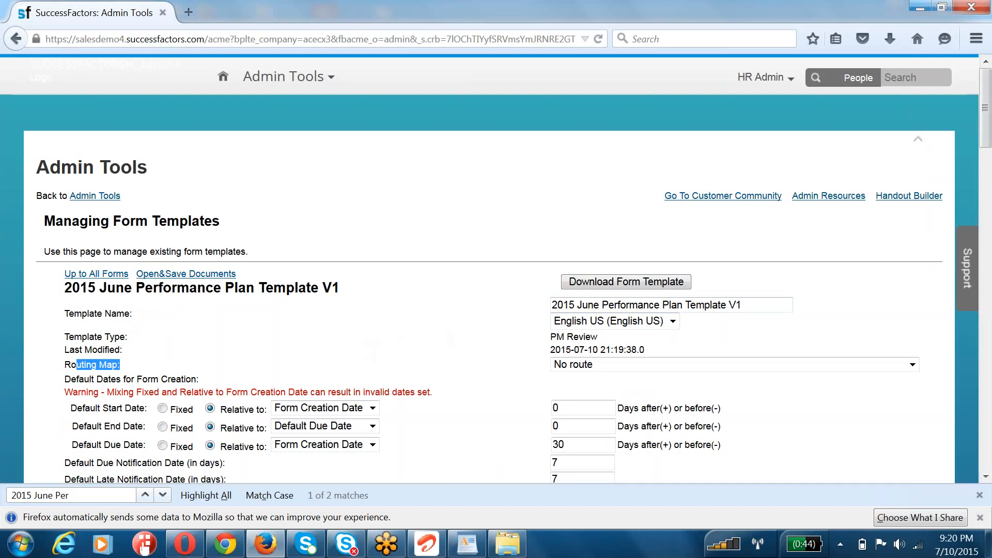
{"action": "left_click", "coordinate": [595, 369]}
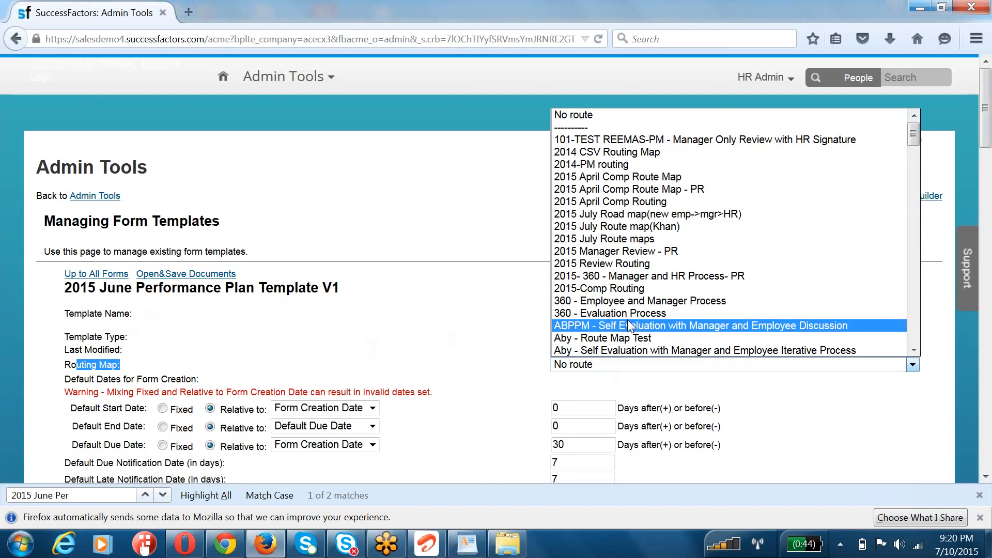
{"action": "scroll", "coordinate": [627, 319], "scroll_direction": "down", "scroll_amount": 3}
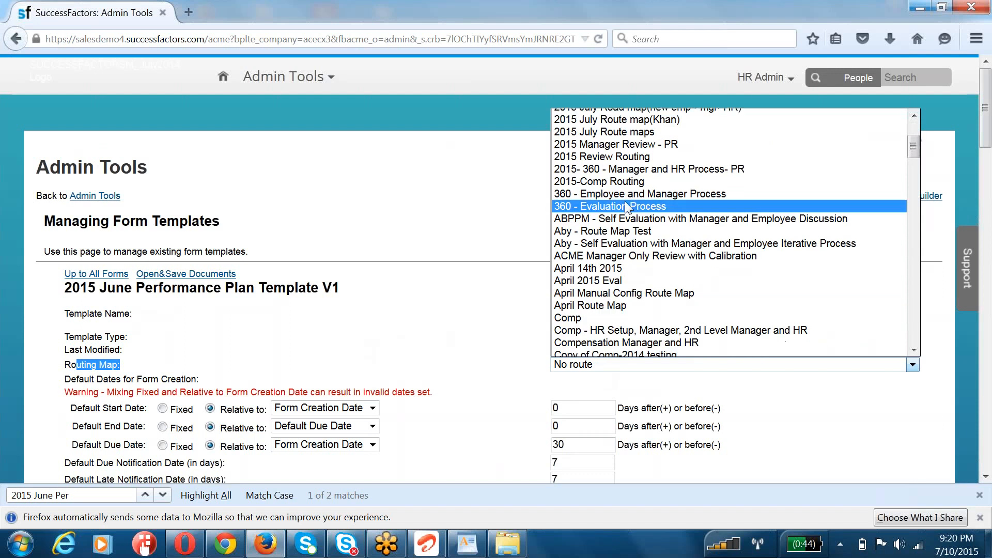
{"action": "left_click", "coordinate": [609, 316]}
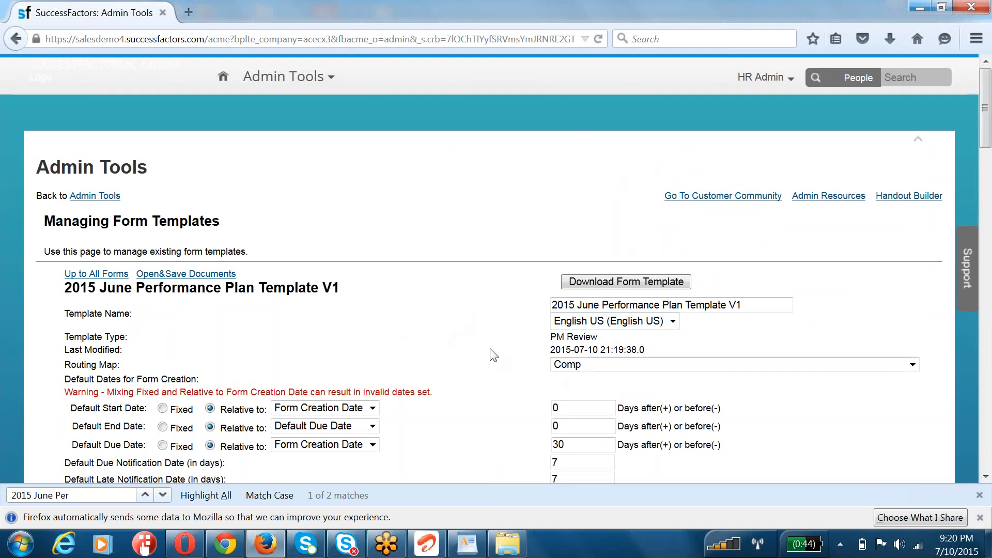
Step: Look through the template's remaining settings and update the form template
{"action": "scroll", "coordinate": [492, 351], "scroll_direction": "down", "scroll_amount": 5}
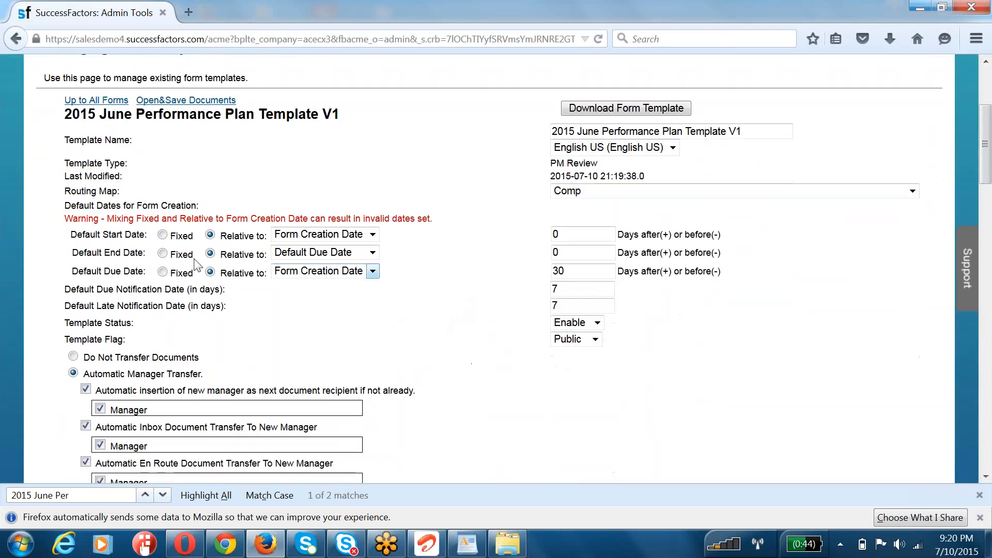
{"action": "scroll", "coordinate": [129, 362], "scroll_direction": "down", "scroll_amount": 5}
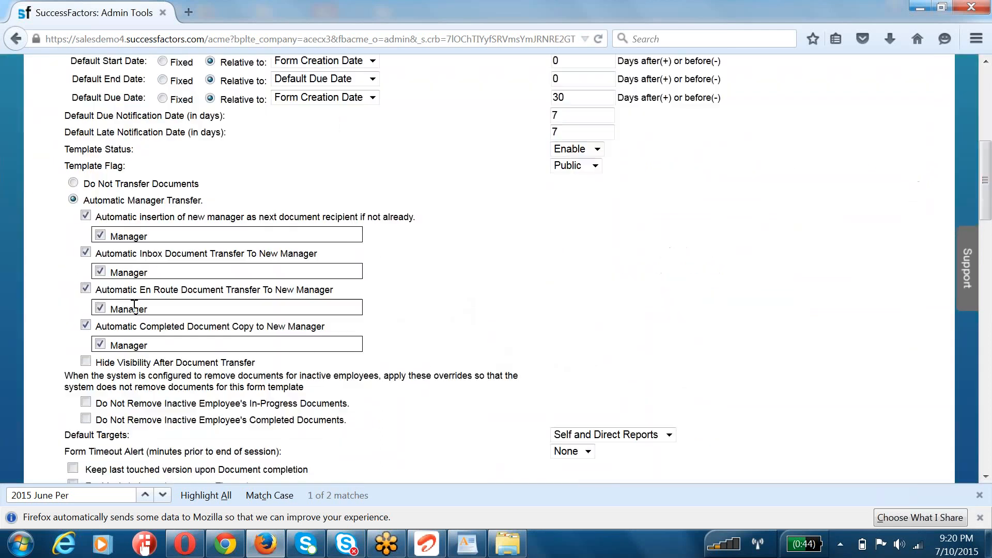
{"action": "scroll", "coordinate": [148, 362], "scroll_direction": "down", "scroll_amount": 8}
{"action": "scroll", "coordinate": [151, 409], "scroll_direction": "down", "scroll_amount": 3}
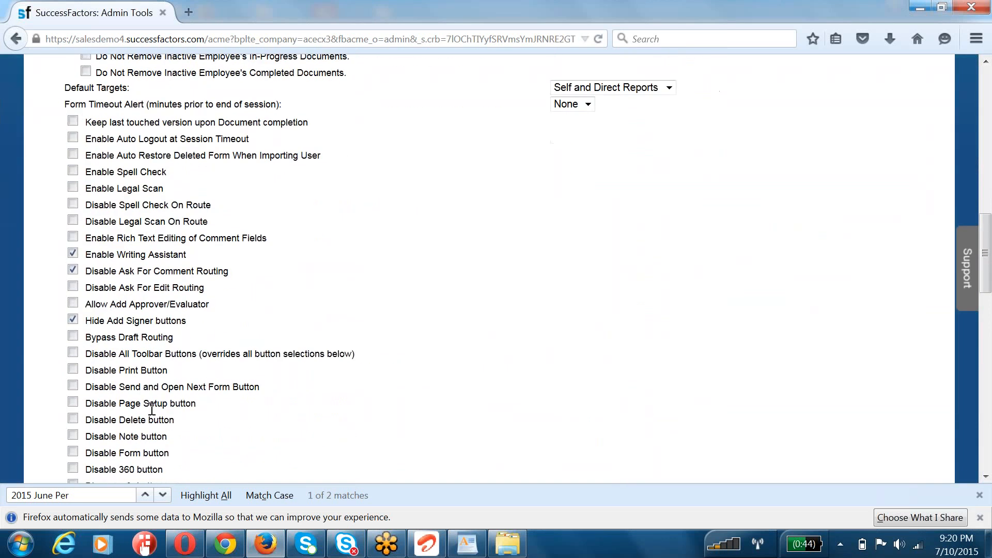
{"action": "scroll", "coordinate": [132, 362], "scroll_direction": "down", "scroll_amount": 10}
{"action": "scroll", "coordinate": [129, 391], "scroll_direction": "down", "scroll_amount": 15}
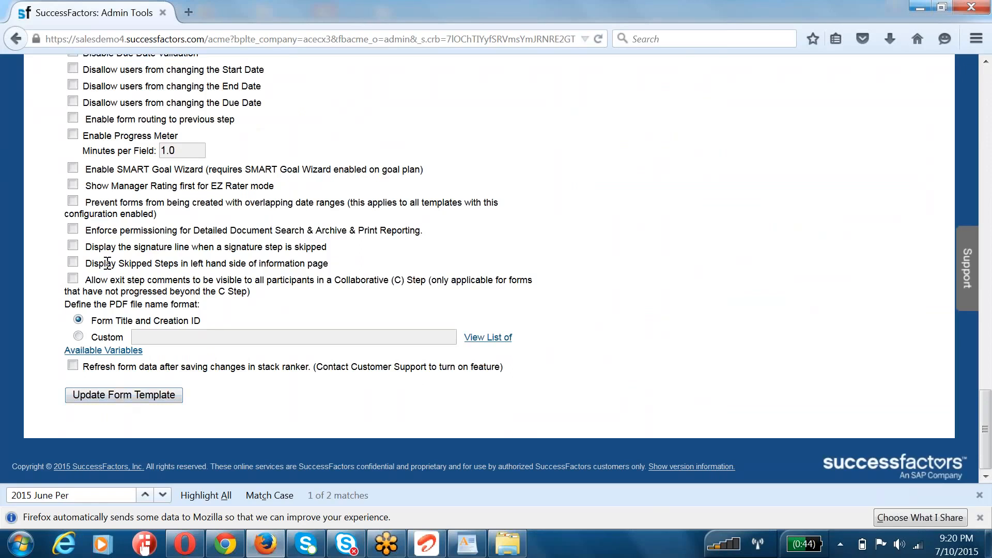
{"action": "left_click", "coordinate": [120, 395]}
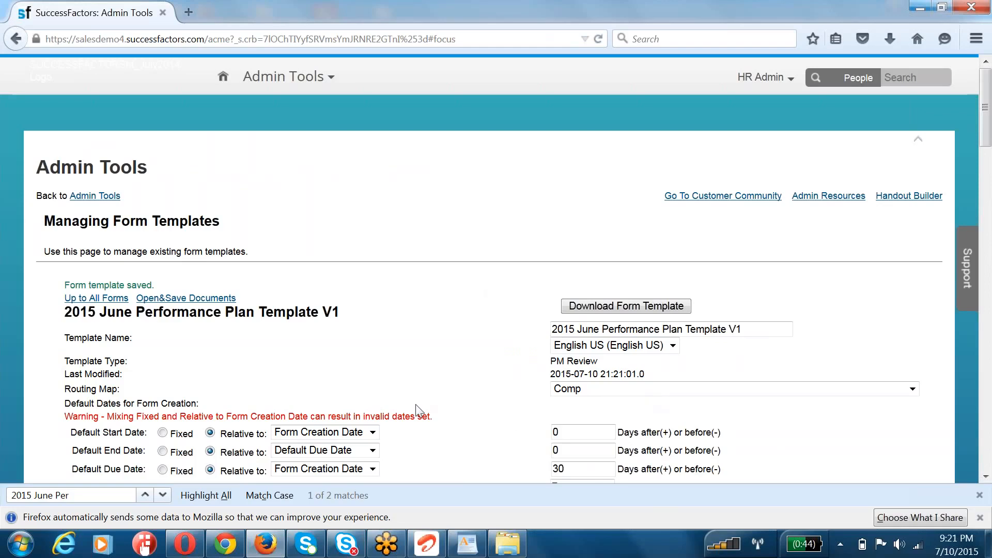
Step: Return to Admin Tools, open Manage Templates under Performance Management, and browse the performance review templates
{"action": "left_click", "coordinate": [85, 199]}
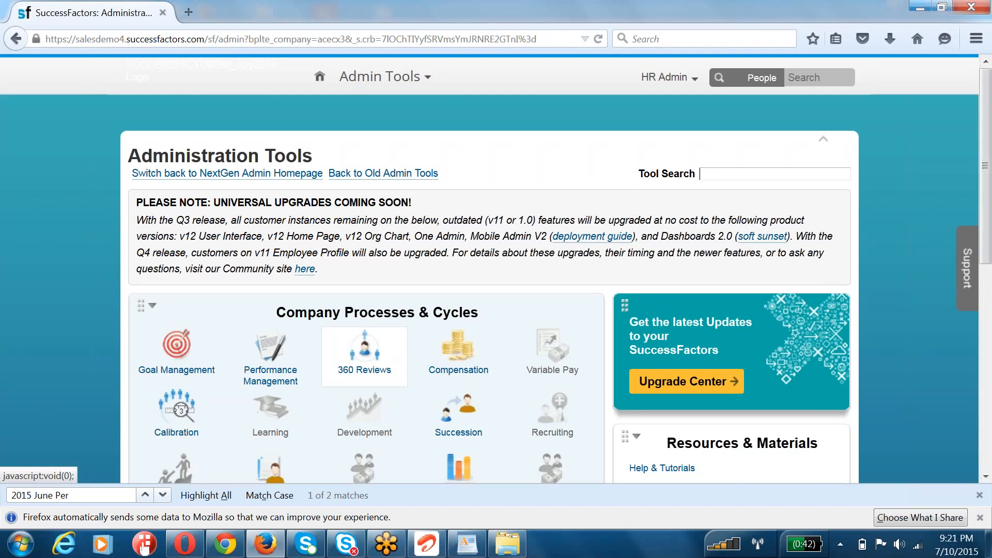
{"action": "left_click", "coordinate": [290, 356]}
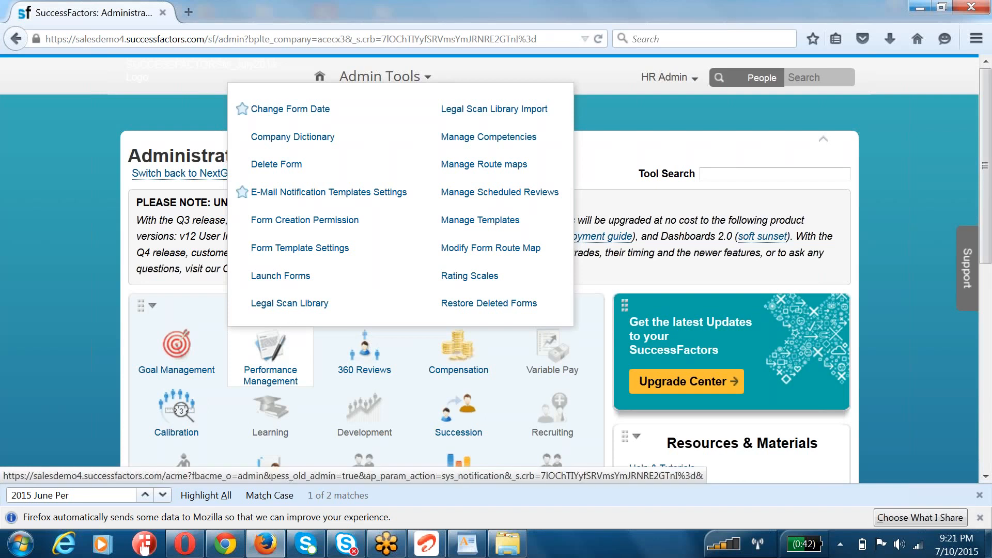
{"action": "left_click_drag", "start_coordinate": [520, 221], "coordinate": [440, 227]}
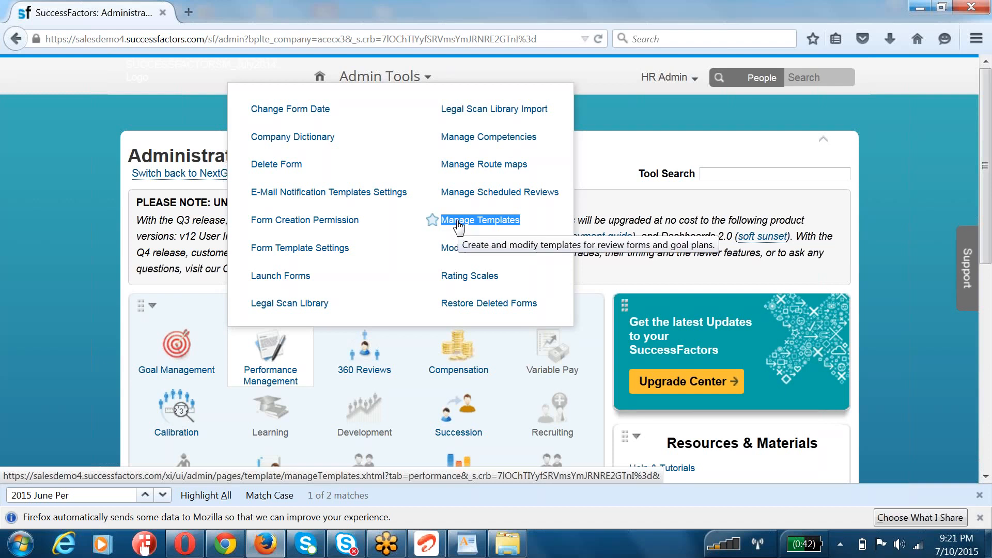
{"action": "left_click", "coordinate": [458, 227]}
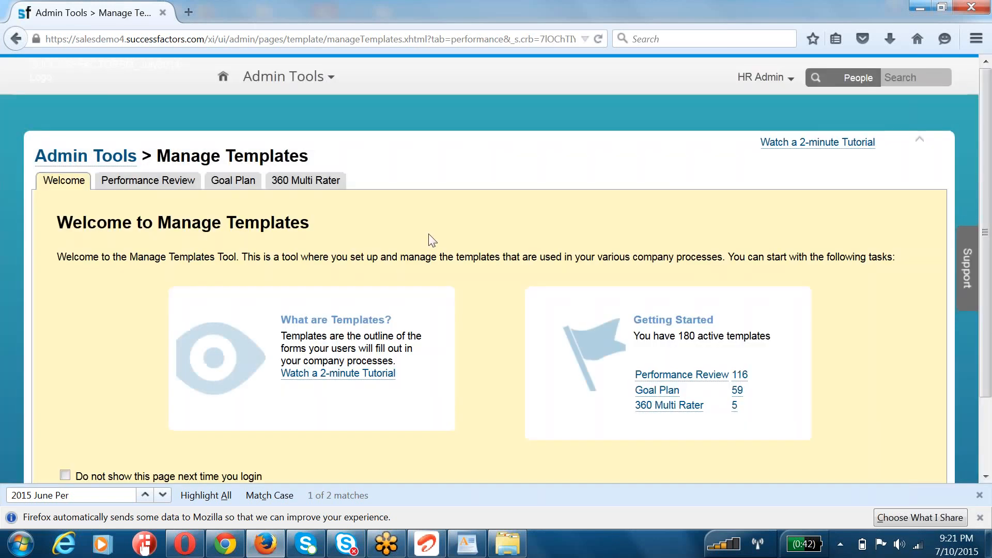
{"action": "left_click", "coordinate": [174, 187]}
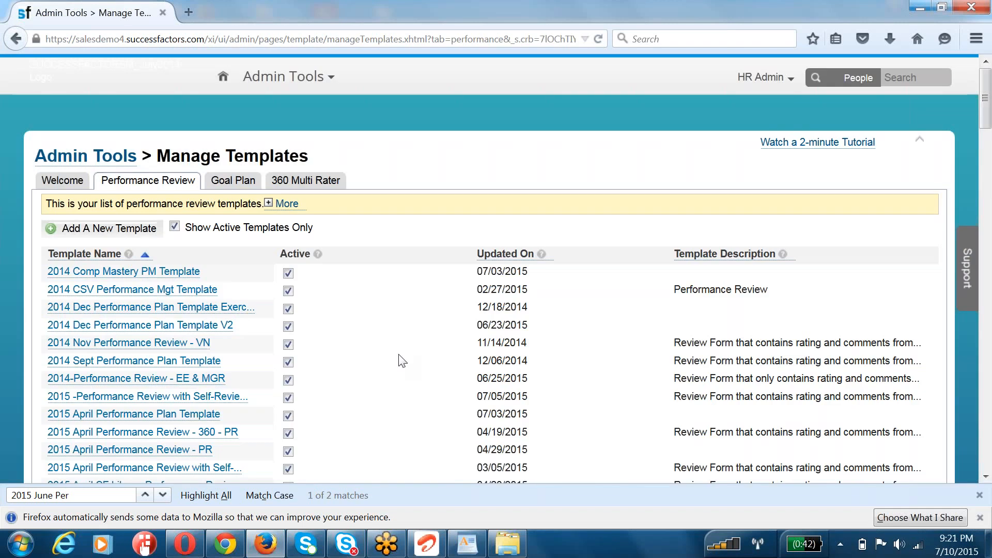
{"action": "scroll", "coordinate": [402, 360], "scroll_direction": "down", "scroll_amount": 3}
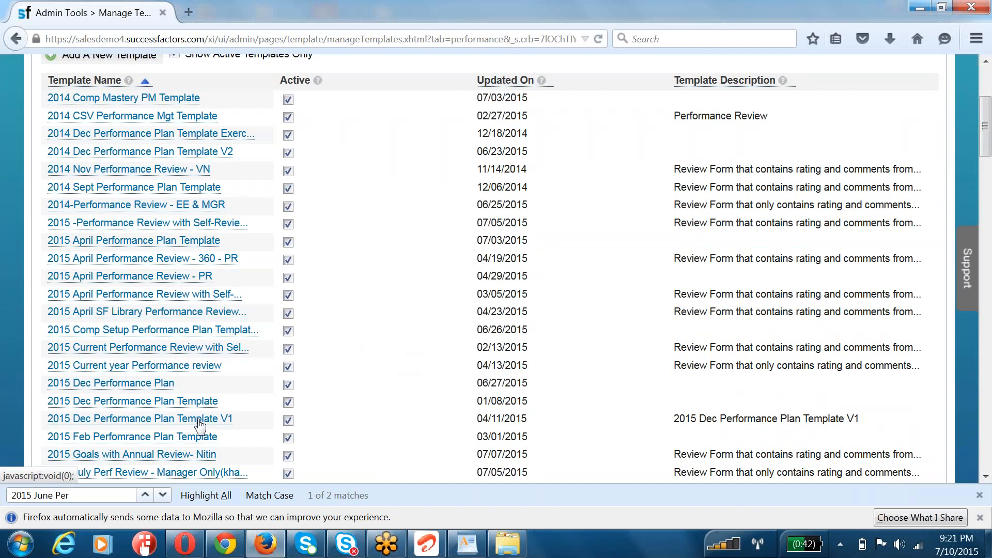
Step: Find "2015 June Per" in the template list and open 2015 June Performance Plan Template V1
{"action": "key", "text": "ctrl+f"}
{"action": "type", "text": "2015 "}
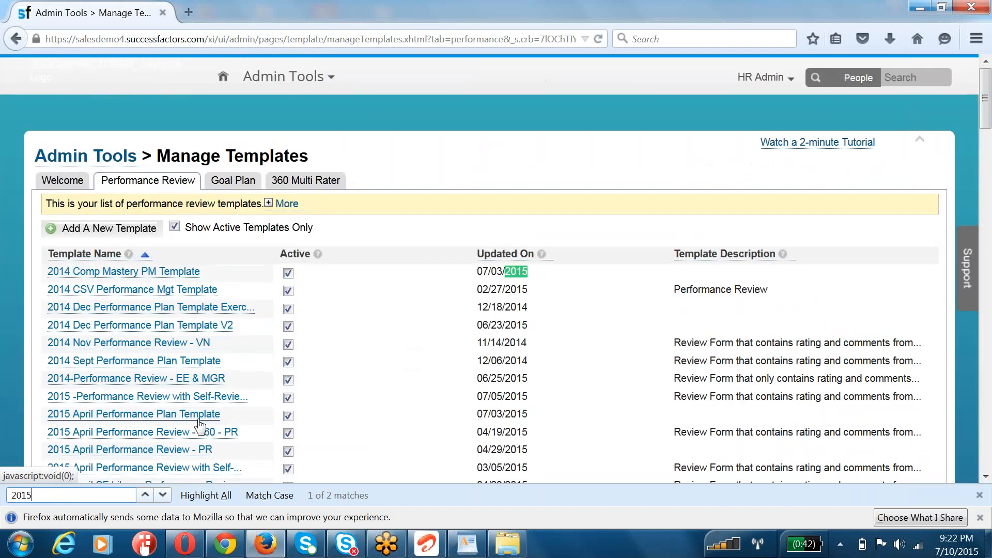
{"action": "type", "text": "June Per"}
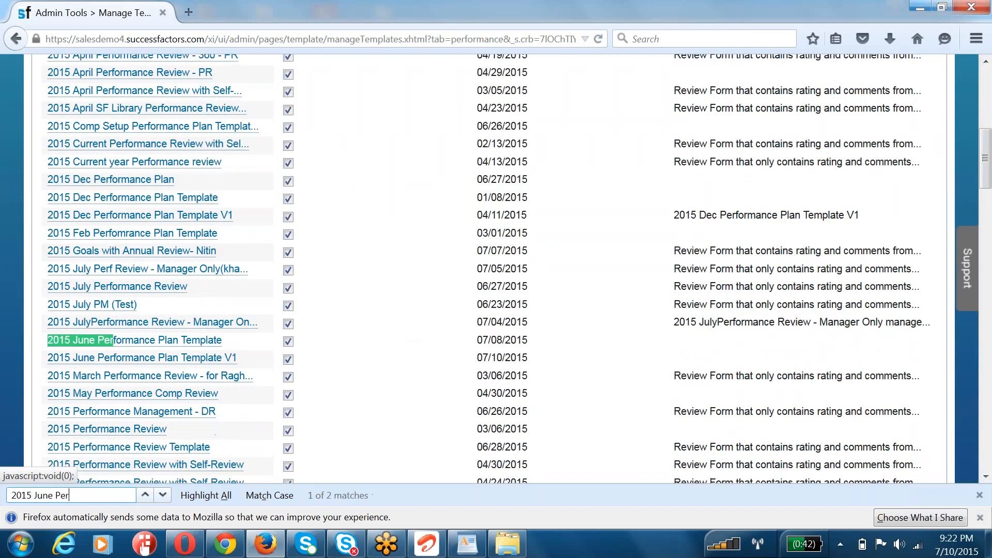
{"action": "left_click_drag", "start_coordinate": [250, 360], "coordinate": [47, 357]}
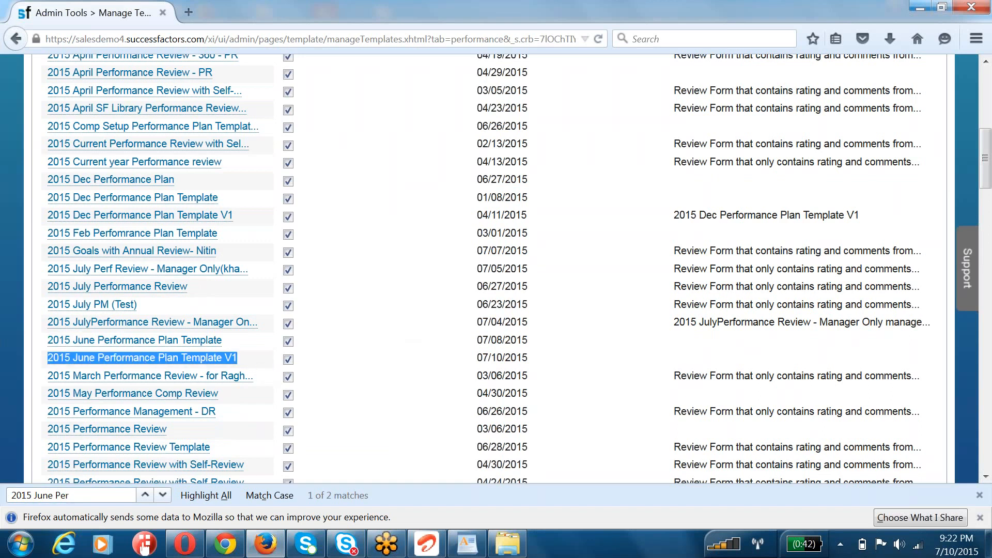
{"action": "left_click", "coordinate": [68, 361]}
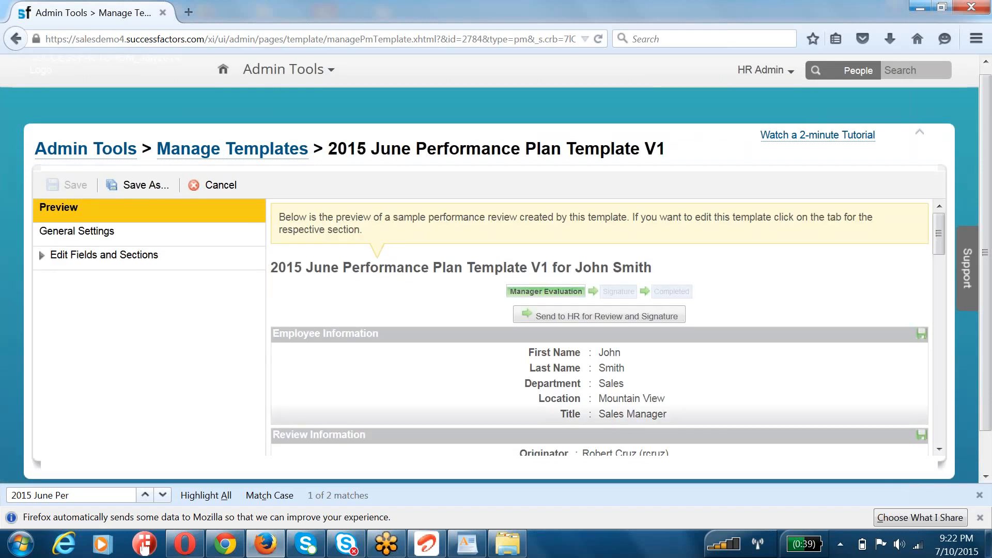
Step: Review the template's General Settings, including the name, description, route map and rating scale
{"action": "scroll", "coordinate": [137, 214], "scroll_direction": "down", "scroll_amount": 2}
{"action": "left_click", "coordinate": [119, 196]}
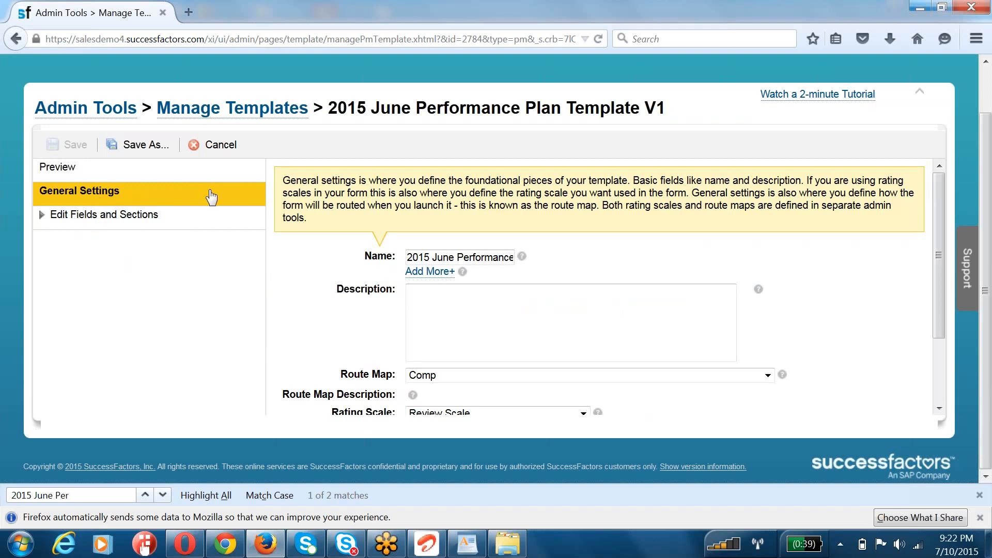
{"action": "left_click", "coordinate": [110, 216]}
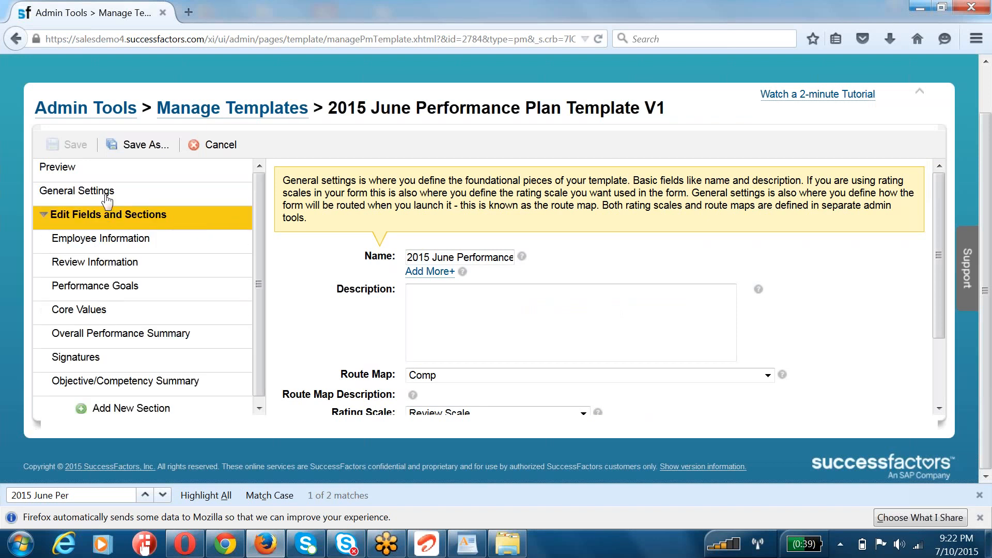
{"action": "left_click", "coordinate": [107, 198]}
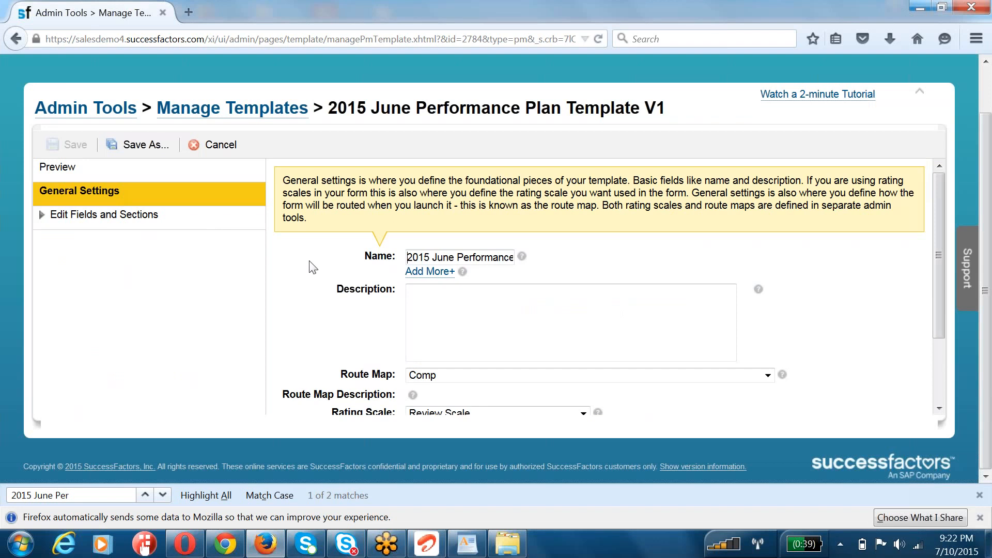
{"action": "scroll", "coordinate": [416, 222], "scroll_direction": "down", "scroll_amount": 1}
{"action": "left_click_drag", "start_coordinate": [416, 221], "coordinate": [560, 219]}
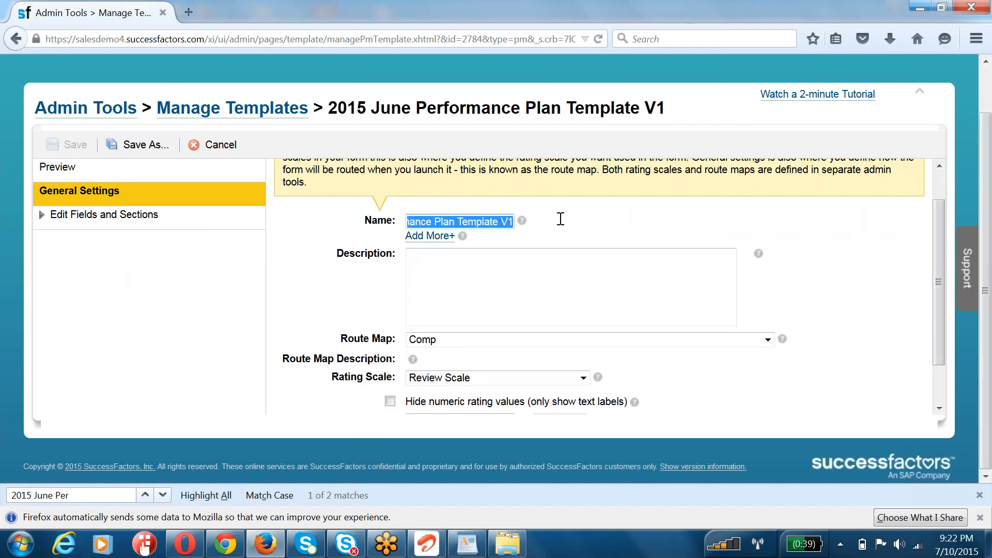
{"action": "left_click", "coordinate": [437, 269]}
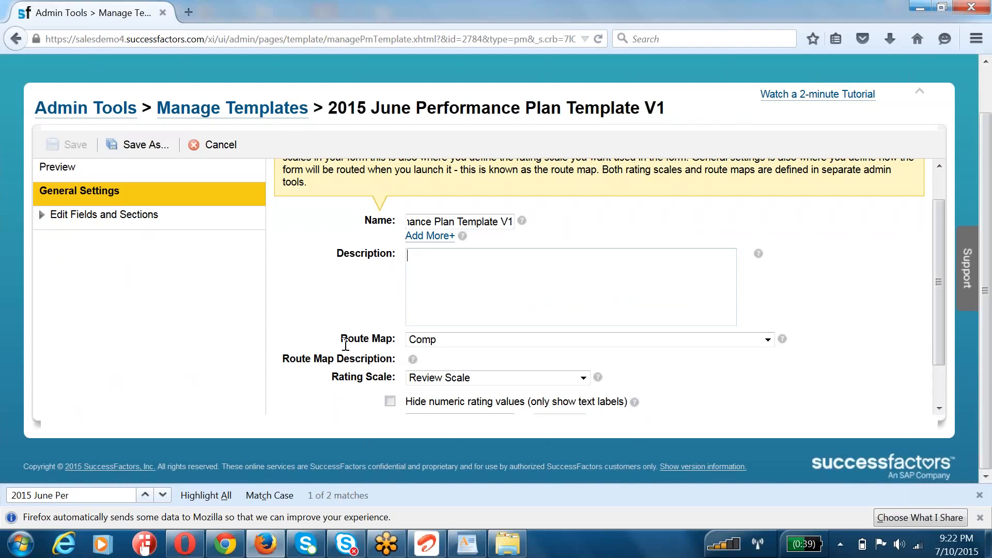
{"action": "left_click_drag", "start_coordinate": [340, 339], "coordinate": [396, 339]}
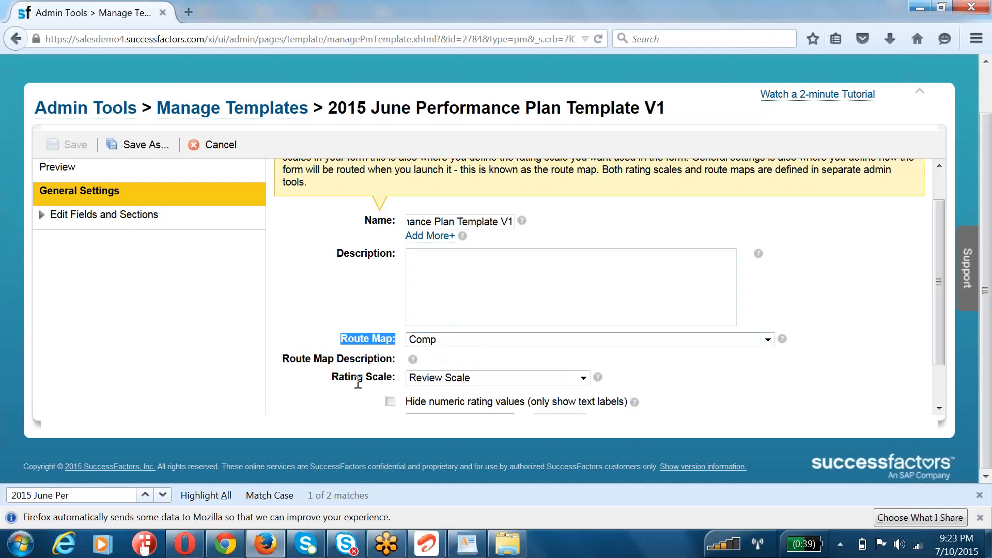
{"action": "left_click_drag", "start_coordinate": [333, 378], "coordinate": [402, 385]}
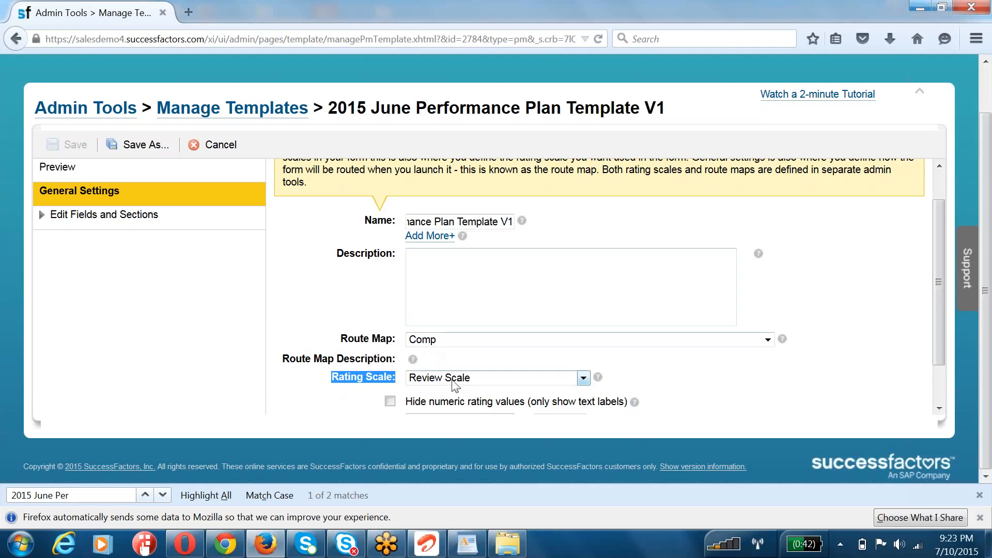
{"action": "scroll", "coordinate": [295, 354], "scroll_direction": "down", "scroll_amount": 2}
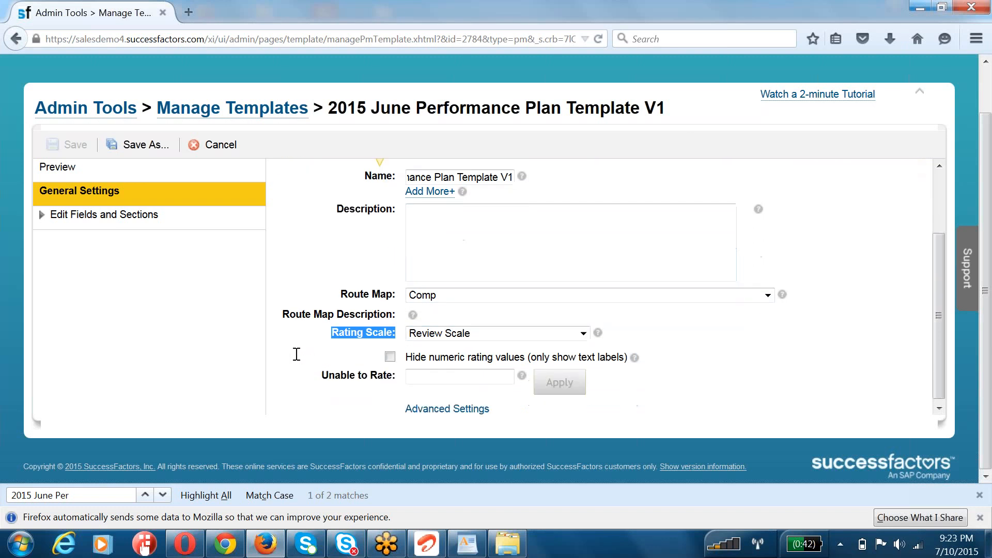
Step: In the Employee Information section, enable display of Username, Email, Gender, Manager, Job Code, Hire Date, Time Zone and Middle Name
{"action": "left_click", "coordinate": [118, 215]}
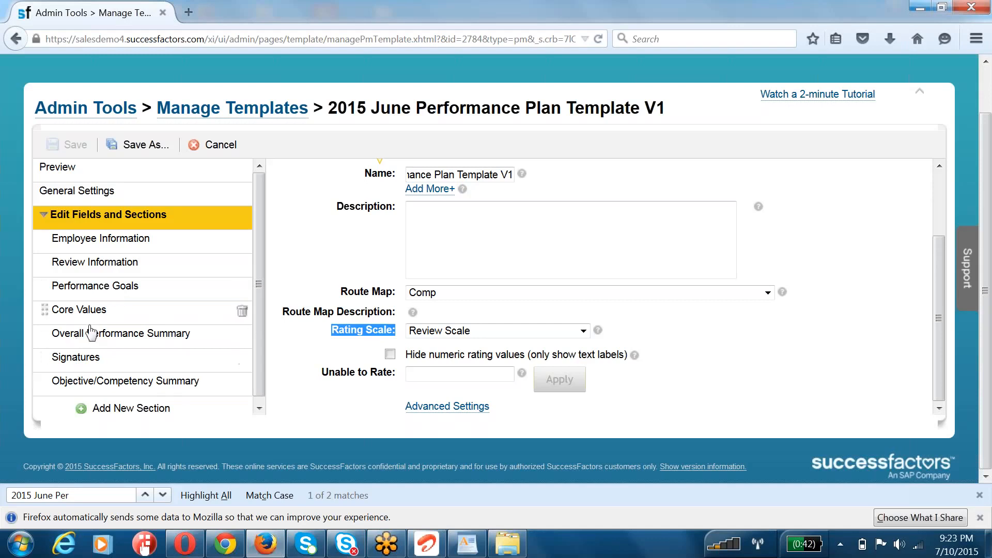
{"action": "scroll", "coordinate": [93, 380], "scroll_direction": "down", "scroll_amount": 1}
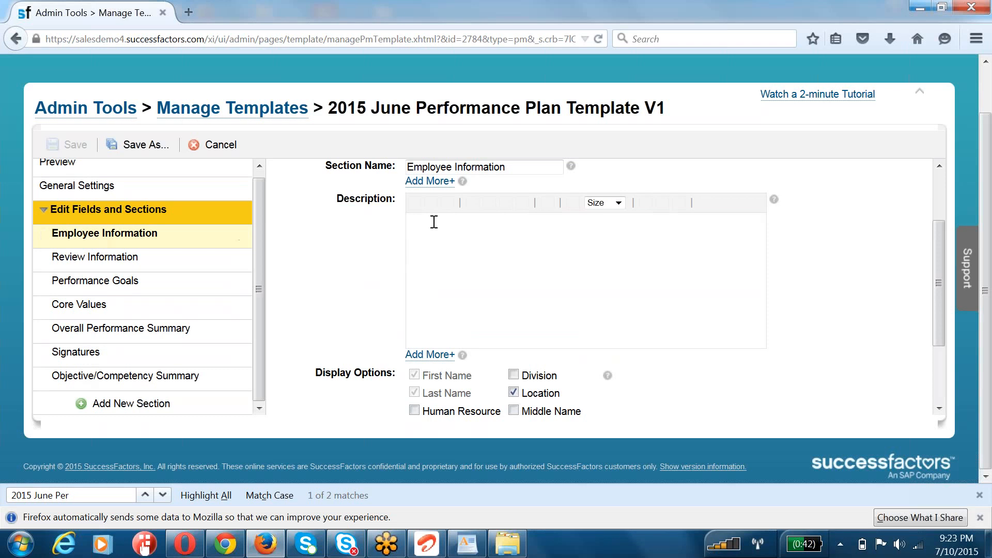
{"action": "left_click", "coordinate": [412, 226]}
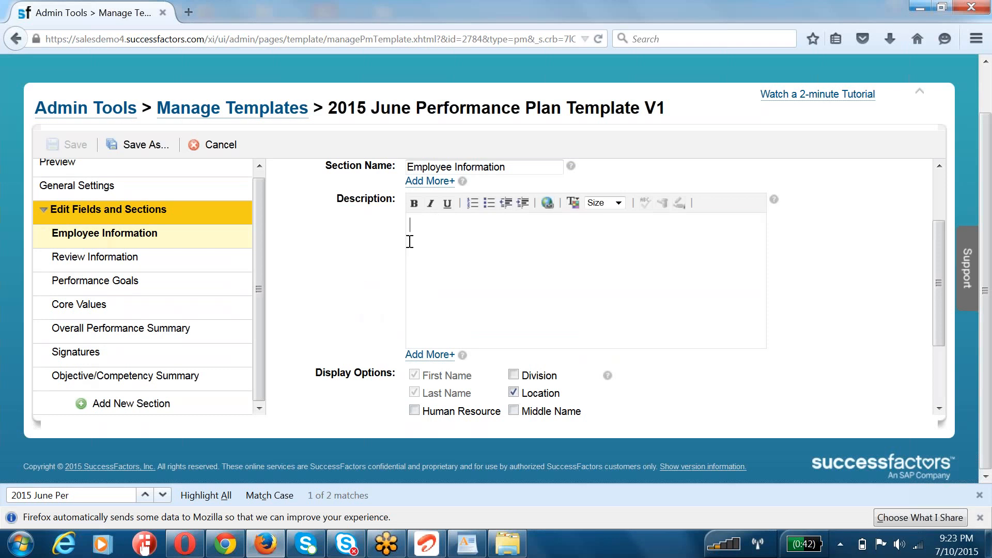
{"action": "scroll", "coordinate": [362, 270], "scroll_direction": "down", "scroll_amount": 3}
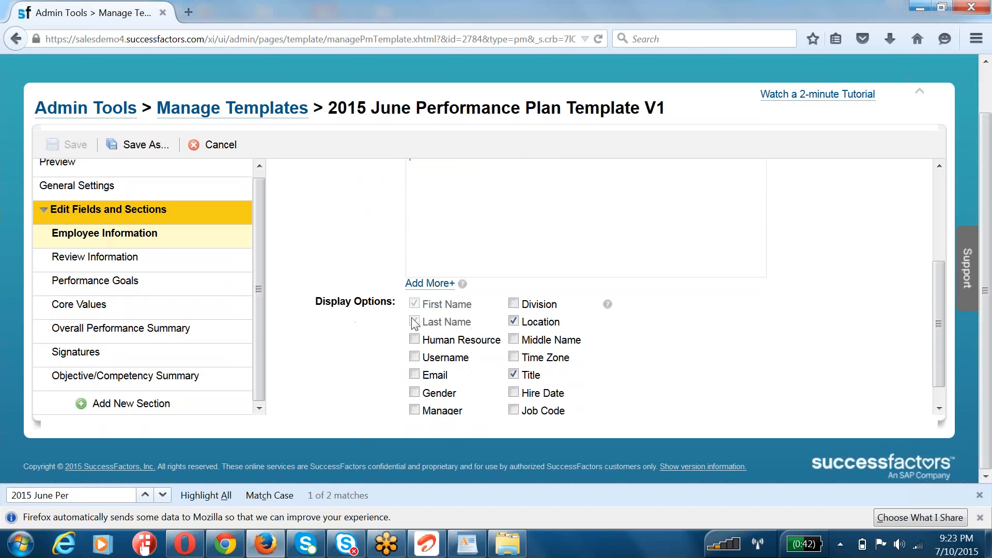
{"action": "left_click", "coordinate": [414, 356]}
{"action": "left_click", "coordinate": [414, 374]}
{"action": "left_click", "coordinate": [414, 391]}
{"action": "left_click", "coordinate": [413, 410]}
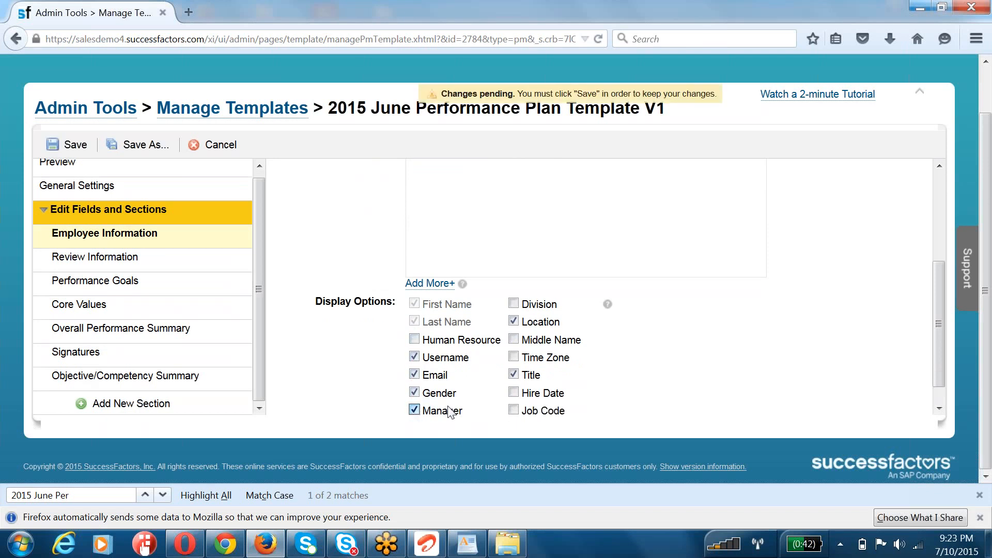
{"action": "left_click", "coordinate": [513, 410]}
{"action": "left_click", "coordinate": [513, 391]}
{"action": "left_click", "coordinate": [513, 357]}
{"action": "left_click", "coordinate": [513, 339]}
Step: Dismiss the description's localization dialog unchanged, save the Employee Information changes and preview the template
{"action": "left_click", "coordinate": [429, 284]}
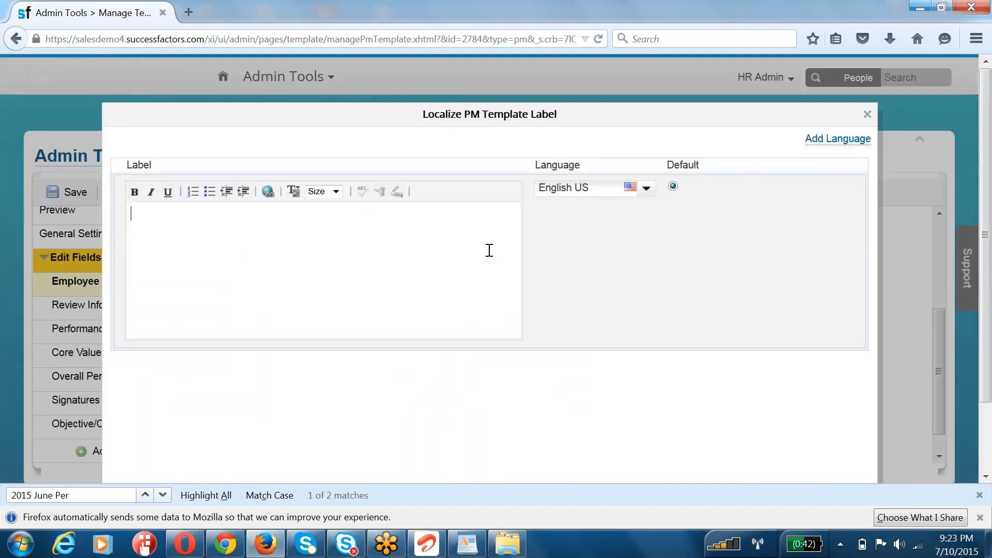
{"action": "left_click", "coordinate": [867, 116]}
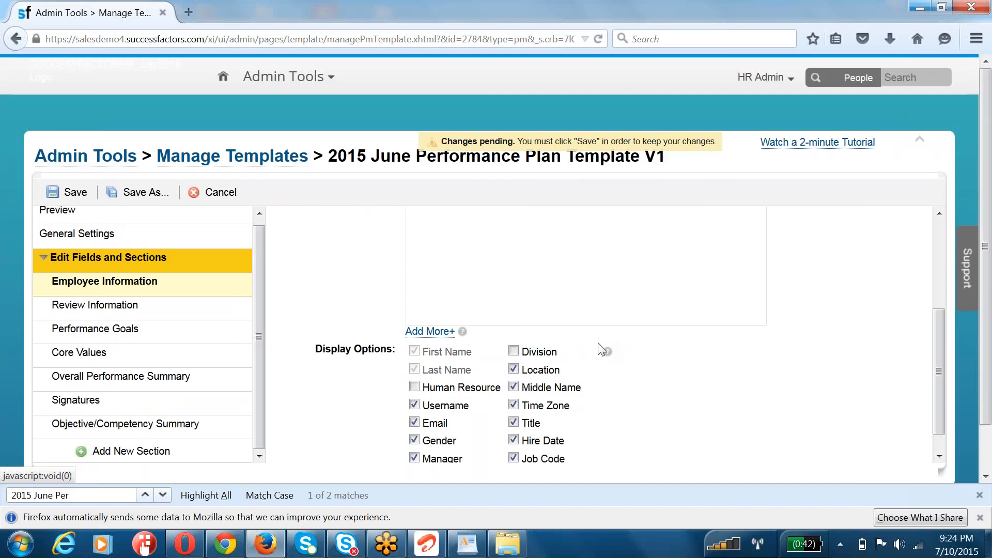
{"action": "left_click", "coordinate": [77, 192]}
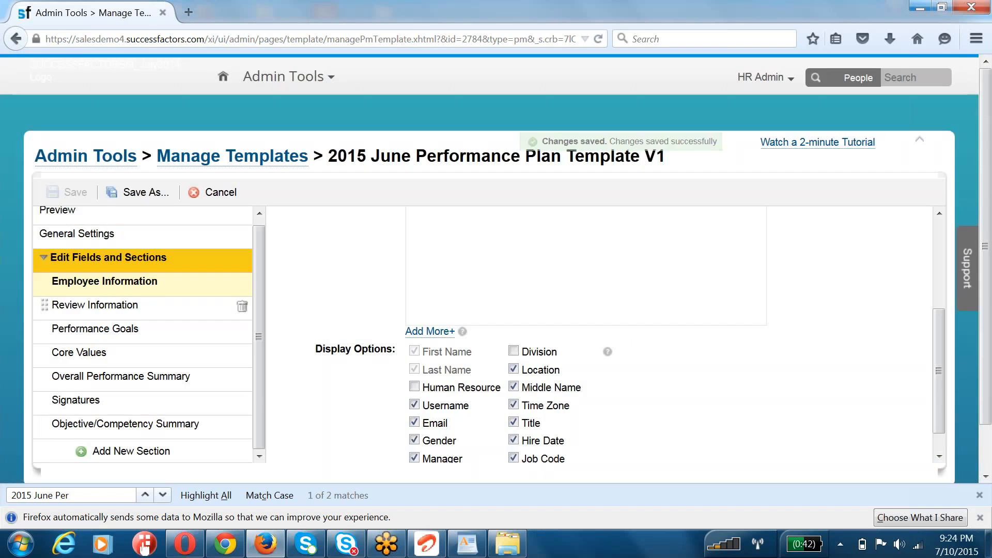
{"action": "left_click", "coordinate": [58, 211]}
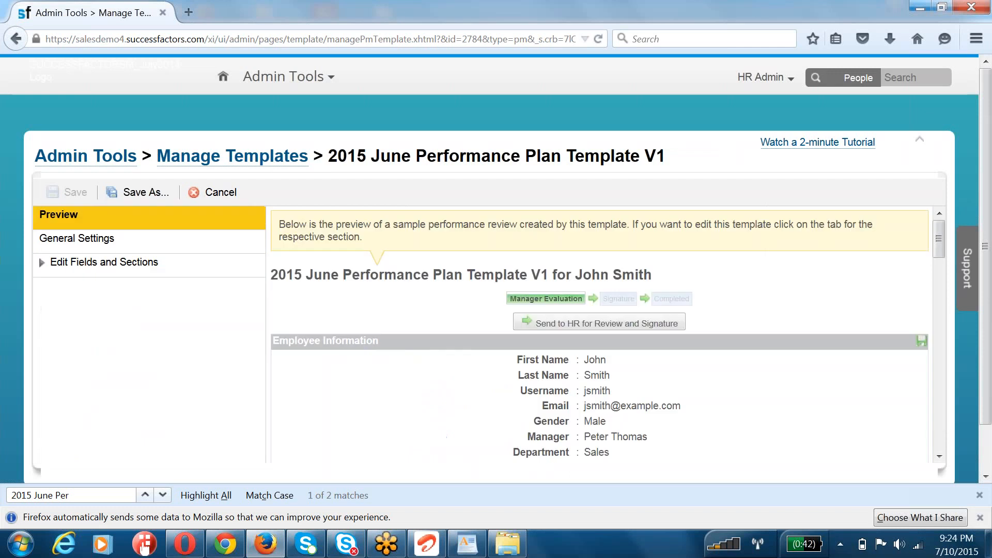
Step: Open the Review Information section for editing and look over its name and description
{"action": "left_click", "coordinate": [97, 263]}
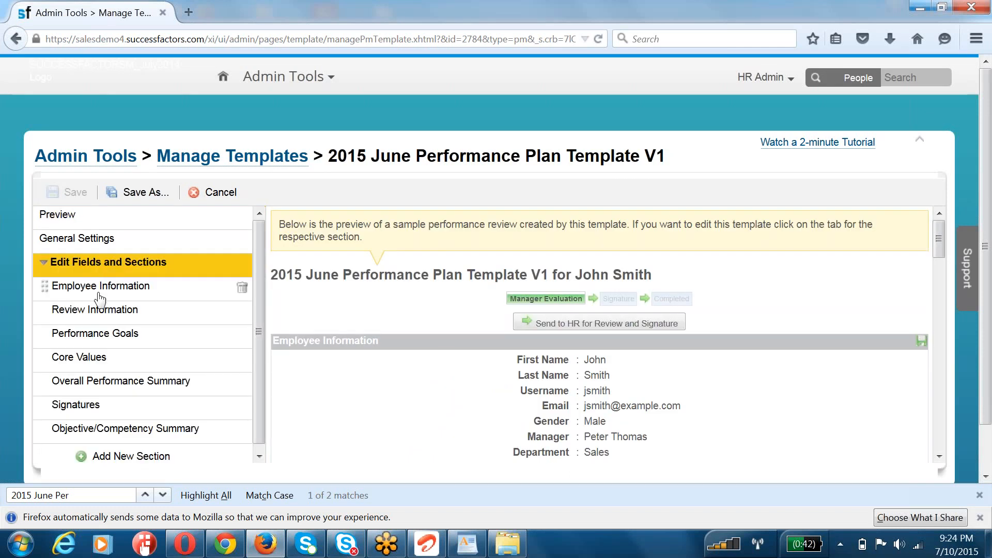
{"action": "left_click", "coordinate": [99, 310]}
{"action": "left_click", "coordinate": [452, 334]}
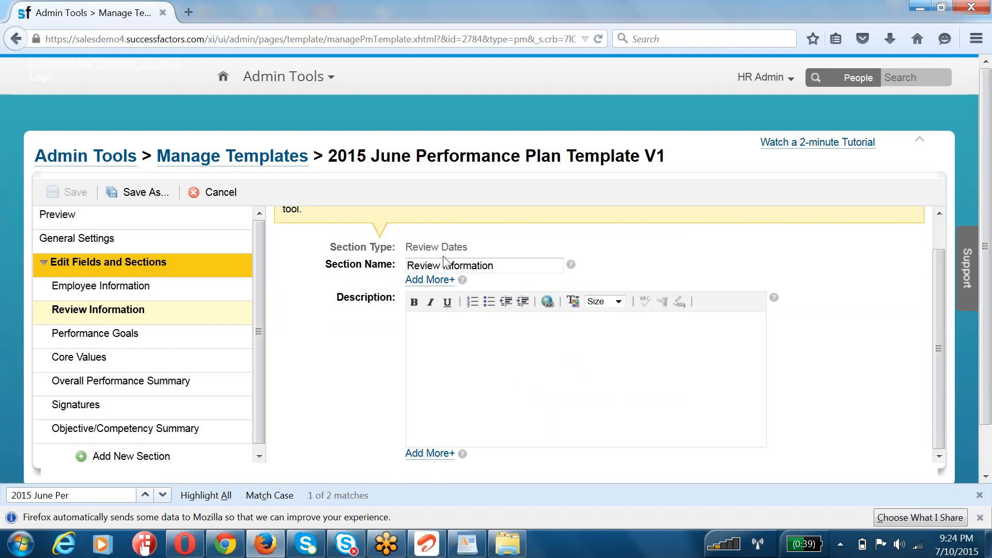
Step: Examine the Performance Goals section's goal plan link and check the ID of 2015 June Goal Plan Template in Provisioning in Chrome
{"action": "left_click", "coordinate": [141, 334]}
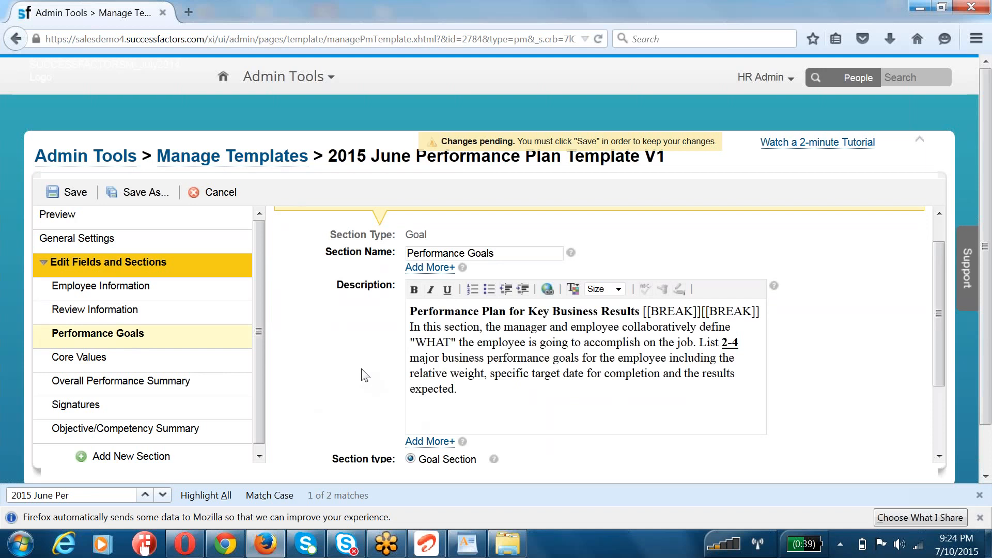
{"action": "scroll", "coordinate": [366, 375], "scroll_direction": "down", "scroll_amount": 3}
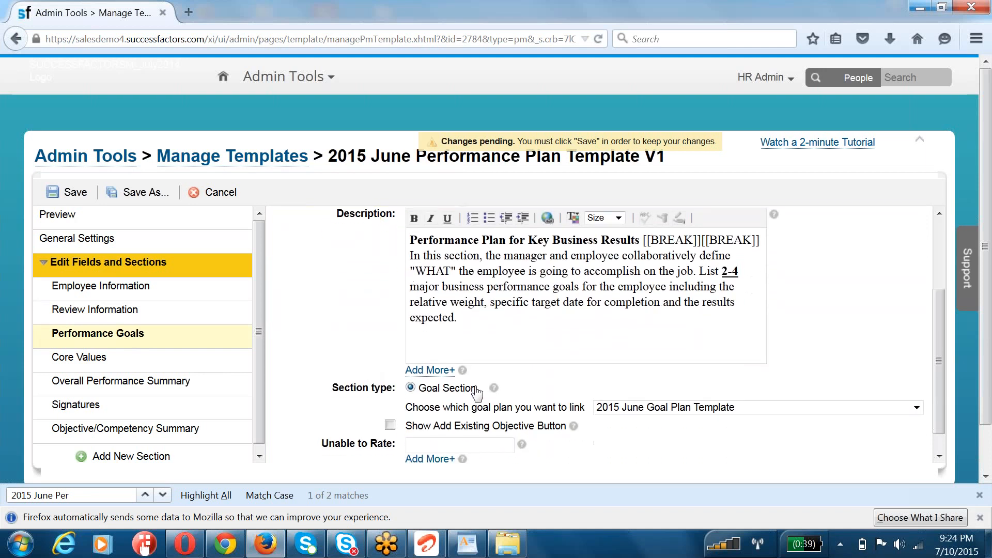
{"action": "left_click_drag", "start_coordinate": [413, 408], "coordinate": [587, 408]}
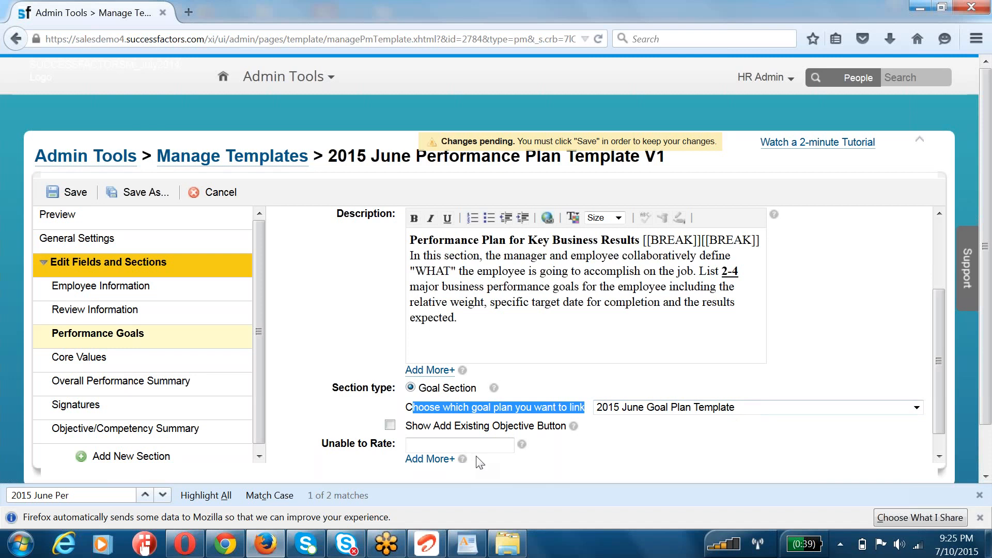
{"action": "left_click", "coordinate": [235, 540]}
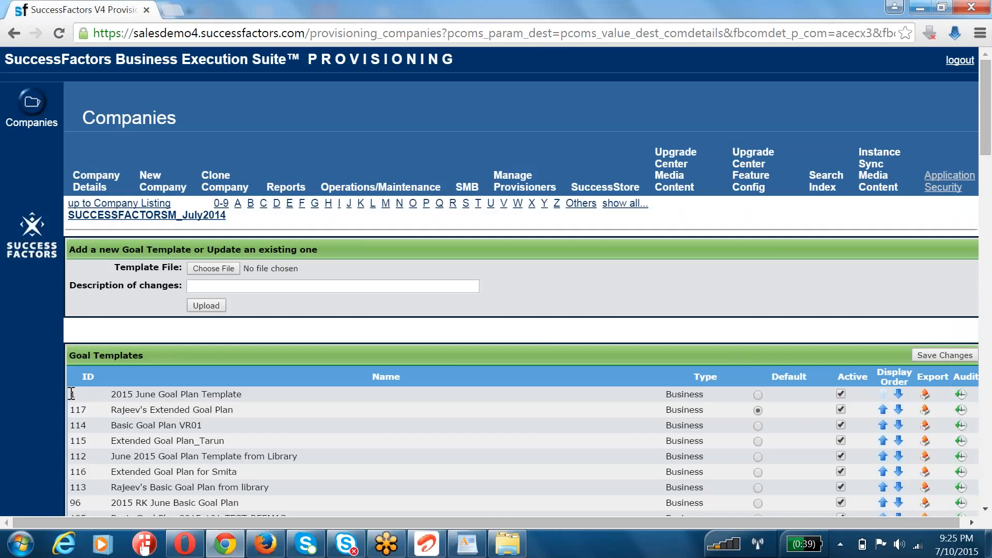
{"action": "double_click", "coordinate": [80, 394]}
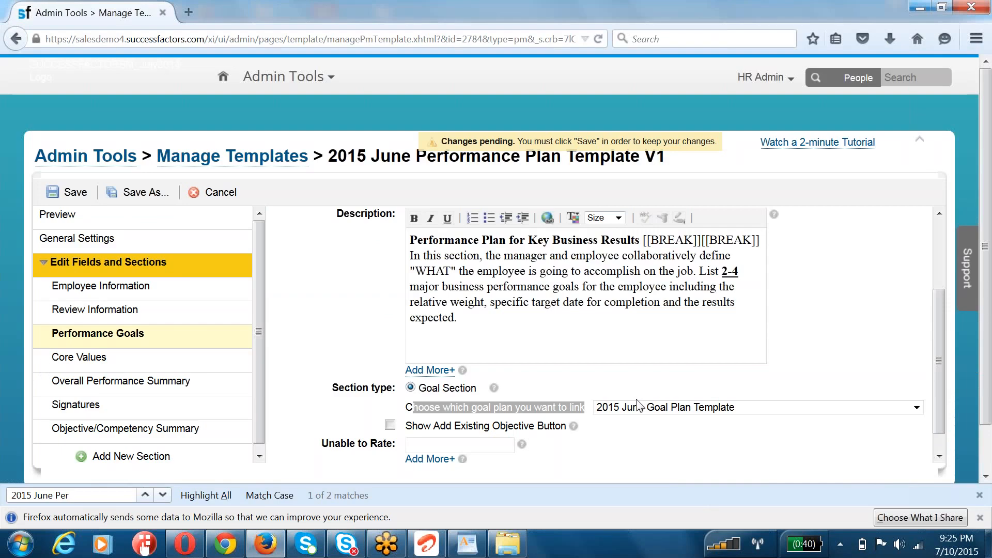
Step: Clear the goal plan linked to the Performance Goals section and choose 2015 June Goal Plan Template again
{"action": "left_click", "coordinate": [639, 405]}
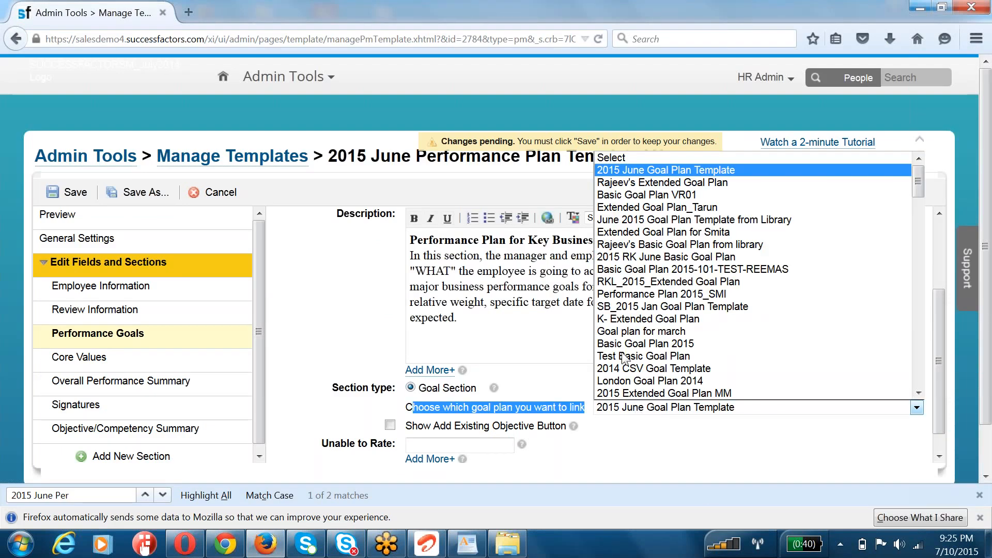
{"action": "left_click", "coordinate": [610, 158]}
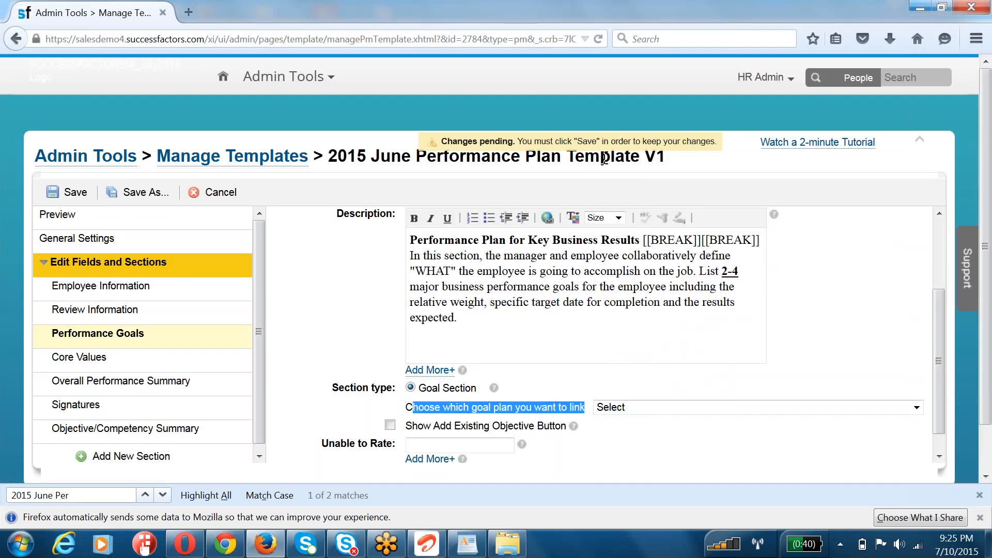
{"action": "left_click", "coordinate": [659, 409]}
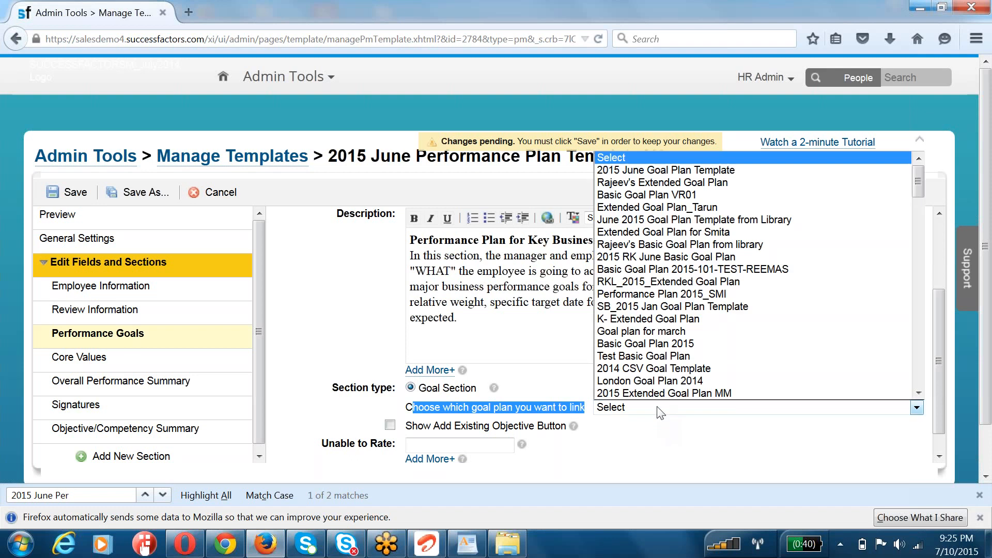
{"action": "left_click", "coordinate": [647, 175]}
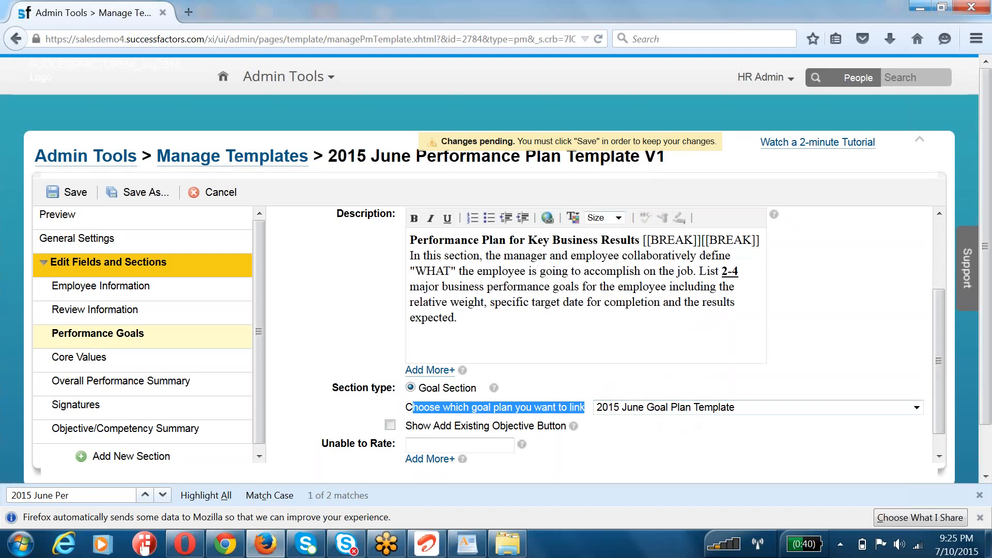
Step: Set the Core Values section type to Job Specific and remove its custom competencies
{"action": "left_click", "coordinate": [164, 358]}
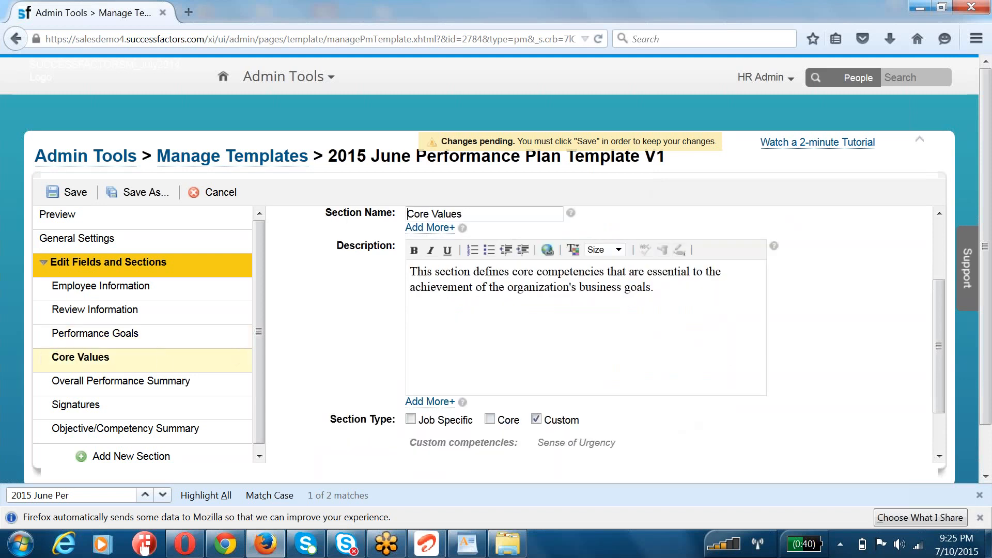
{"action": "left_click", "coordinate": [411, 419]}
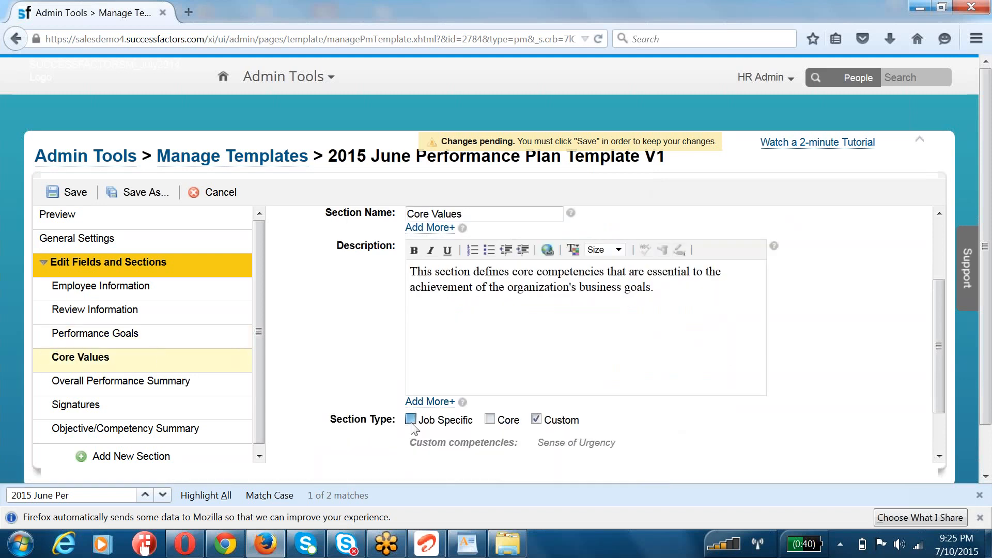
{"action": "left_click", "coordinate": [538, 419]}
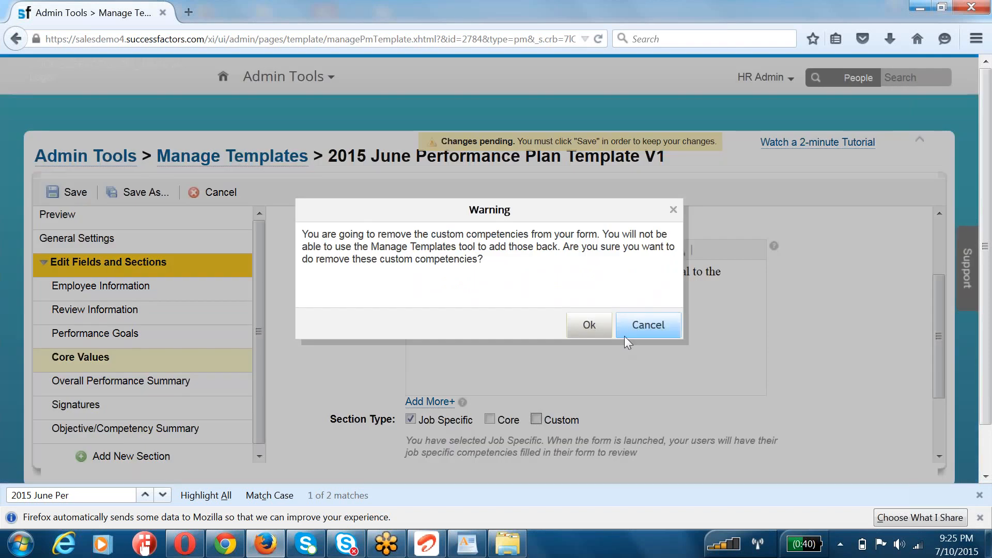
{"action": "left_click", "coordinate": [589, 326]}
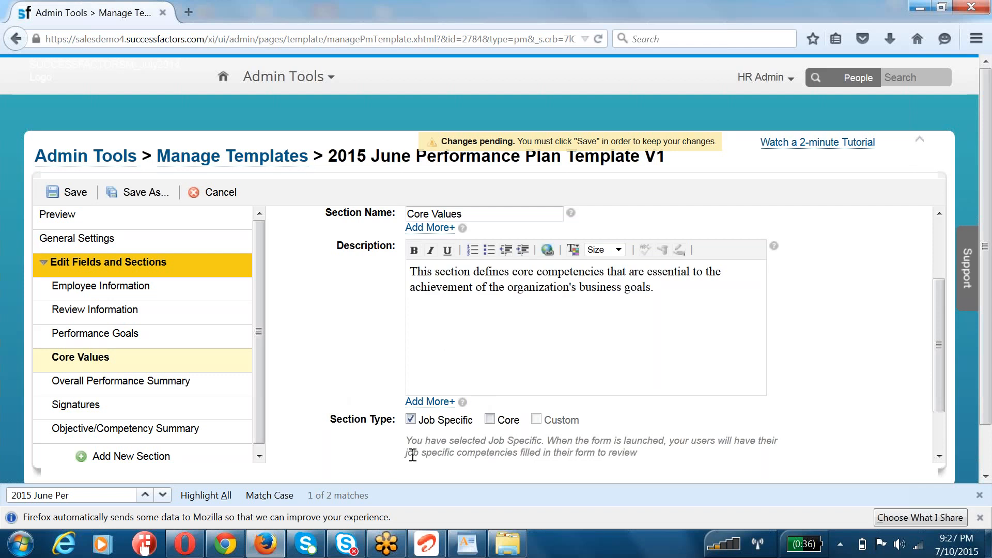
Step: Set the Overall Performance Summary weights to 70 for Performance Goals and 30 for Core Values, and save the template
{"action": "scroll", "coordinate": [413, 455], "scroll_direction": "down", "scroll_amount": 1}
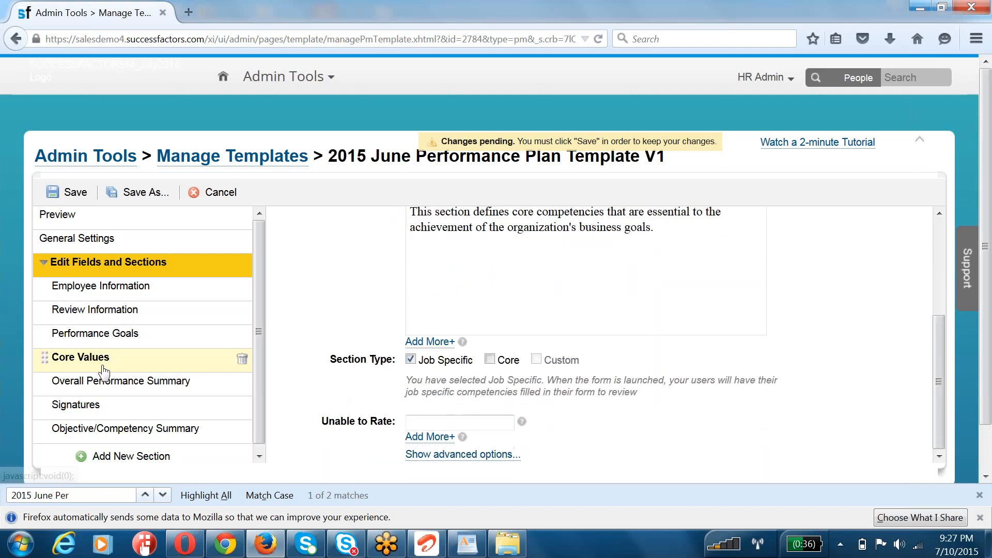
{"action": "left_click", "coordinate": [80, 385]}
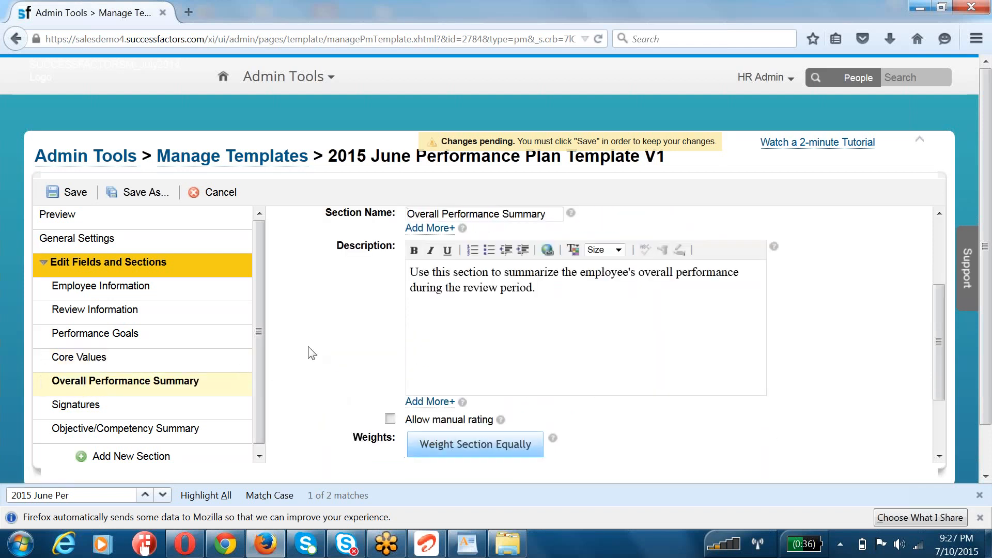
{"action": "scroll", "coordinate": [383, 377], "scroll_direction": "down", "scroll_amount": 3}
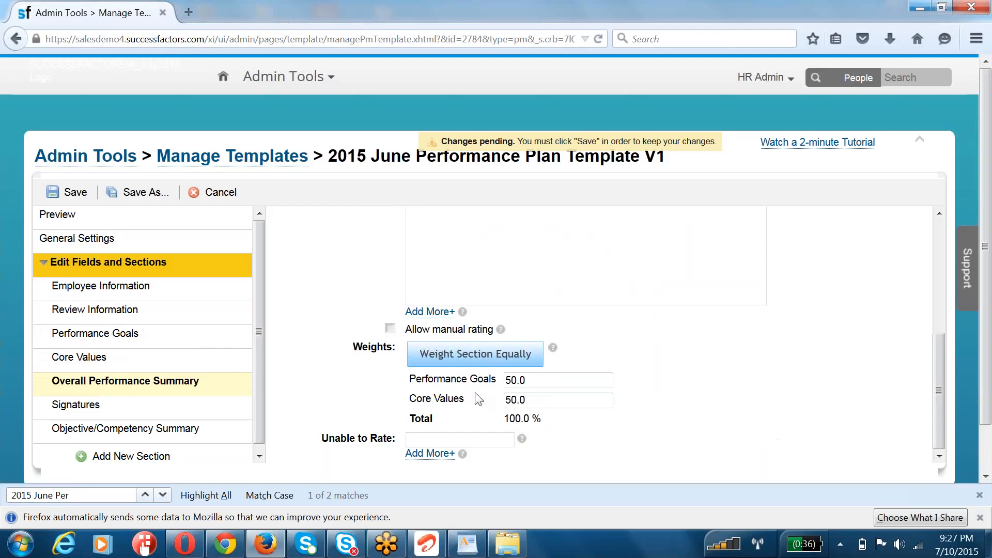
{"action": "left_click", "coordinate": [542, 398]}
{"action": "left_click", "coordinate": [543, 379]}
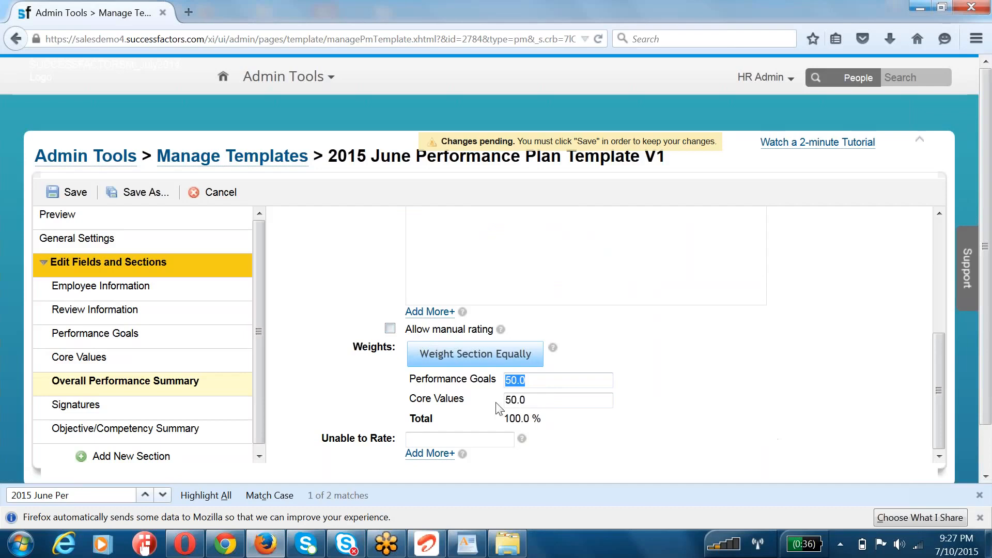
{"action": "left_click", "coordinate": [544, 402]}
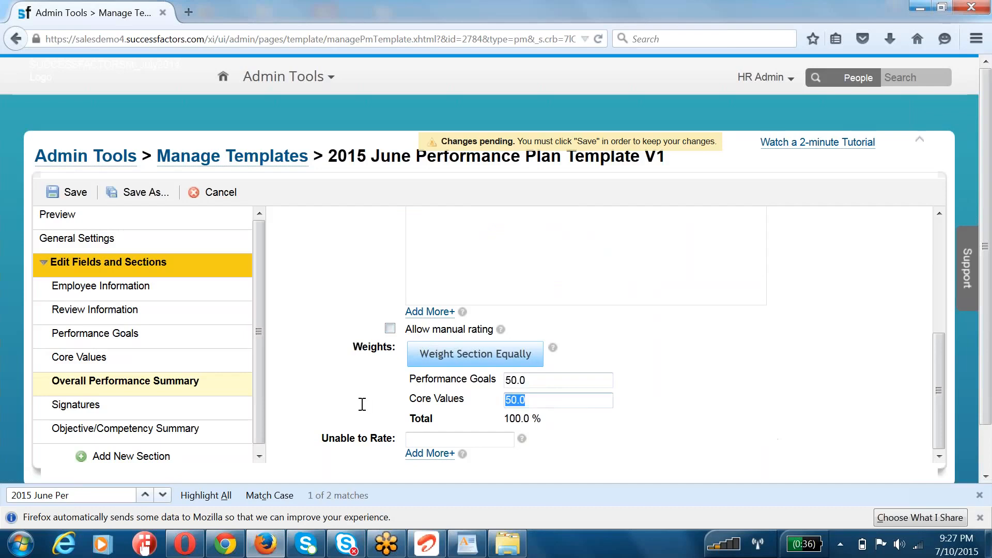
{"action": "type", "text": "30"}
{"action": "key", "text": "shift+Tab"}
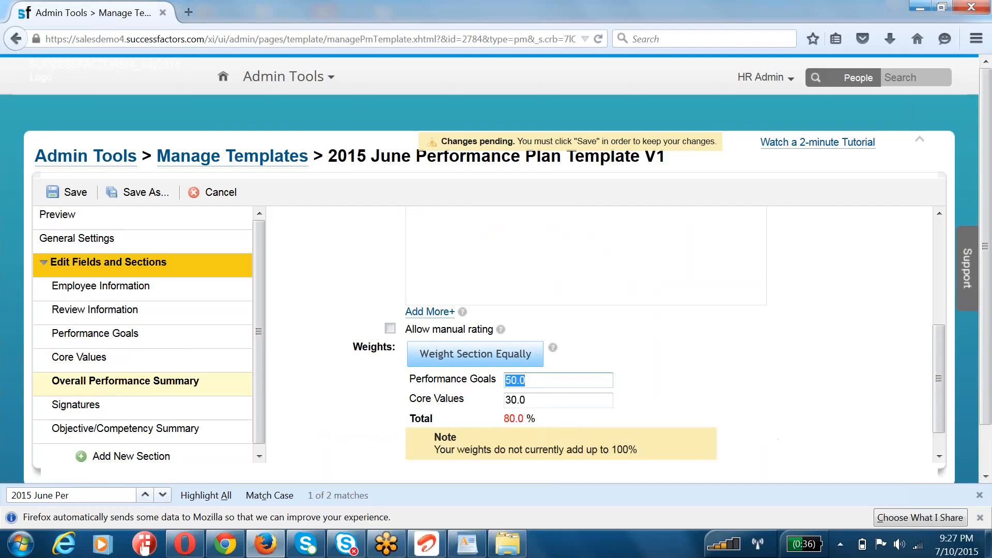
{"action": "type", "text": "70"}
{"action": "left_click", "coordinate": [763, 358]}
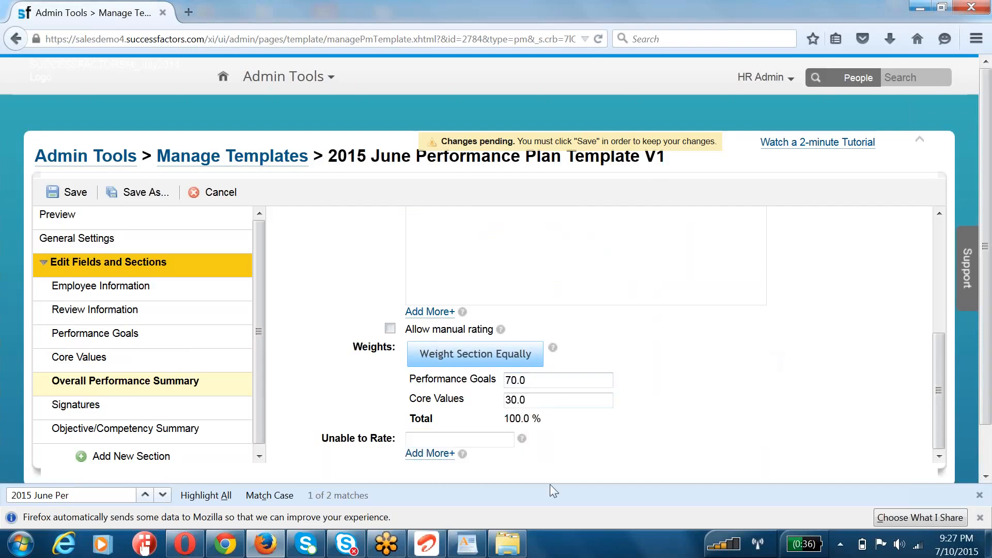
{"action": "left_click", "coordinate": [73, 192]}
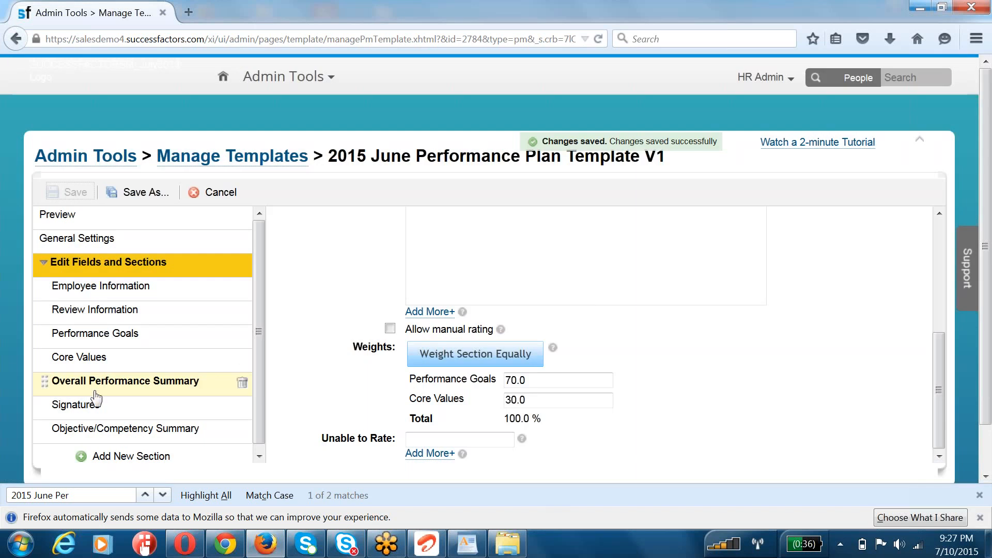
Step: Look over the Signatures and Objective/Competency Summary sections and check the section weights in the template preview
{"action": "left_click", "coordinate": [89, 409]}
{"action": "left_click", "coordinate": [123, 431]}
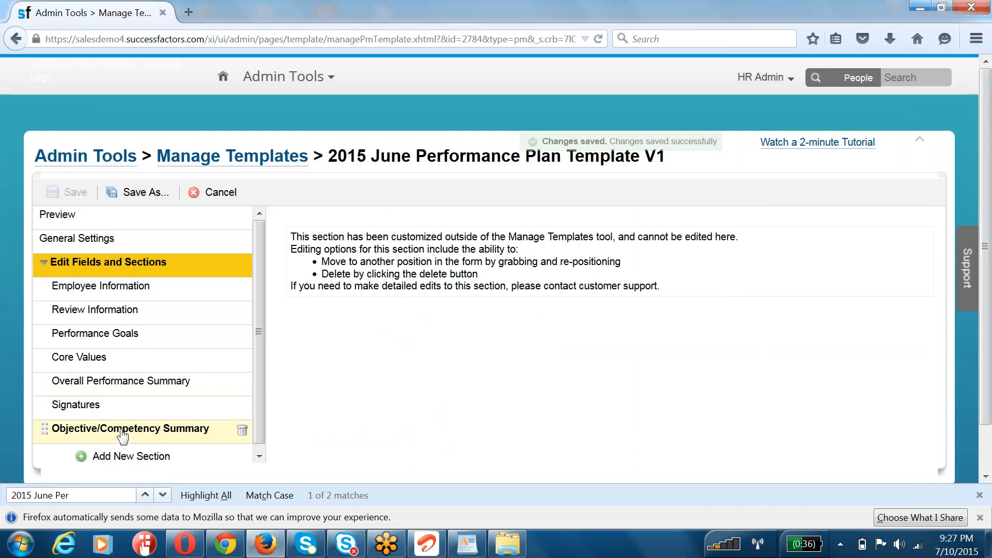
{"action": "left_click_drag", "start_coordinate": [304, 238], "coordinate": [523, 286]}
{"action": "left_click", "coordinate": [57, 214]}
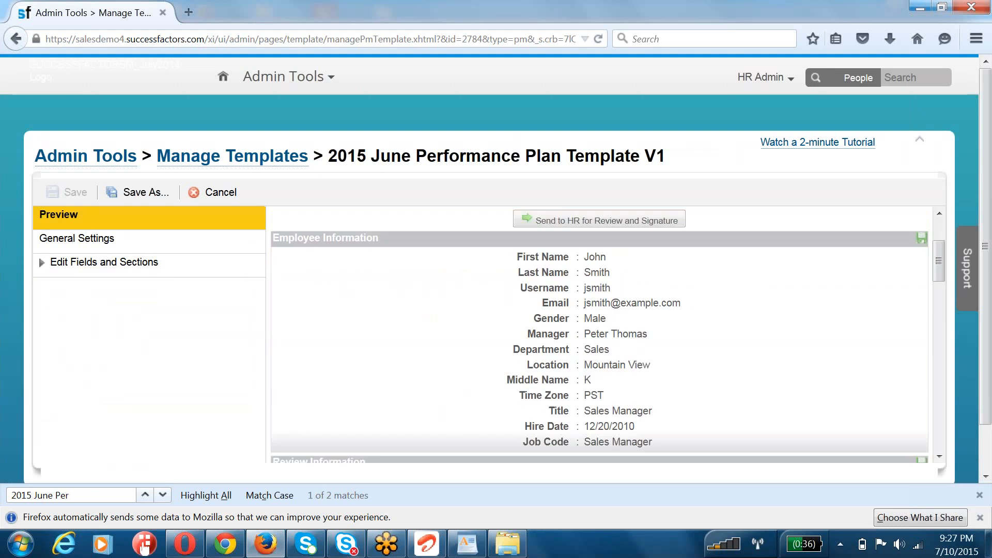
{"action": "scroll", "coordinate": [546, 285], "scroll_direction": "down", "scroll_amount": 20}
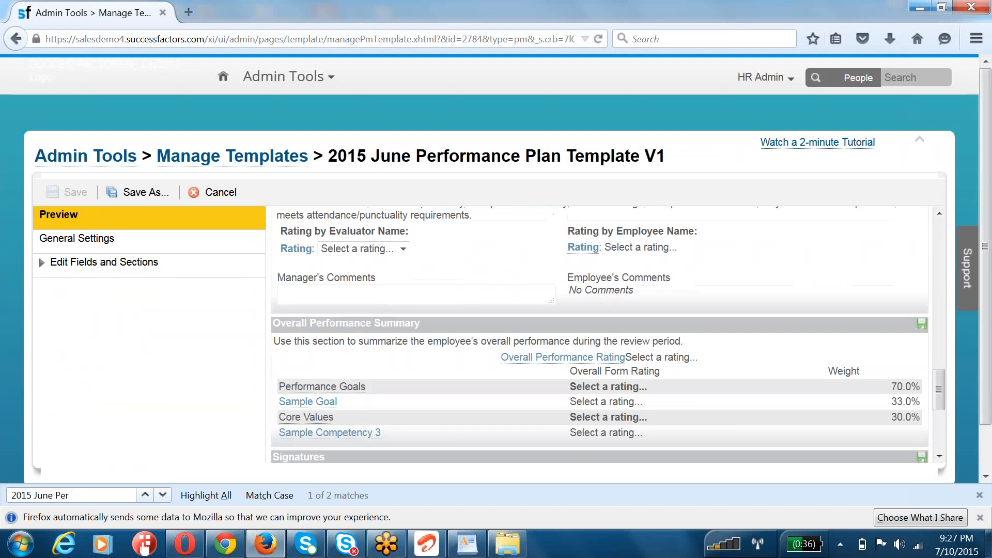
Step: Return to editing the template's sections and add a new section of type Additional Comments
{"action": "left_click", "coordinate": [109, 264]}
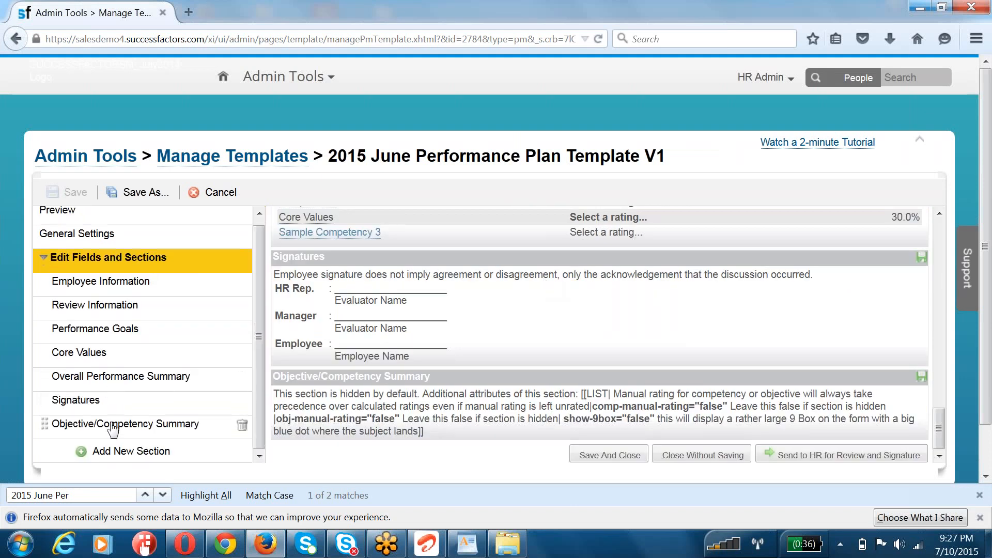
{"action": "left_click", "coordinate": [113, 425]}
{"action": "scroll", "coordinate": [474, 375], "scroll_direction": "down", "scroll_amount": 2}
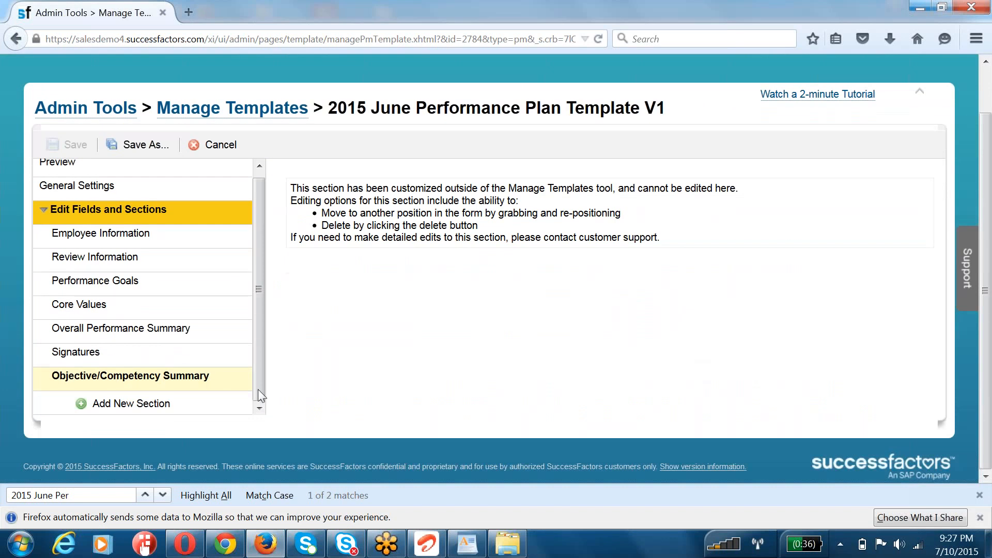
{"action": "left_click", "coordinate": [103, 408]}
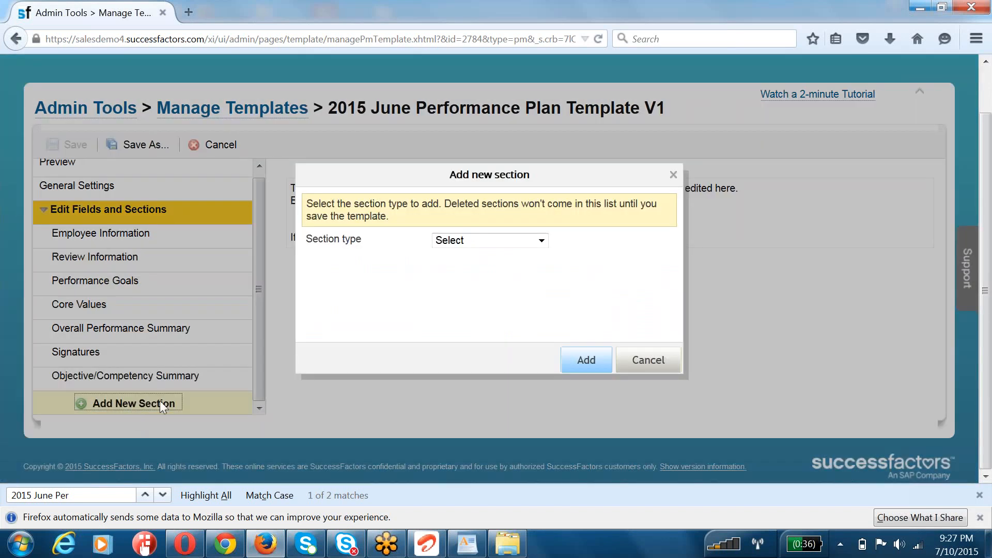
{"action": "left_click", "coordinate": [461, 241]}
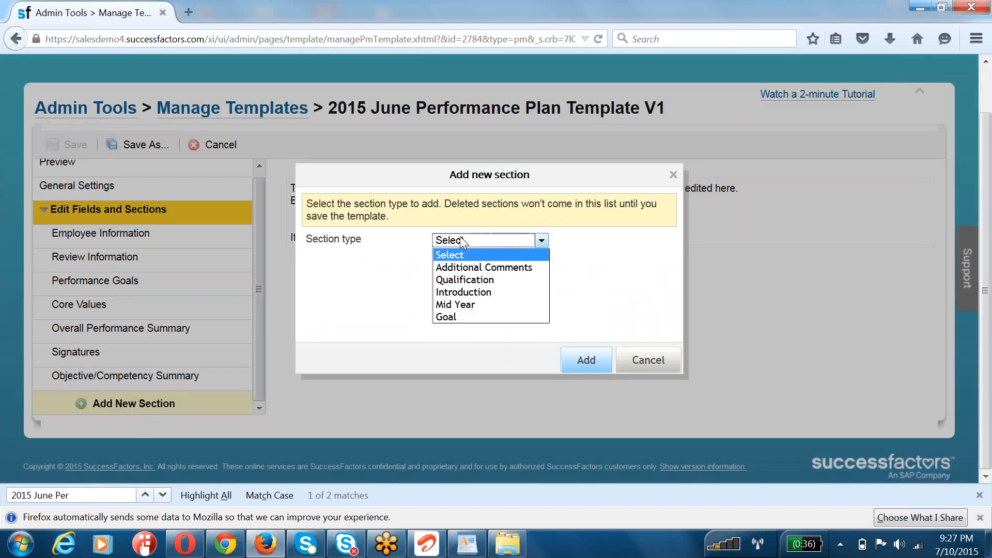
{"action": "left_click", "coordinate": [465, 268]}
{"action": "left_click", "coordinate": [582, 359]}
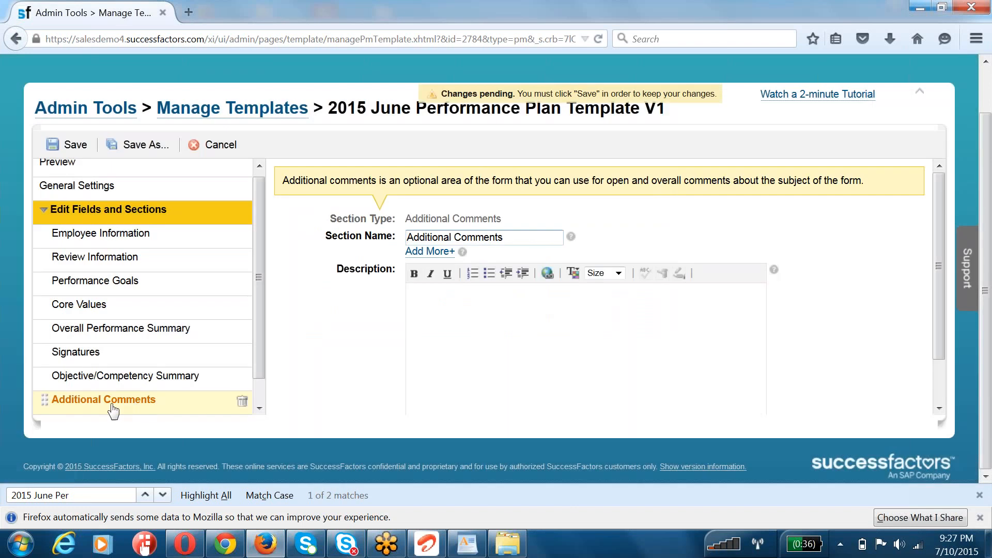
Step: Add a new section of type Introduction to the template
{"action": "scroll", "coordinate": [230, 413], "scroll_direction": "down", "scroll_amount": 1}
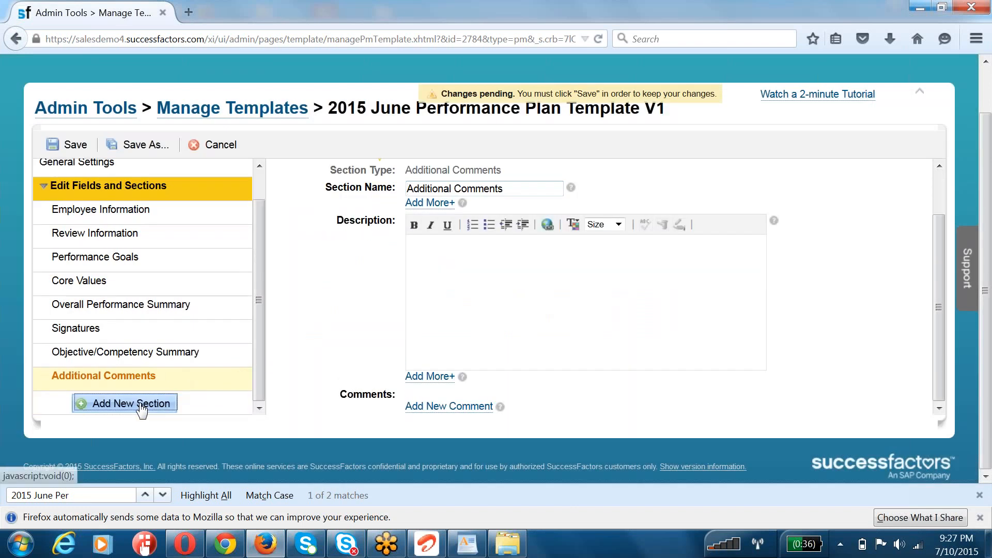
{"action": "left_click", "coordinate": [134, 403]}
{"action": "left_click", "coordinate": [497, 240]}
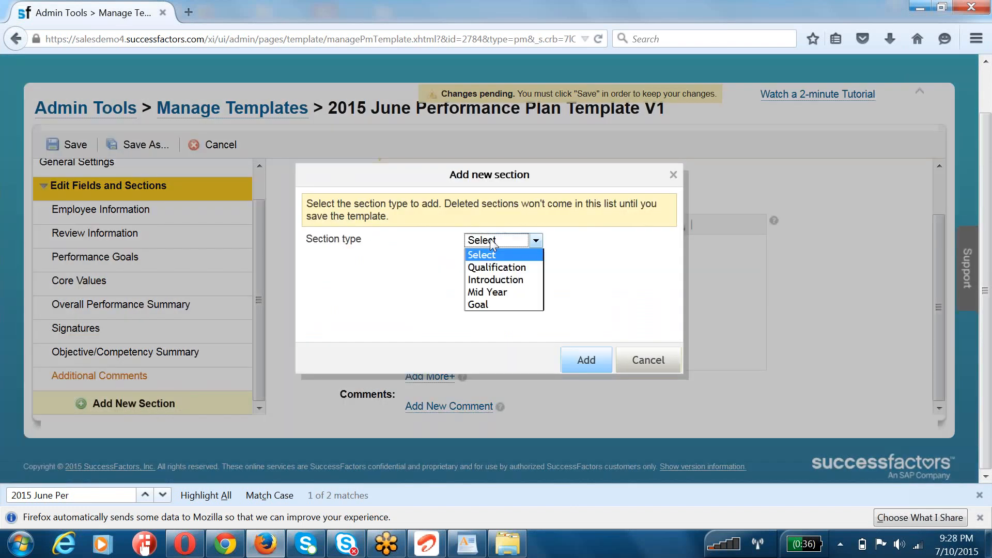
{"action": "left_click", "coordinate": [494, 279]}
{"action": "left_click", "coordinate": [586, 369]}
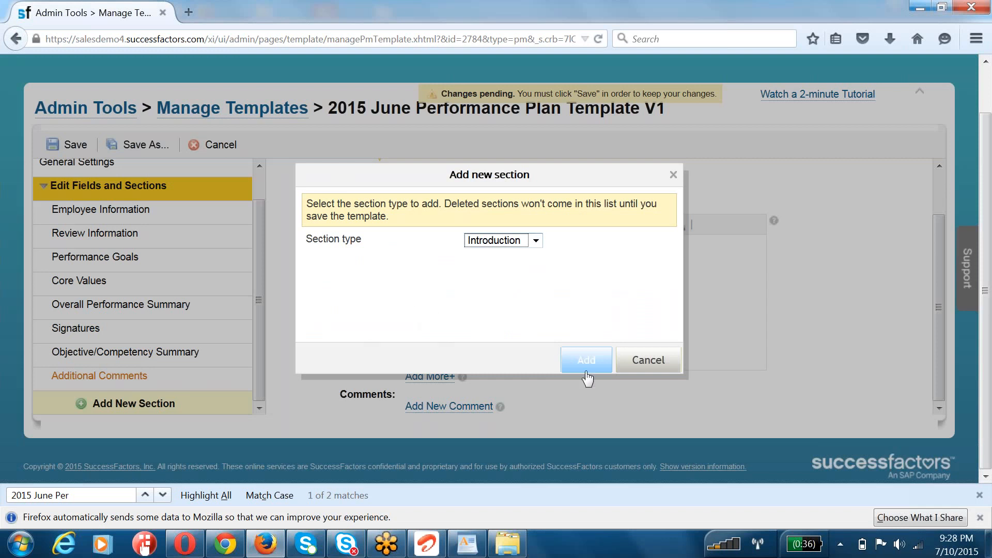
Step: Add a new section of type Qualification to the template and save the changes
{"action": "scroll", "coordinate": [155, 396], "scroll_direction": "down", "scroll_amount": 1}
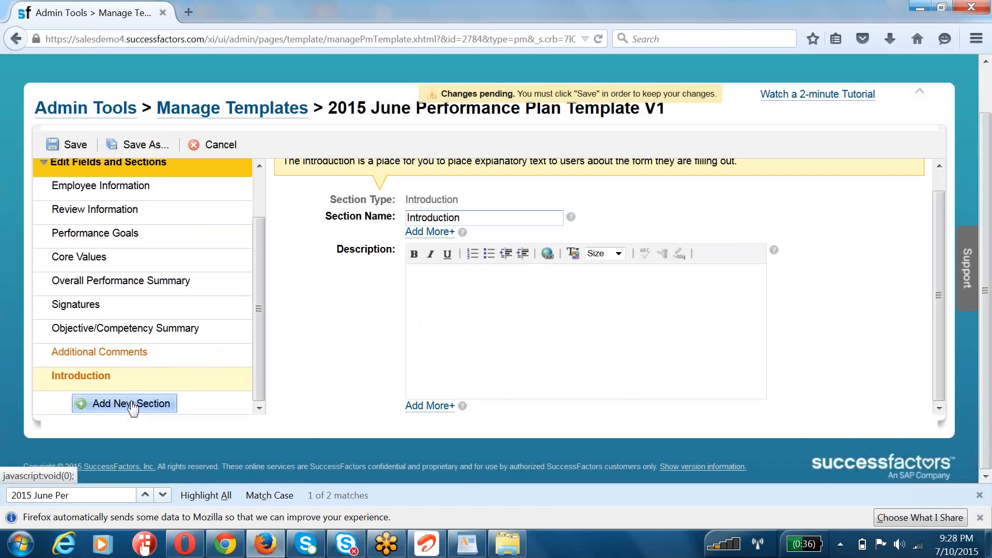
{"action": "left_click", "coordinate": [133, 404]}
{"action": "left_click", "coordinate": [494, 241]}
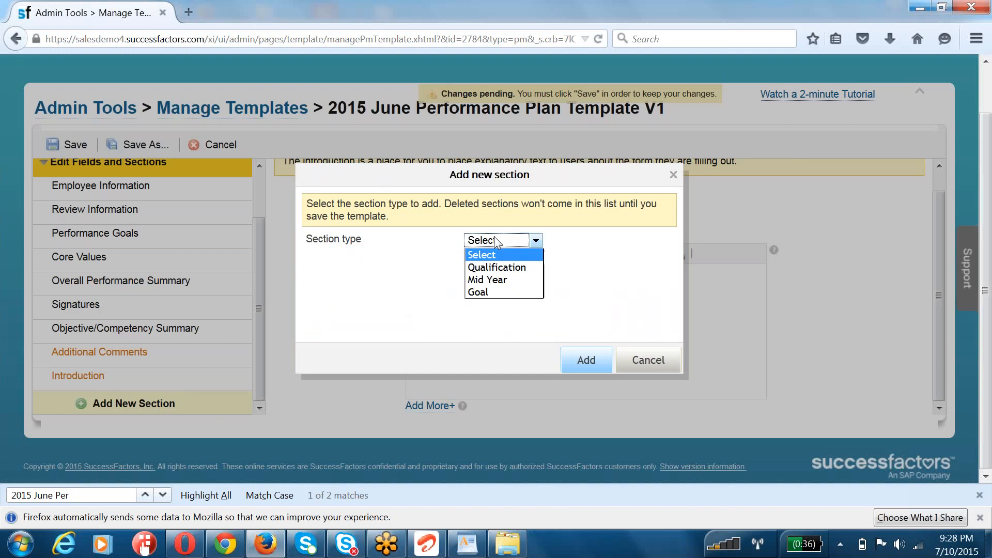
{"action": "left_click", "coordinate": [495, 268]}
{"action": "left_click", "coordinate": [579, 361]}
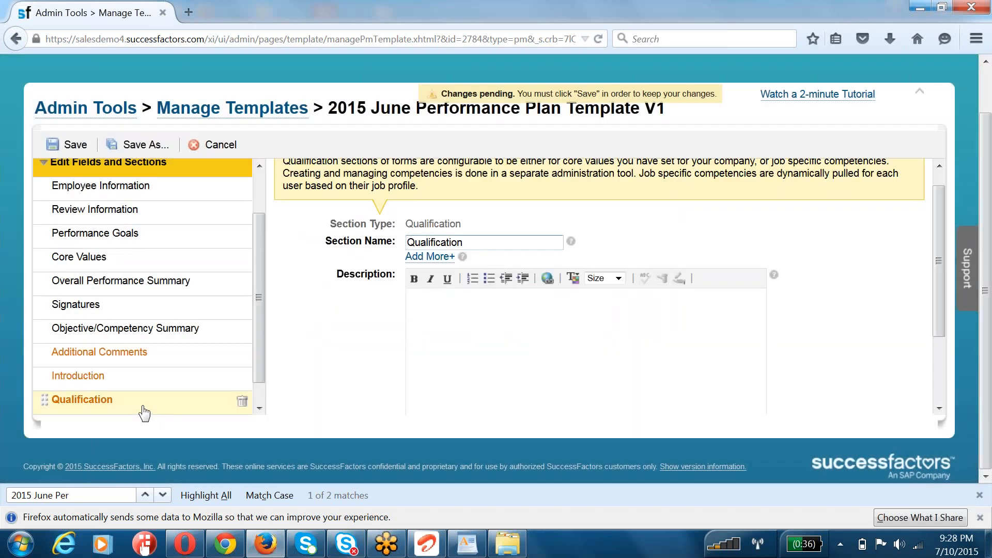
{"action": "scroll", "coordinate": [380, 293], "scroll_direction": "down", "scroll_amount": 3}
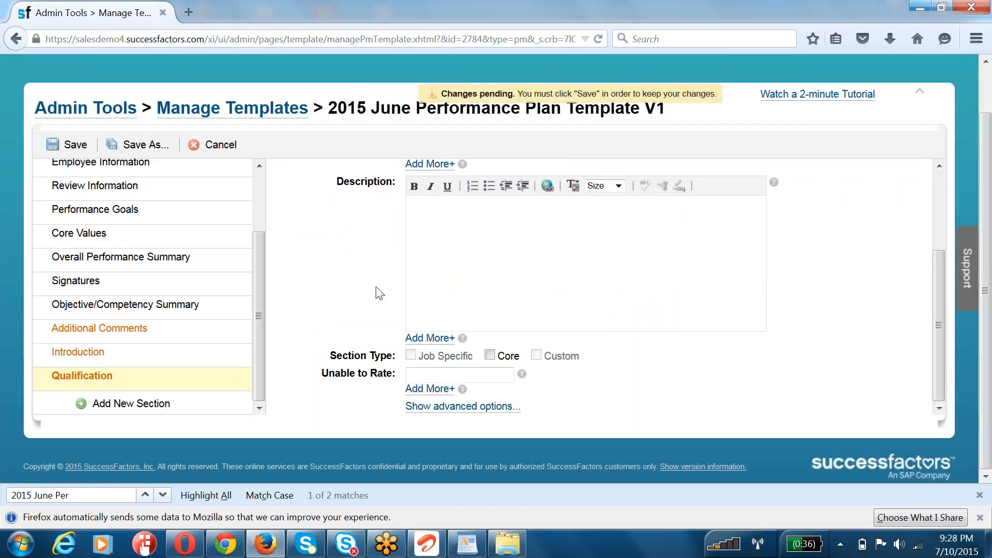
{"action": "left_click", "coordinate": [77, 145]}
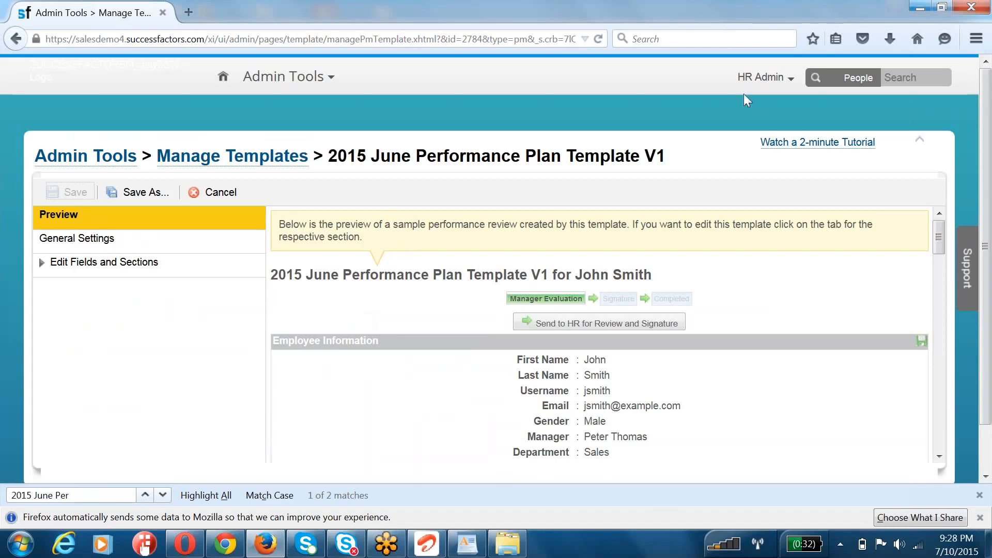
Step: Return to the Admin Tools home page and dismiss the browser's find bar and data-sharing notice
{"action": "left_click", "coordinate": [102, 162]}
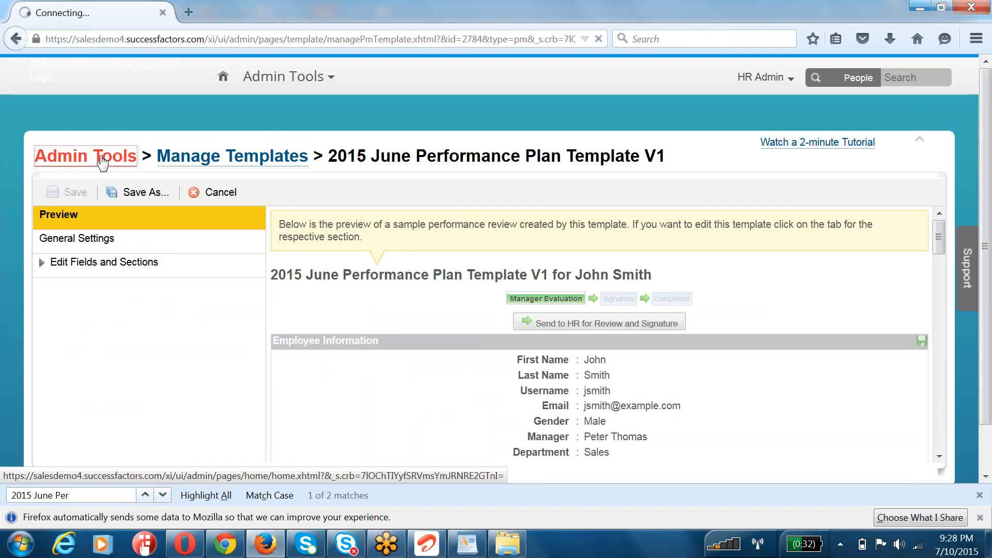
{"action": "left_click_drag", "start_coordinate": [666, 156], "coordinate": [326, 158]}
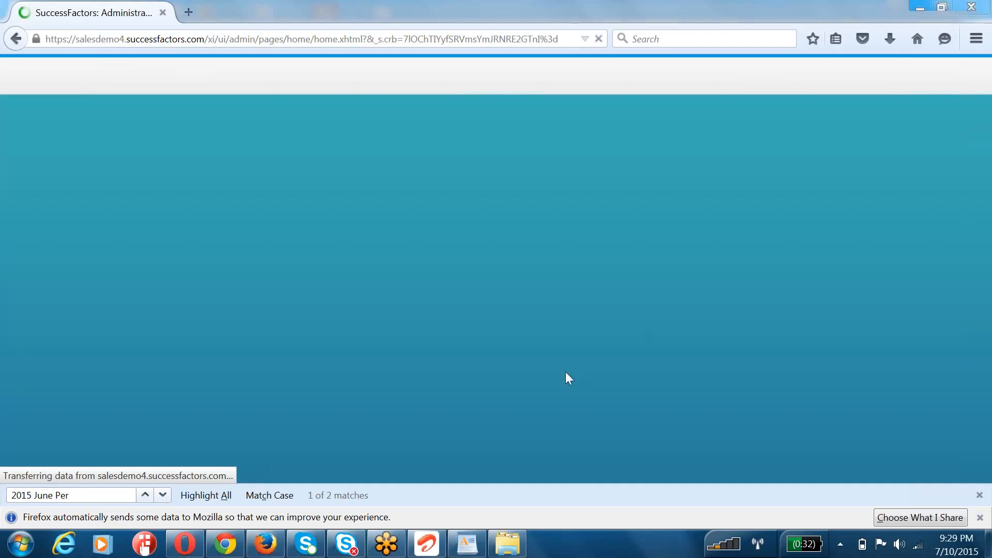
{"action": "left_click", "coordinate": [979, 495]}
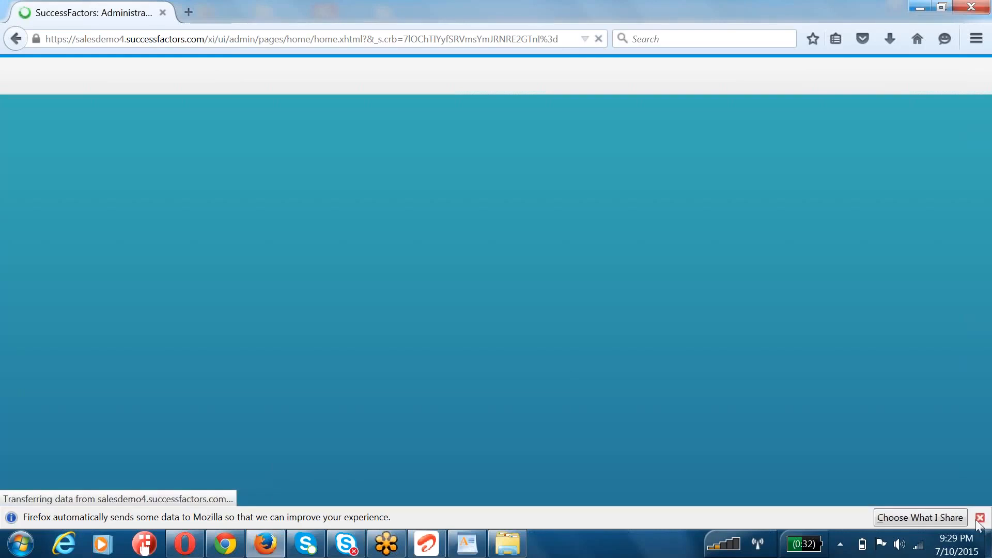
{"action": "left_click", "coordinate": [980, 518]}
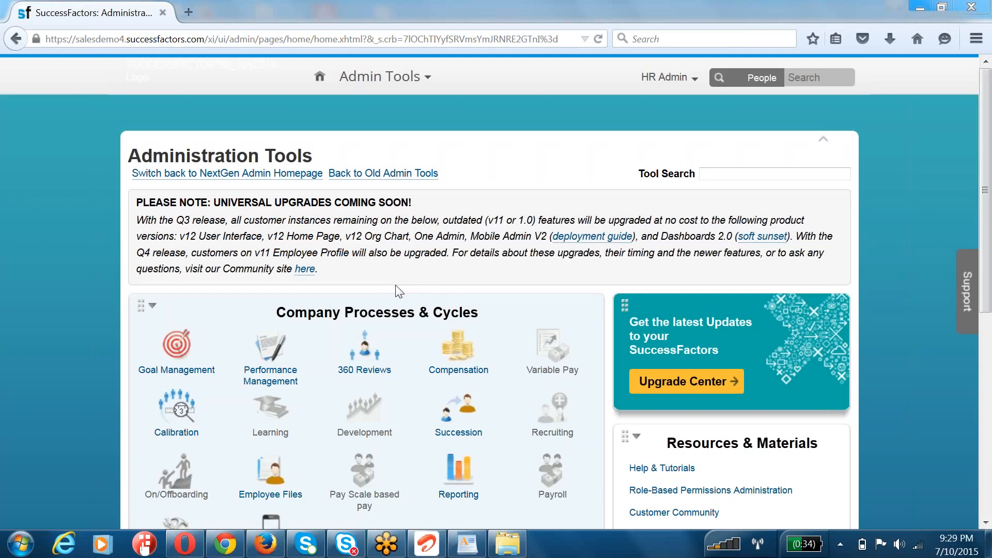
Step: Open Launch Forms from the Performance Management tools
{"action": "left_click", "coordinate": [279, 352]}
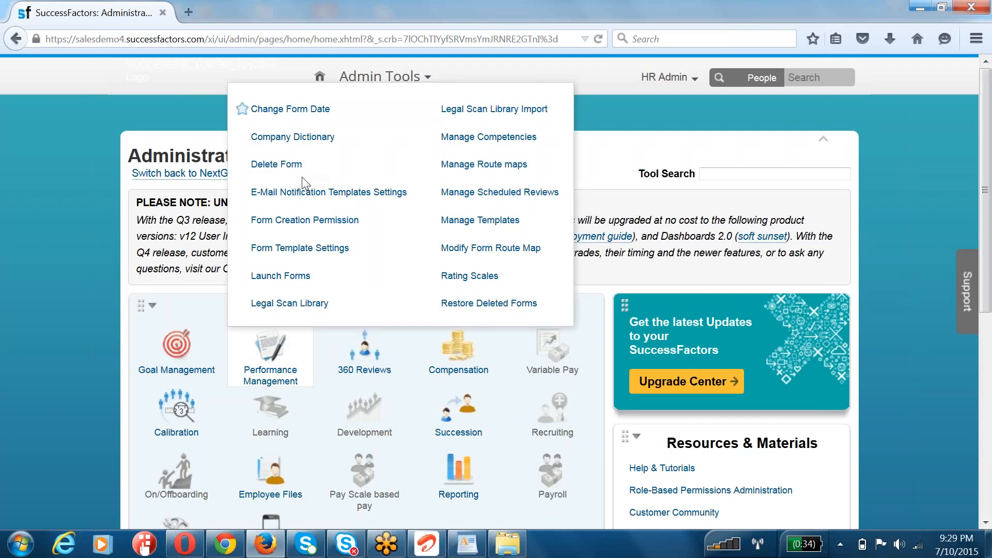
{"action": "left_click_drag", "start_coordinate": [316, 278], "coordinate": [248, 278]}
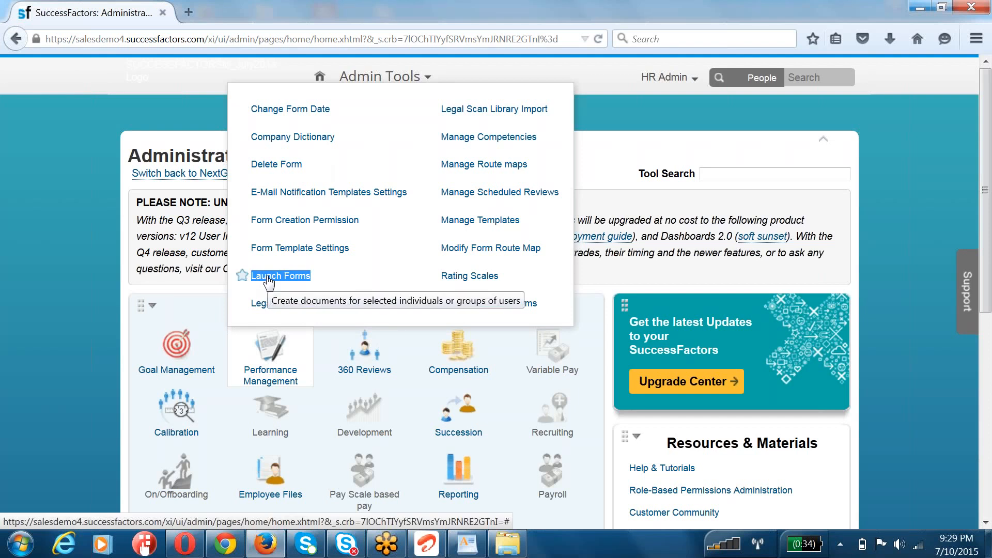
{"action": "left_click", "coordinate": [268, 278]}
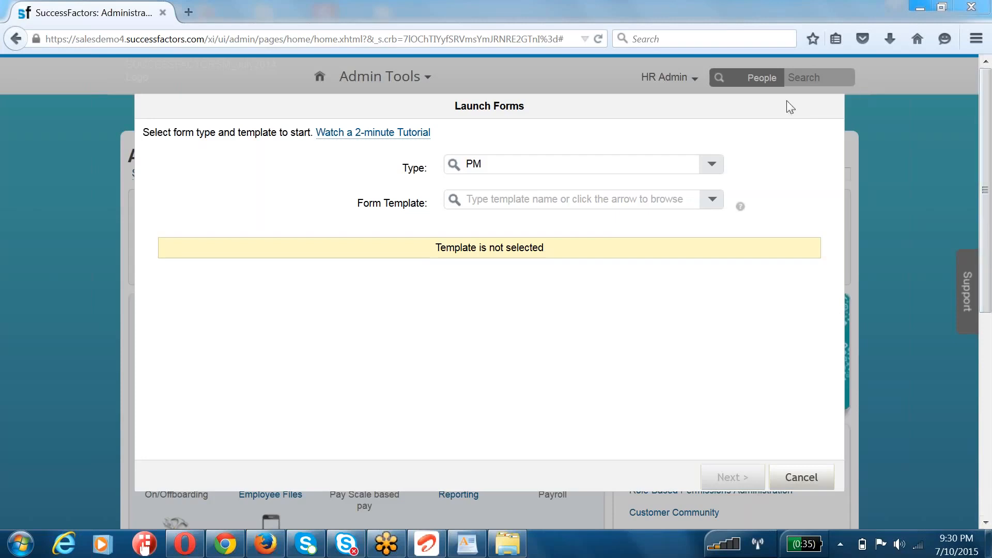
Step: Search the form templates for 2015 June and choose 2015 June Performance Plan Template V1 for the PM form launch
{"action": "left_click_drag", "start_coordinate": [554, 165], "coordinate": [471, 164]}
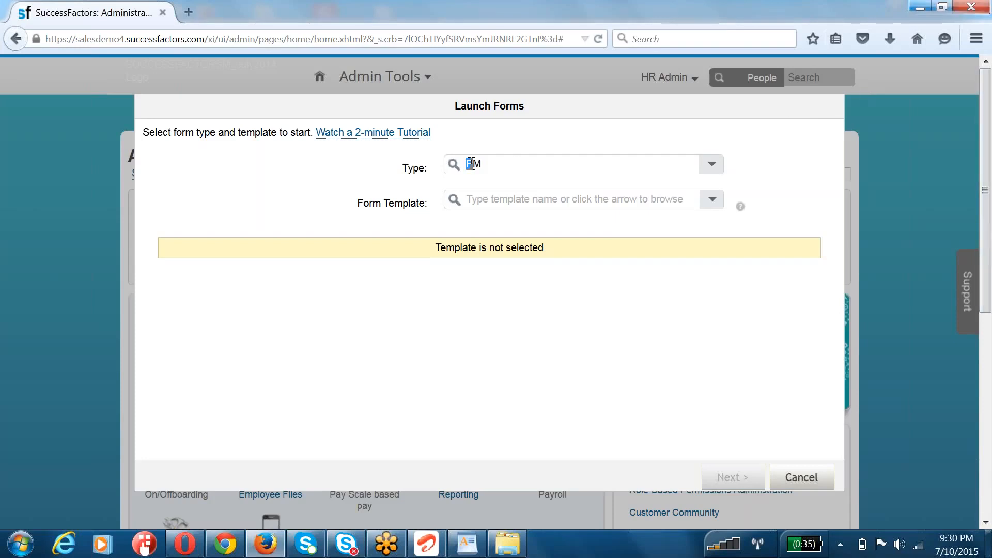
{"action": "left_click", "coordinate": [708, 202]}
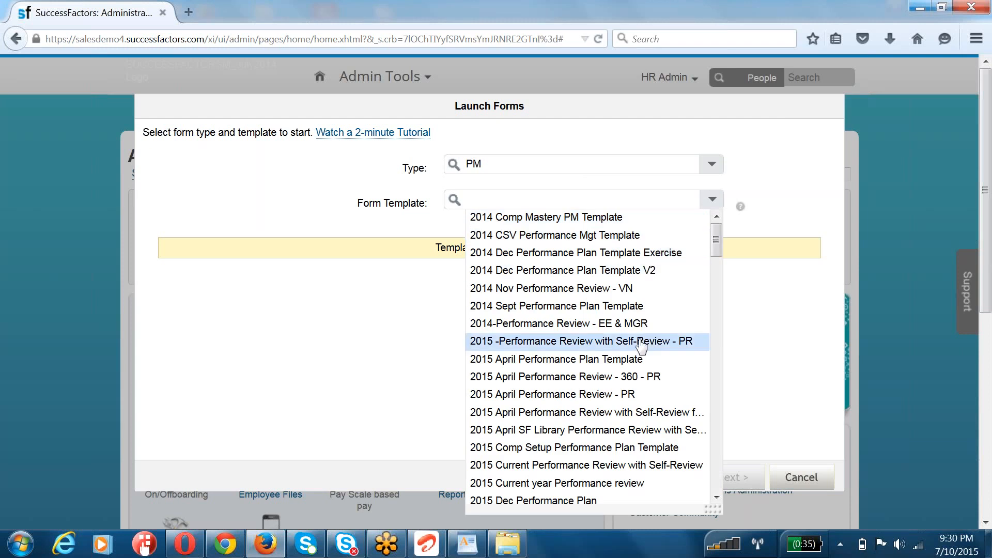
{"action": "type", "text": "2015 June"}
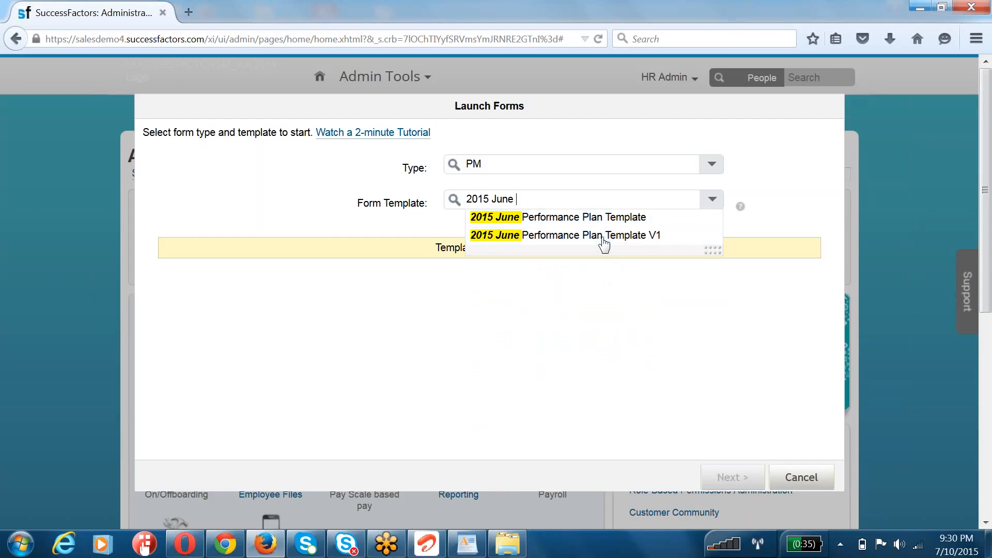
{"action": "left_click", "coordinate": [603, 235]}
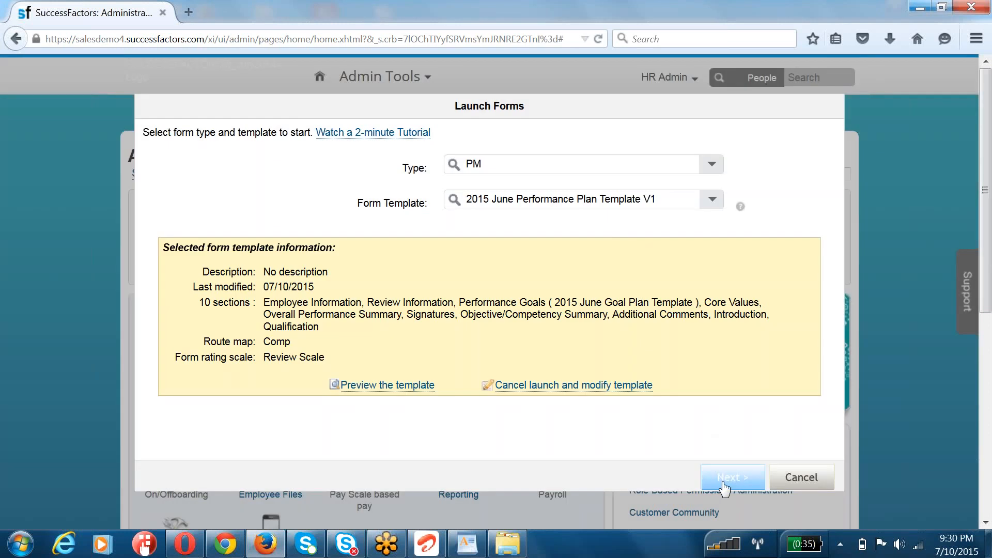
Step: Schedule a one-time launch for now and set a custom review period of 07/10/2015 to 08/09/2015, with forms due 08/09/2015
{"action": "left_click", "coordinate": [724, 485]}
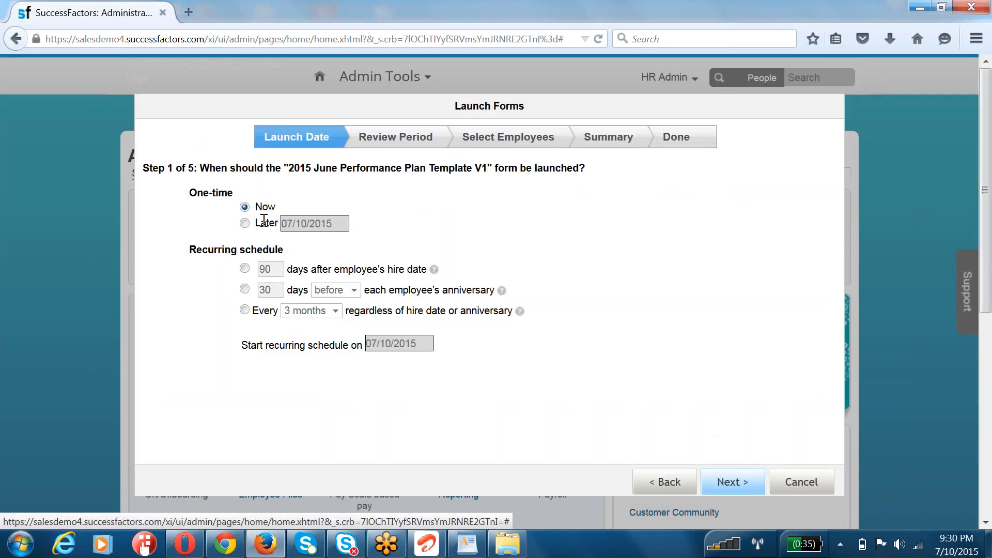
{"action": "left_click_drag", "start_coordinate": [274, 207], "coordinate": [238, 212]}
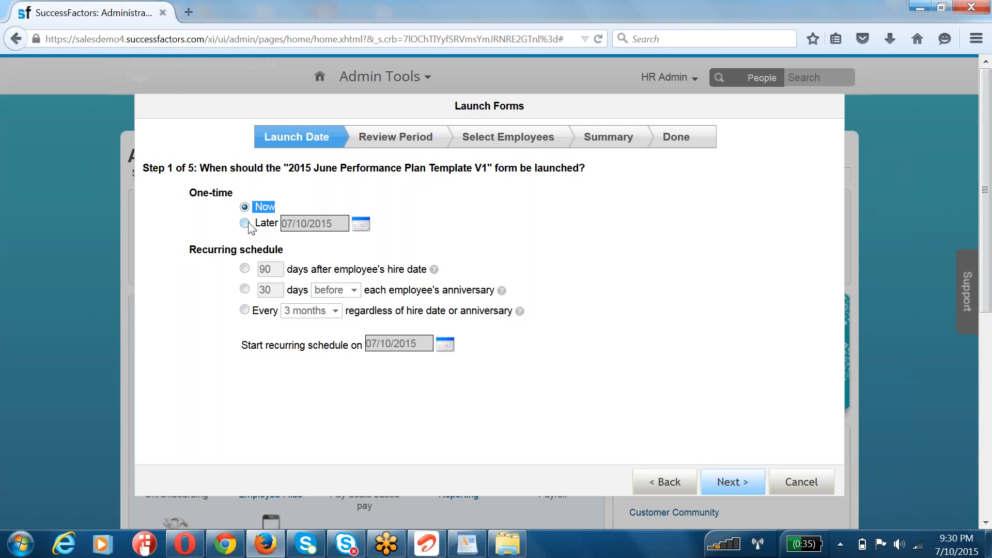
{"action": "left_click", "coordinate": [728, 481]}
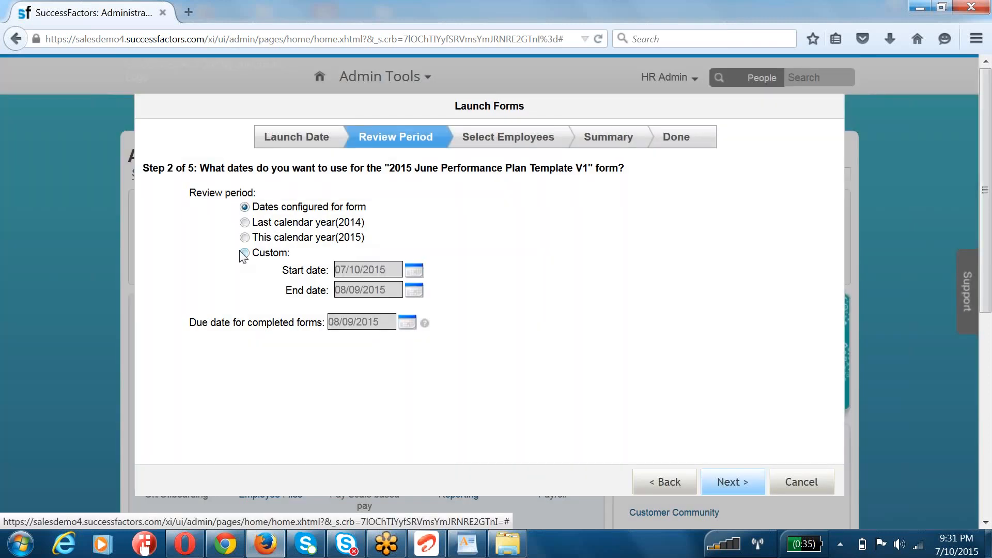
{"action": "left_click", "coordinate": [245, 253]}
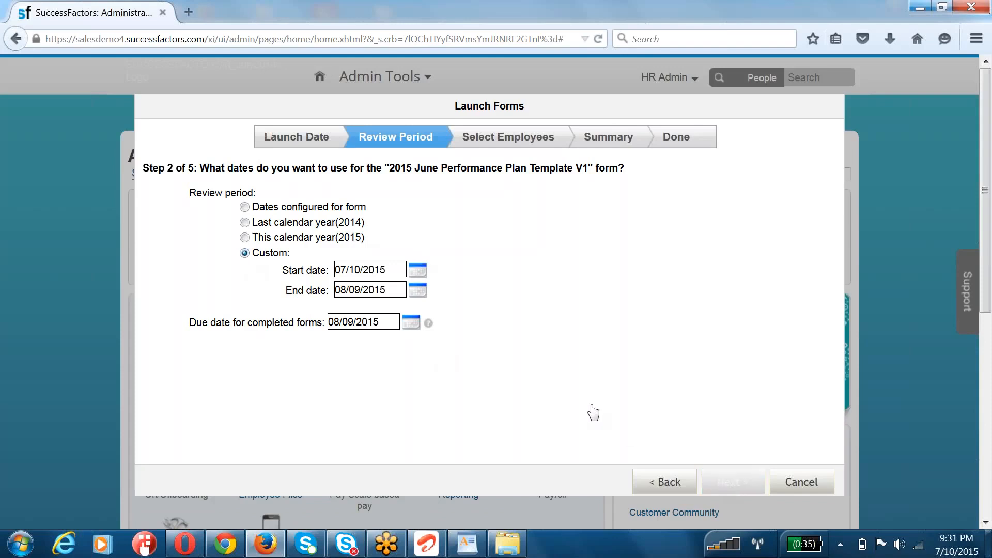
{"action": "left_click", "coordinate": [732, 482]}
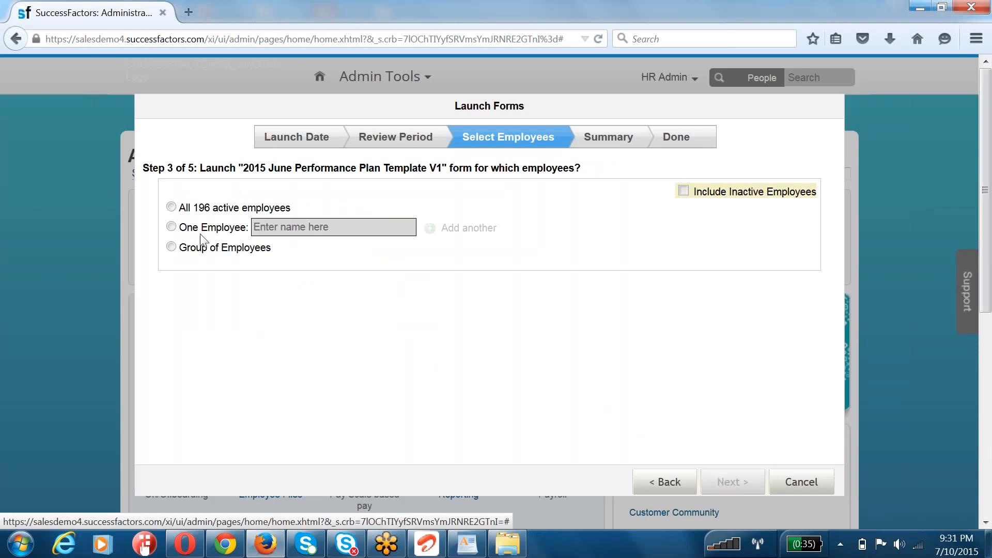
Step: Target individually named employees and add the first two employees, both located at CompMastery, to the launch list
{"action": "left_click", "coordinate": [171, 227]}
{"action": "left_click", "coordinate": [298, 228]}
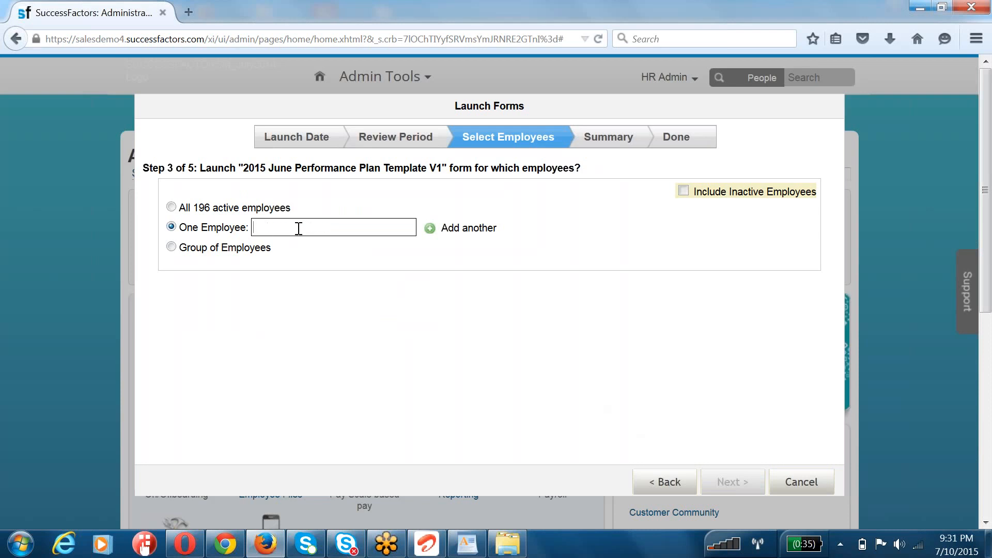
{"action": "type", "text": "marla"}
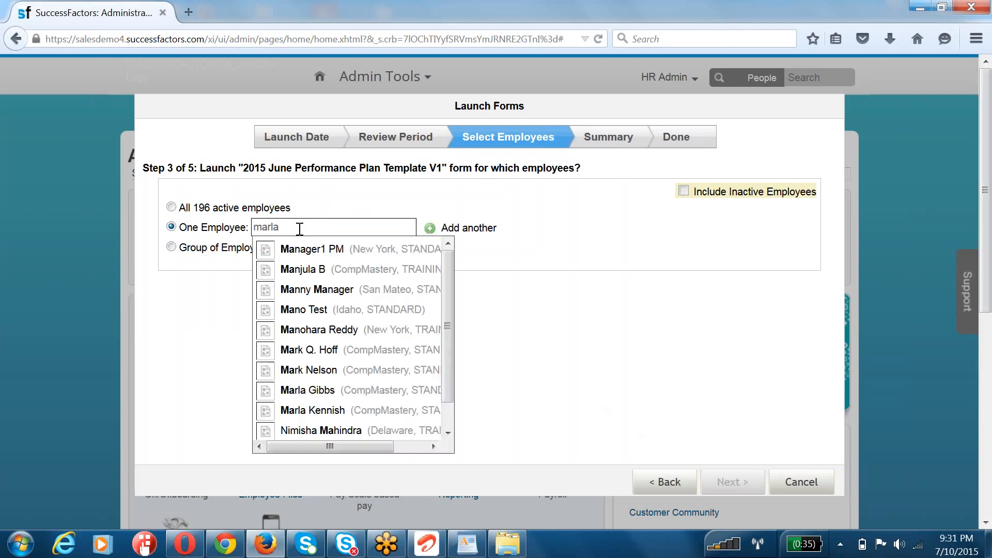
{"action": "left_click", "coordinate": [300, 249]}
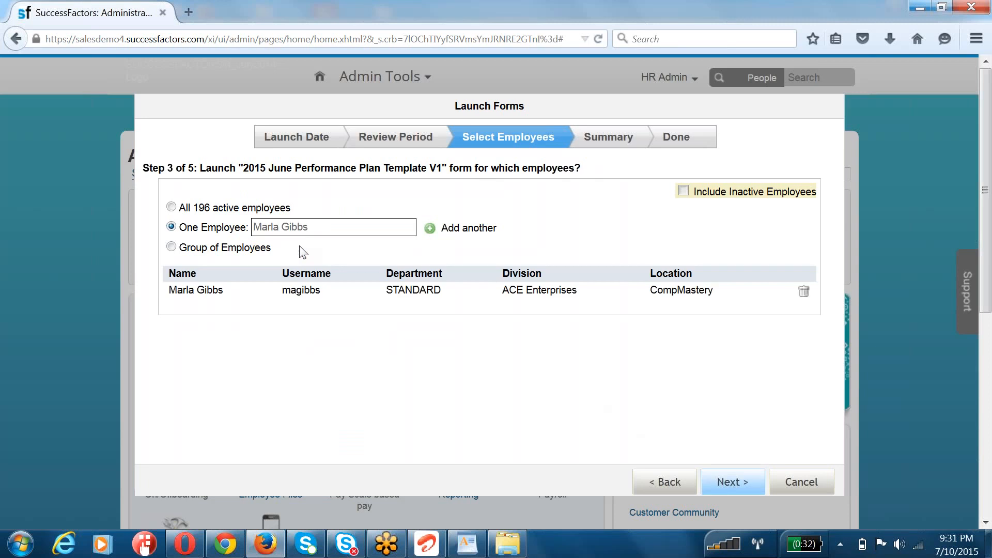
{"action": "left_click_drag", "start_coordinate": [313, 228], "coordinate": [10, 217]}
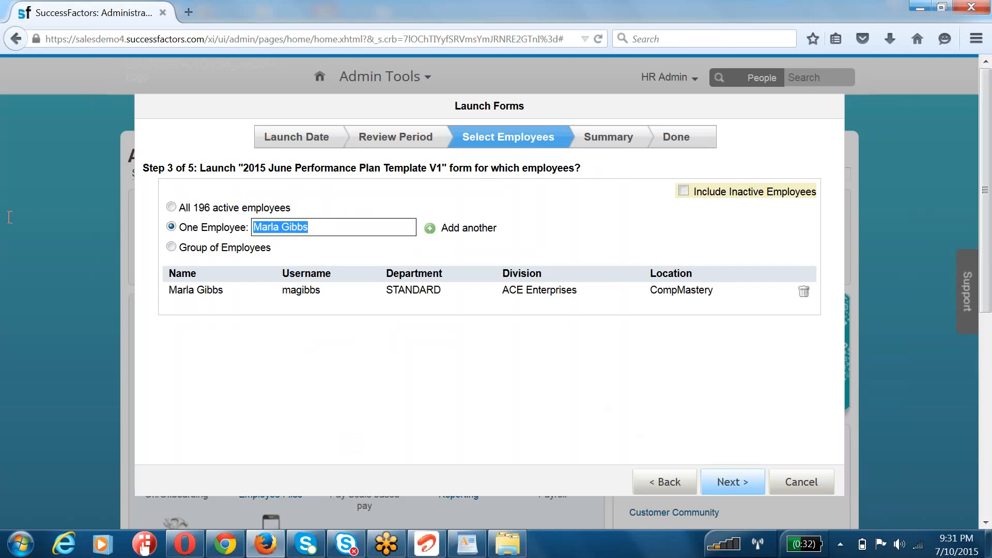
{"action": "type", "text": "alan"}
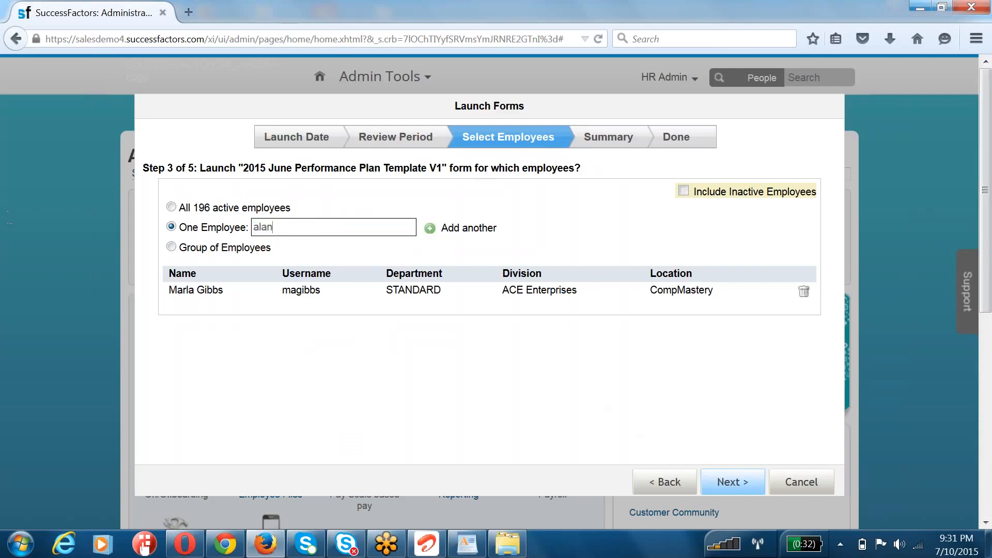
{"action": "left_click", "coordinate": [316, 248]}
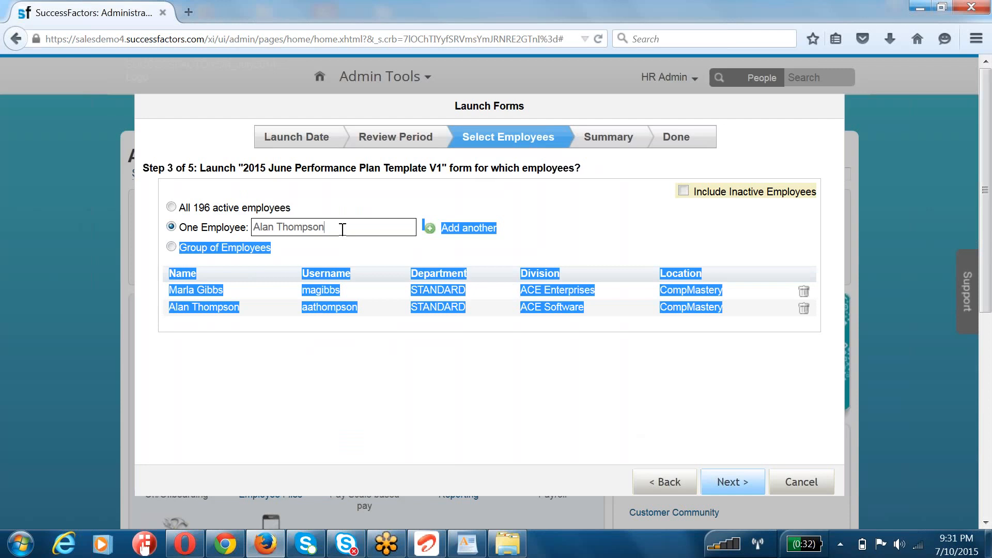
Step: Add two employees from the TRAINING department, located in New York and US, to the launch list
{"action": "left_click", "coordinate": [328, 355]}
{"action": "left_click_drag", "start_coordinate": [331, 225], "coordinate": [107, 228]}
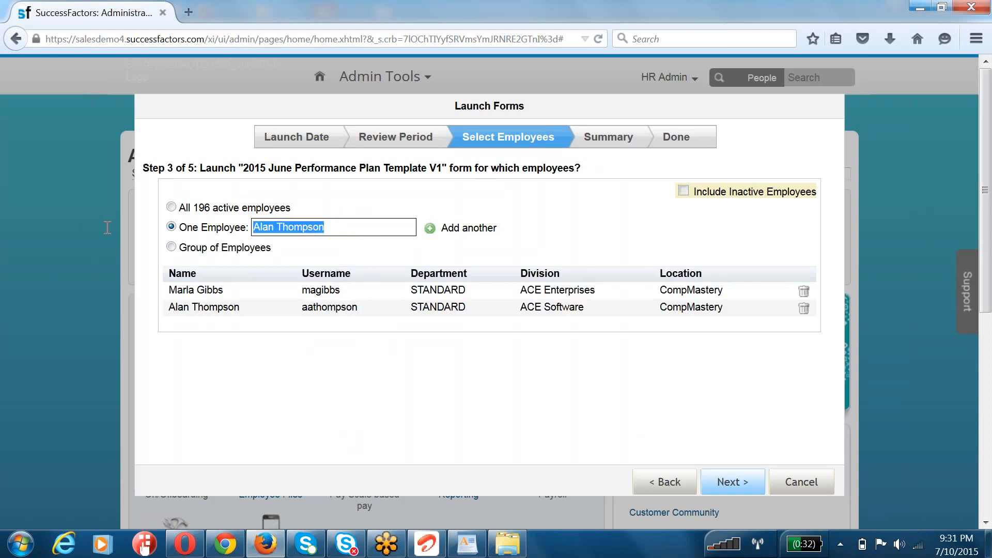
{"action": "type", "text": "rajeev"}
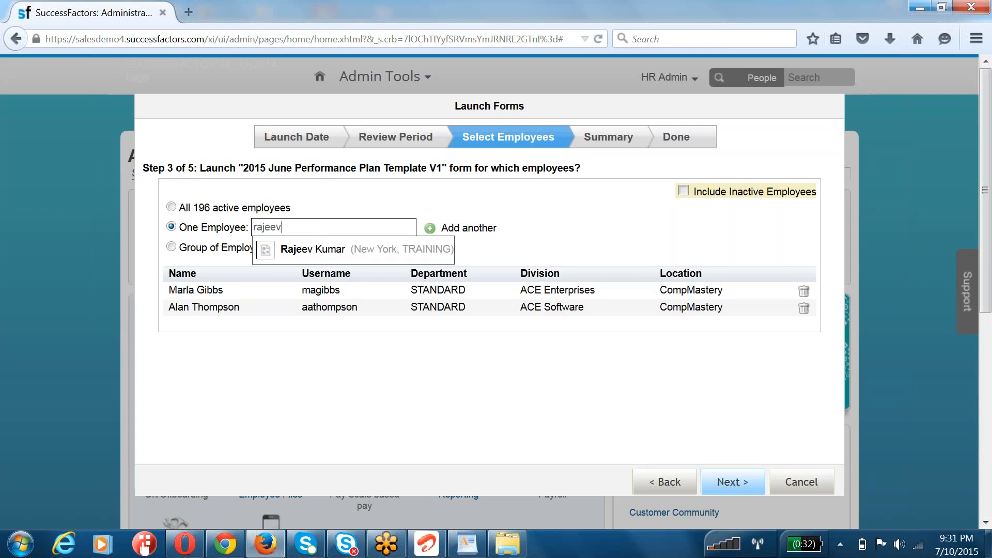
{"action": "left_click", "coordinate": [291, 251]}
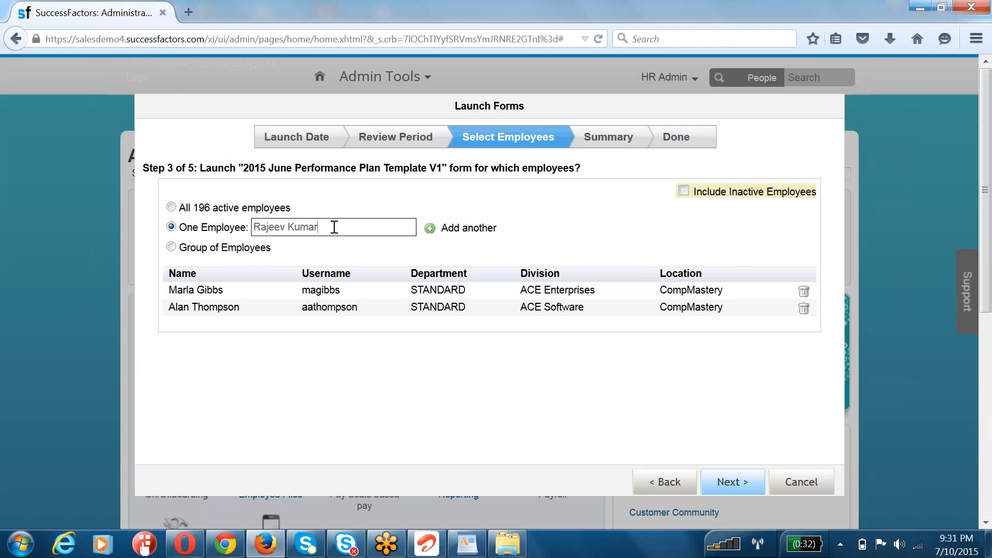
{"action": "left_click_drag", "start_coordinate": [334, 227], "coordinate": [149, 226]}
{"action": "type", "text": "sameer"}
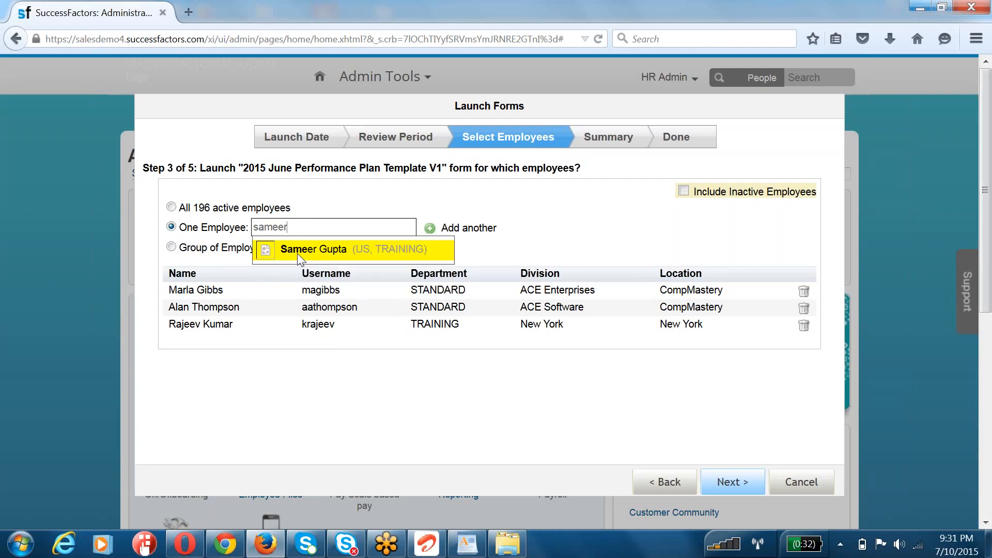
{"action": "left_click", "coordinate": [295, 247]}
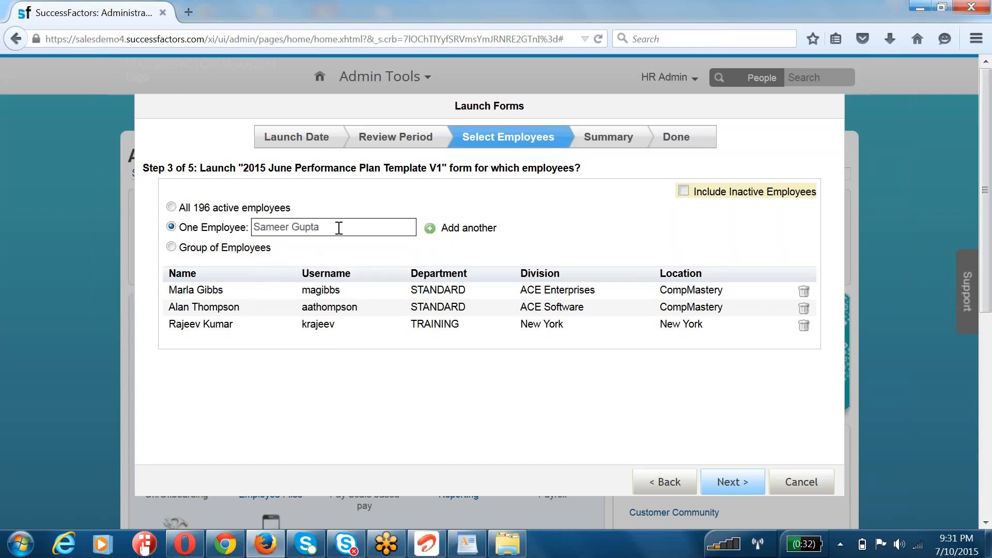
Step: Add a fifth employee, from the STANDARD department in San Mateo, to the launch list
{"action": "left_click_drag", "start_coordinate": [333, 227], "coordinate": [198, 229]}
{"action": "key", "text": "BackSpace"}
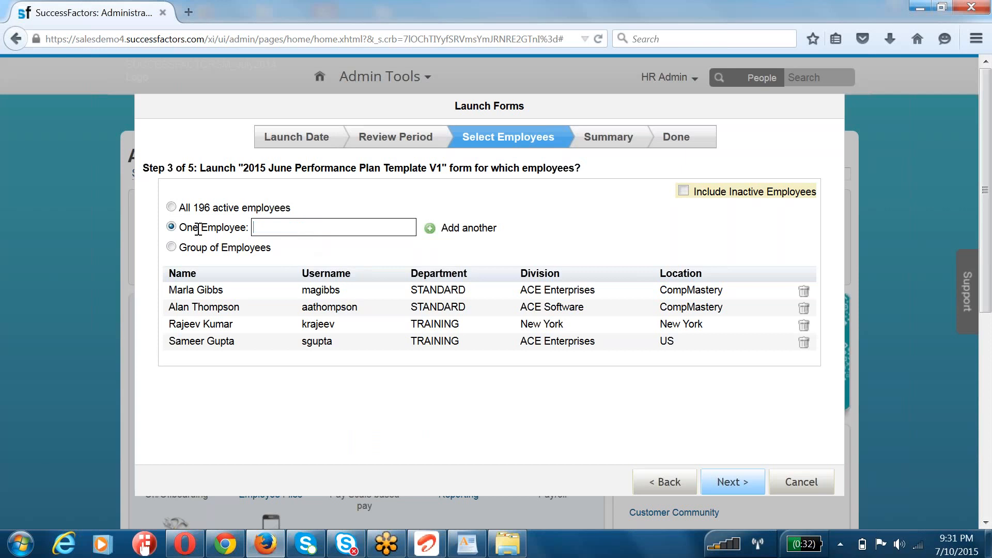
{"action": "type", "text": "jo"}
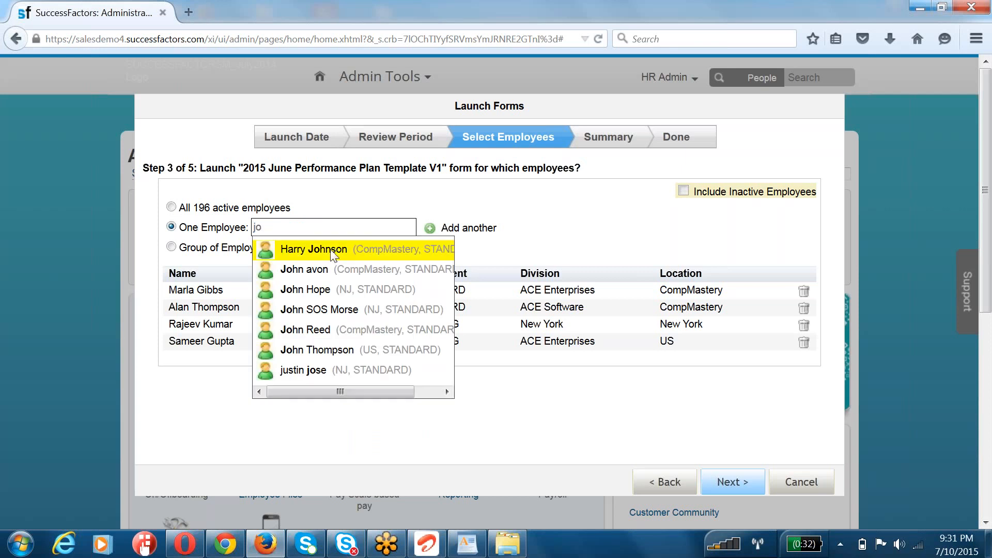
{"action": "key", "text": "BackSpace"}
{"action": "key", "text": "BackSpace"}
{"action": "type", "text": "e"}
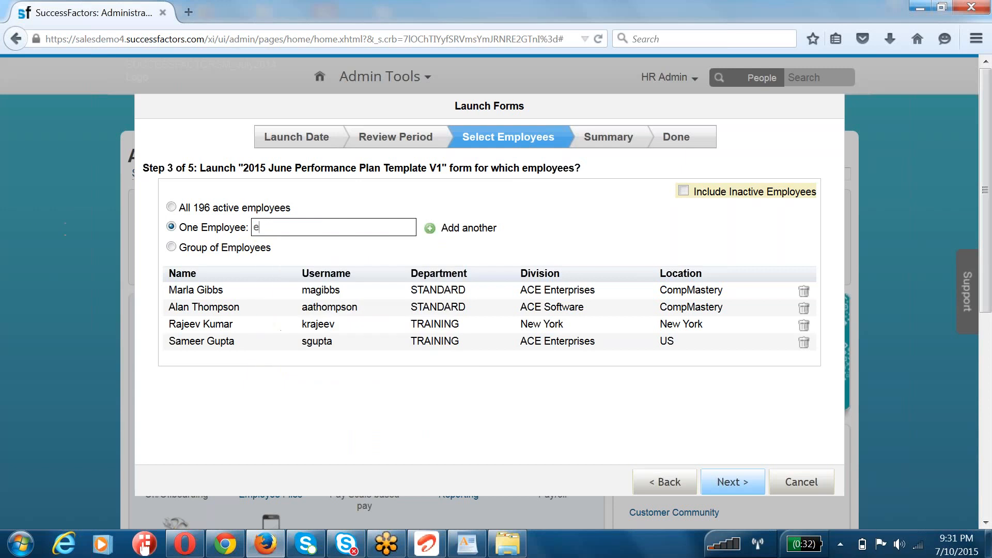
{"action": "type", "text": "dward"}
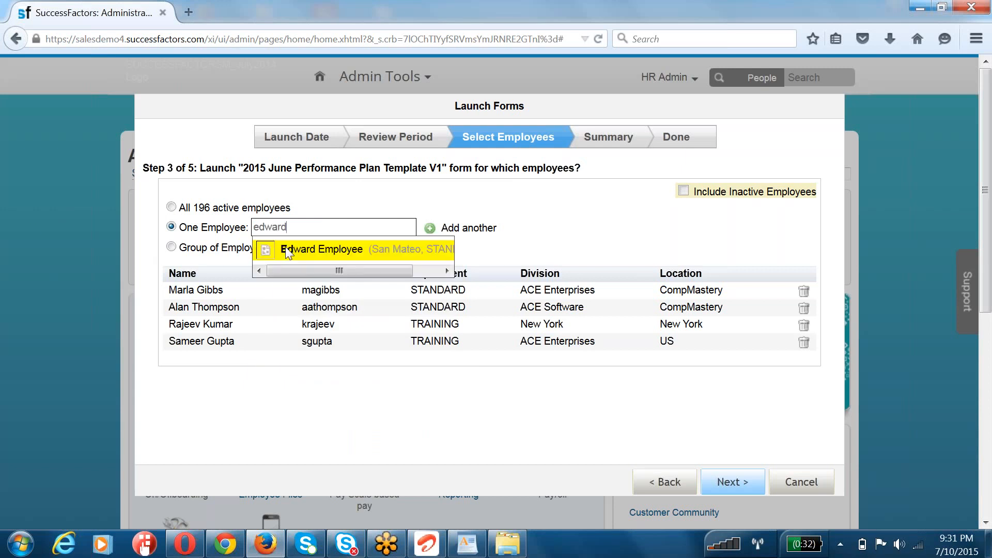
{"action": "left_click", "coordinate": [288, 252]}
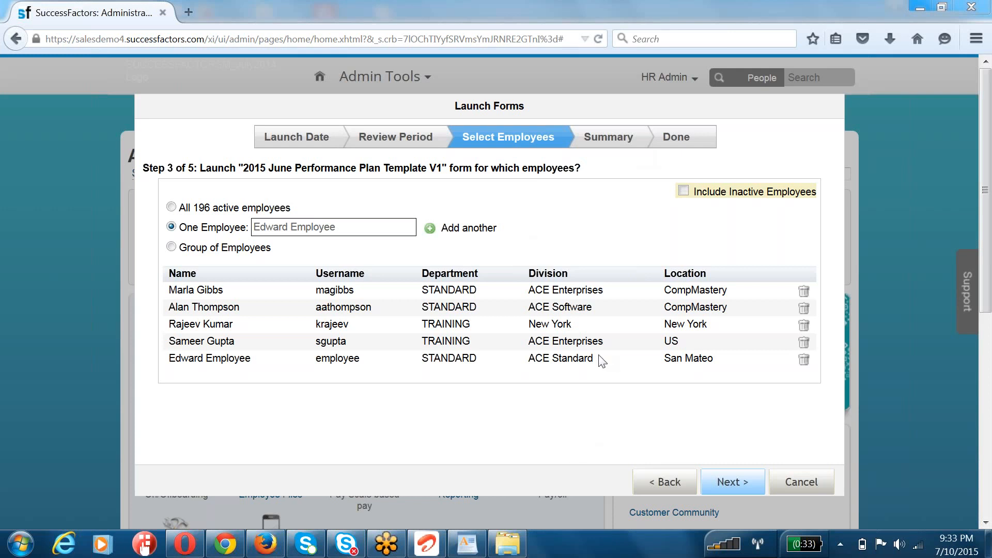
Step: Accept the employee selection, enable email notifications and Create En Route Copy, launch the forms, and close the wizard
{"action": "left_click_drag", "start_coordinate": [744, 361], "coordinate": [171, 291]}
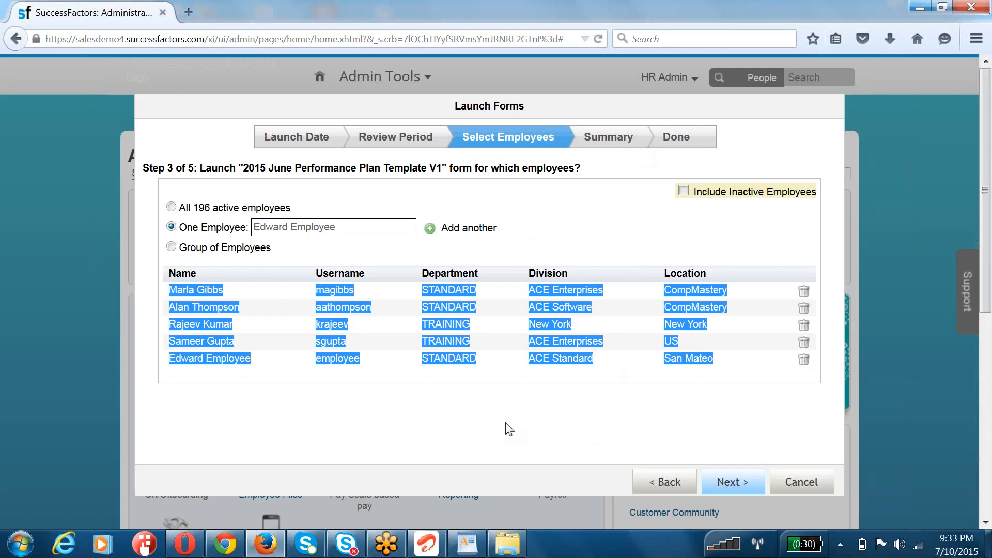
{"action": "left_click", "coordinate": [643, 419]}
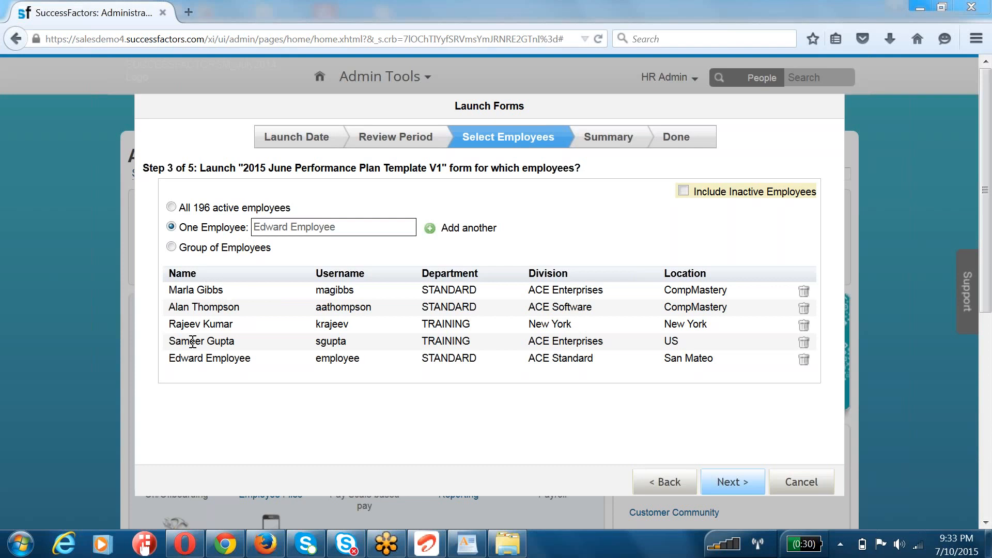
{"action": "left_click", "coordinate": [729, 483]}
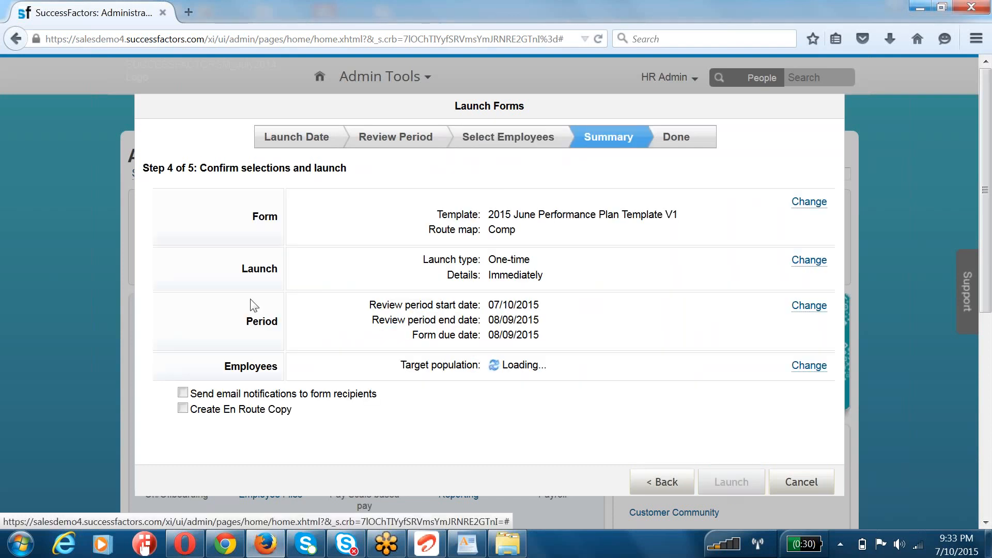
{"action": "left_click", "coordinate": [183, 393]}
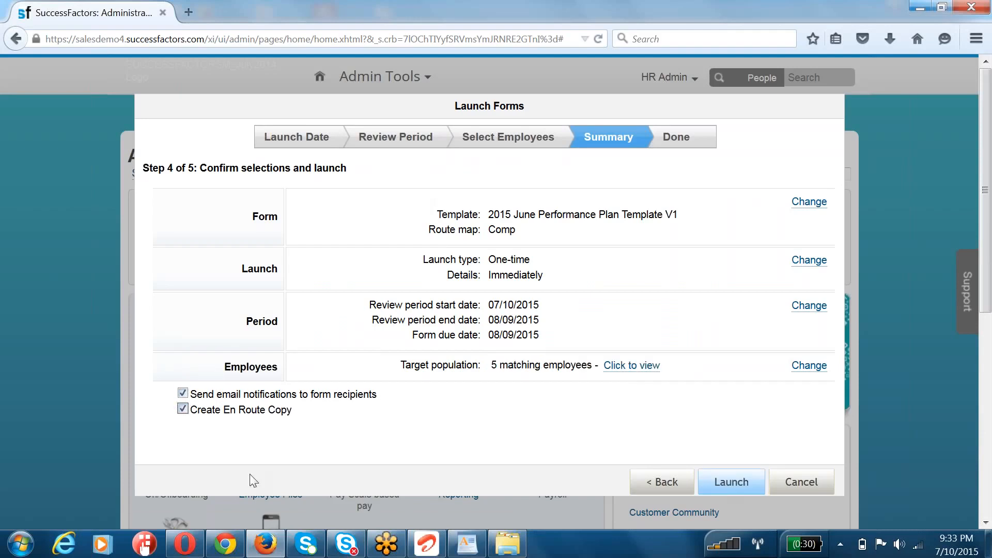
{"action": "left_click", "coordinate": [729, 482]}
{"action": "left_click", "coordinate": [595, 365]}
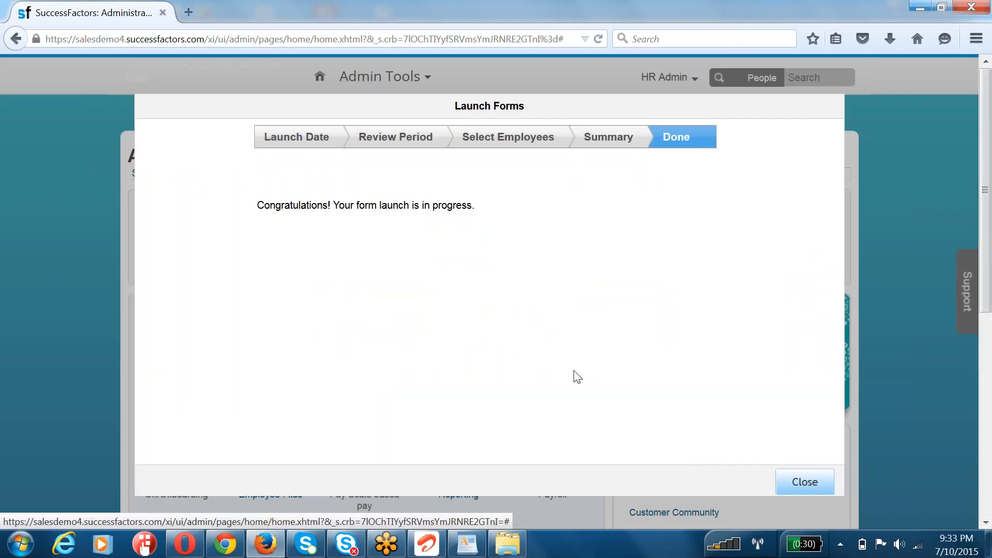
{"action": "left_click", "coordinate": [804, 481]}
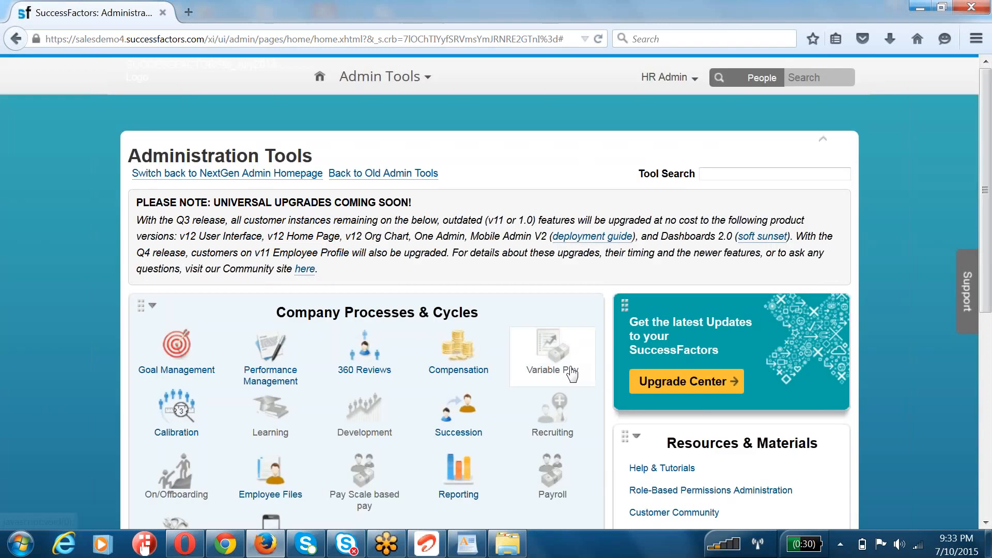
{"action": "mouse_move", "coordinate": [552, 356]}
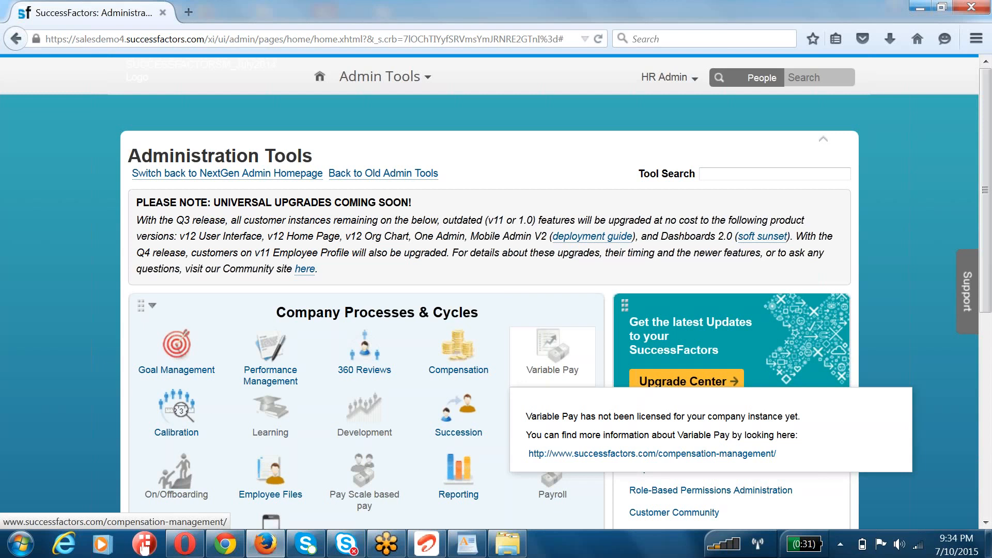
{"action": "triple_click", "coordinate": [457, 233]}
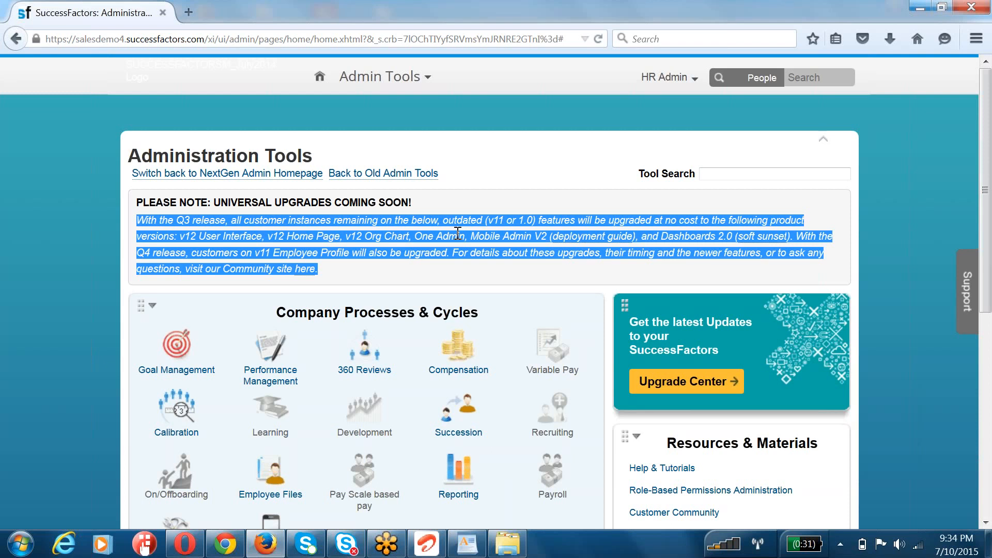
Step: Proxy as the first employee on the launch list by entering that employee's name as the target user
{"action": "left_click", "coordinate": [654, 83]}
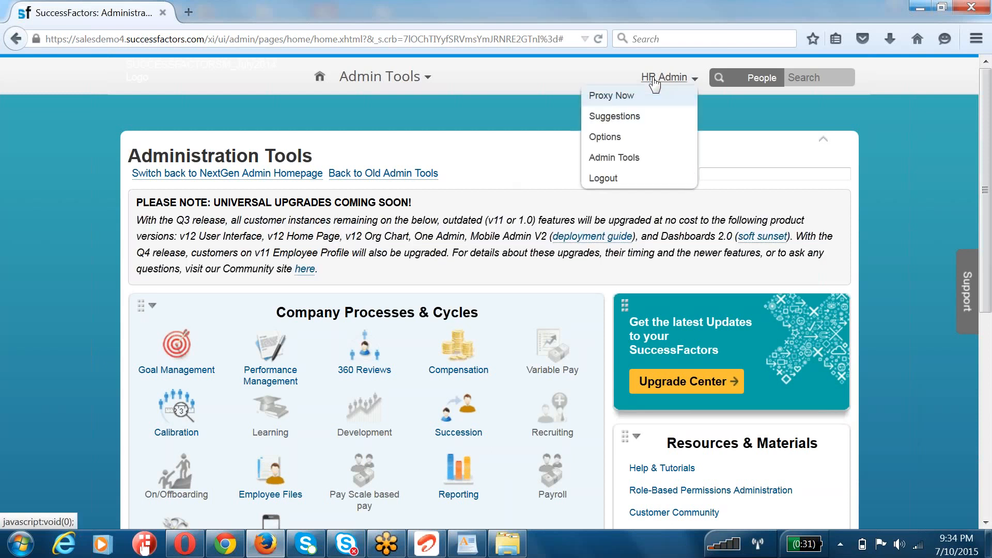
{"action": "left_click", "coordinate": [608, 95]}
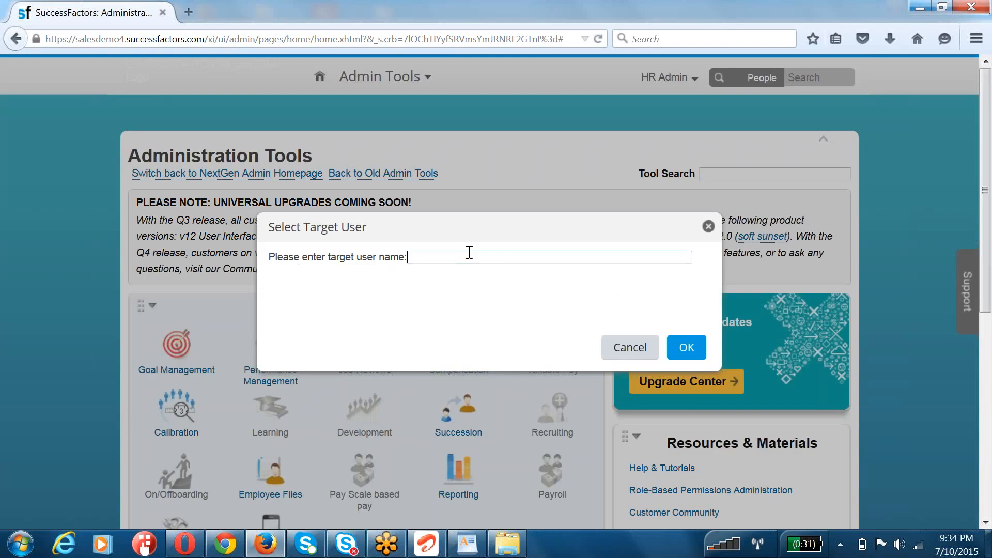
{"action": "type", "text": "marla"}
{"action": "left_click", "coordinate": [473, 274]}
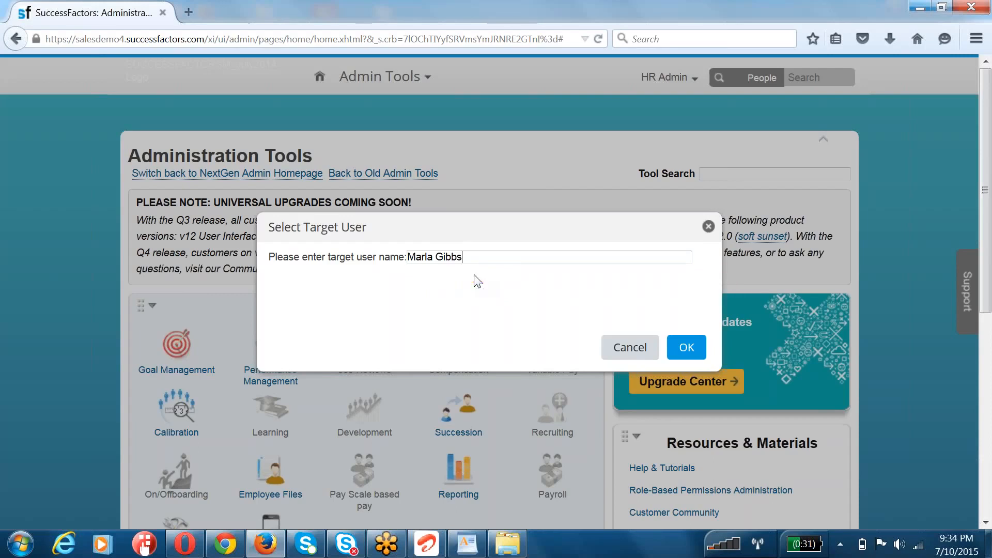
{"action": "left_click", "coordinate": [691, 347]}
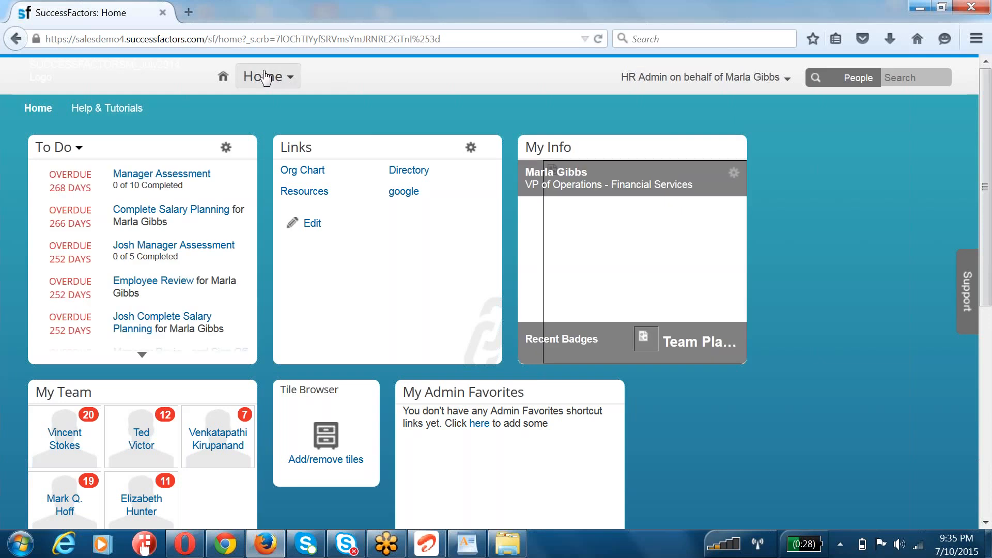
Step: Go to the Performance module to show the proxied employee's forms inbox
{"action": "left_click", "coordinate": [250, 77]}
{"action": "left_click", "coordinate": [730, 100]}
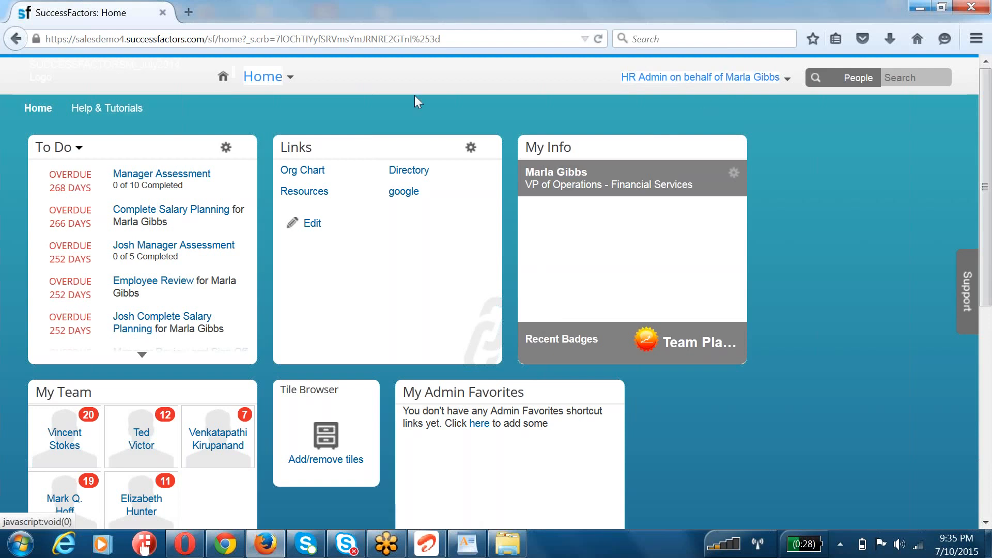
{"action": "left_click", "coordinate": [263, 78]}
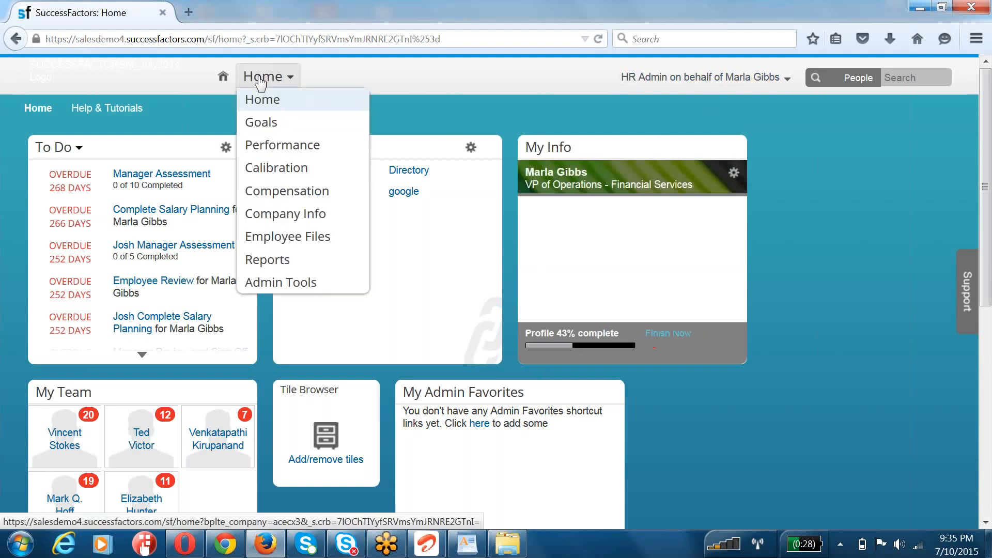
{"action": "left_click", "coordinate": [267, 155]}
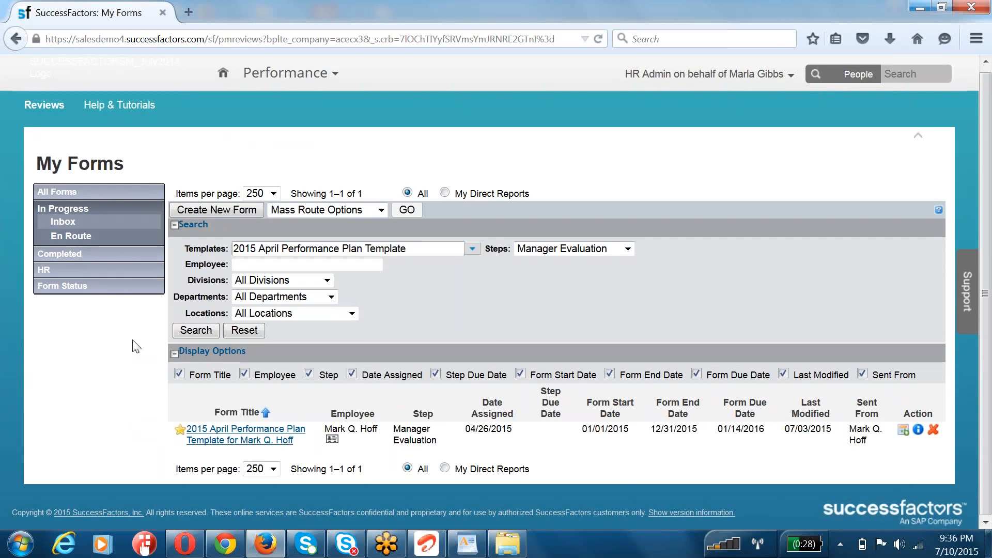
{"action": "left_click", "coordinate": [316, 250]}
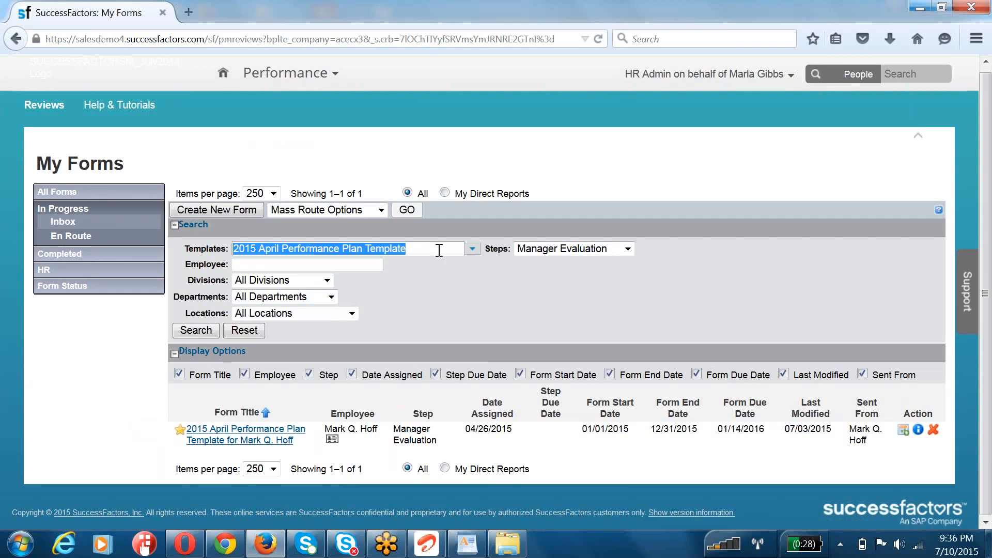
{"action": "left_click", "coordinate": [471, 250]}
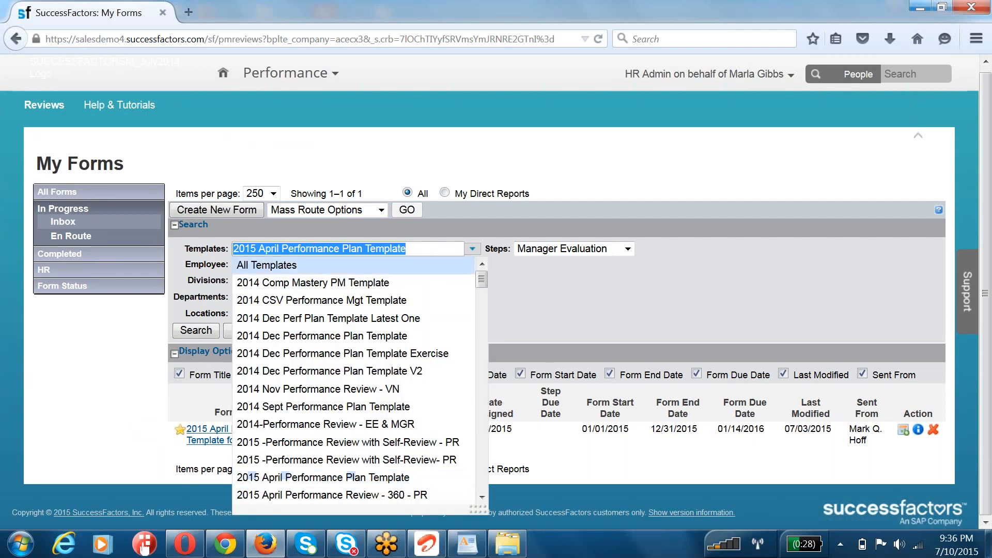
{"action": "left_click", "coordinate": [448, 257]}
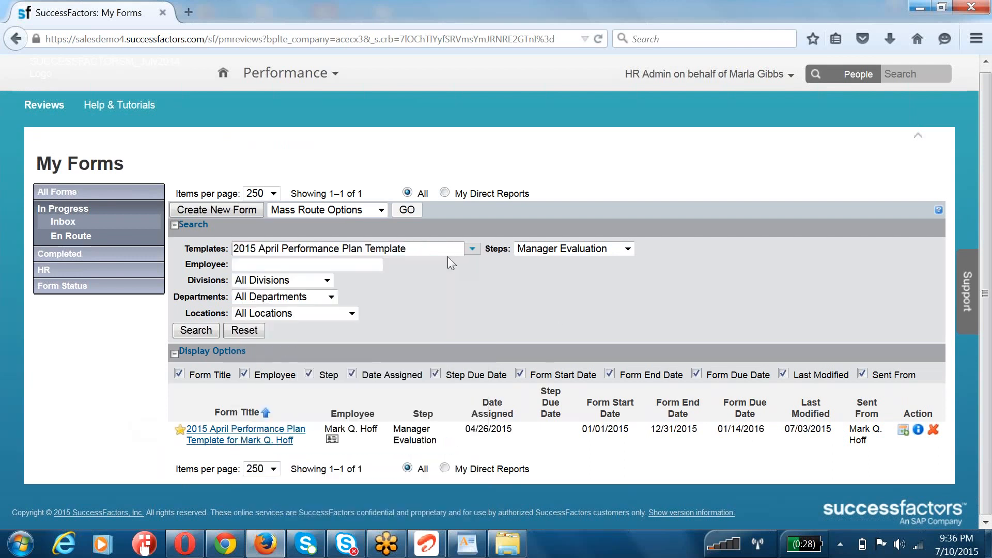
{"action": "left_click", "coordinate": [431, 250]}
{"action": "key", "text": "Home"}
{"action": "key", "text": "Delete"}
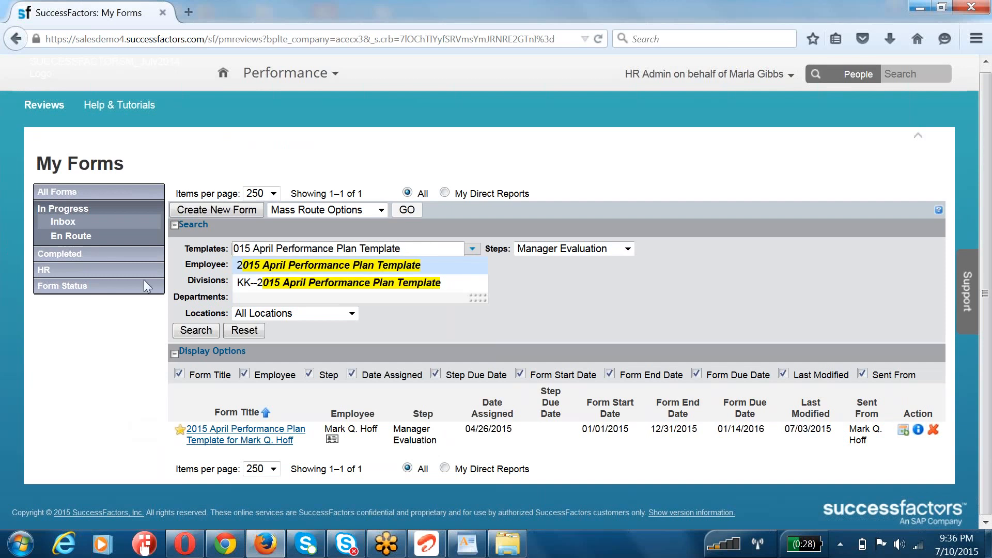
{"action": "left_click", "coordinate": [620, 290]}
{"action": "left_click", "coordinate": [294, 248]}
{"action": "left_click", "coordinate": [294, 248]}
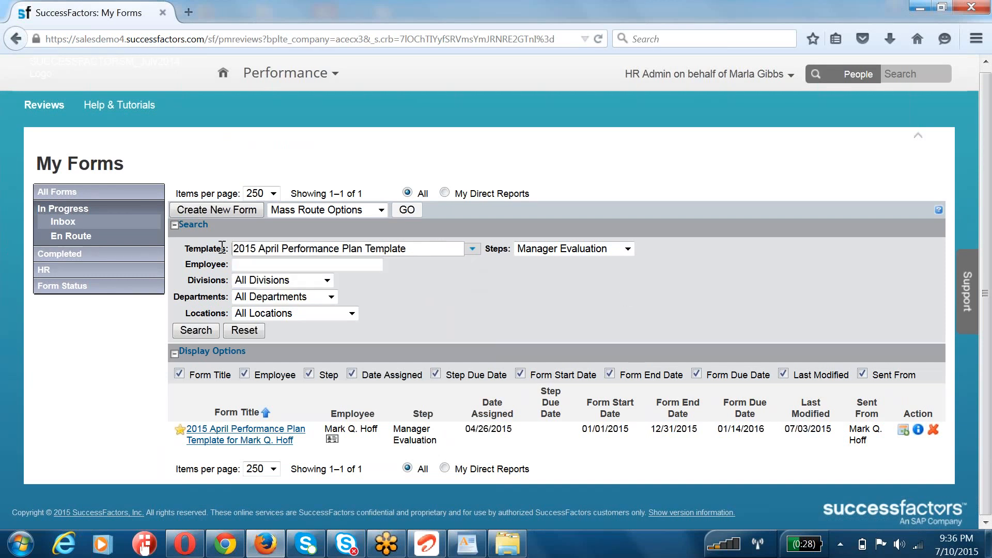
{"action": "left_click_drag", "start_coordinate": [233, 249], "coordinate": [431, 259]}
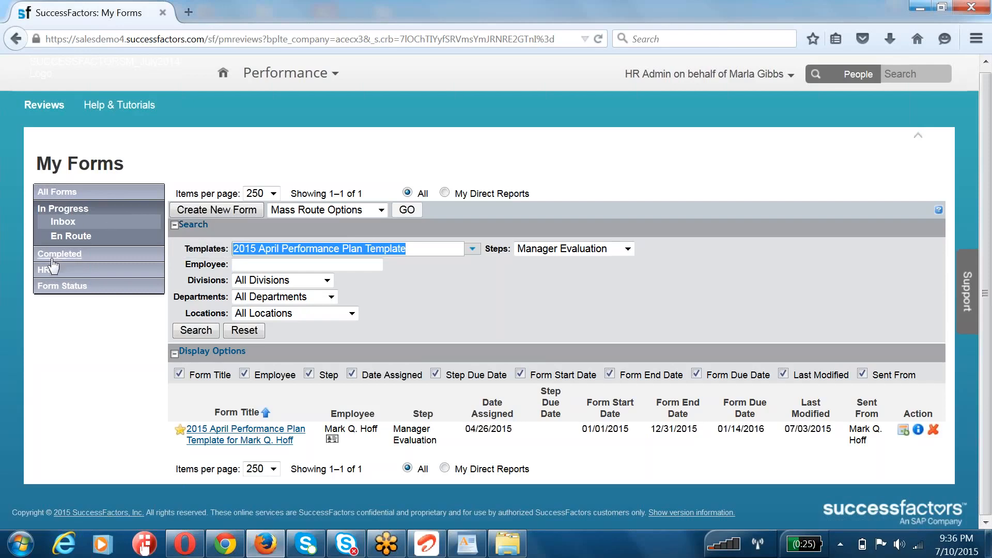
Step: List all forms and open the proxied employee's 2015 June Performance Plan Template V1 form
{"action": "left_click", "coordinate": [63, 194]}
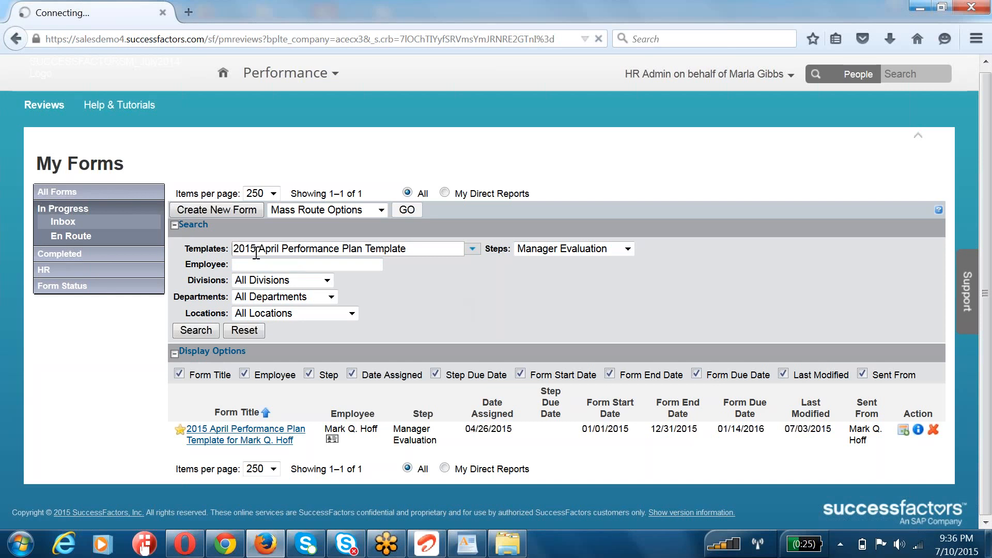
{"action": "left_click_drag", "start_coordinate": [237, 249], "coordinate": [420, 252]}
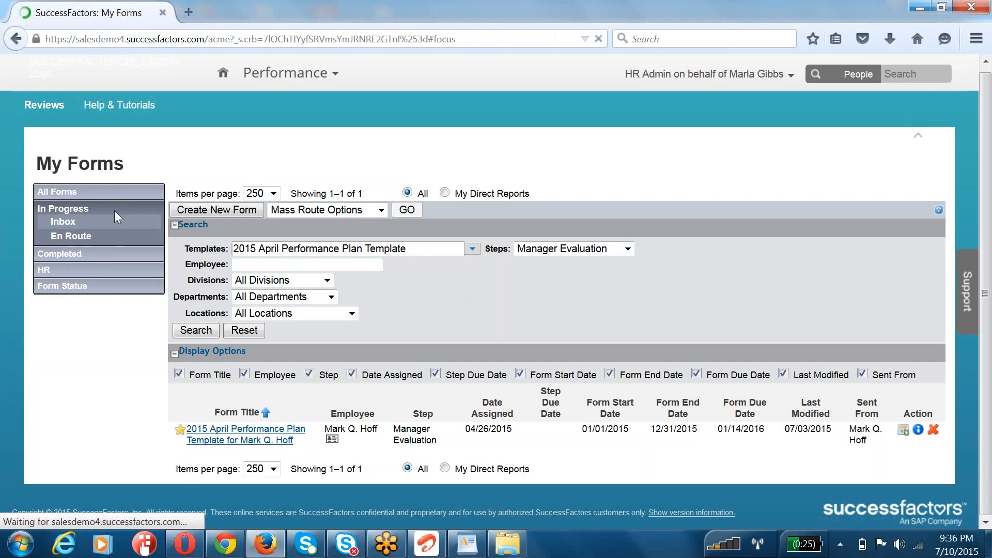
{"action": "left_click", "coordinate": [52, 196]}
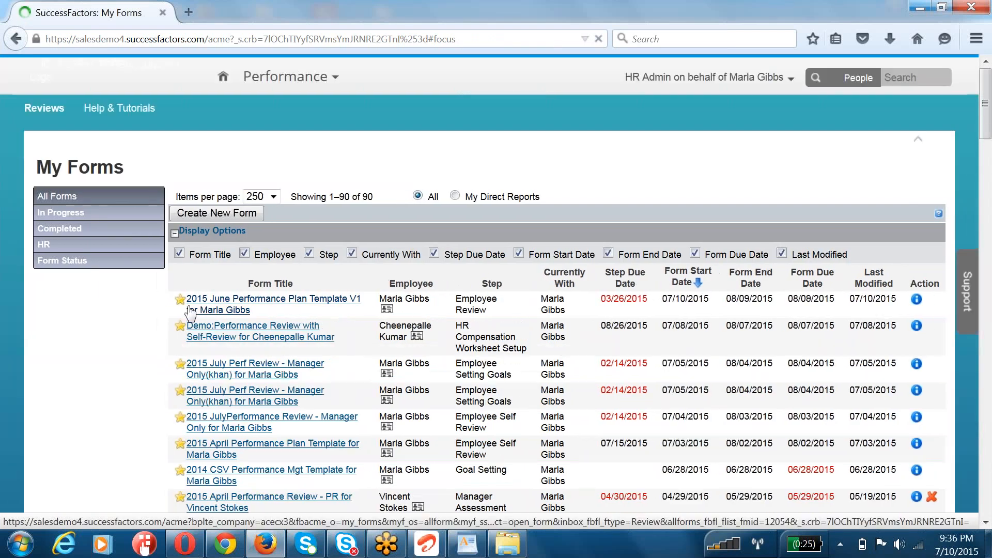
{"action": "left_click_drag", "start_coordinate": [252, 311], "coordinate": [188, 310]}
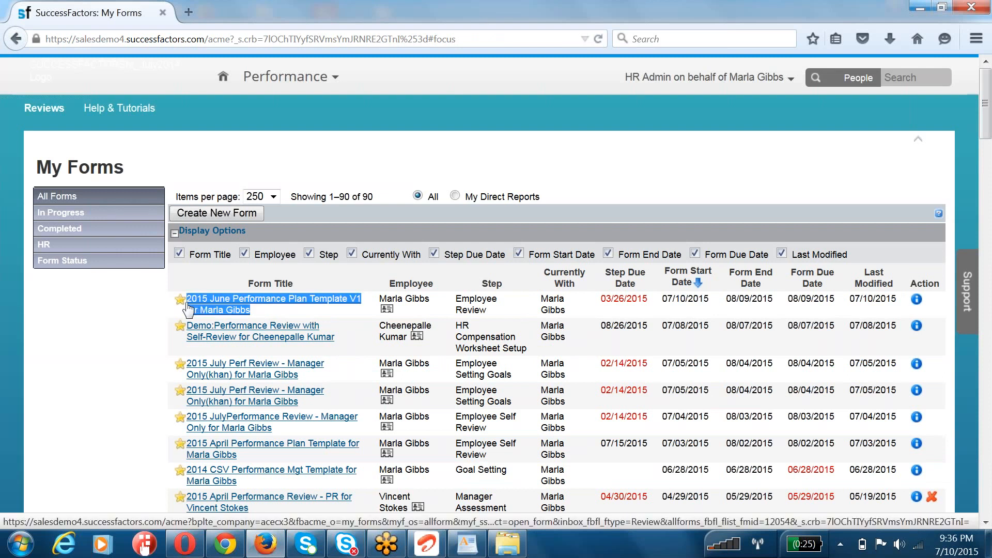
{"action": "left_click", "coordinate": [233, 311]}
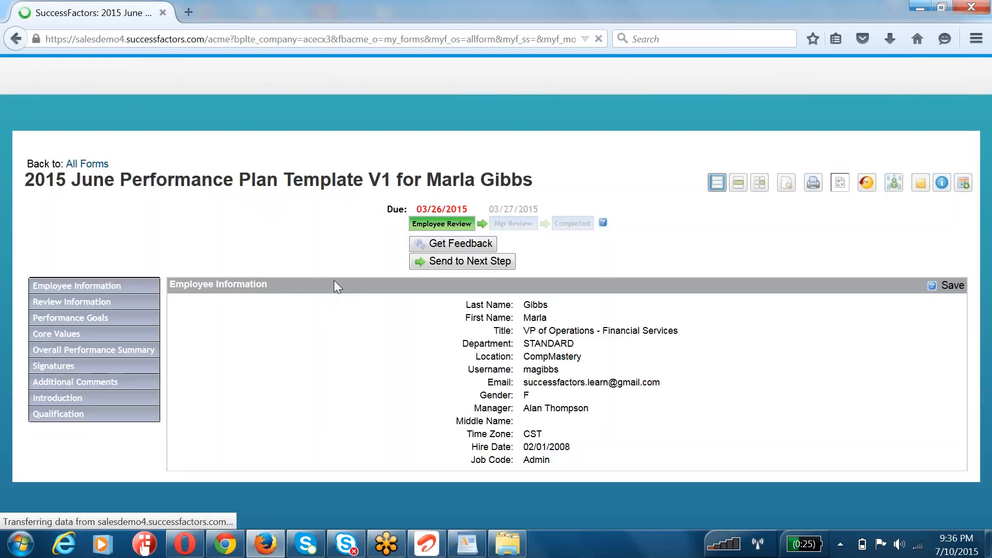
Step: Examine the form's Employee Information, Review Information and Performance Goals sections
{"action": "scroll", "coordinate": [337, 285], "scroll_direction": "down", "scroll_amount": 4}
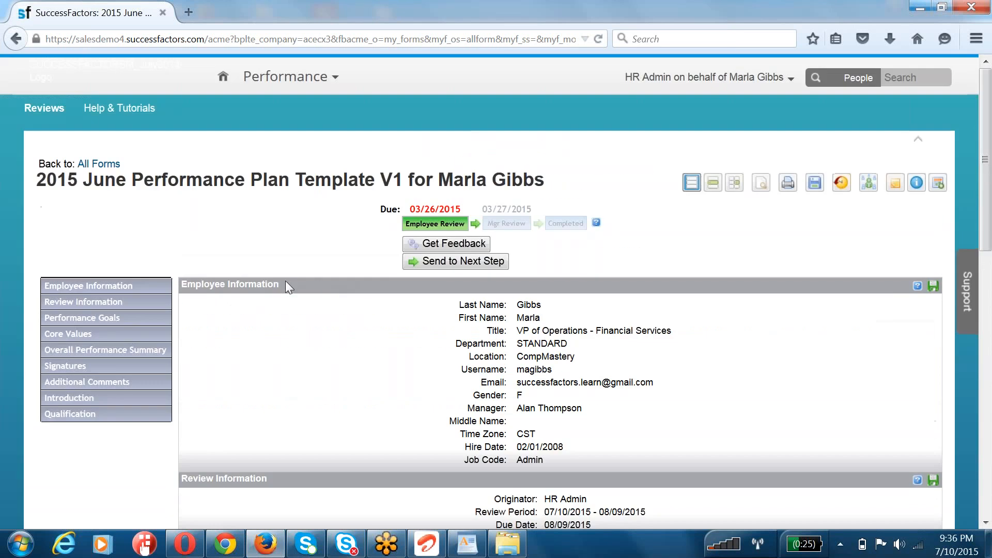
{"action": "left_click_drag", "start_coordinate": [239, 283], "coordinate": [283, 287]}
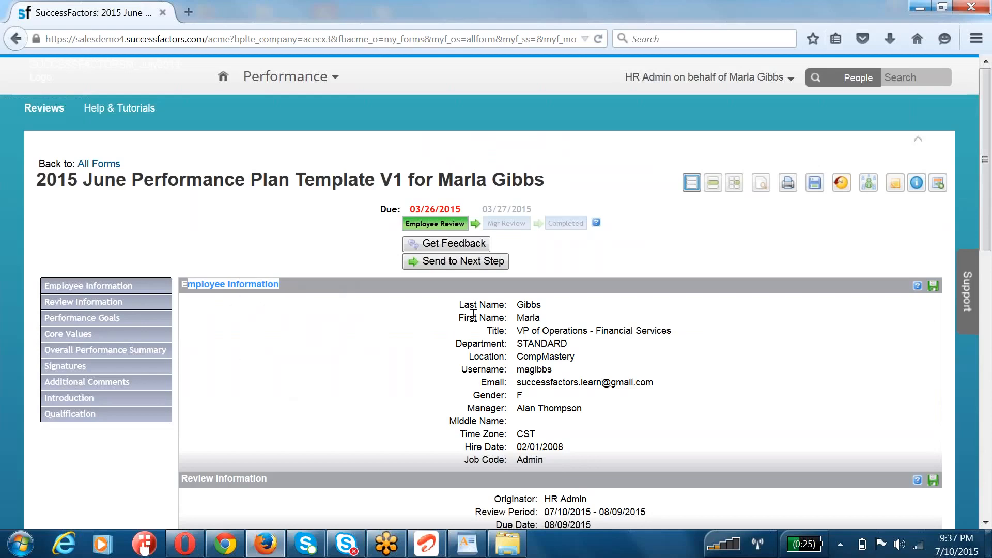
{"action": "left_click_drag", "start_coordinate": [469, 305], "coordinate": [552, 464]}
{"action": "scroll", "coordinate": [377, 390], "scroll_direction": "down", "scroll_amount": 3}
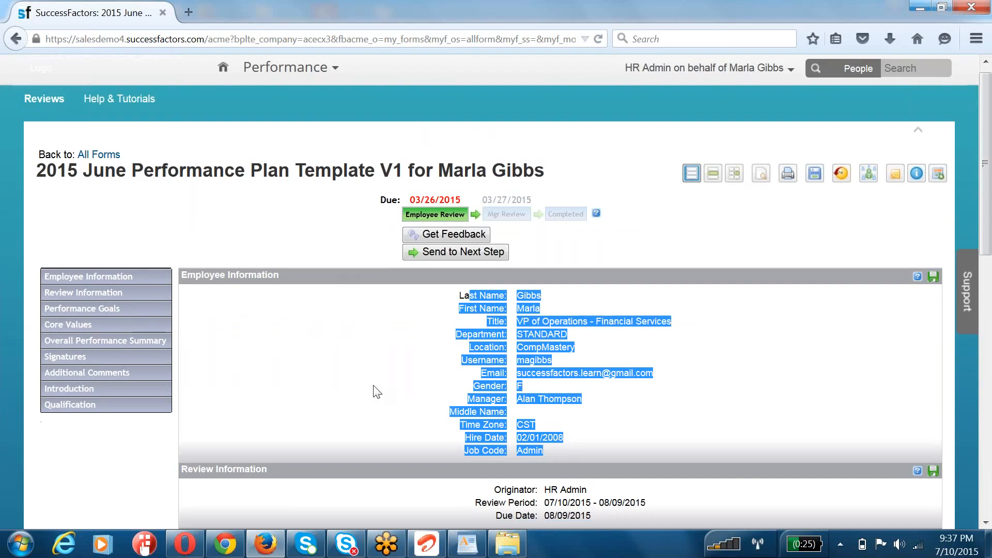
{"action": "left_click_drag", "start_coordinate": [179, 391], "coordinate": [267, 391]}
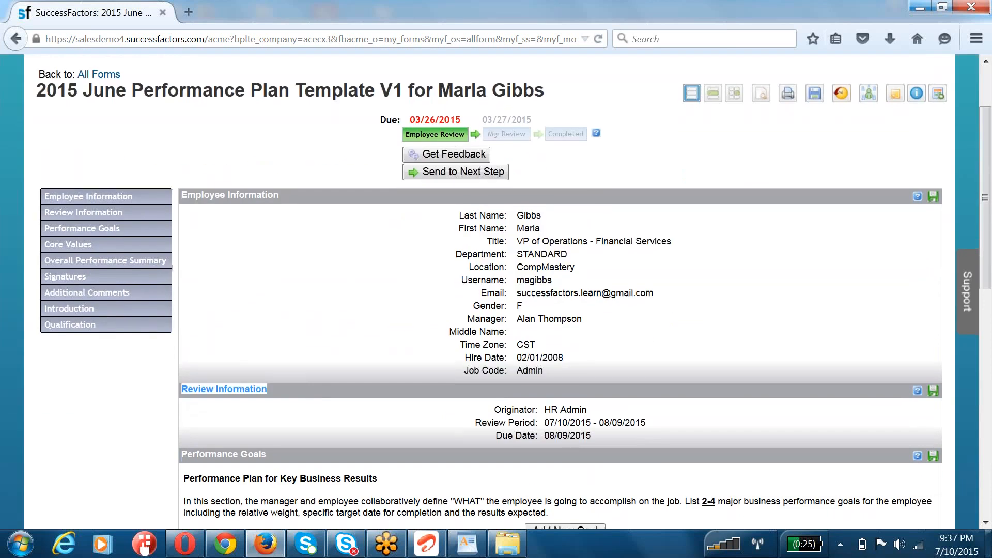
{"action": "scroll", "coordinate": [267, 391], "scroll_direction": "down", "scroll_amount": 3}
{"action": "left_click_drag", "start_coordinate": [485, 324], "coordinate": [600, 352]}
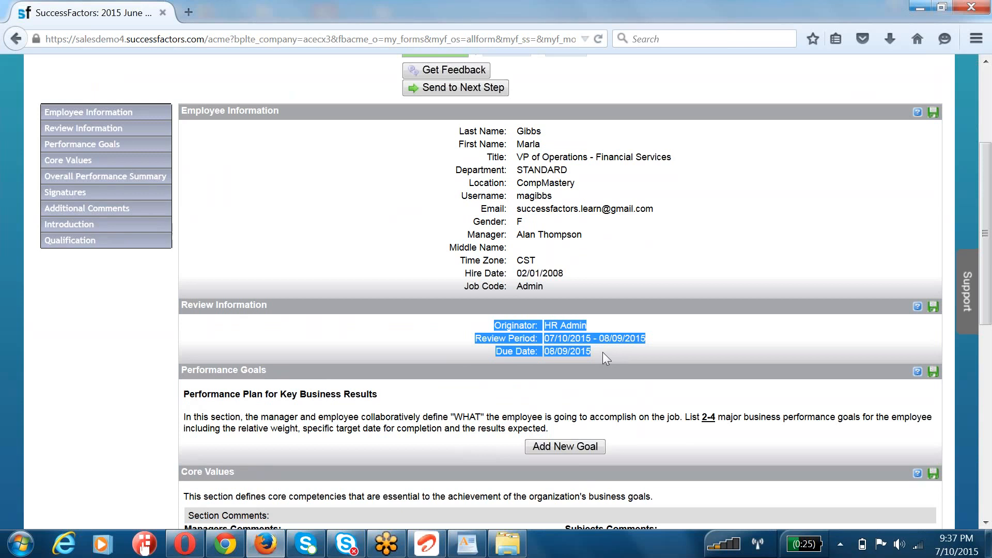
{"action": "scroll", "coordinate": [602, 351], "scroll_direction": "down", "scroll_amount": 3}
{"action": "left_click_drag", "start_coordinate": [216, 283], "coordinate": [332, 362]}
{"action": "left_click", "coordinate": [360, 329]}
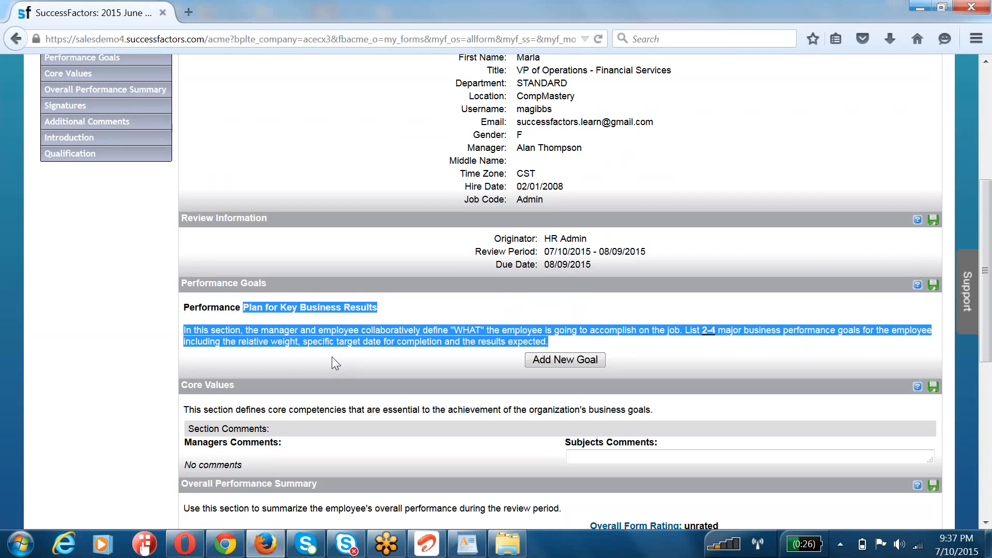
Step: Examine the form's remaining sections, from Core Values and Overall Performance Summary through Signatures, Additional Comments, Introduction and Qualification
{"action": "scroll", "coordinate": [331, 363], "scroll_direction": "down", "scroll_amount": 3}
{"action": "left_click_drag", "start_coordinate": [223, 323], "coordinate": [228, 341]}
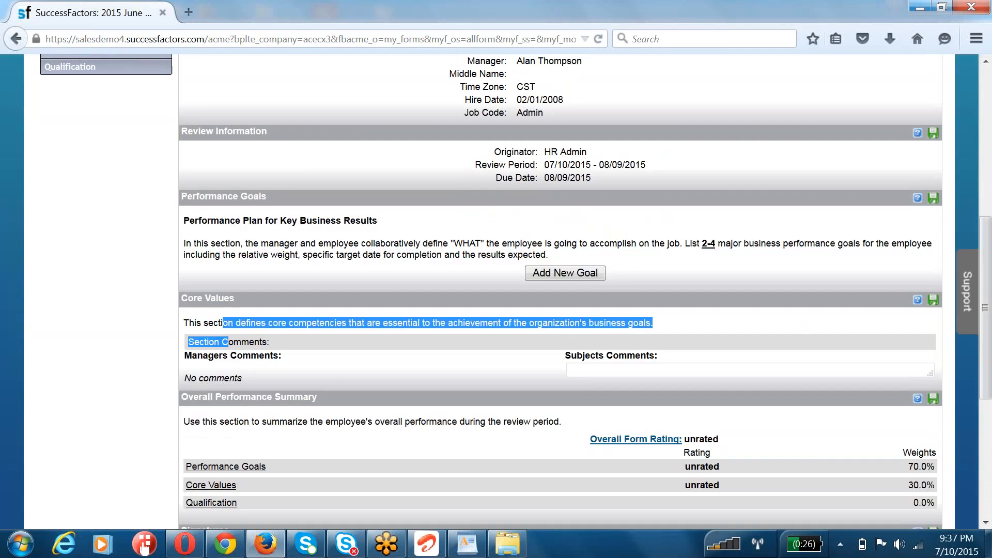
{"action": "scroll", "coordinate": [222, 252], "scroll_direction": "down", "scroll_amount": 9}
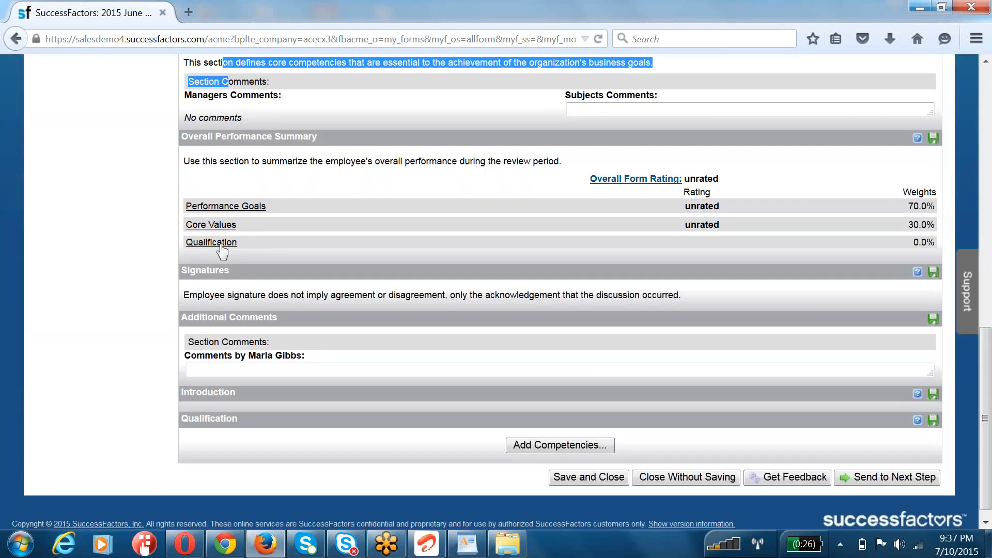
{"action": "scroll", "coordinate": [227, 255], "scroll_direction": "up", "scroll_amount": 6}
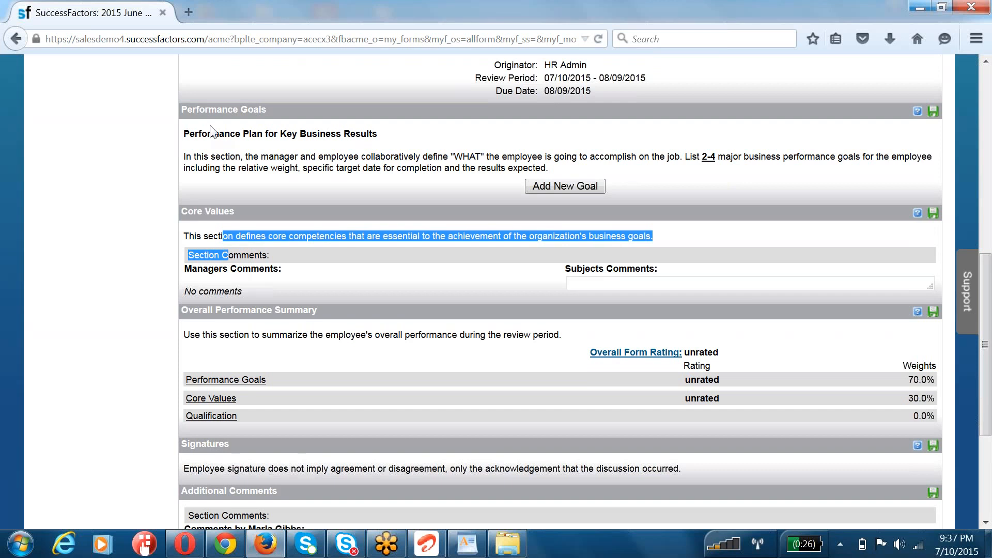
{"action": "left_click_drag", "start_coordinate": [230, 334], "coordinate": [402, 334]}
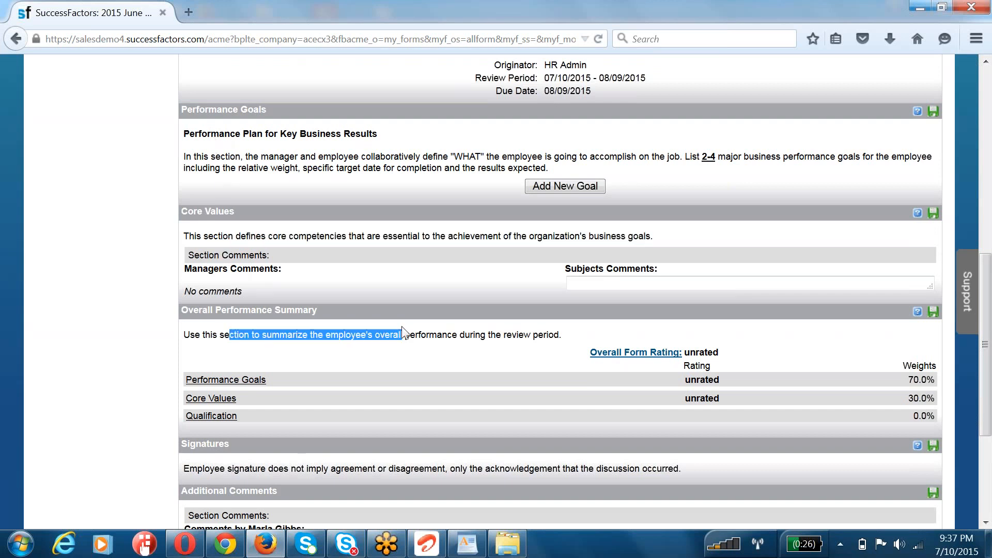
{"action": "scroll", "coordinate": [406, 323], "scroll_direction": "down", "scroll_amount": 6}
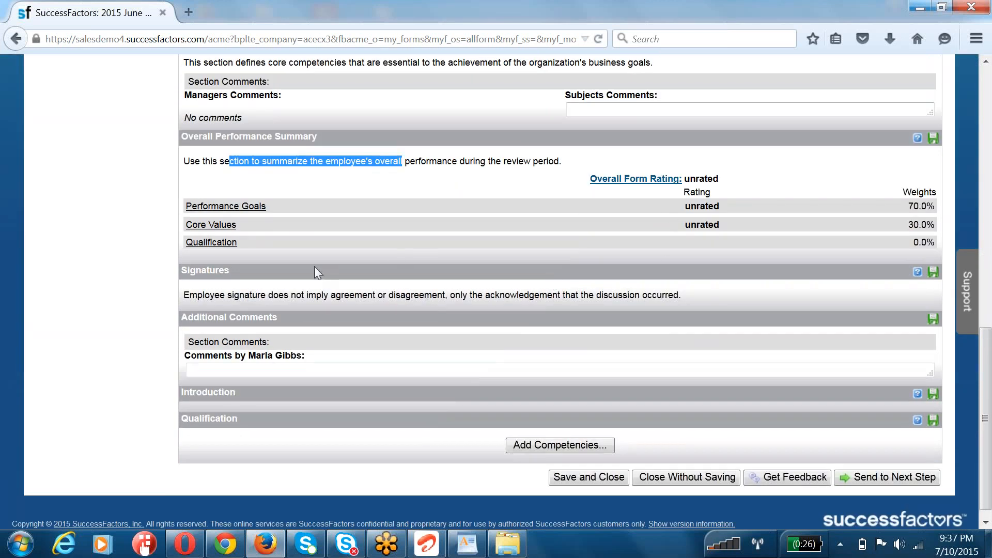
{"action": "left_click_drag", "start_coordinate": [202, 272], "coordinate": [287, 279]}
{"action": "left_click_drag", "start_coordinate": [220, 320], "coordinate": [320, 325]}
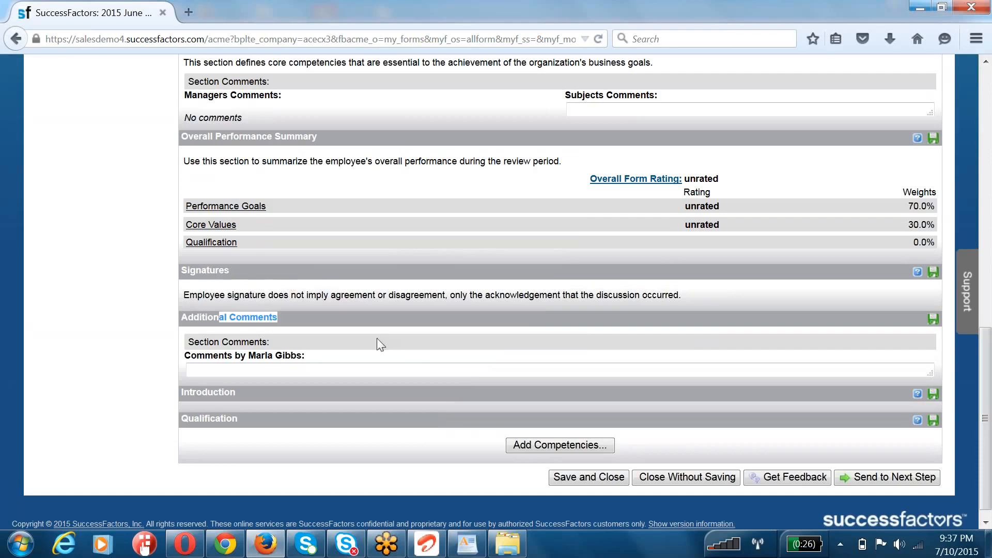
{"action": "left_click_drag", "start_coordinate": [199, 391], "coordinate": [264, 400]}
{"action": "left_click_drag", "start_coordinate": [205, 418], "coordinate": [279, 422]}
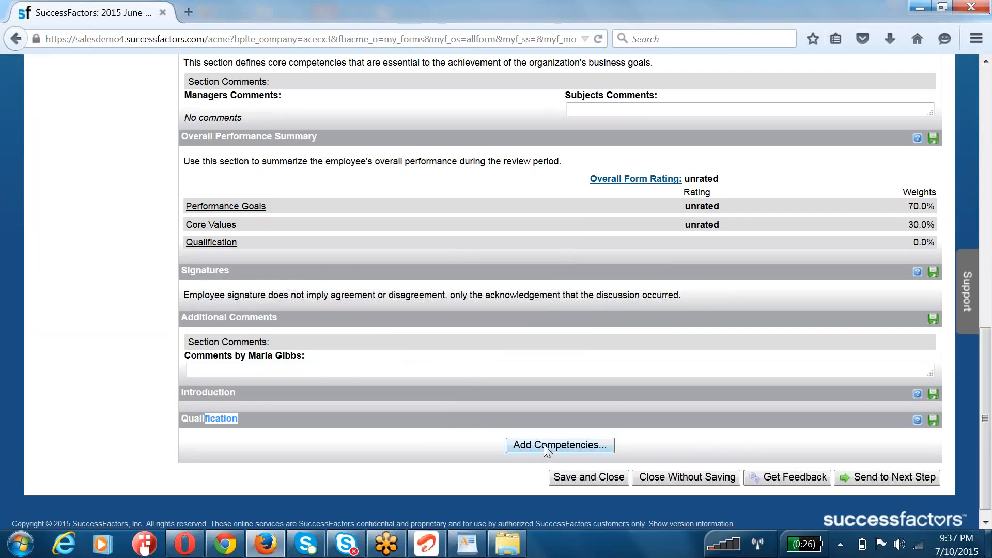
Step: View the competencies that can be added to the Qualification section and return to the list of all forms without adding any
{"action": "left_click", "coordinate": [545, 448]}
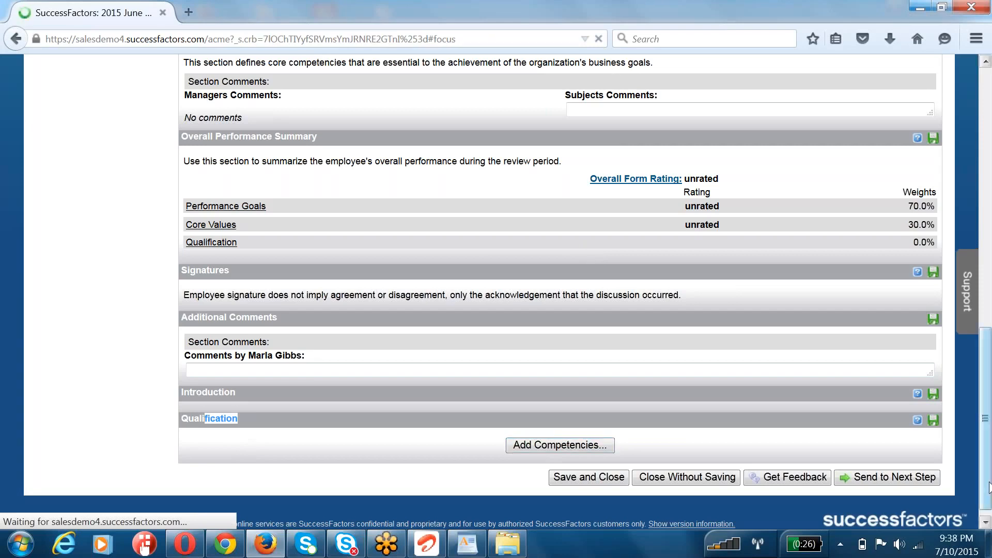
{"action": "mouse_move", "coordinate": [919, 546]}
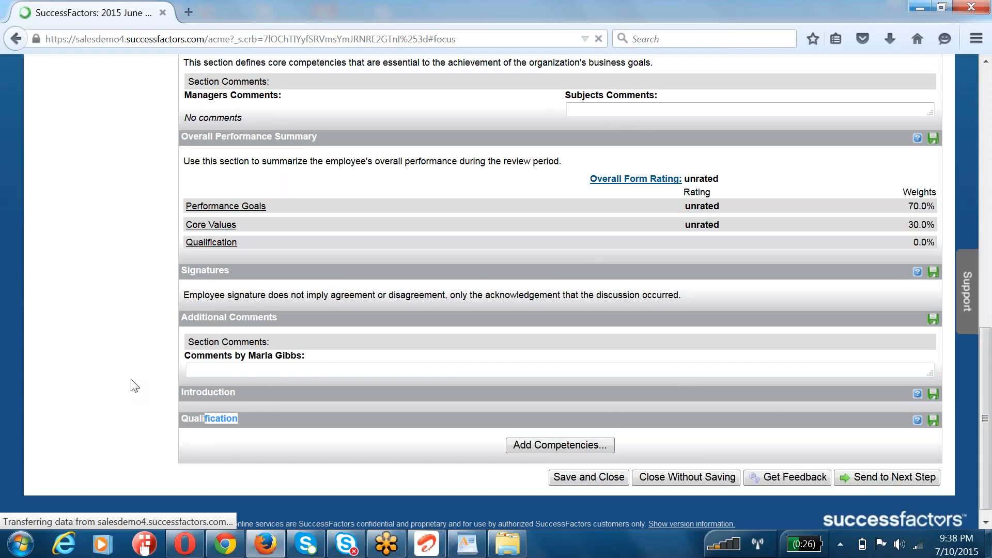
{"action": "left_click", "coordinate": [854, 481]}
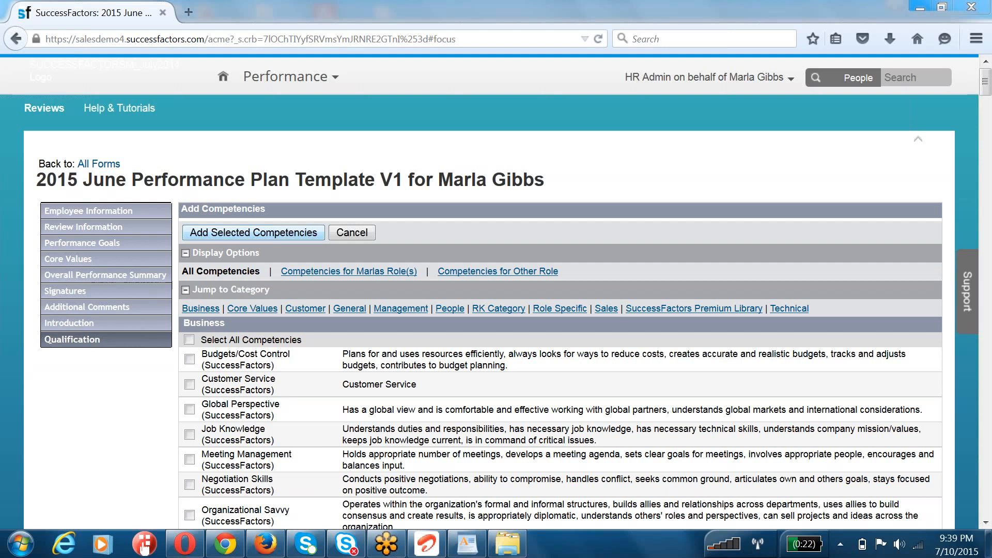
{"action": "left_click", "coordinate": [97, 166]}
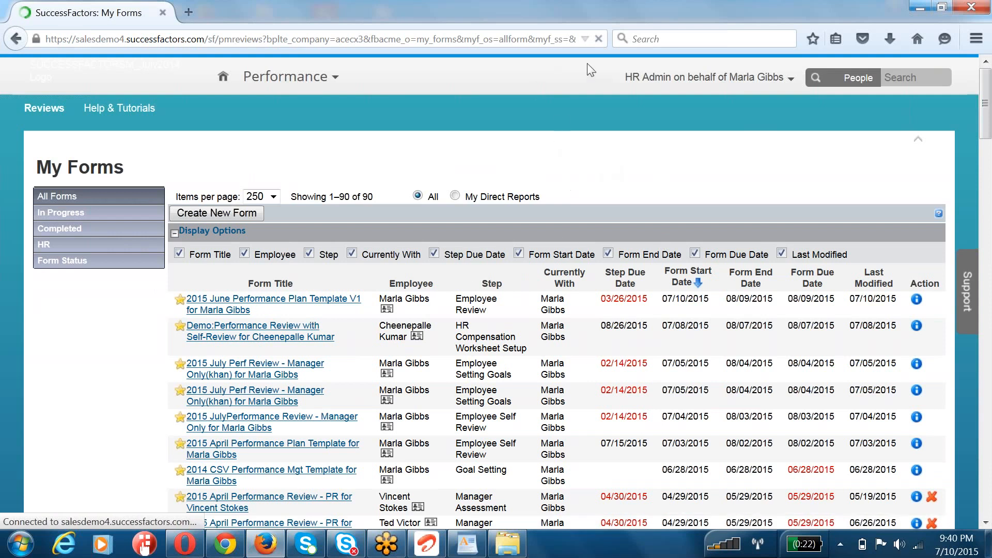
Step: Write "I will send the same topics video from my previouis batch, is that ok with you?" in a new, maximized Notepad document
{"action": "left_click", "coordinate": [21, 544]}
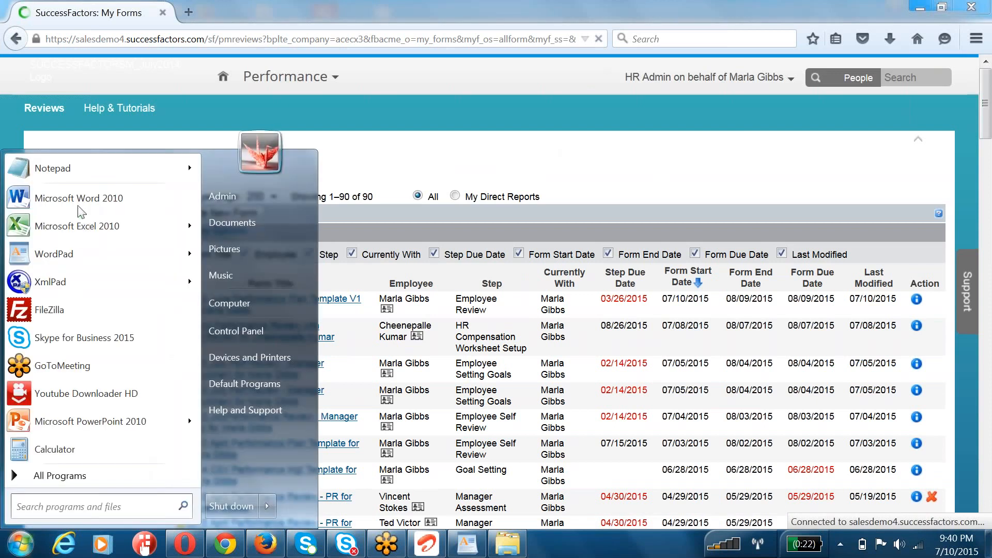
{"action": "left_click", "coordinate": [83, 178]}
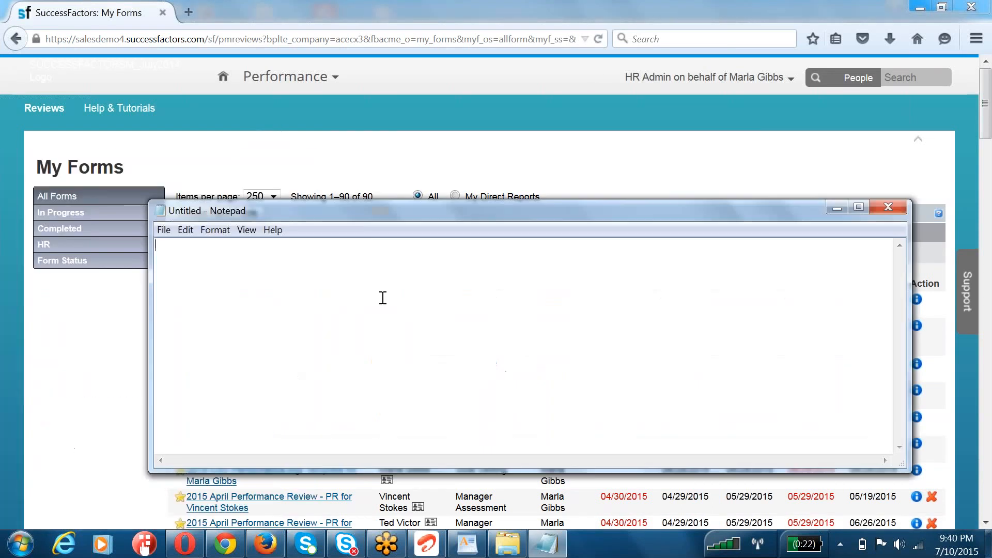
{"action": "type", "text": "I will "}
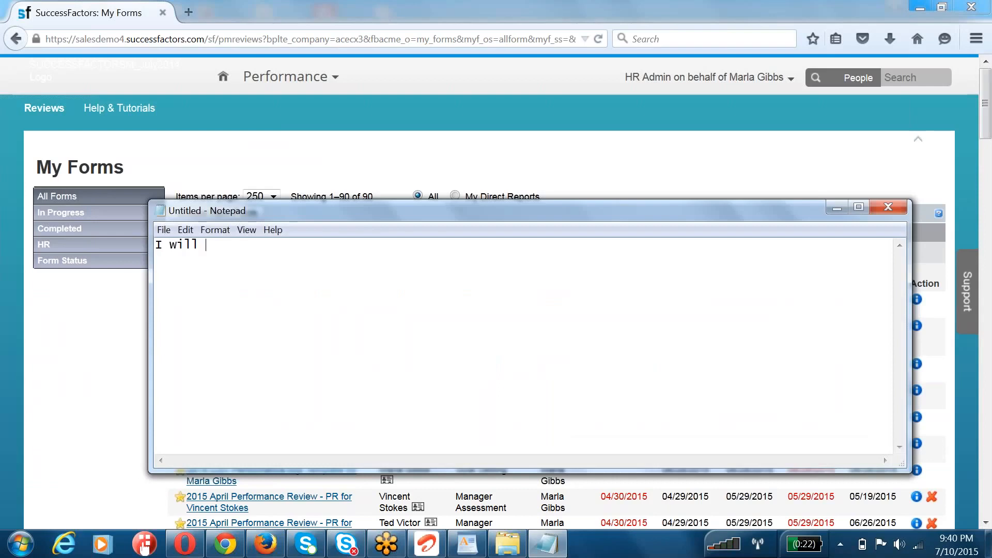
{"action": "type", "text": "send the same"}
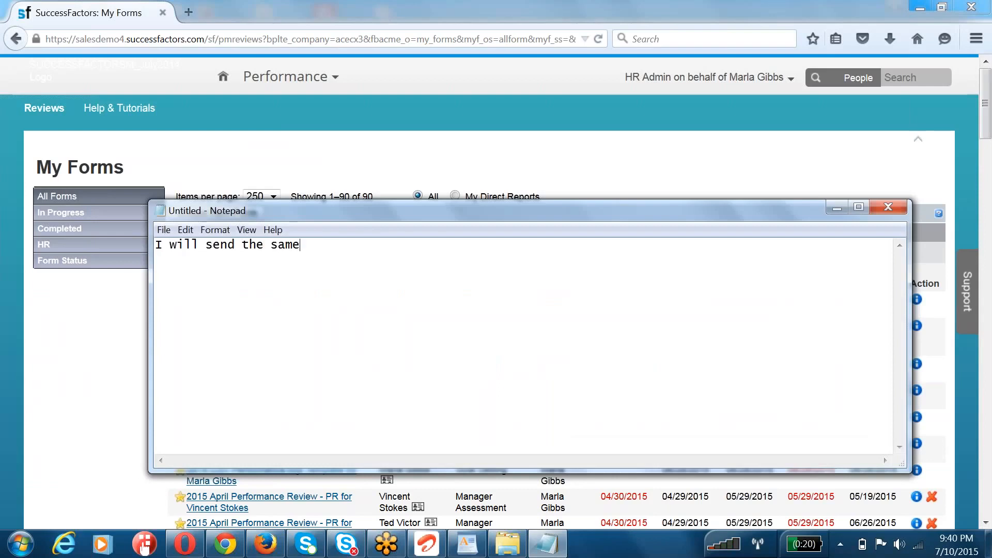
{"action": "type", "text": " topics video fr"}
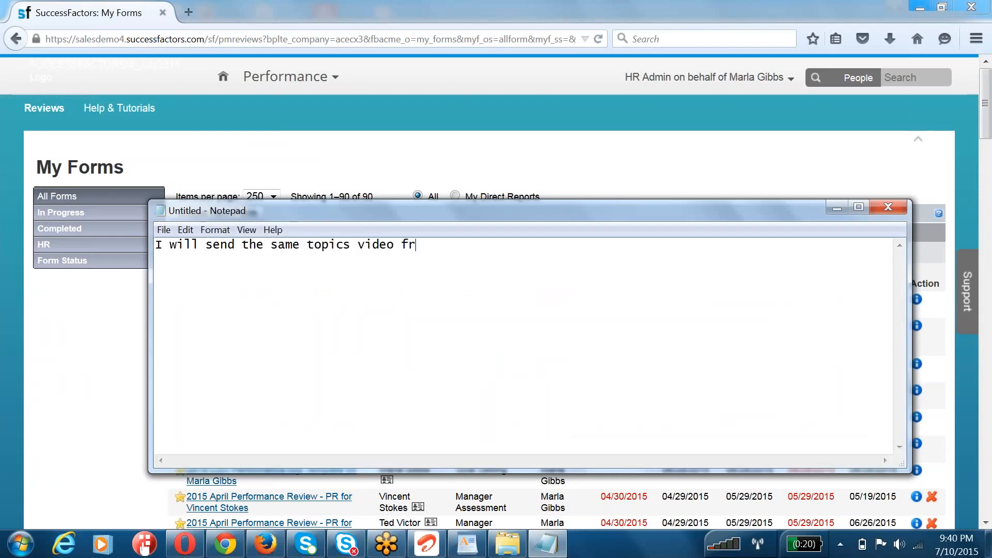
{"action": "type", "text": "om my previouis b"}
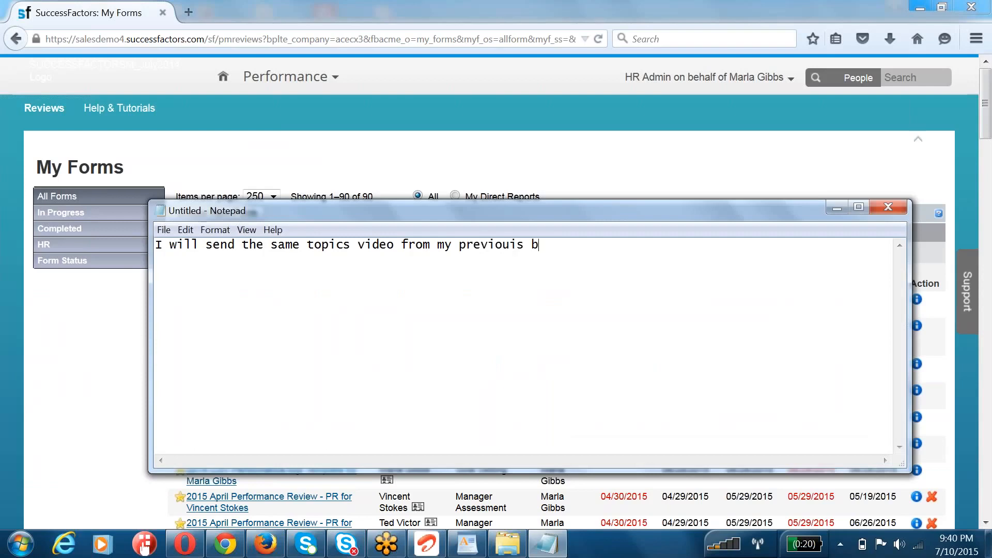
{"action": "type", "text": "atch"}
{"action": "type", "text": "is that ok with you"}
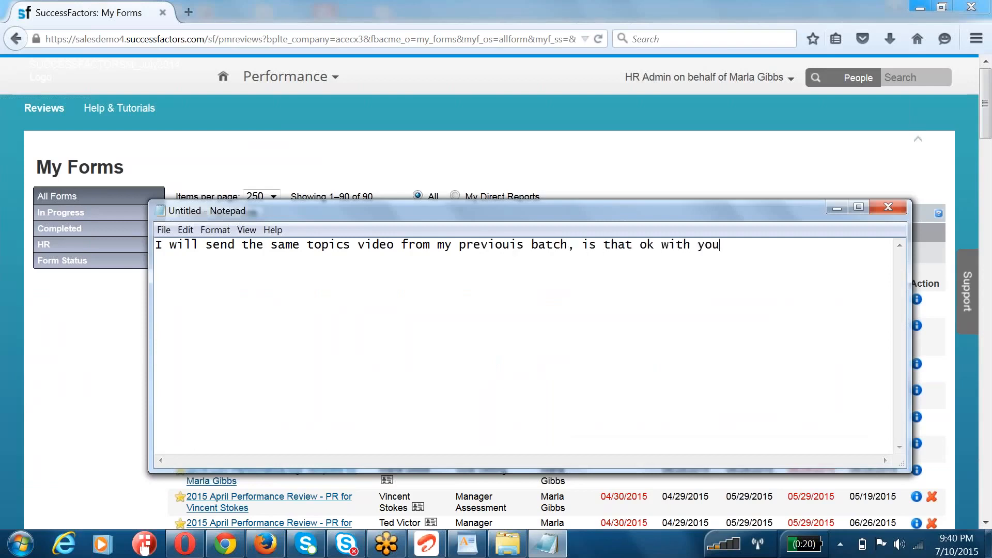
{"action": "type", "text": "?"}
{"action": "key", "text": "Return"}
{"action": "double_click", "coordinate": [644, 209]}
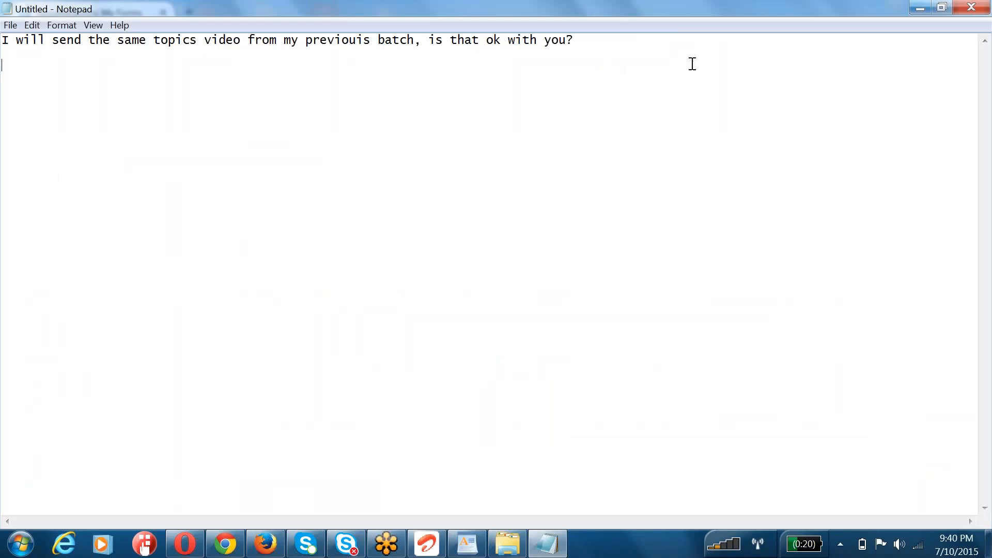
{"action": "left_click", "coordinate": [671, 38]}
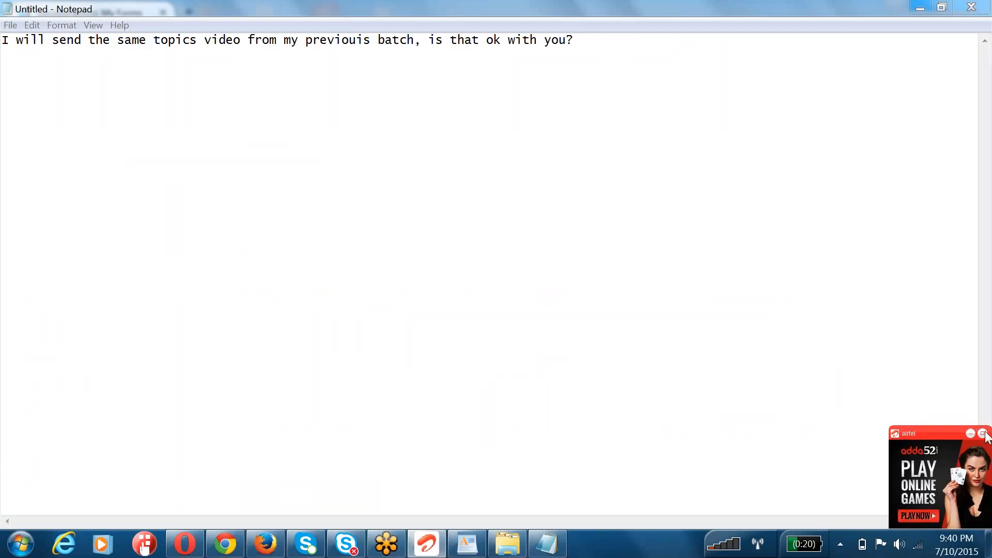
Step: Try to connect to the internet through the airtel dialer, and shrink its window again
{"action": "left_click", "coordinate": [984, 434]}
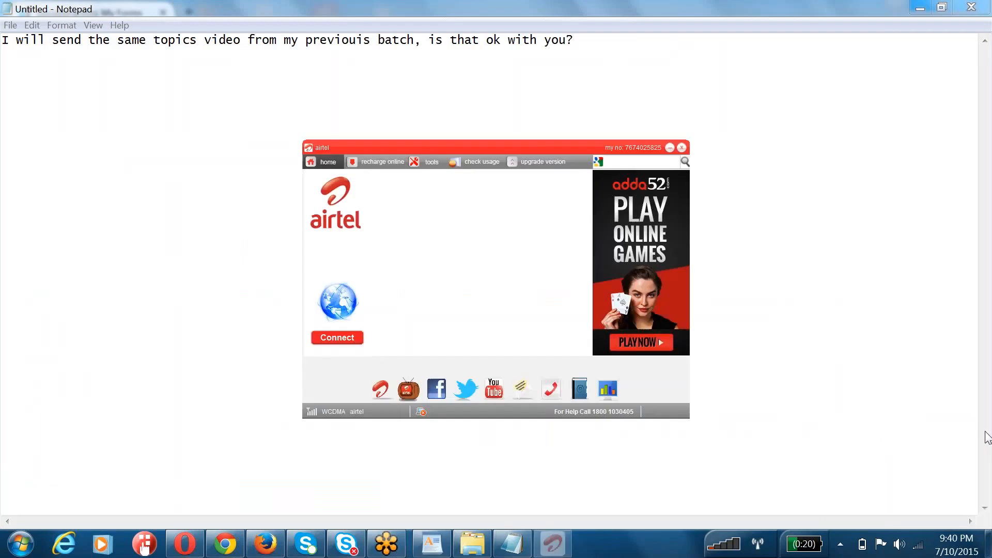
{"action": "left_click", "coordinate": [322, 341]}
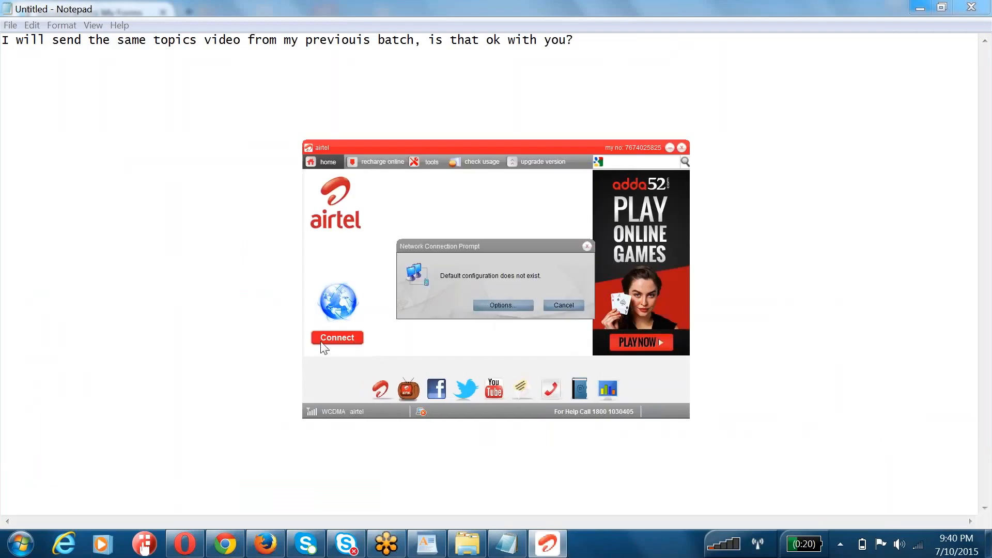
{"action": "left_click", "coordinate": [558, 305]}
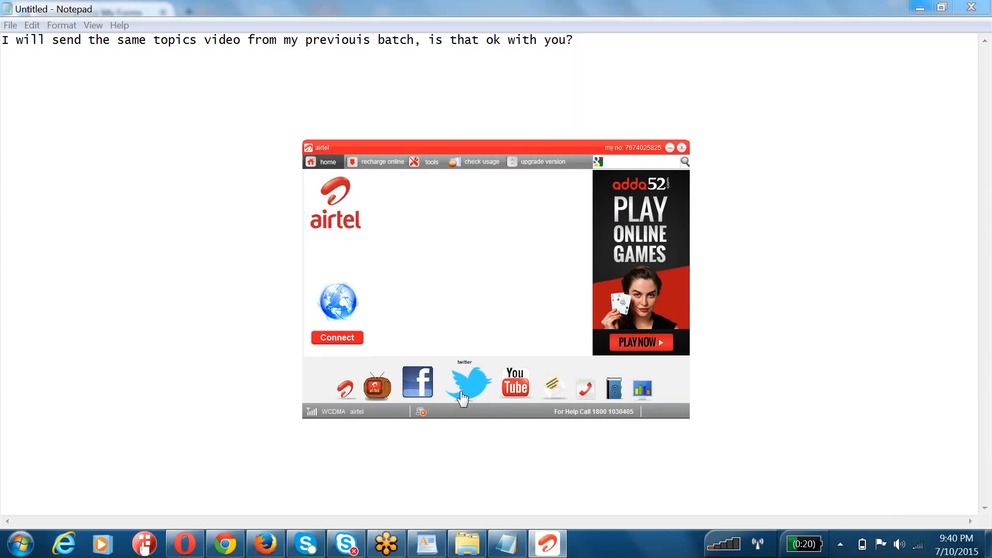
{"action": "left_click", "coordinate": [670, 148]}
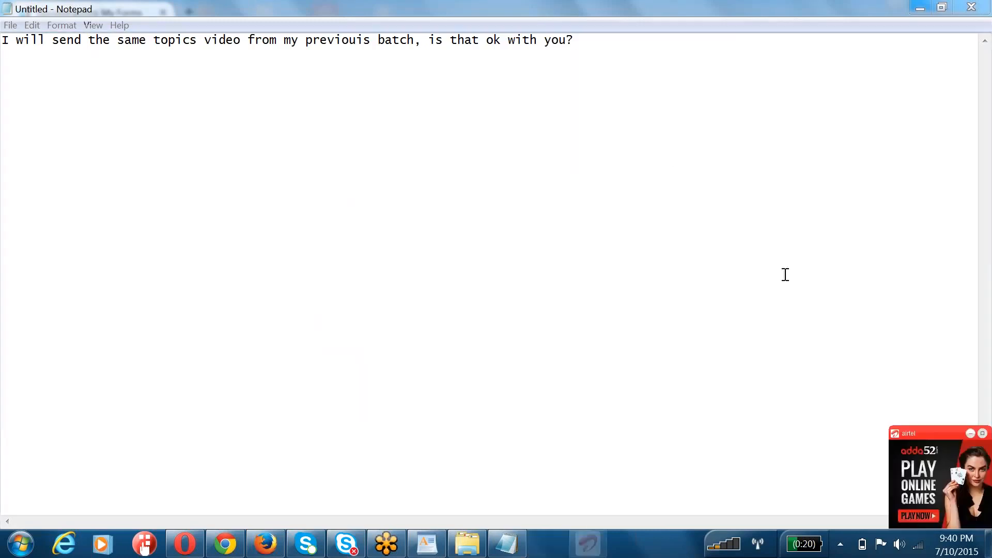
Step: View the network connections available on the computer and close the list
{"action": "left_click", "coordinate": [921, 543]}
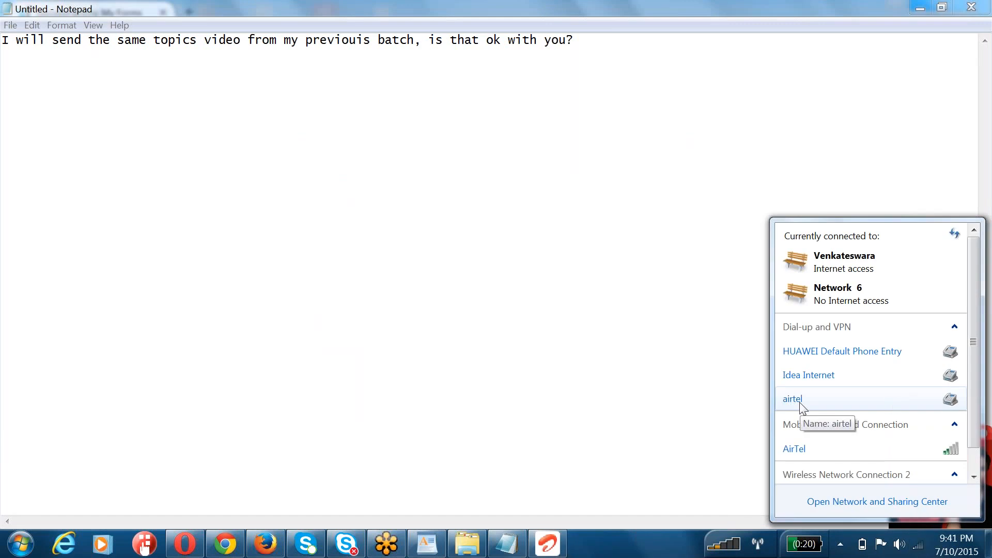
{"action": "left_click", "coordinate": [613, 11]}
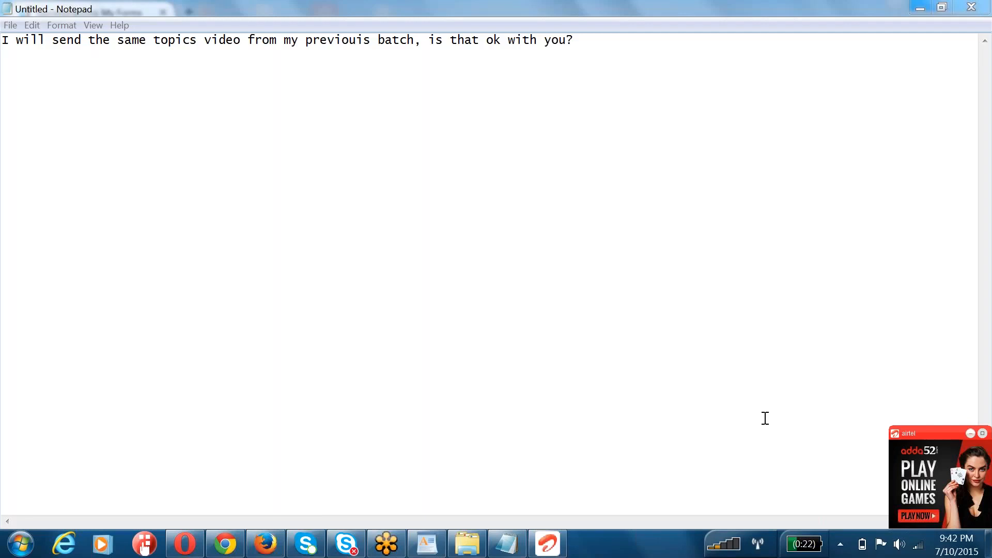
{"action": "mouse_move", "coordinate": [221, 550]}
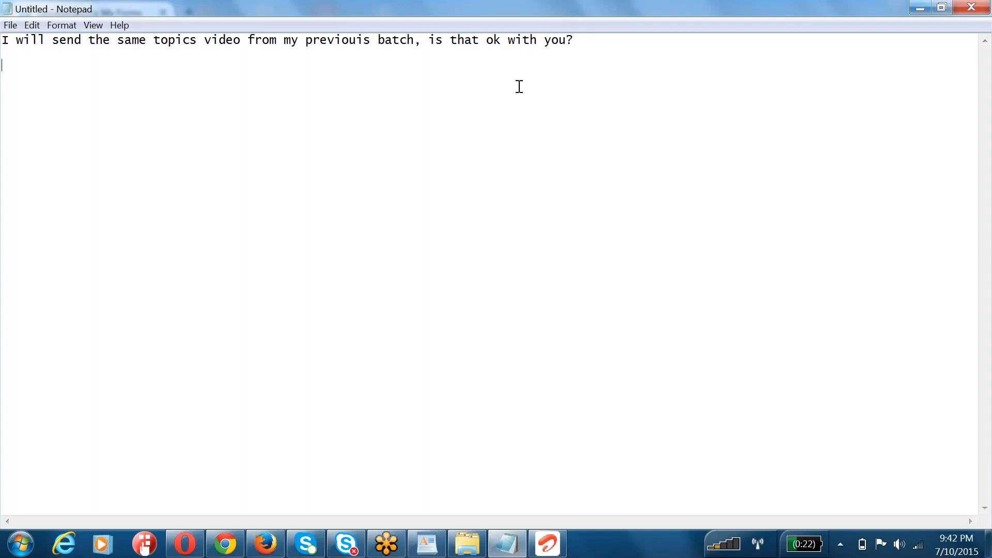
{"action": "left_click_drag", "start_coordinate": [584, 40], "coordinate": [9, 40]}
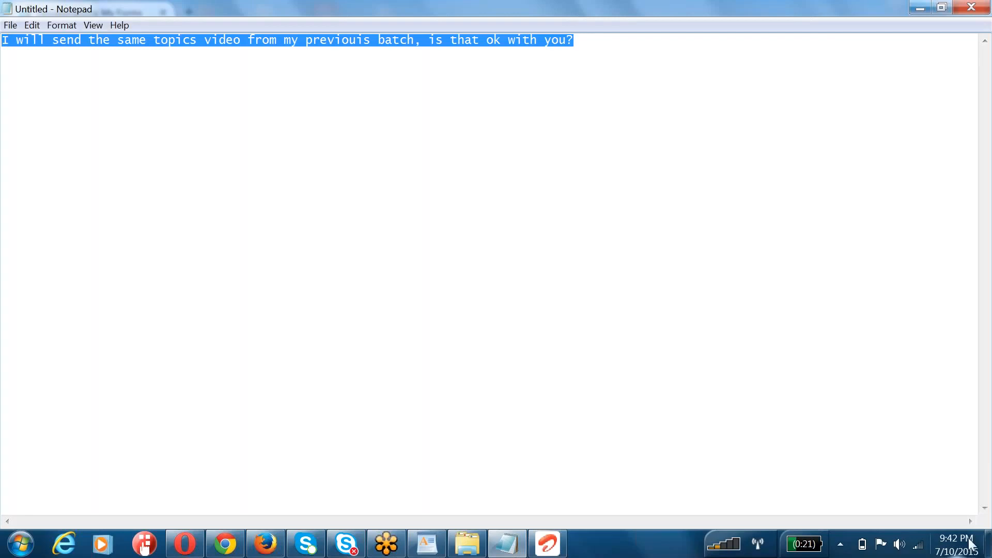
{"action": "mouse_move", "coordinate": [959, 551]}
{"action": "left_click", "coordinate": [621, 40]}
{"action": "key", "text": "ctrl+a"}
{"action": "left_click", "coordinate": [591, 40]}
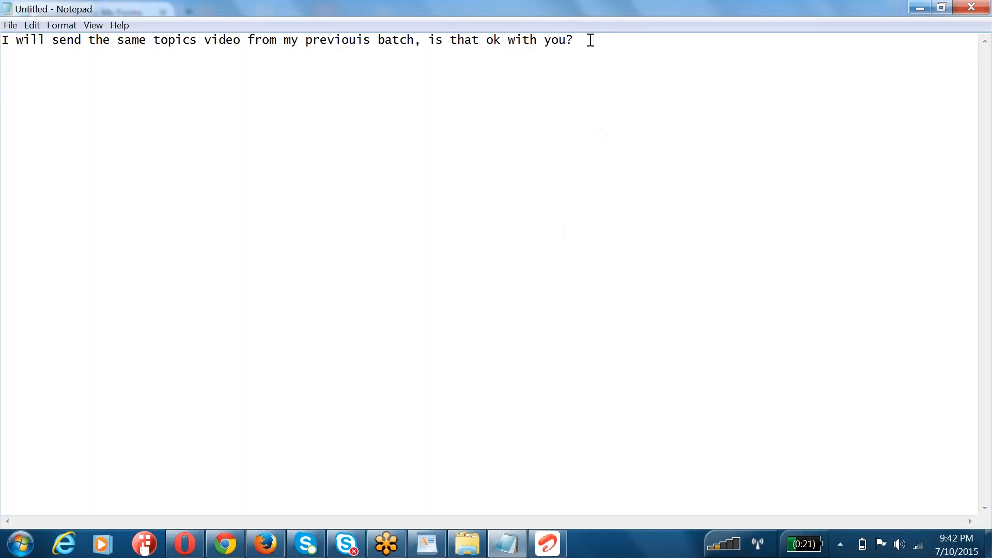
Step: Add the line "==> E Learning Access." below the note's question, leaving a blank line between them
{"action": "key", "text": "Return"}
{"action": "key", "text": "Return"}
{"action": "type", "text": "==>"}
{"action": "type", "text": "ELearning Acces"}
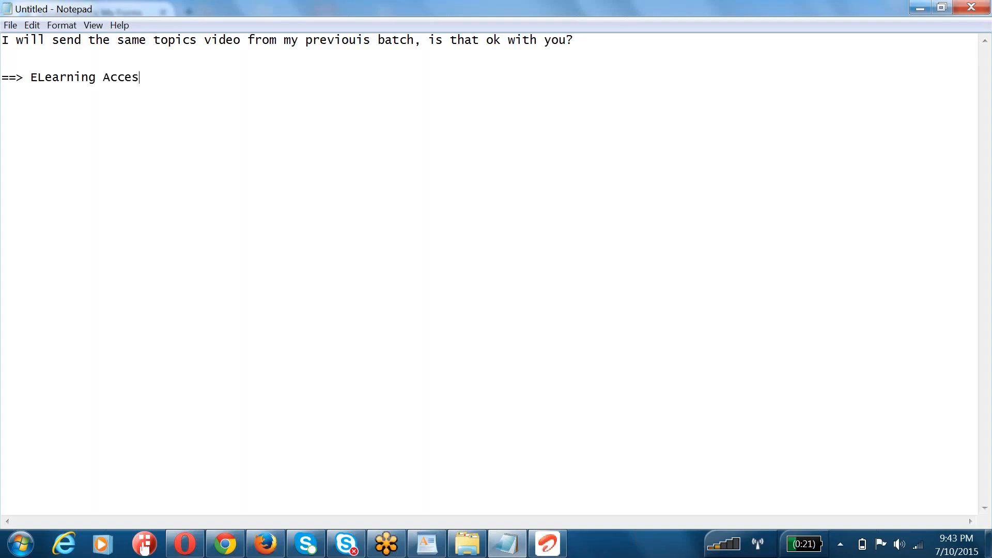
{"action": "type", "text": "s."}
{"action": "left_click", "coordinate": [37, 76]}
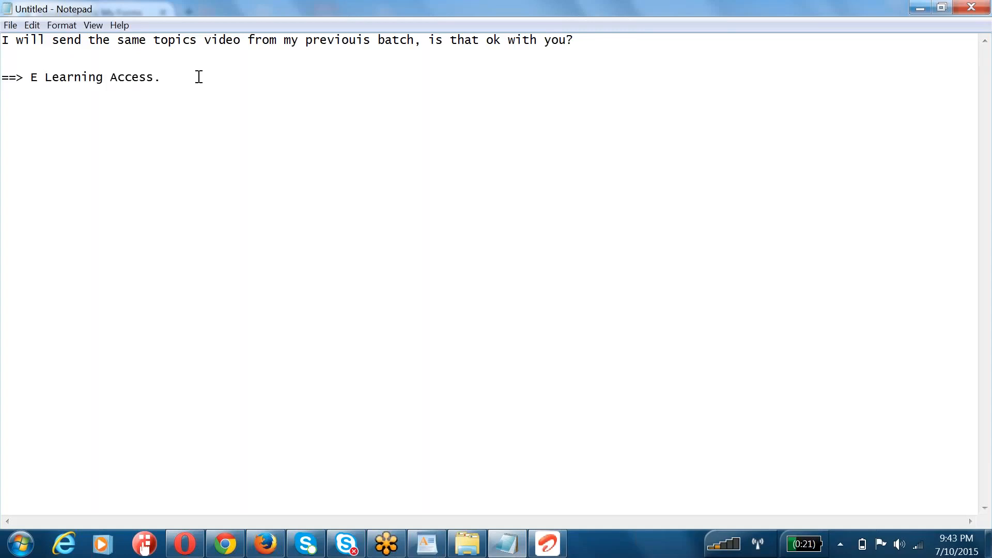
Step: Delete the "==> E Learning Access." line from the note
{"action": "left_click_drag", "start_coordinate": [197, 78], "coordinate": [9, 82]}
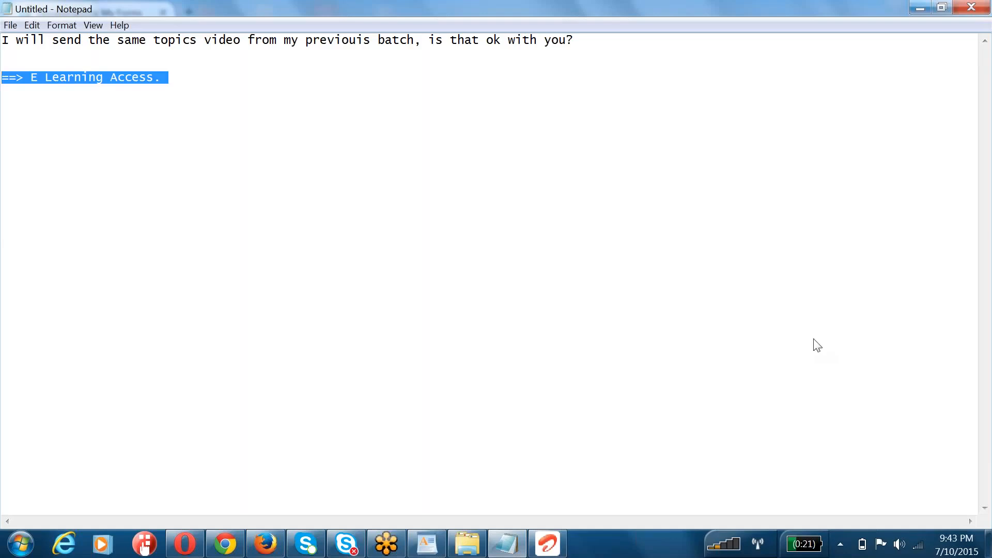
{"action": "left_click_drag", "start_coordinate": [203, 77], "coordinate": [10, 74]}
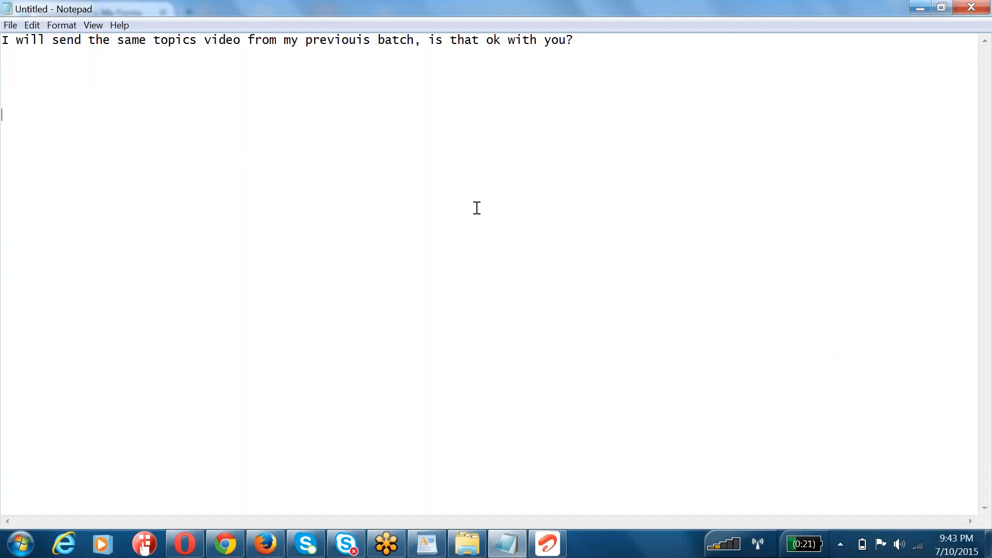
{"action": "left_click_drag", "start_coordinate": [611, 40], "coordinate": [9, 20]}
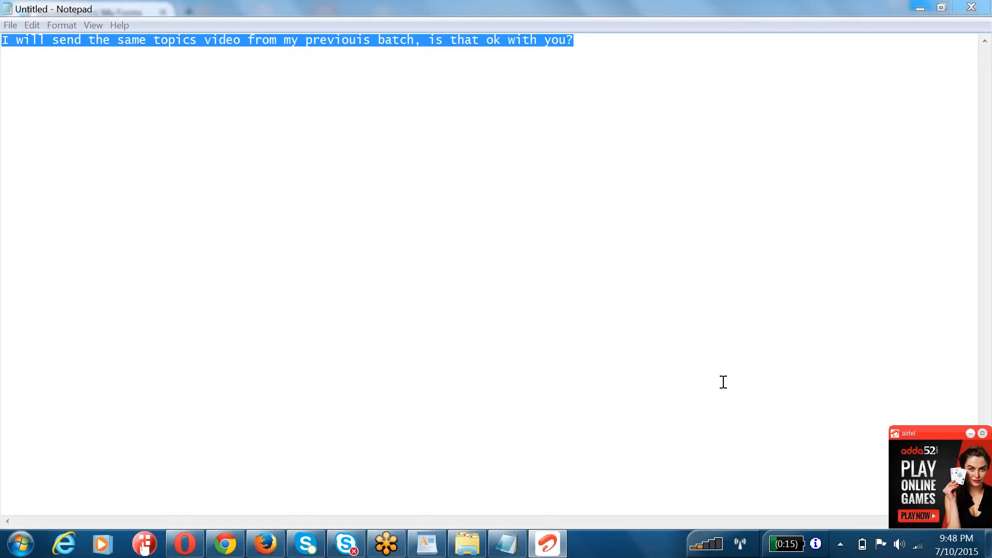
{"action": "left_click", "coordinate": [983, 434]}
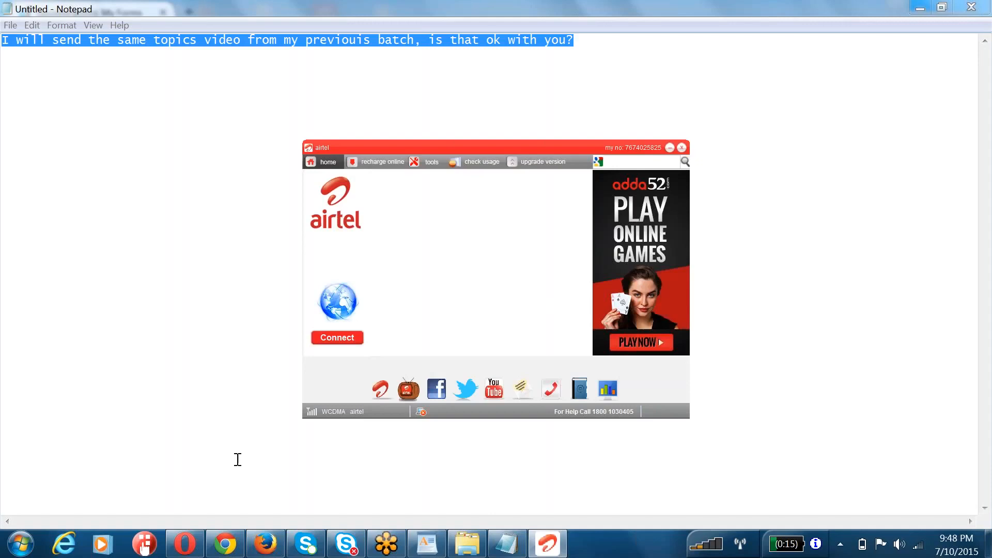
{"action": "left_click", "coordinate": [181, 348]}
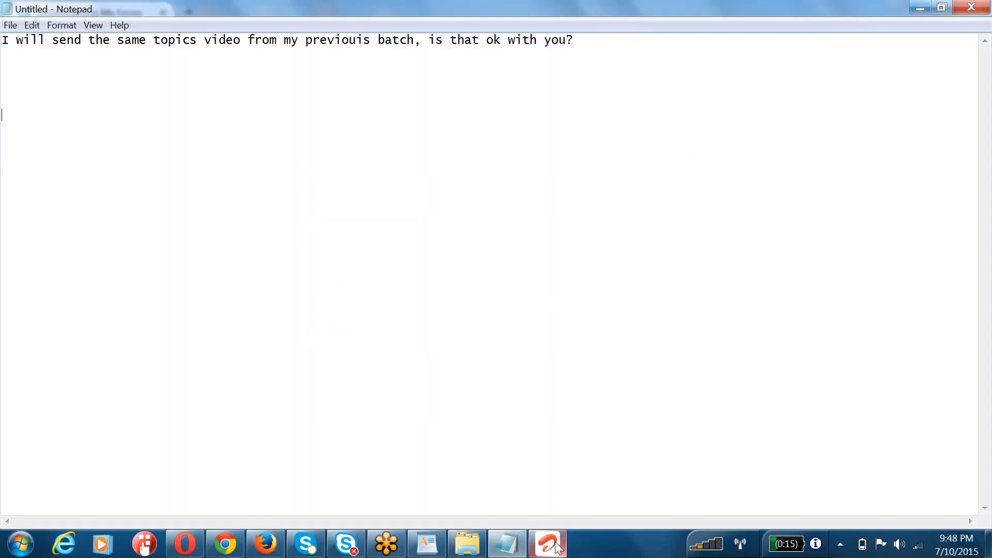
{"action": "left_click", "coordinate": [551, 483]}
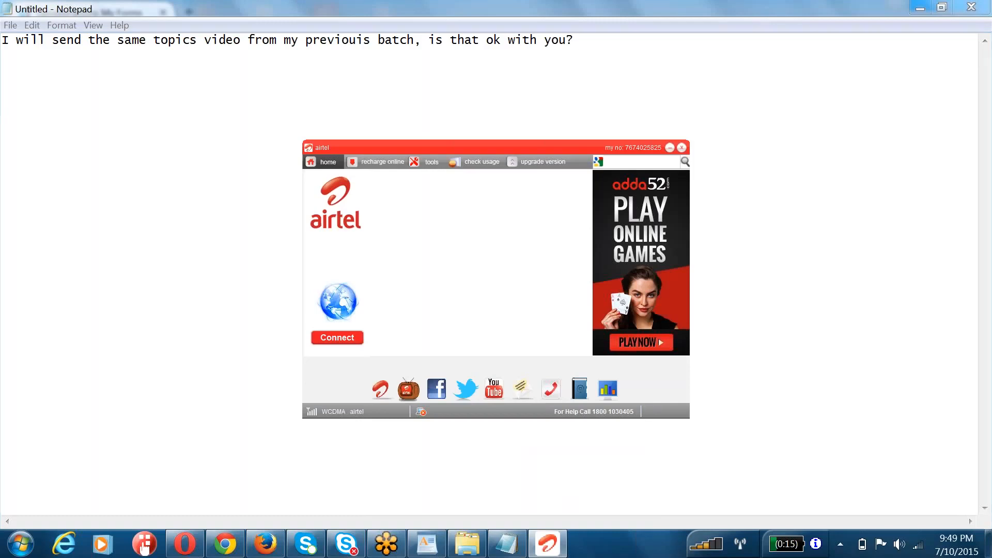
{"action": "left_click", "coordinate": [671, 148]}
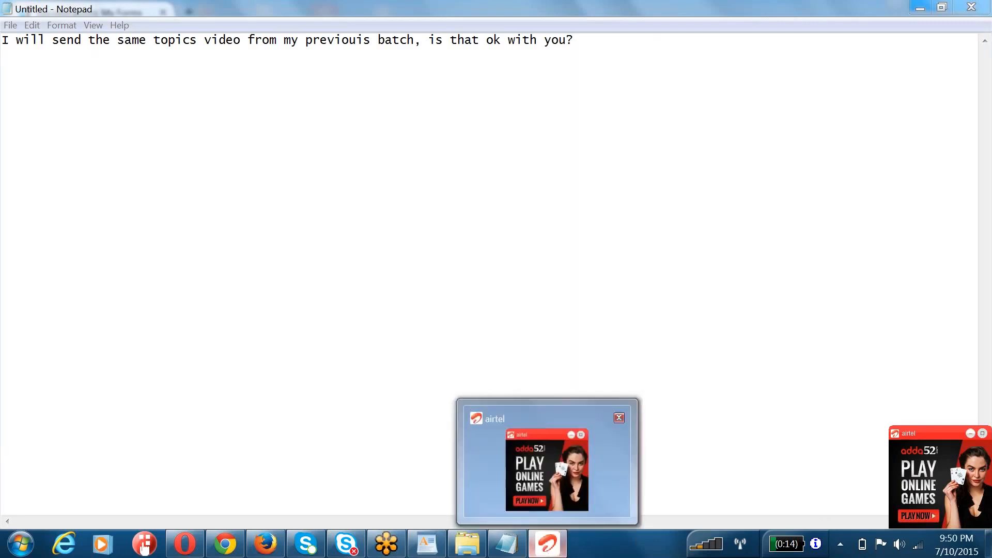
{"action": "left_click", "coordinate": [536, 312]}
{"action": "left_click_drag", "start_coordinate": [587, 41], "coordinate": [9, 34]}
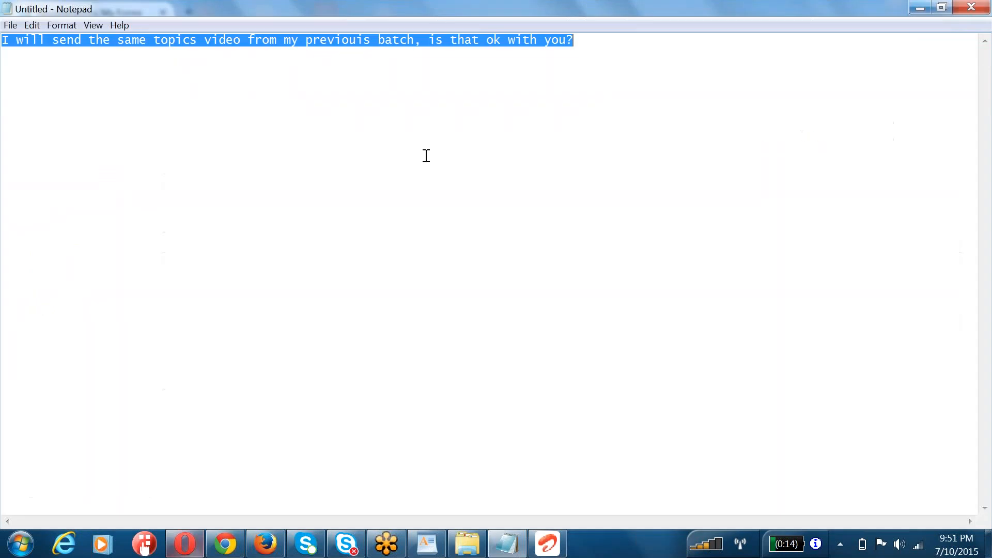
{"action": "left_click", "coordinate": [486, 131]}
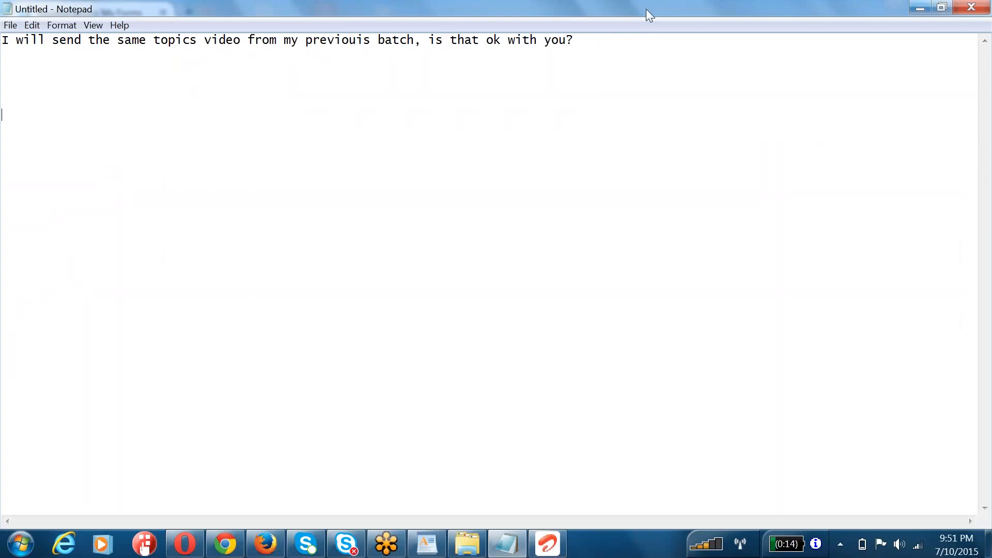
{"action": "left_click", "coordinate": [524, 111]}
{"action": "left_click_drag", "start_coordinate": [629, 41], "coordinate": [2, 26]}
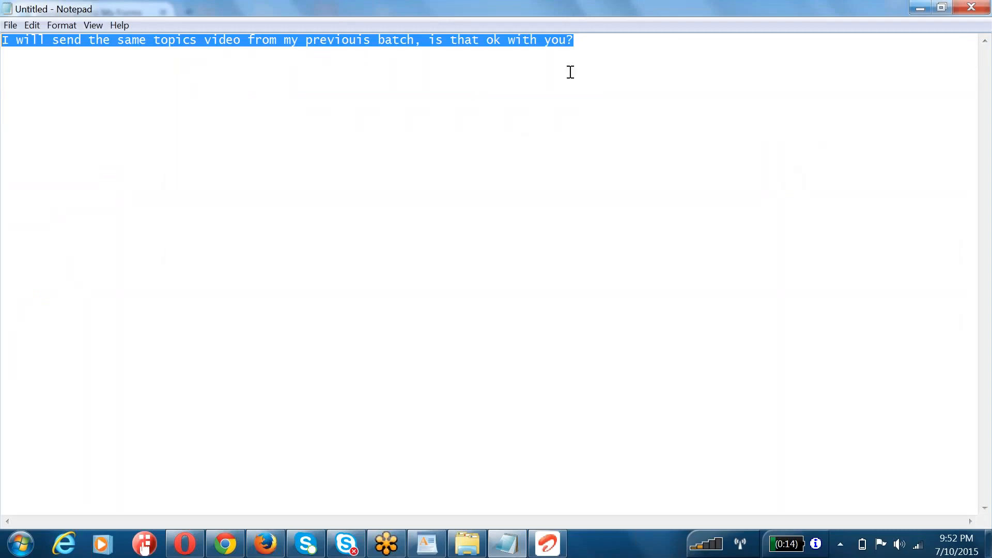
{"action": "left_click", "coordinate": [593, 42]}
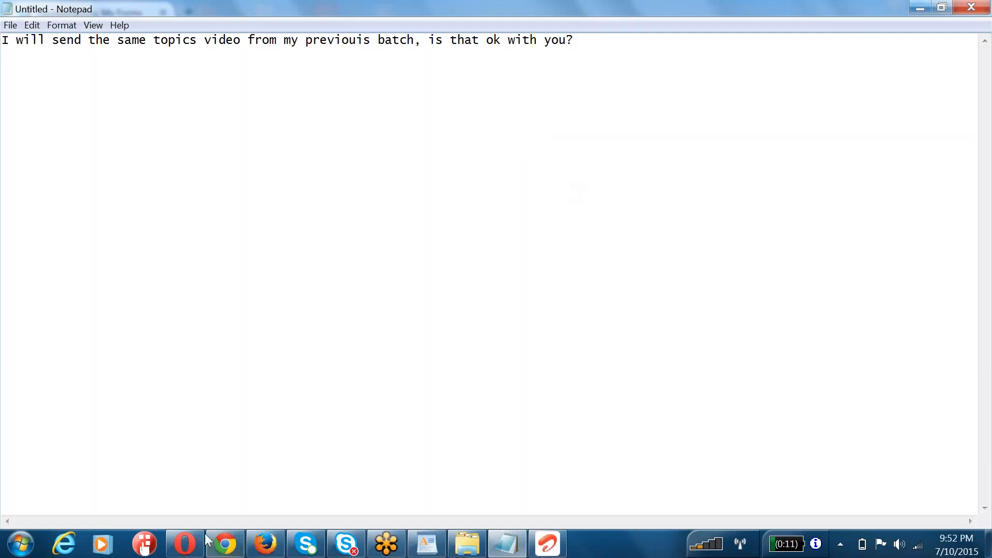
{"action": "mouse_move", "coordinate": [179, 552]}
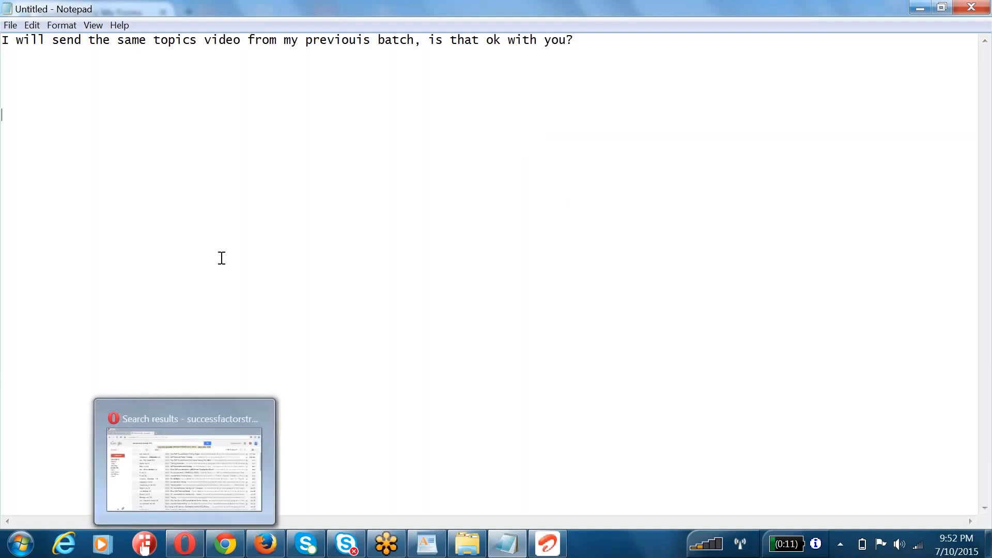
{"action": "left_click_drag", "start_coordinate": [578, 40], "coordinate": [9, 46]}
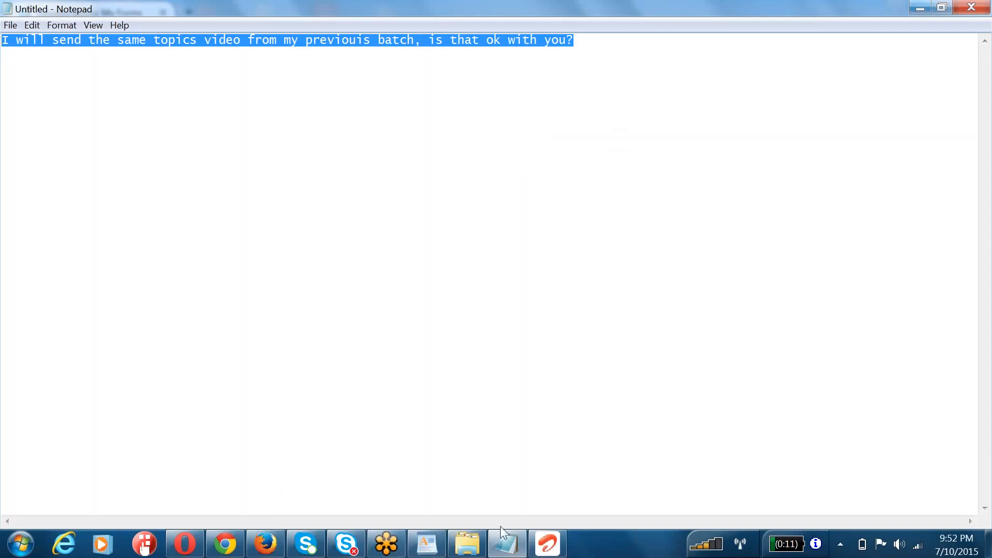
{"action": "left_click", "coordinate": [505, 545]}
{"action": "left_click", "coordinate": [506, 545]}
Step: Insert a space before the question mark at the end of the note's sentence
{"action": "left_click", "coordinate": [587, 45]}
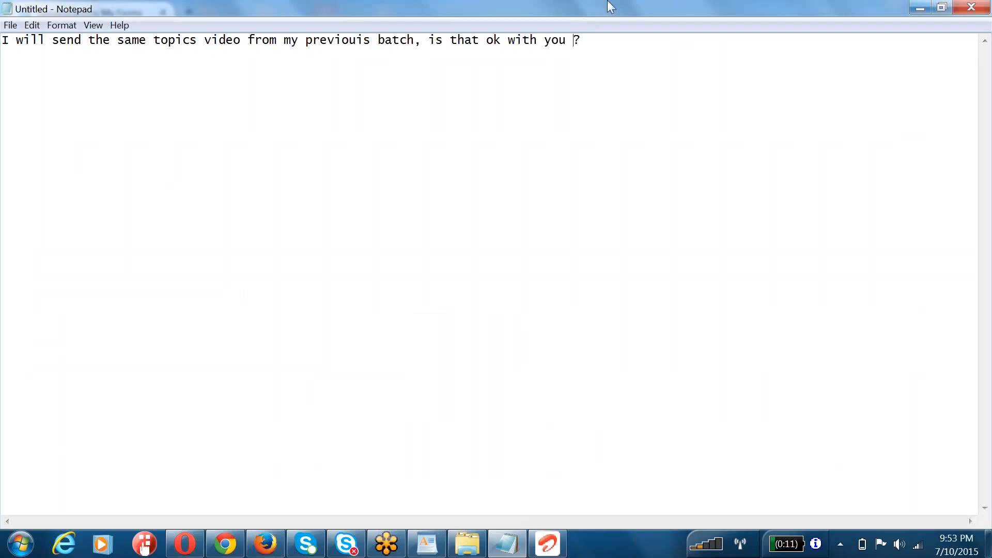
{"action": "left_click_drag", "start_coordinate": [591, 39], "coordinate": [6, 41]}
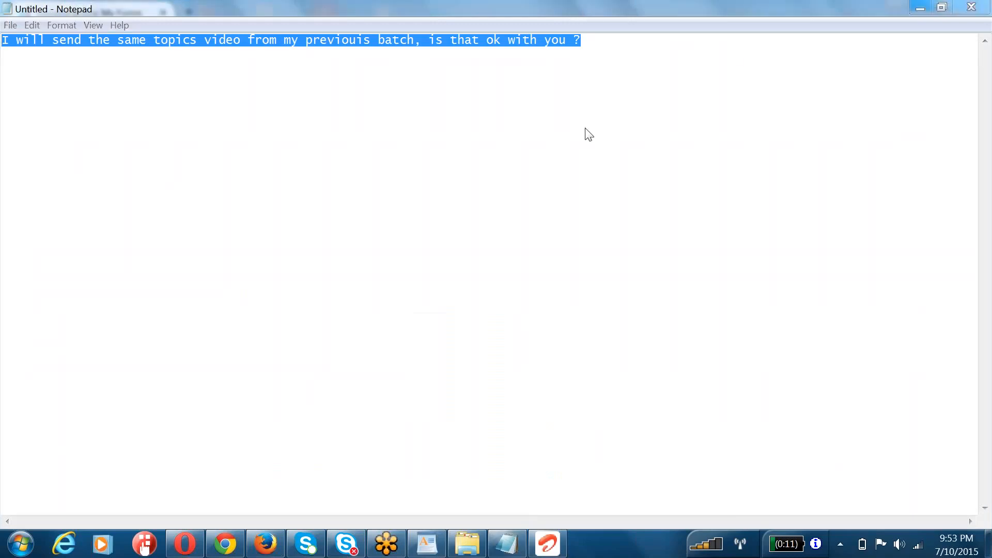
{"action": "left_click", "coordinate": [937, 48]}
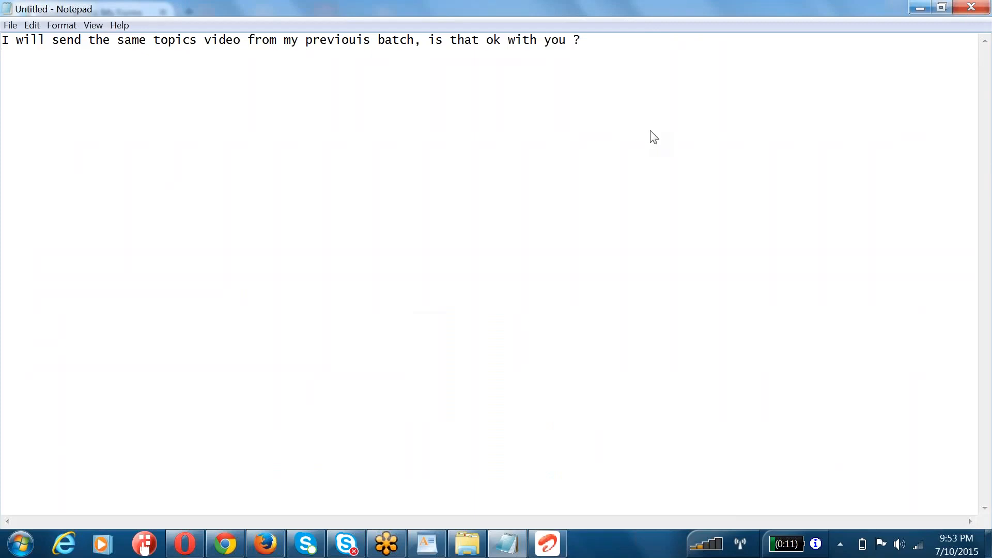
{"action": "left_click", "coordinate": [648, 132]}
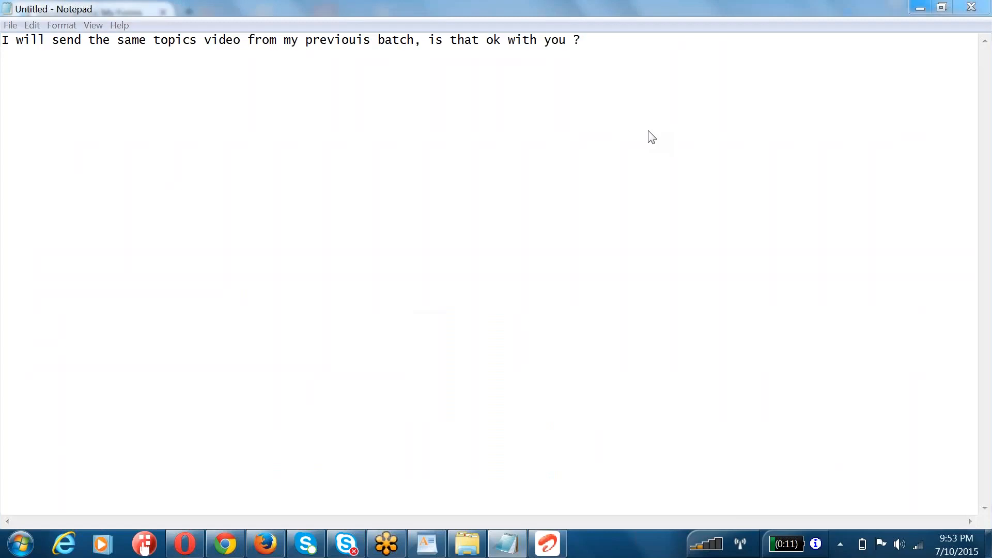